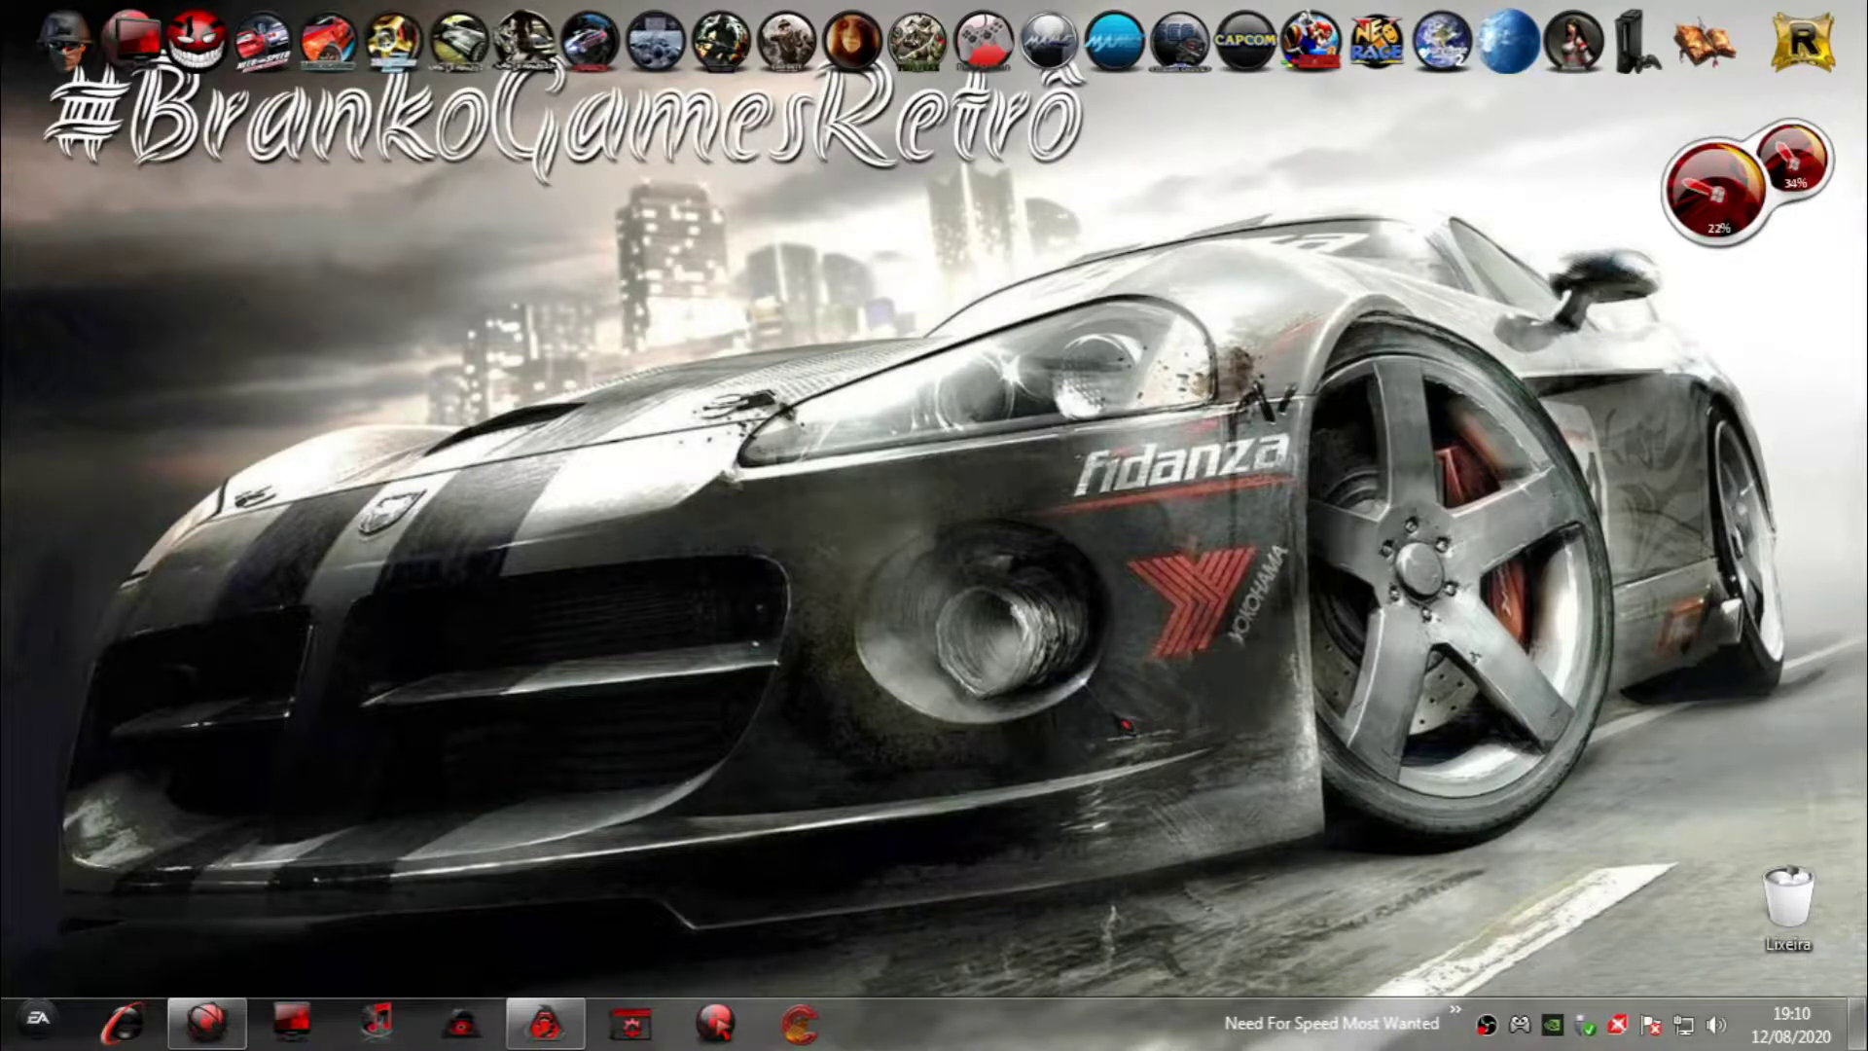
# Open the #NFSMW Dark Night (v0.0.0.1) folder inside Need For Speed Most Wanted/MODS&SCRIPTS under My Games.
pyautogui.click(184, 97)
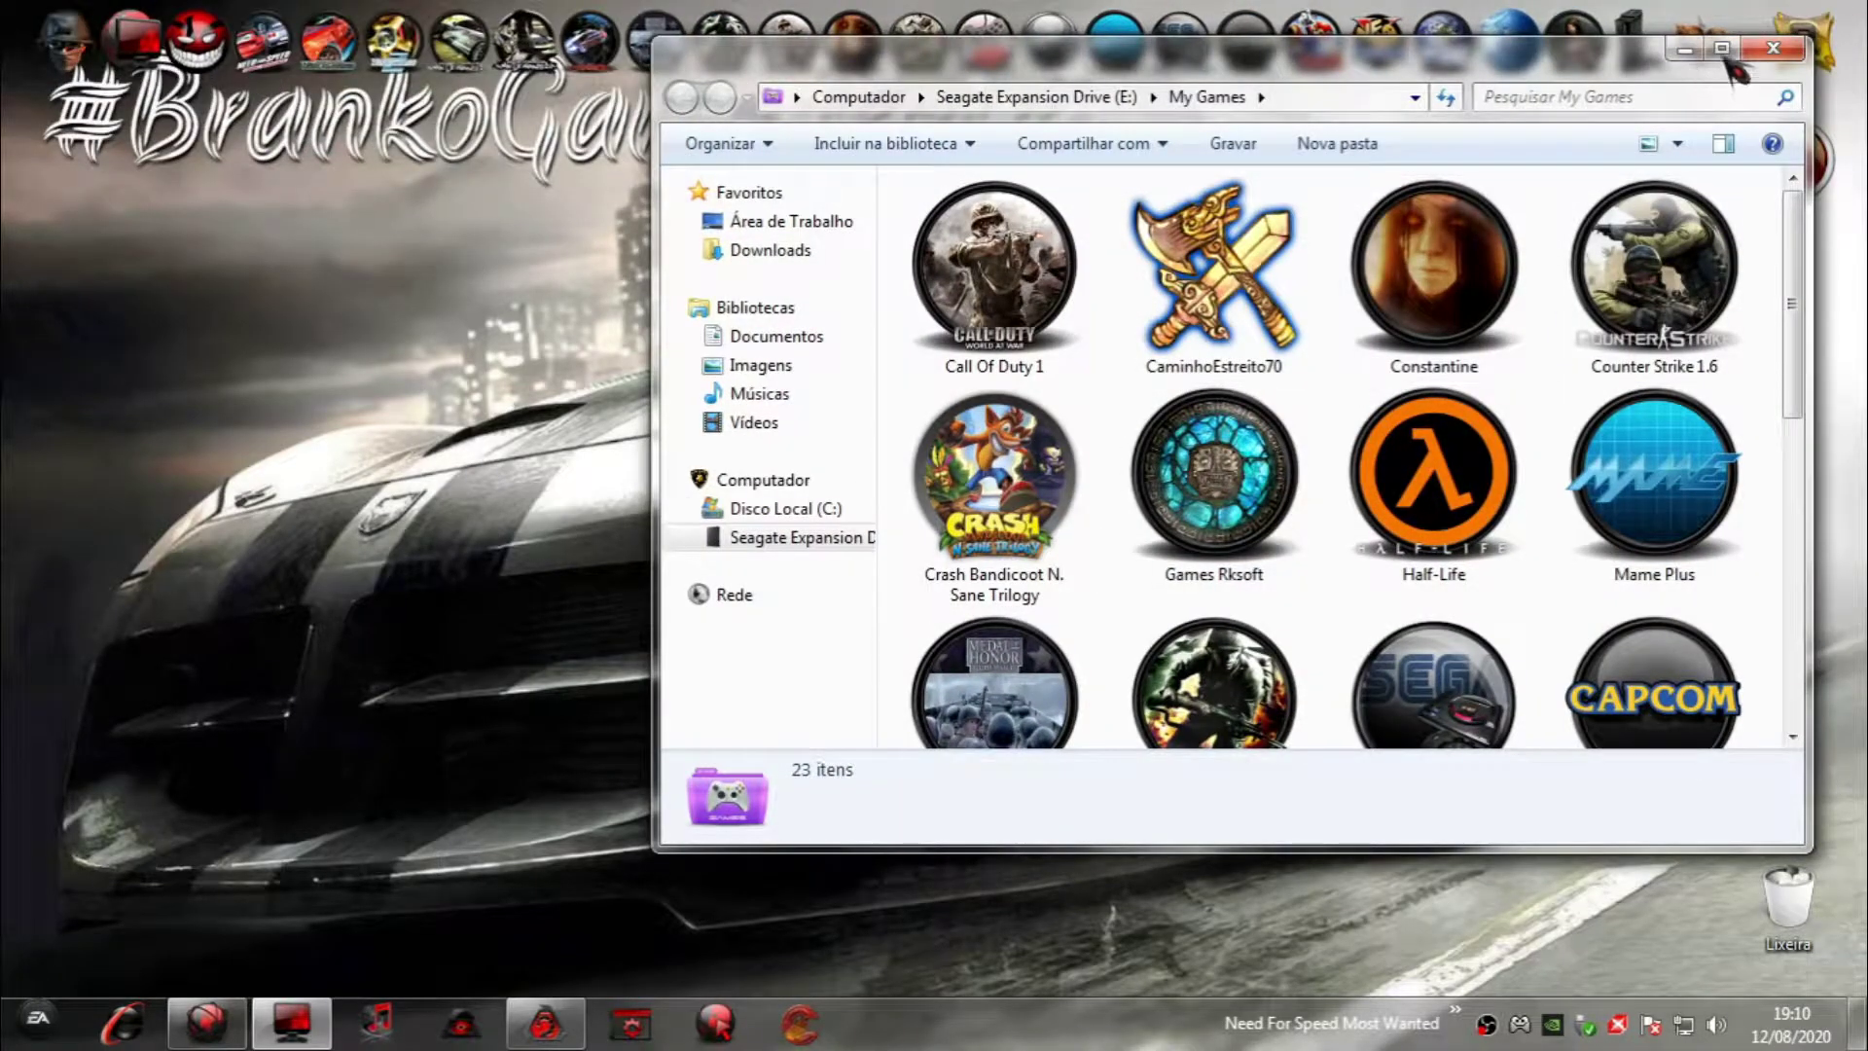
pyautogui.click(1722, 54)
pyautogui.doubleClick(1561, 457)
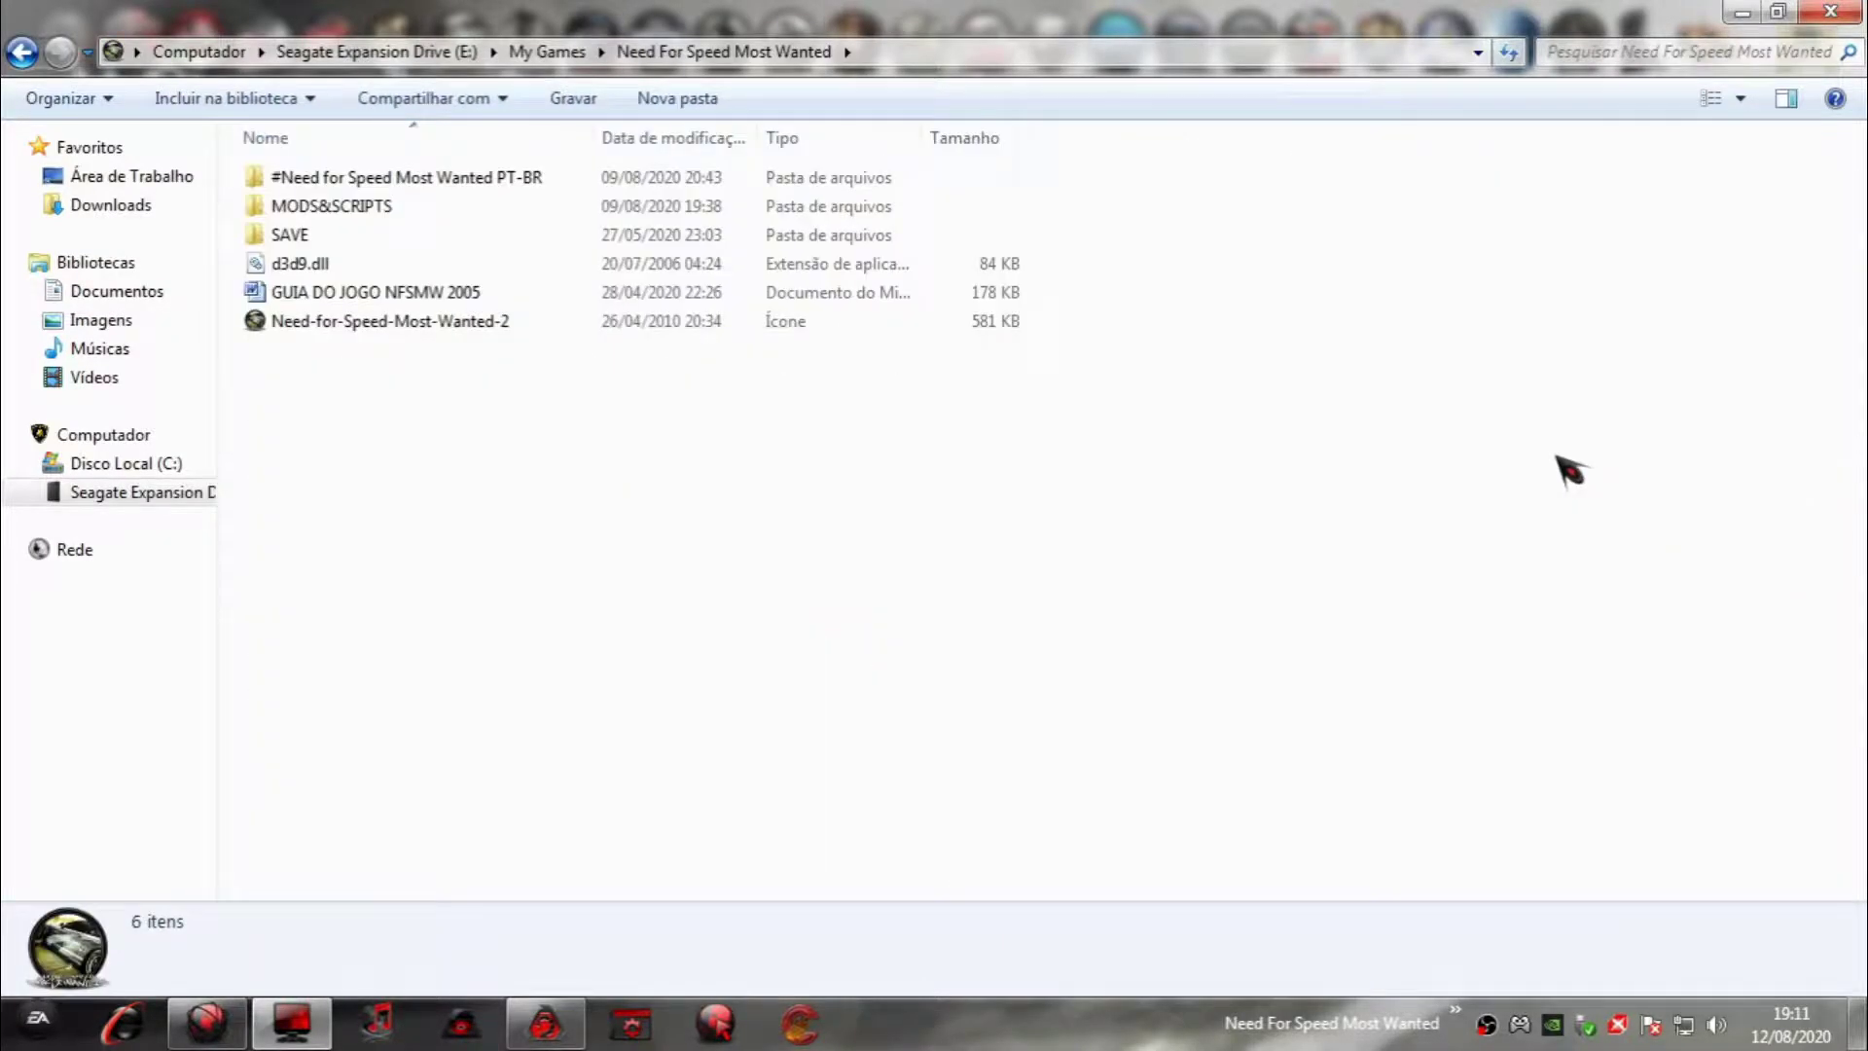
pyautogui.doubleClick(375, 208)
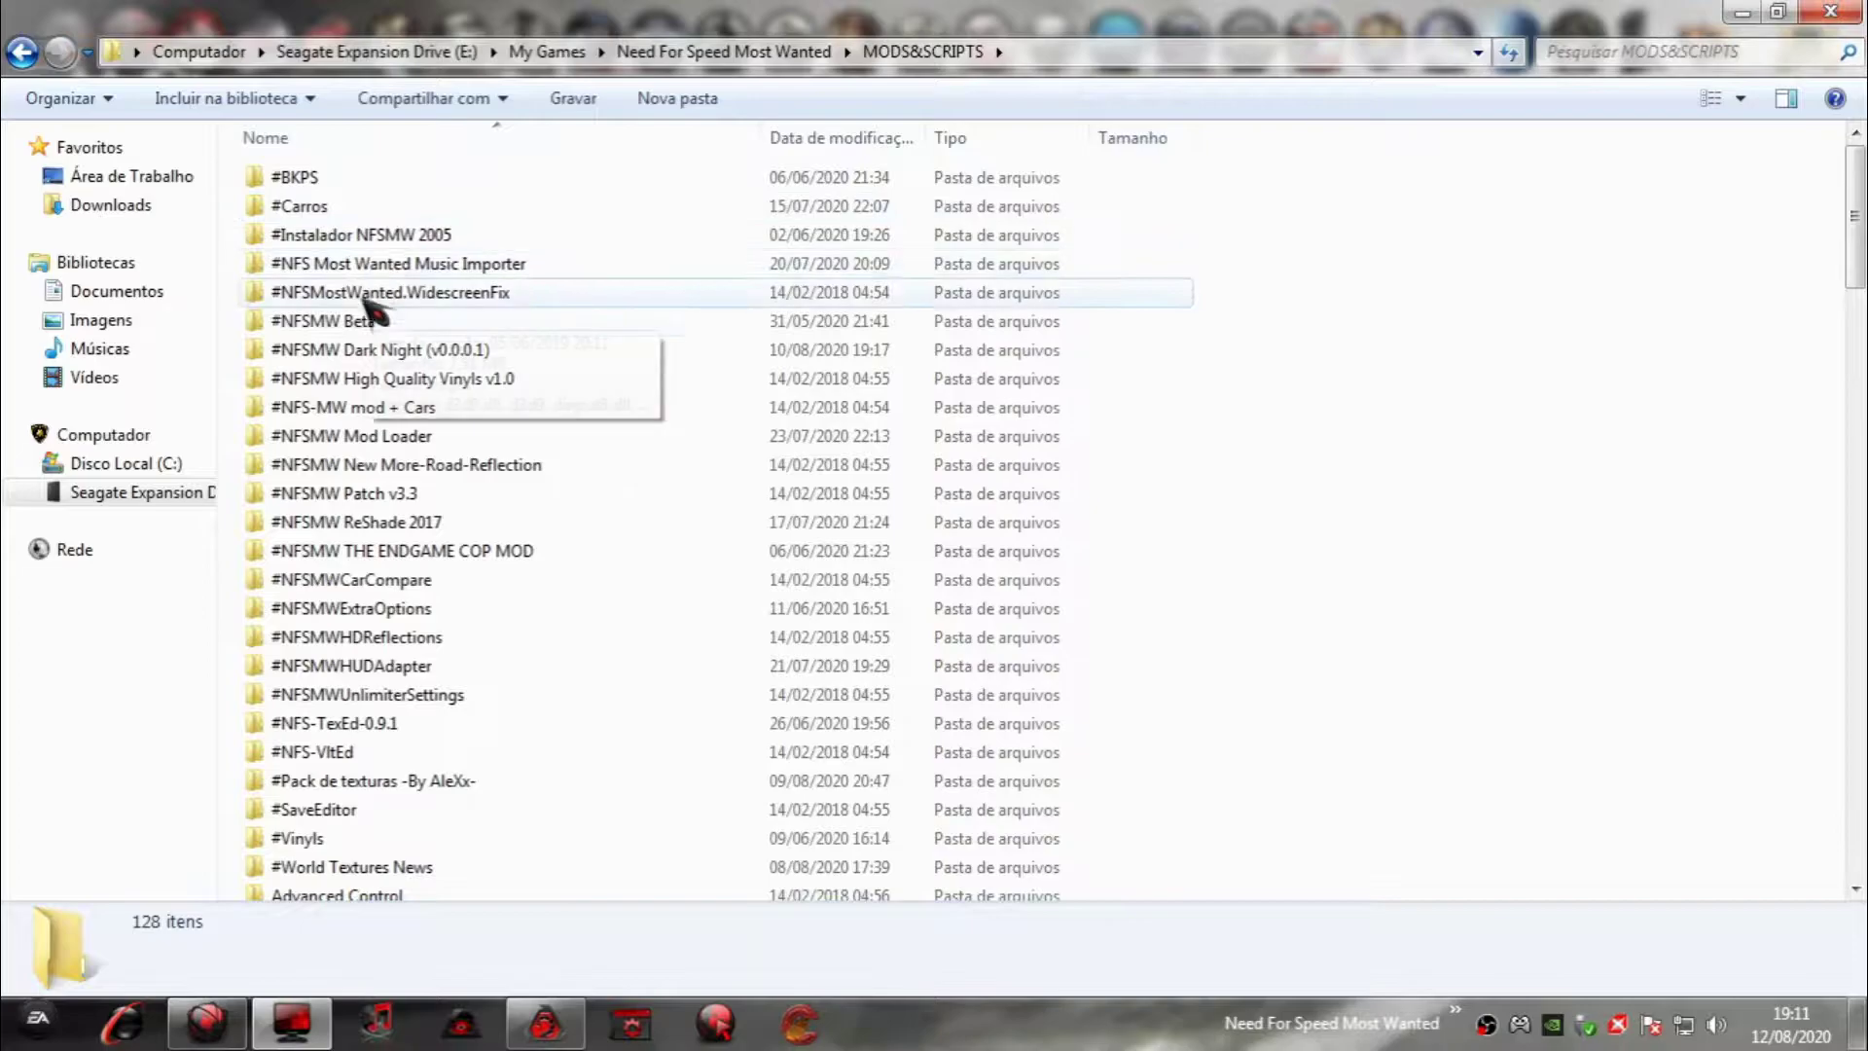
pyautogui.doubleClick(402, 356)
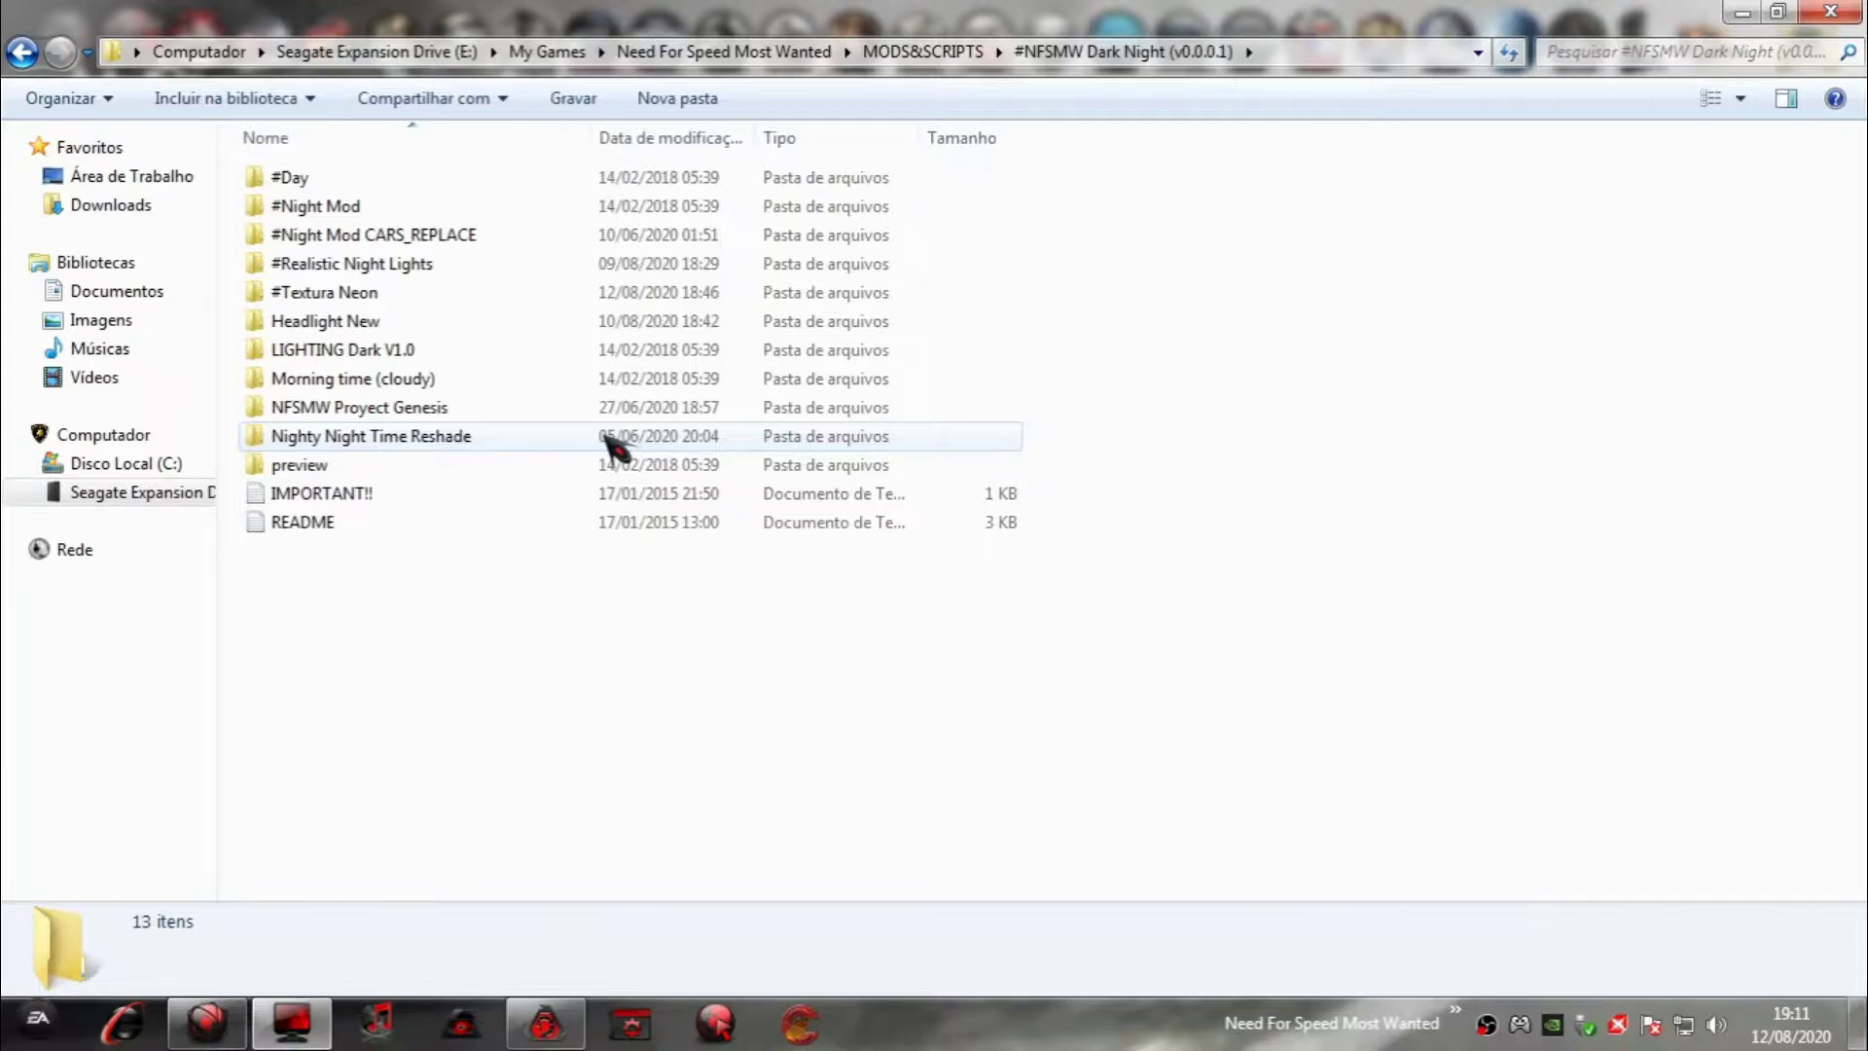
# Select the five folders from #Day through #Textura Neon to review the mod folders.
pyautogui.click(342, 216)
pyautogui.click(321, 185)
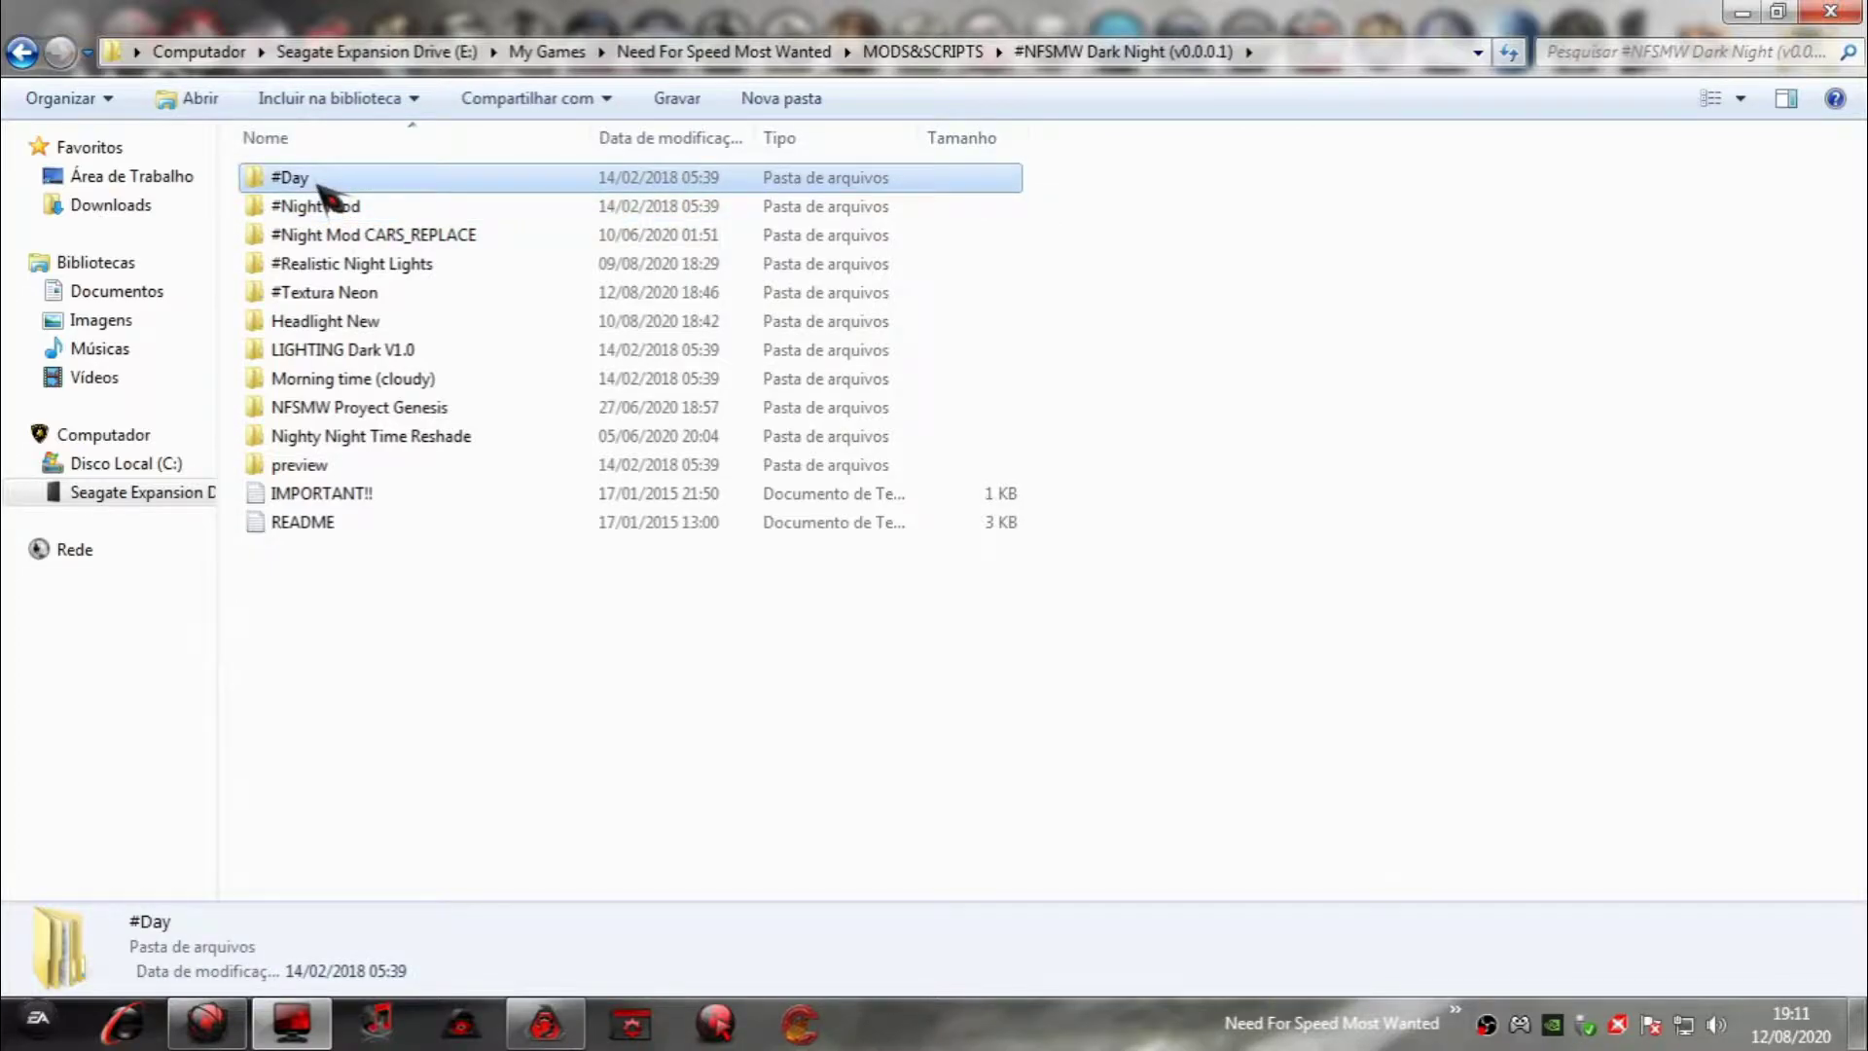
pyautogui.hotkey('shift', 'Down')
pyautogui.hotkey('shift', 'Down')
pyautogui.hotkey('shift', 'Down')
pyautogui.hotkey('shift', 'Down')
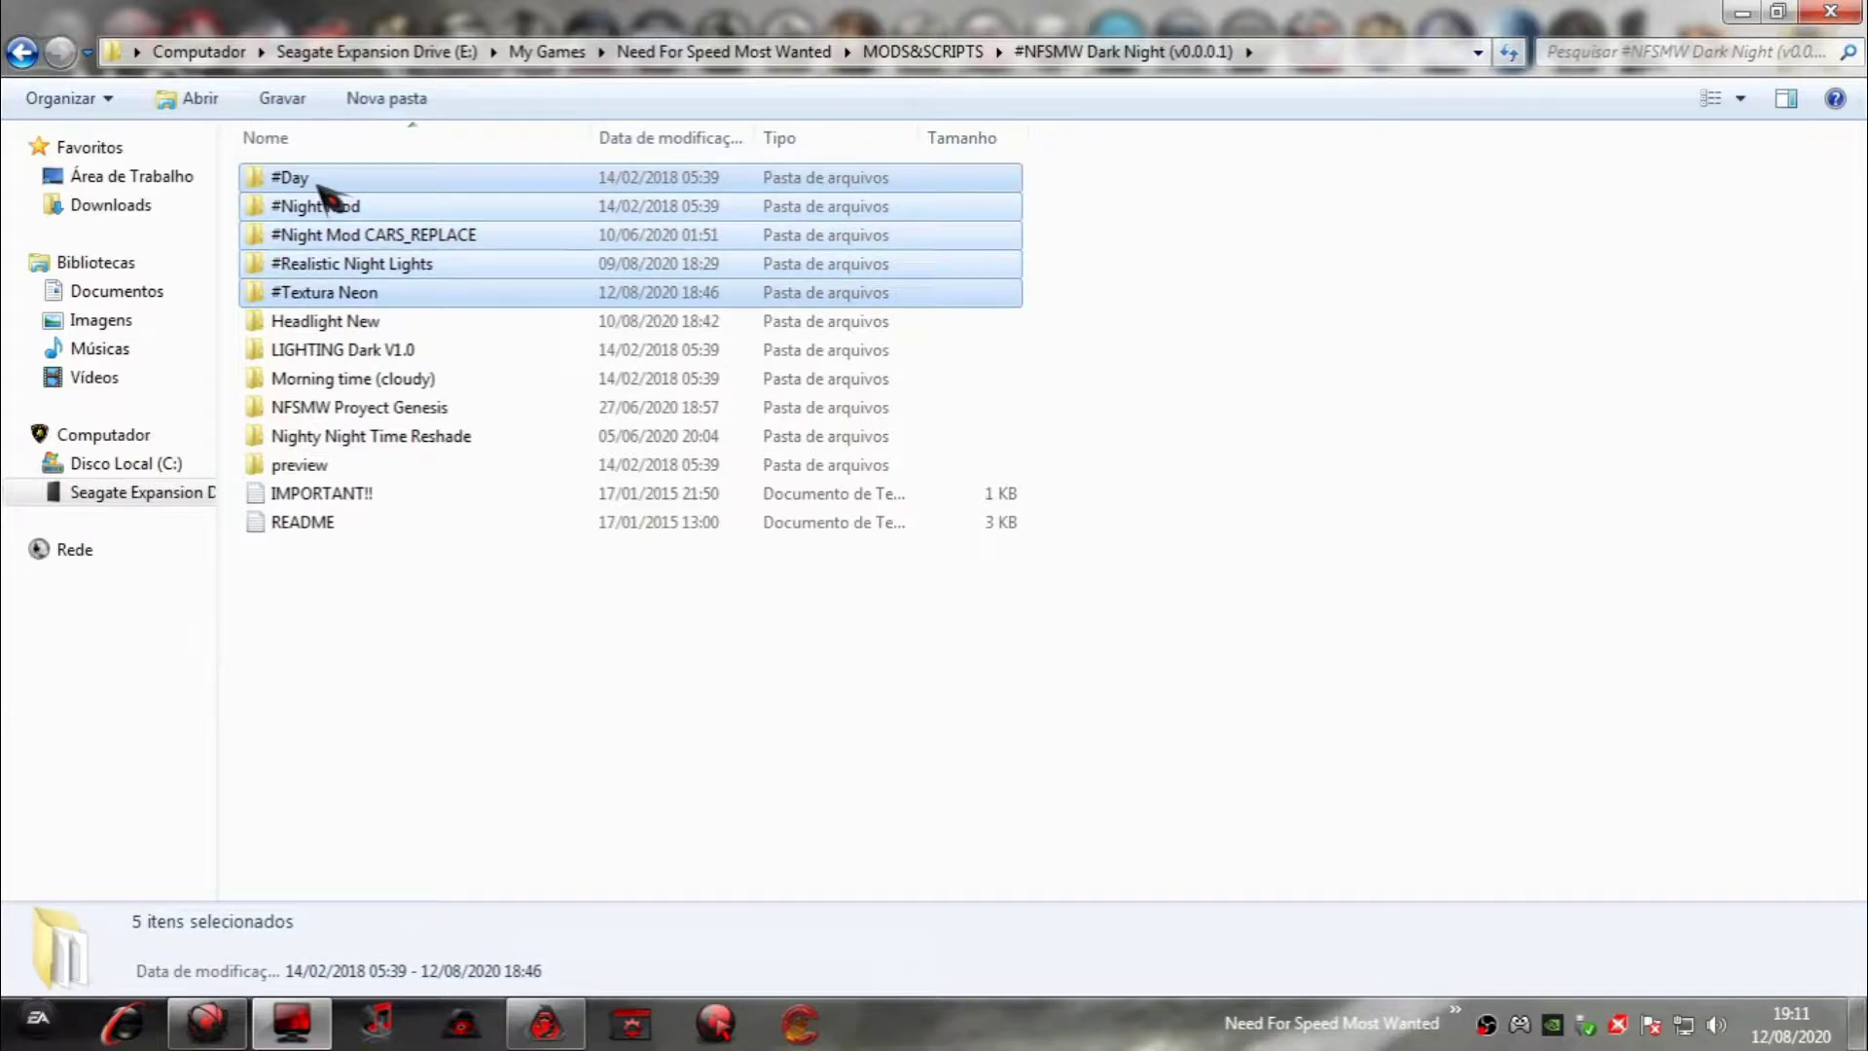
pyautogui.click(321, 185)
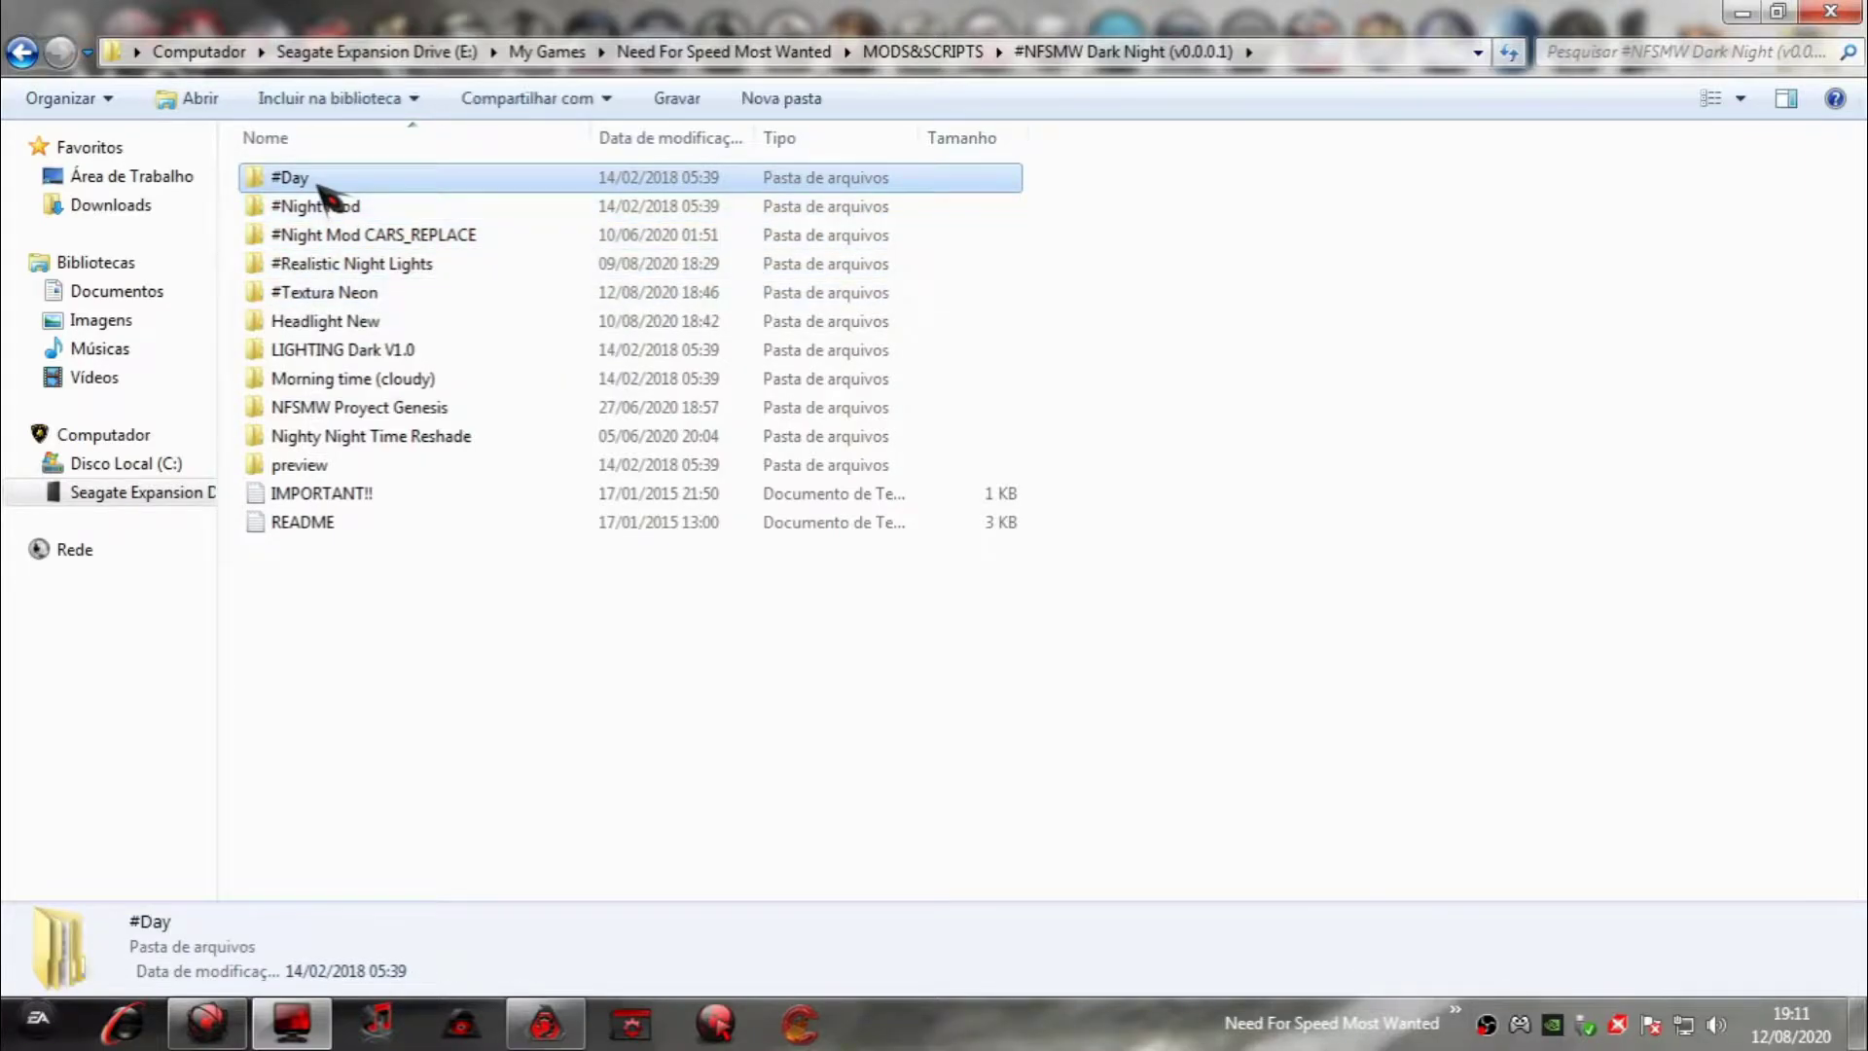
pyautogui.hotkey('shift', 'Down')
pyautogui.hotkey('shift', 'Down')
pyautogui.hotkey('shift', 'Down')
pyautogui.hotkey('shift', 'Down')
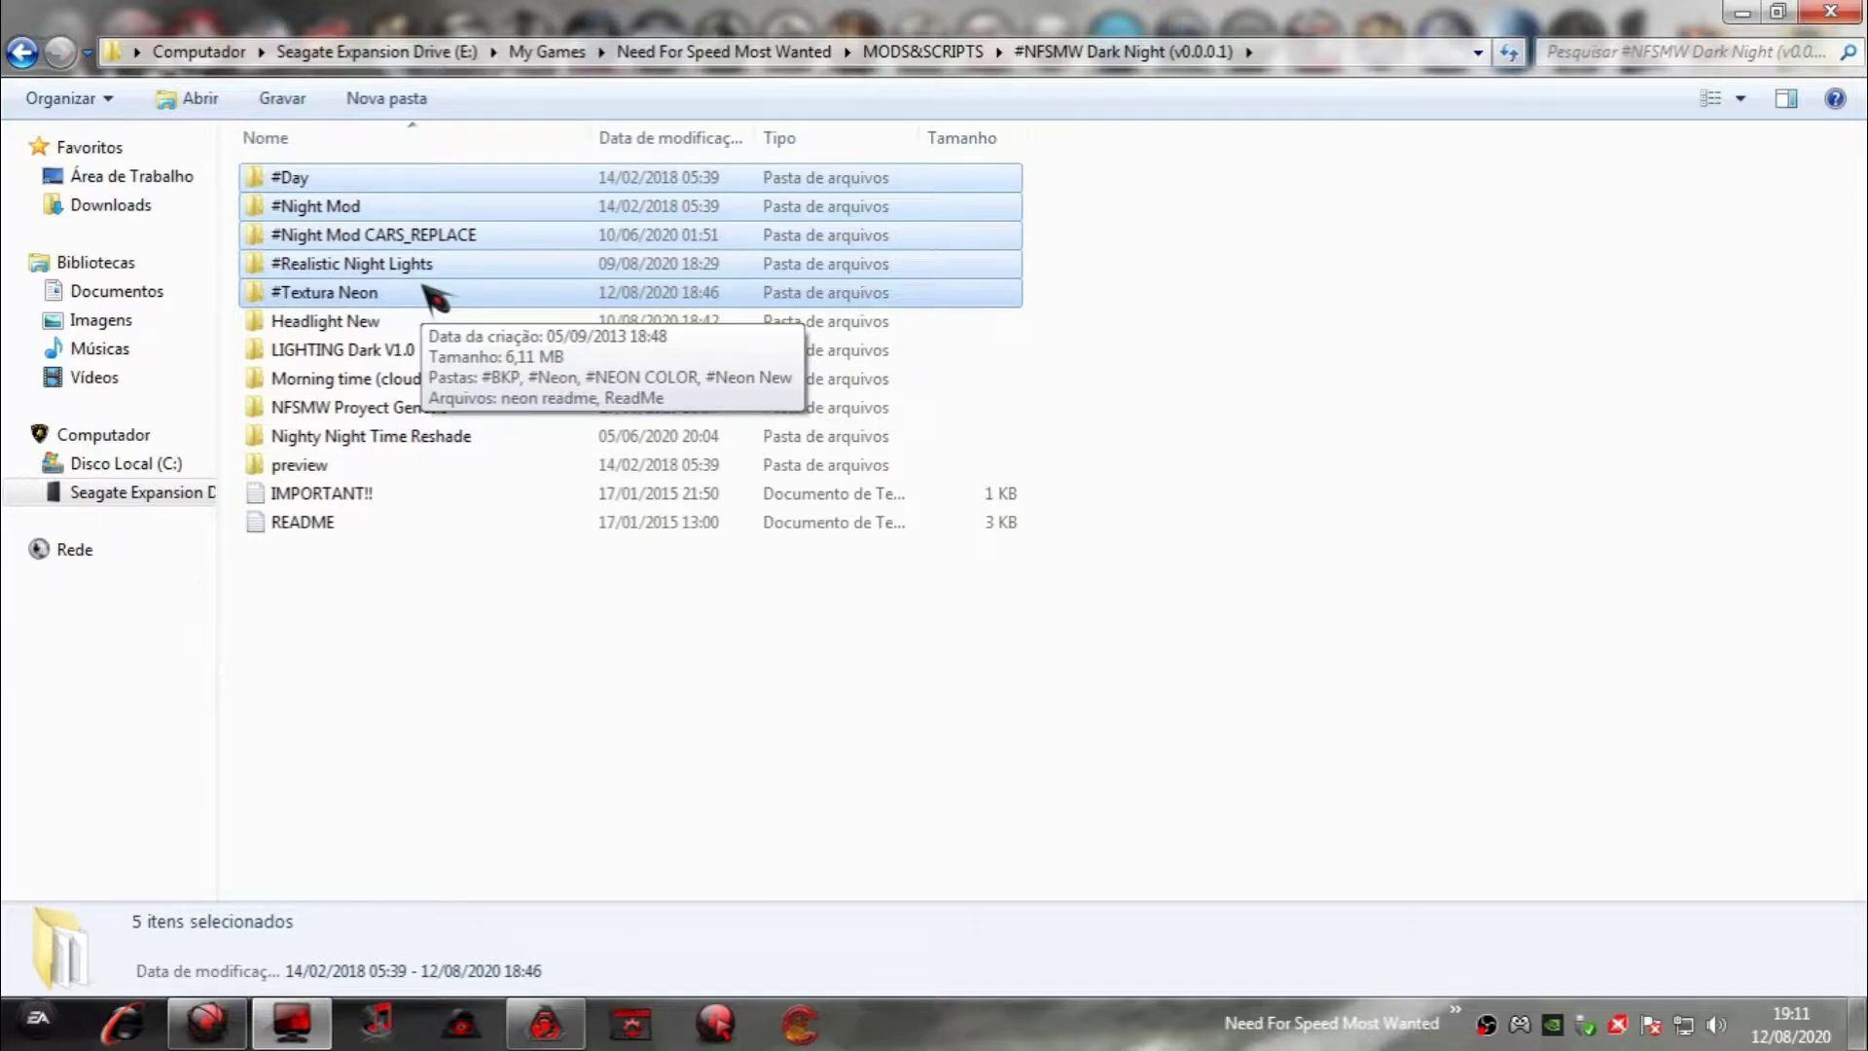
# Copy the LIGHTING folder from inside the #Night Mod folder.
pyautogui.click(345, 212)
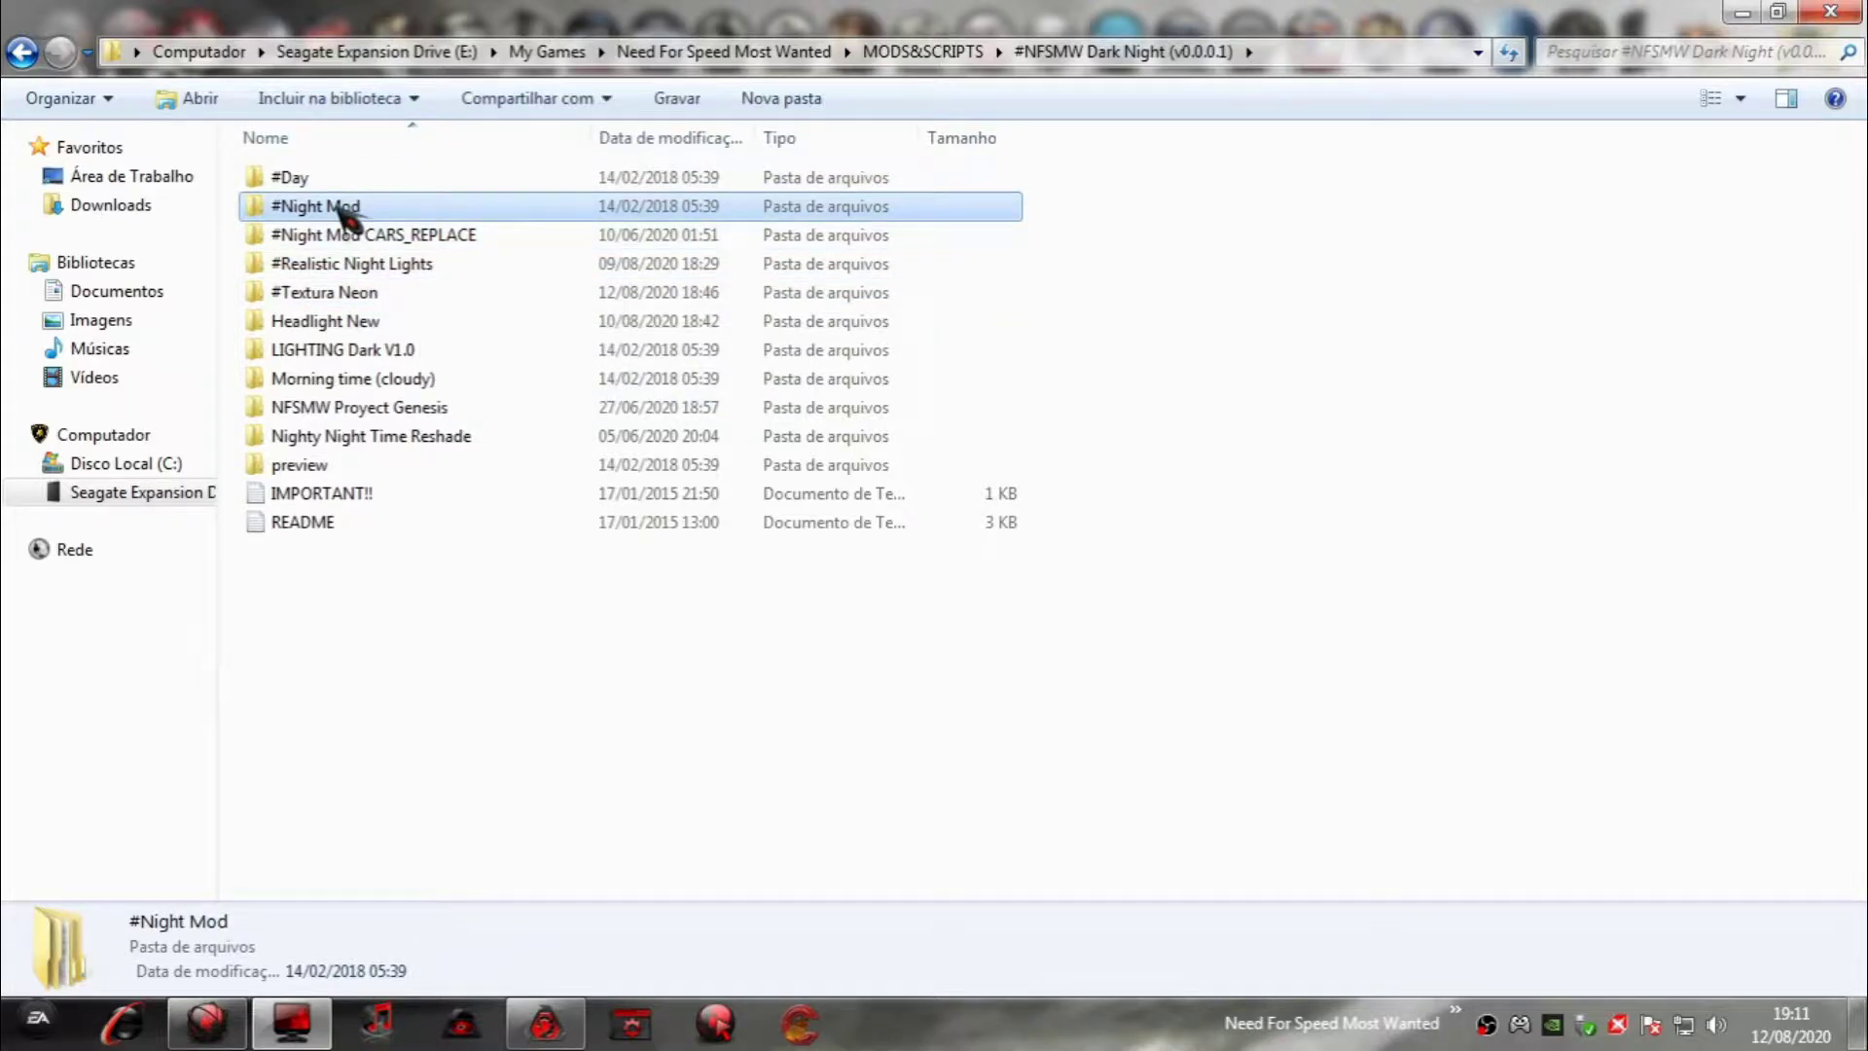
pyautogui.doubleClick(345, 217)
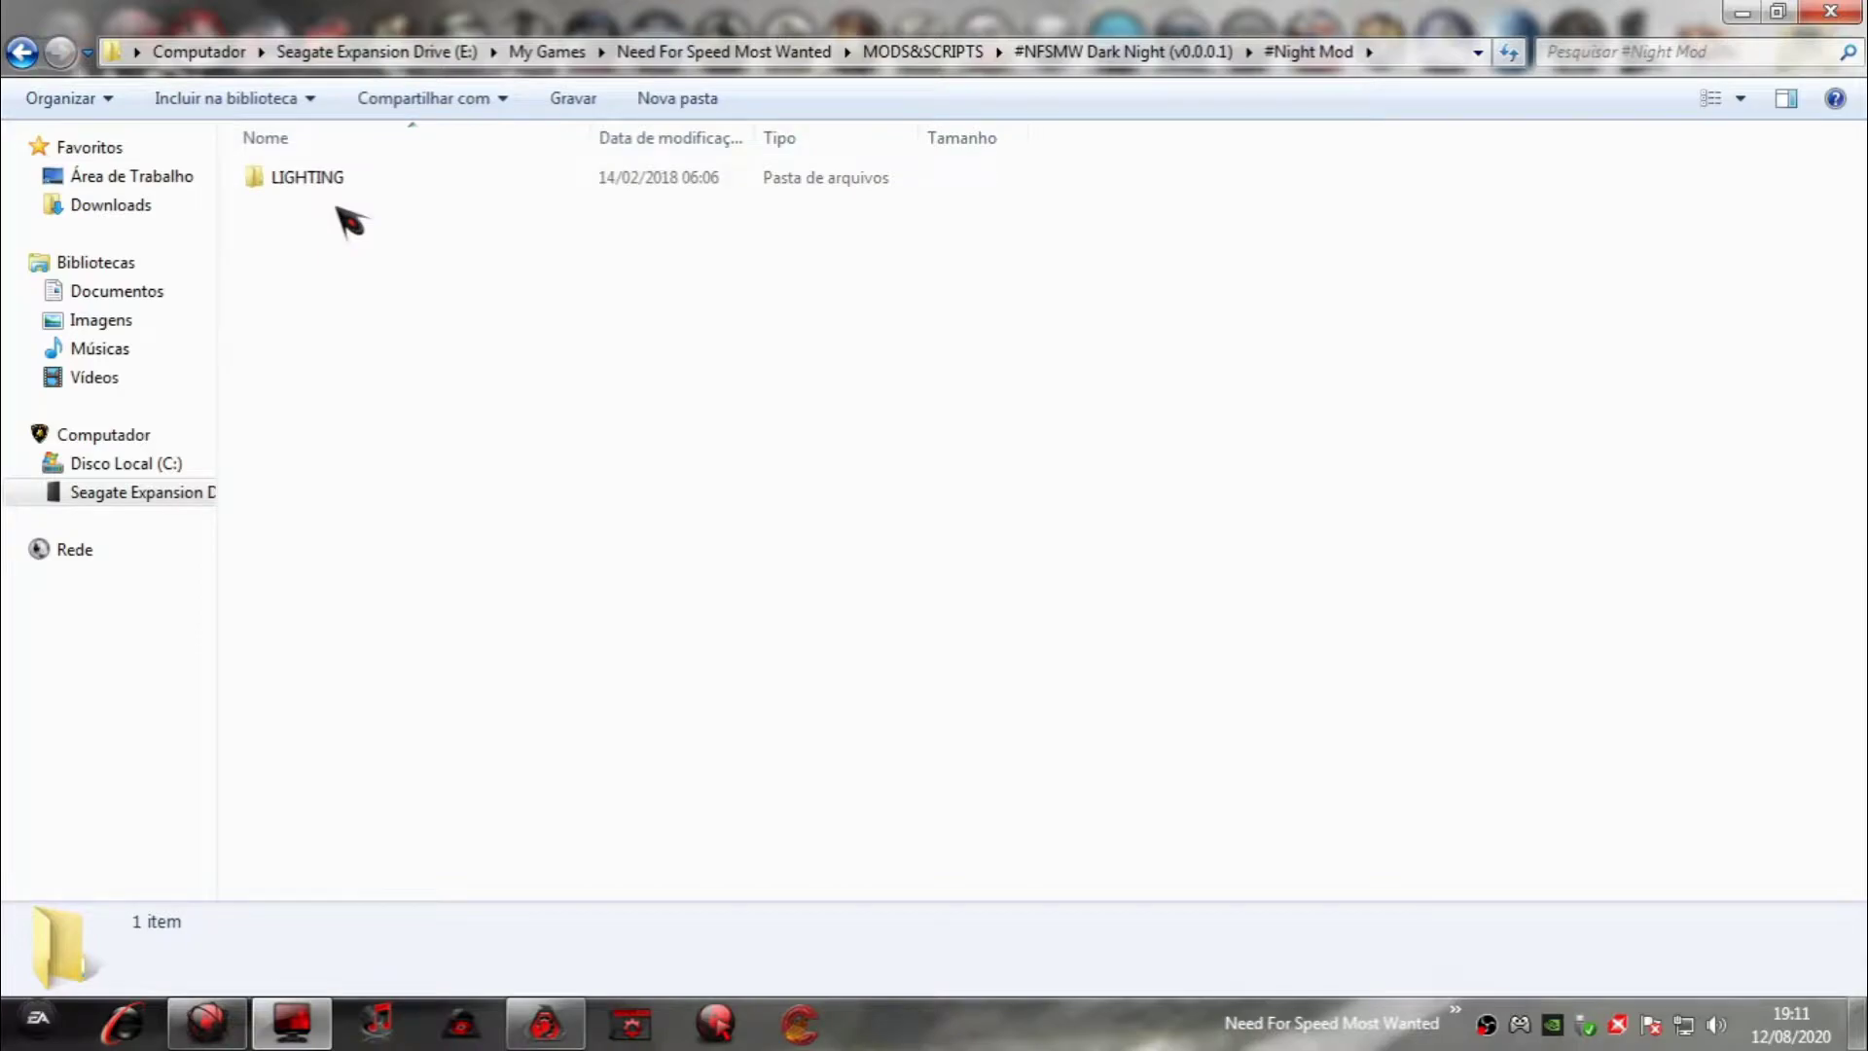
pyautogui.click(311, 183)
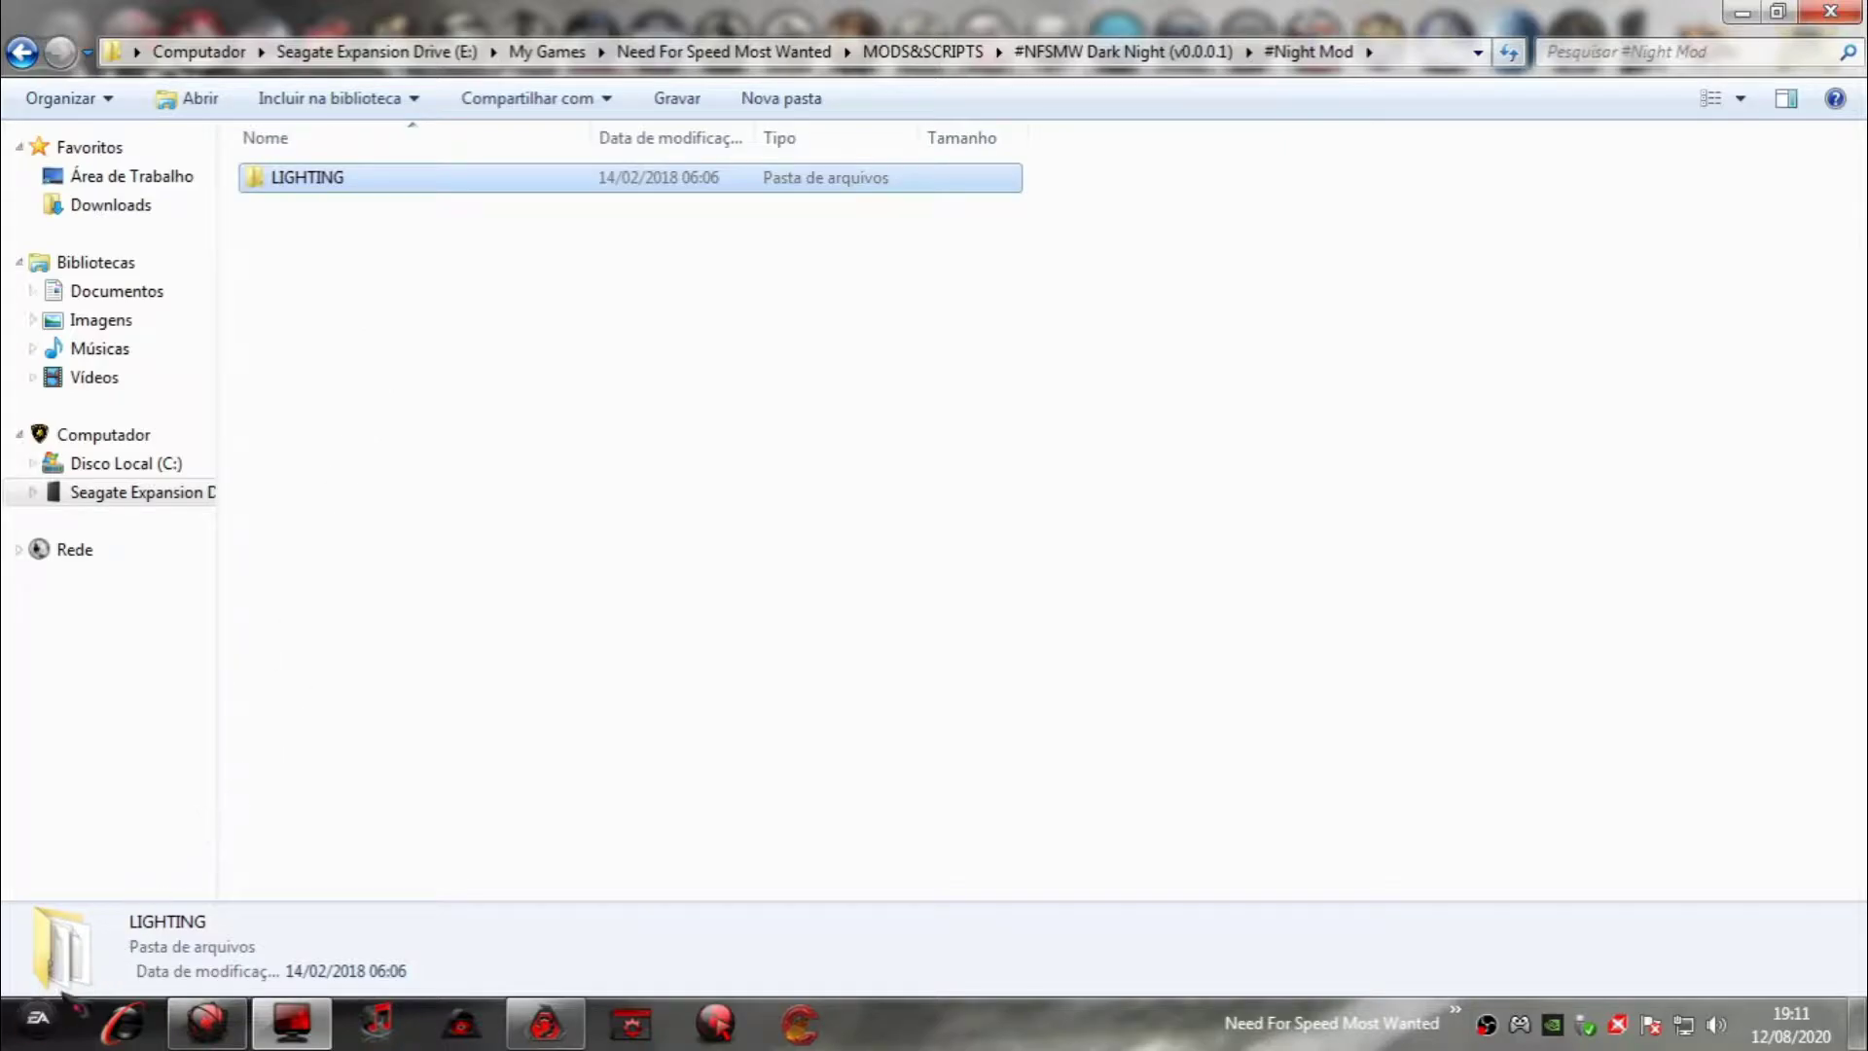
# In a second Explorer window, open ADDONS/CARS_REPLACE inside the game folder #Need for Speed Most Wanted PT-BR on the E: drive.
pyautogui.click(39, 1019)
pyautogui.click(486, 459)
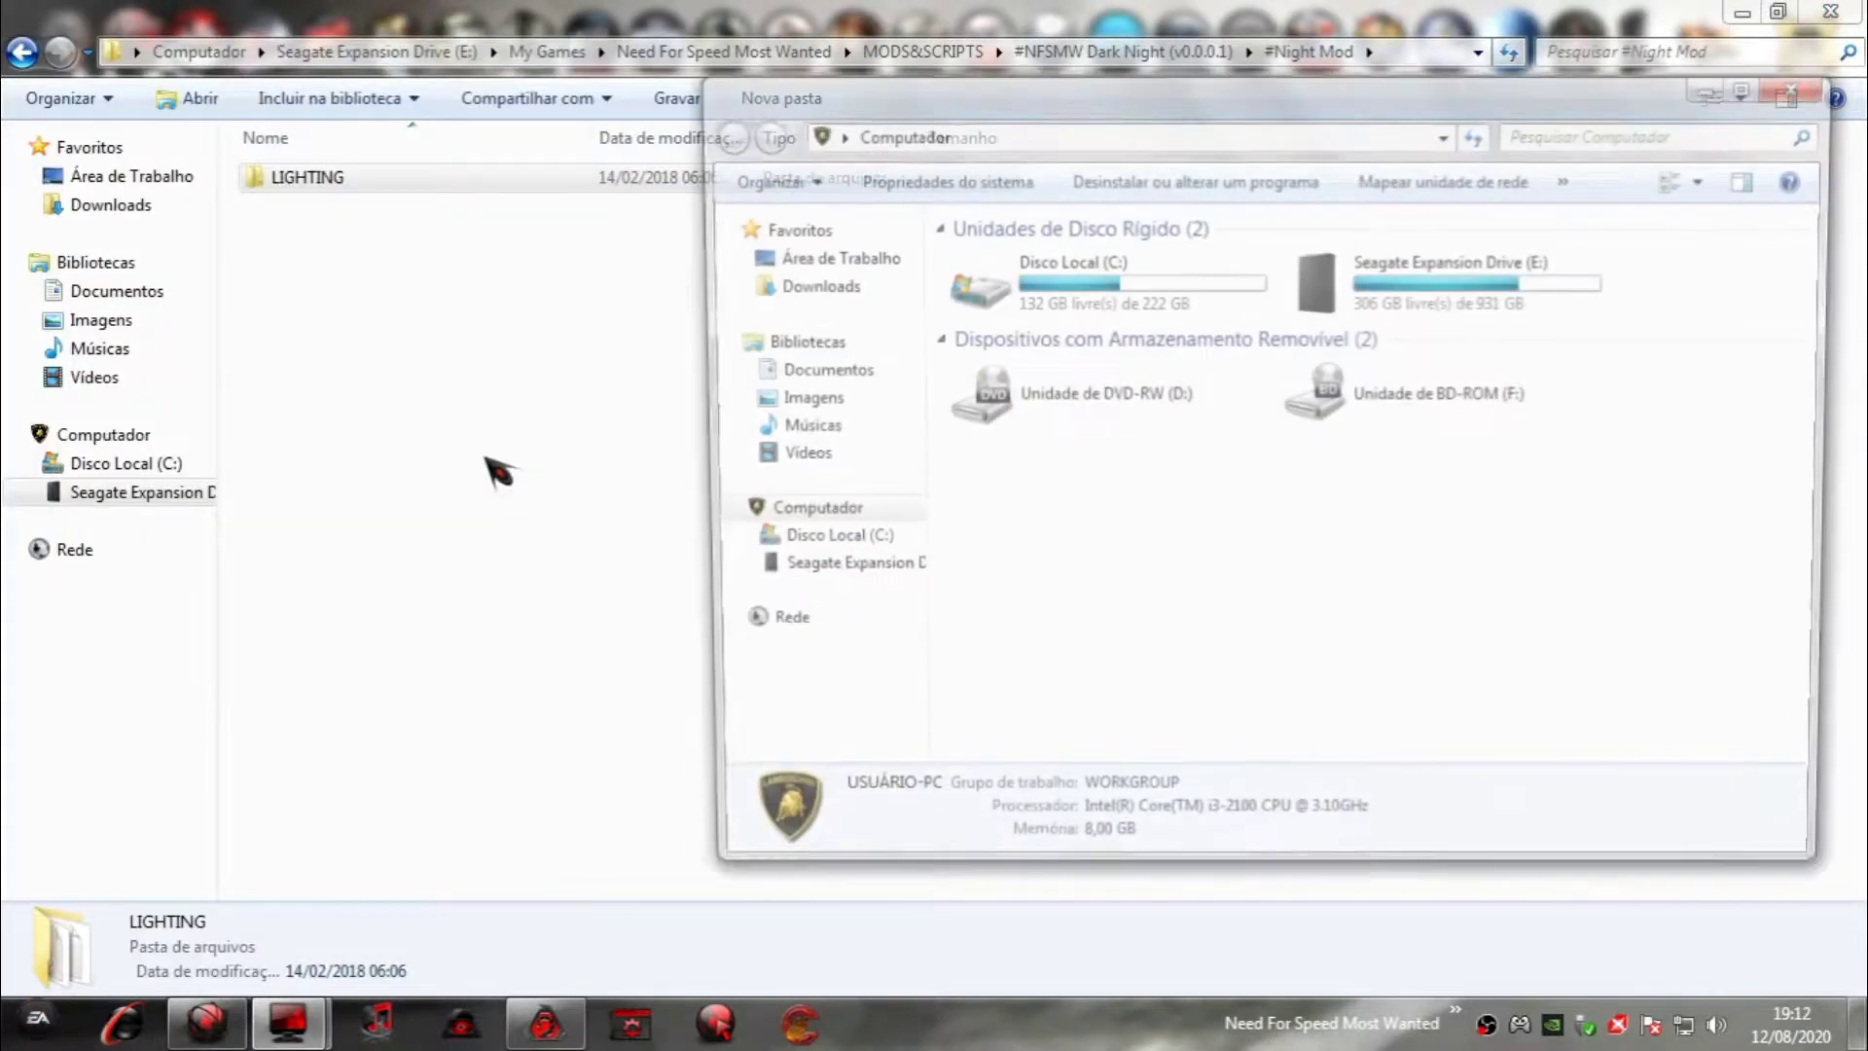
pyautogui.click(1756, 95)
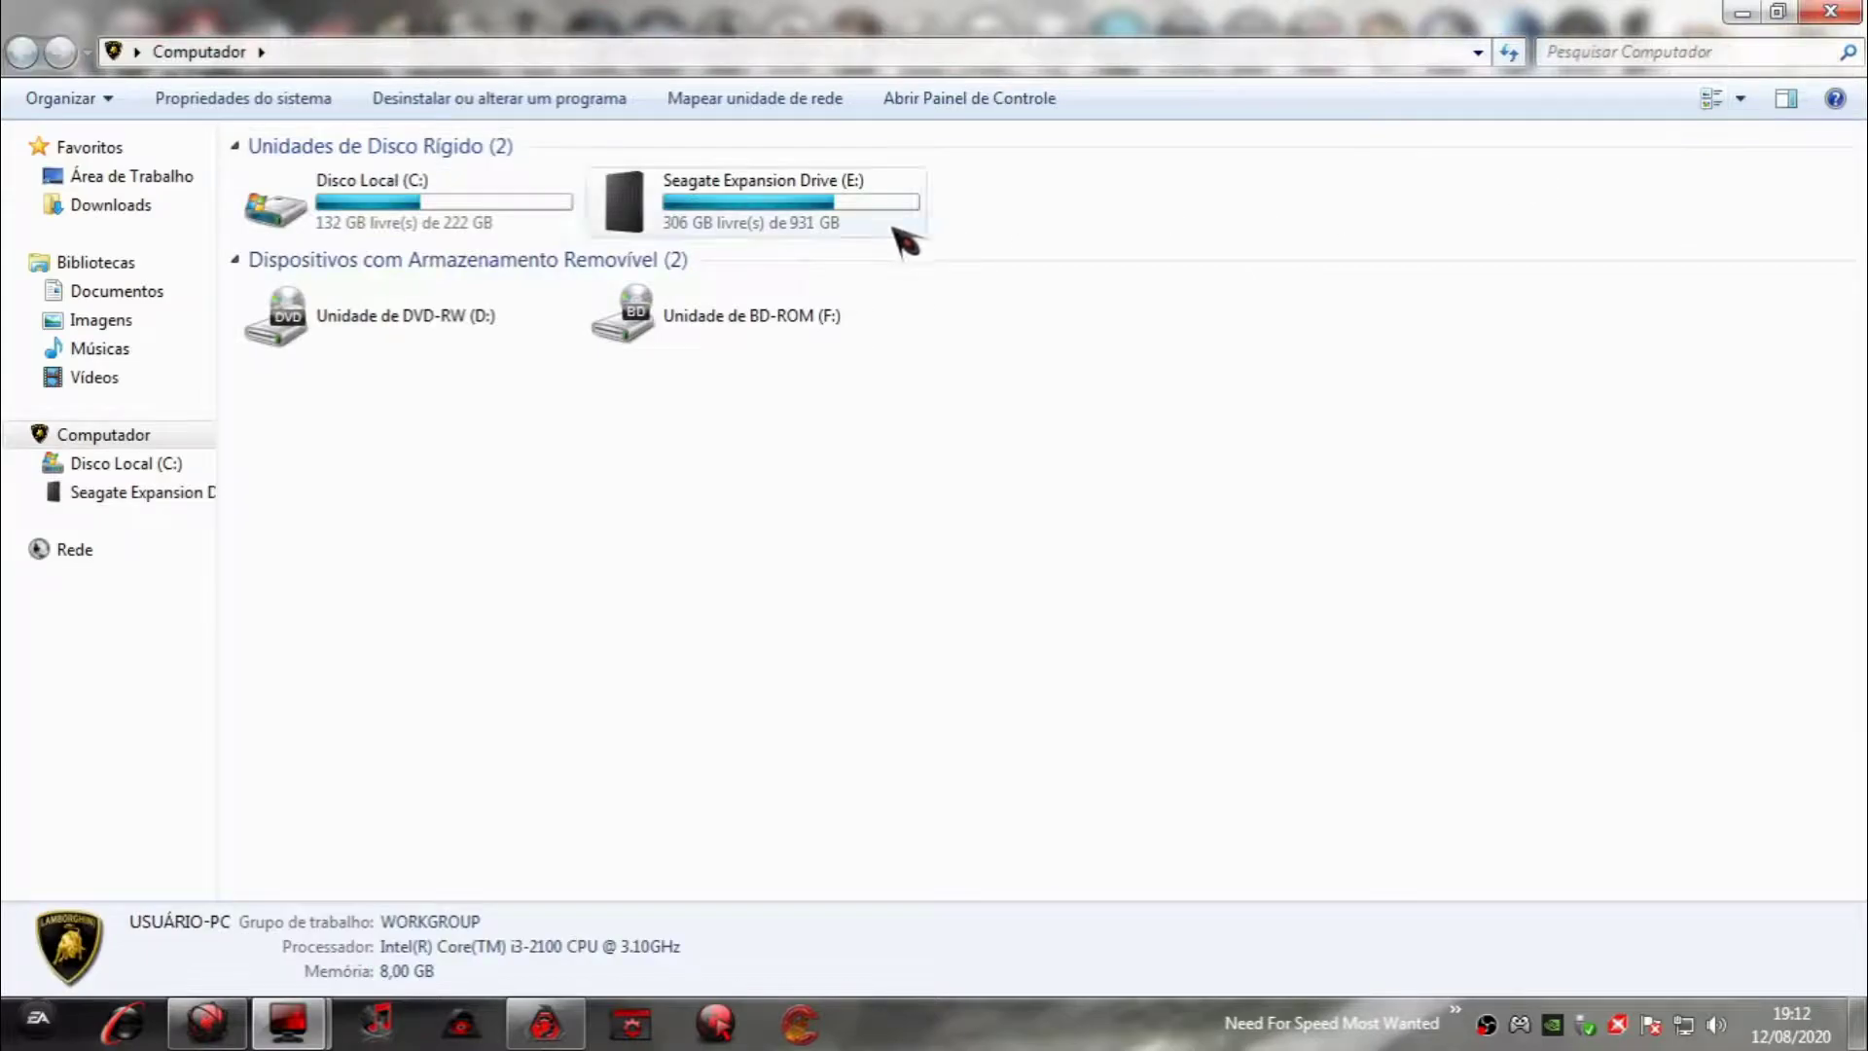
pyautogui.doubleClick(894, 229)
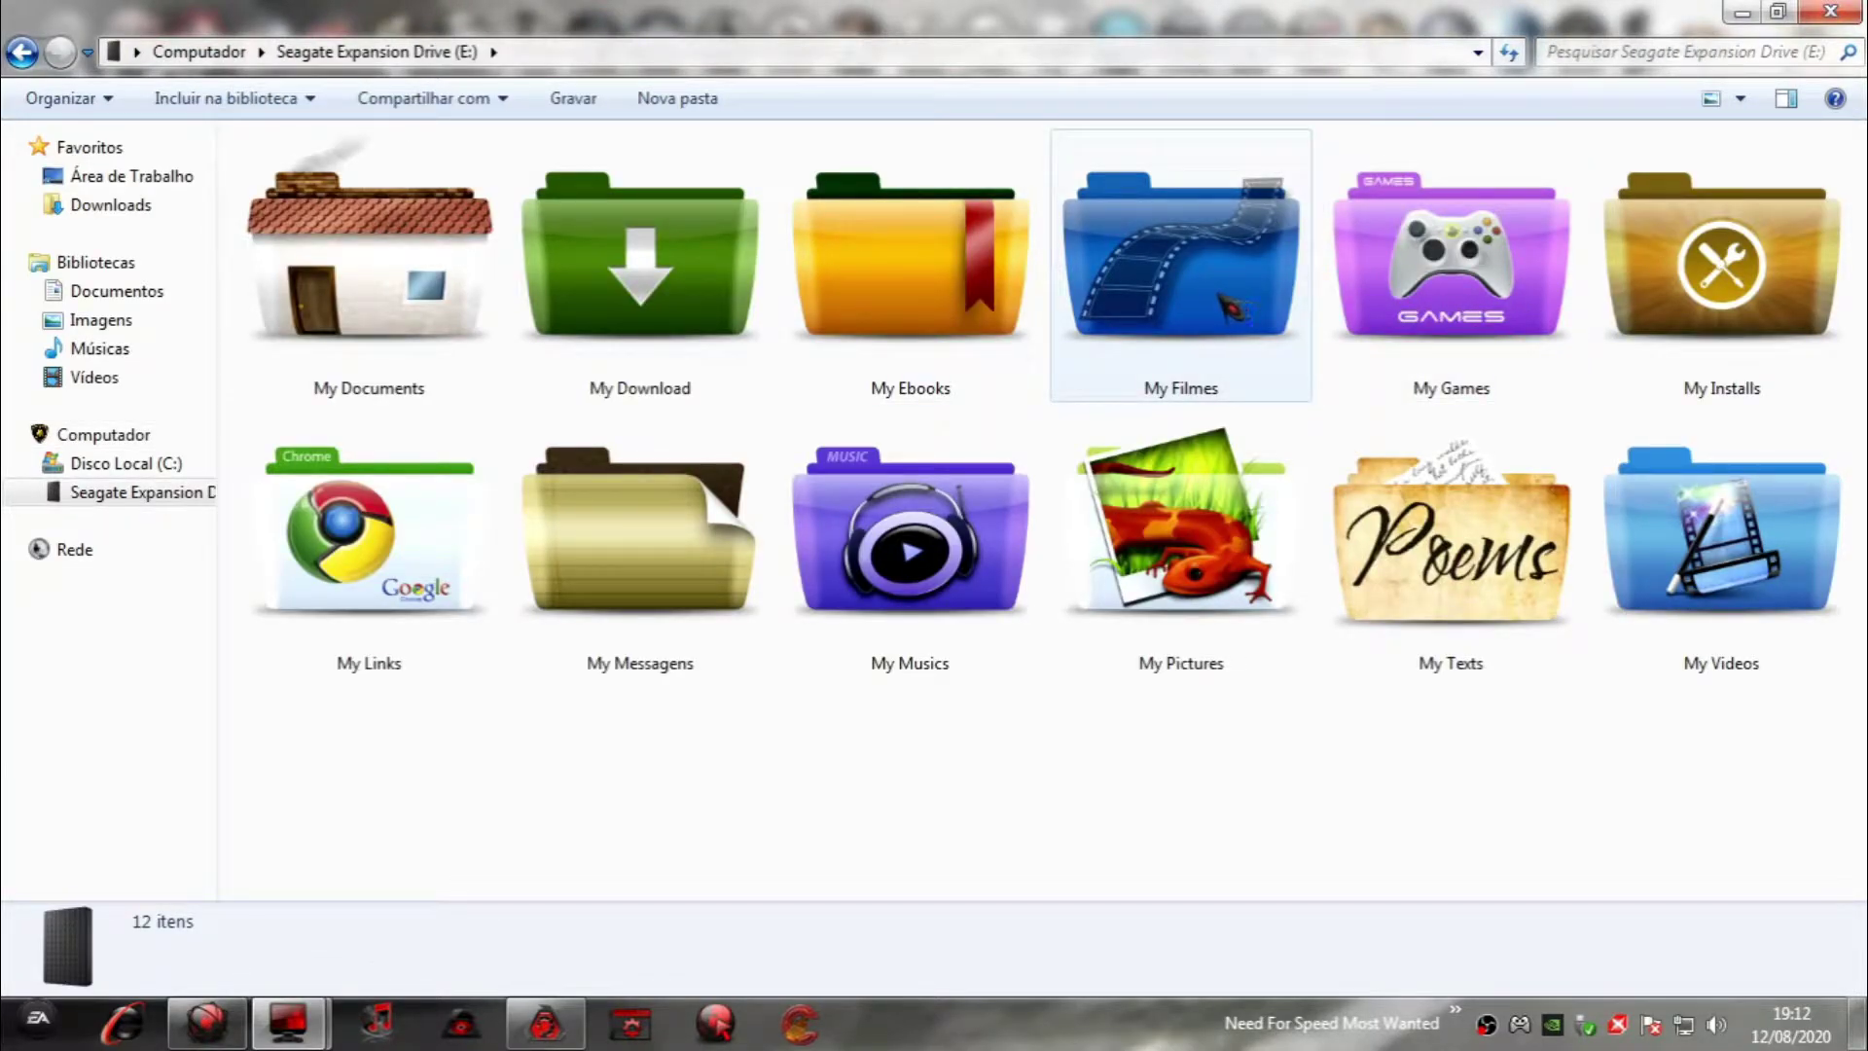
pyautogui.doubleClick(1450, 257)
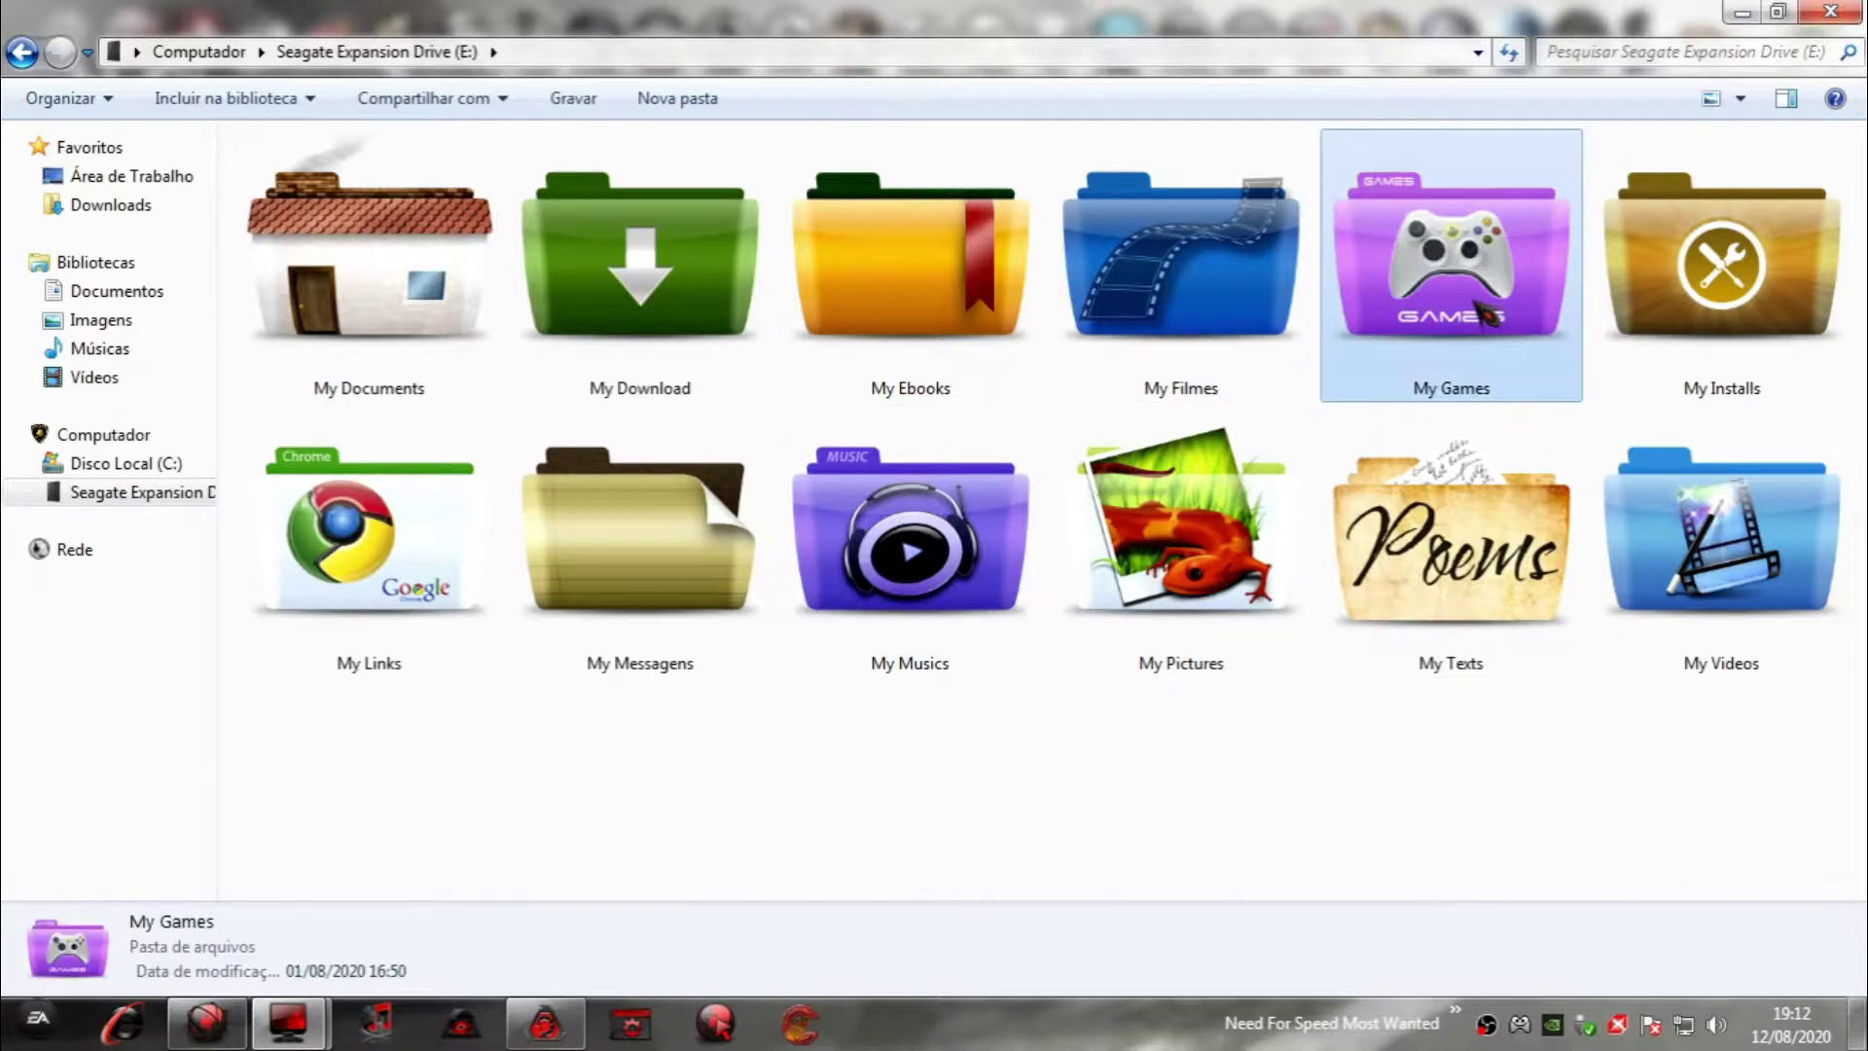
pyautogui.doubleClick(1540, 477)
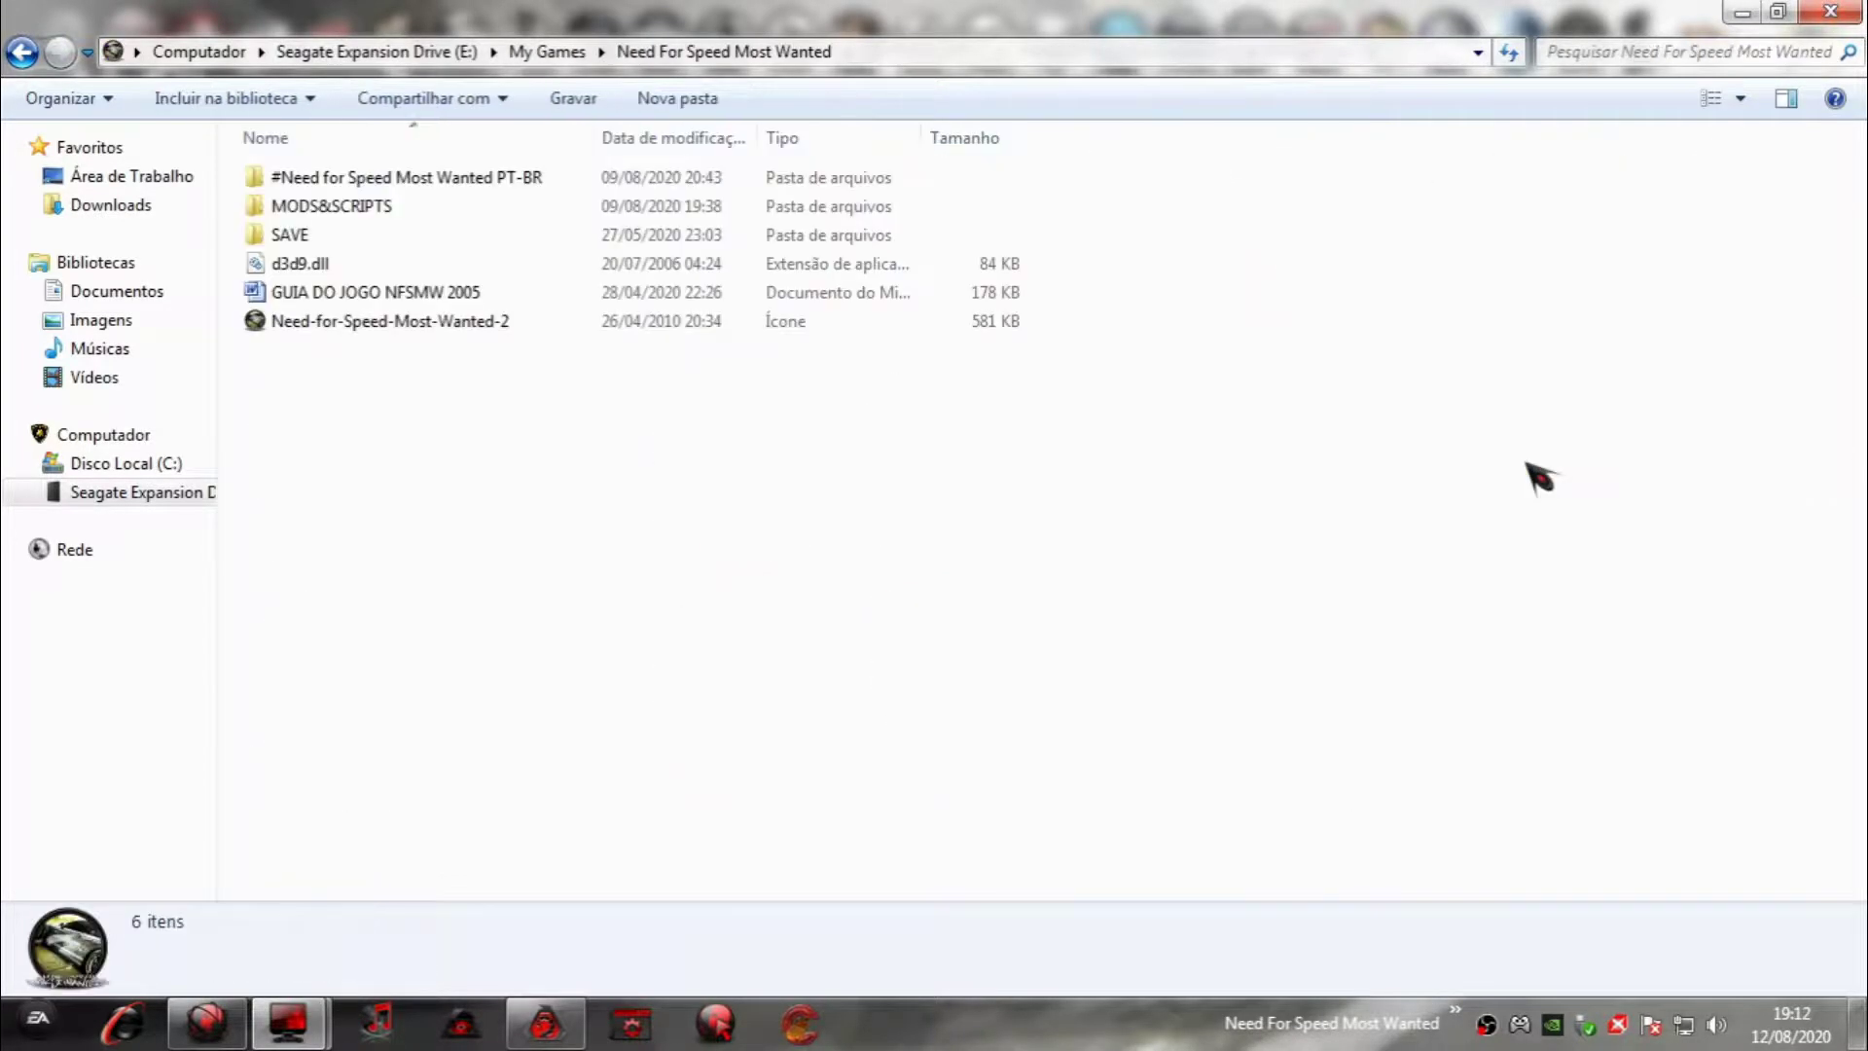
pyautogui.doubleClick(426, 185)
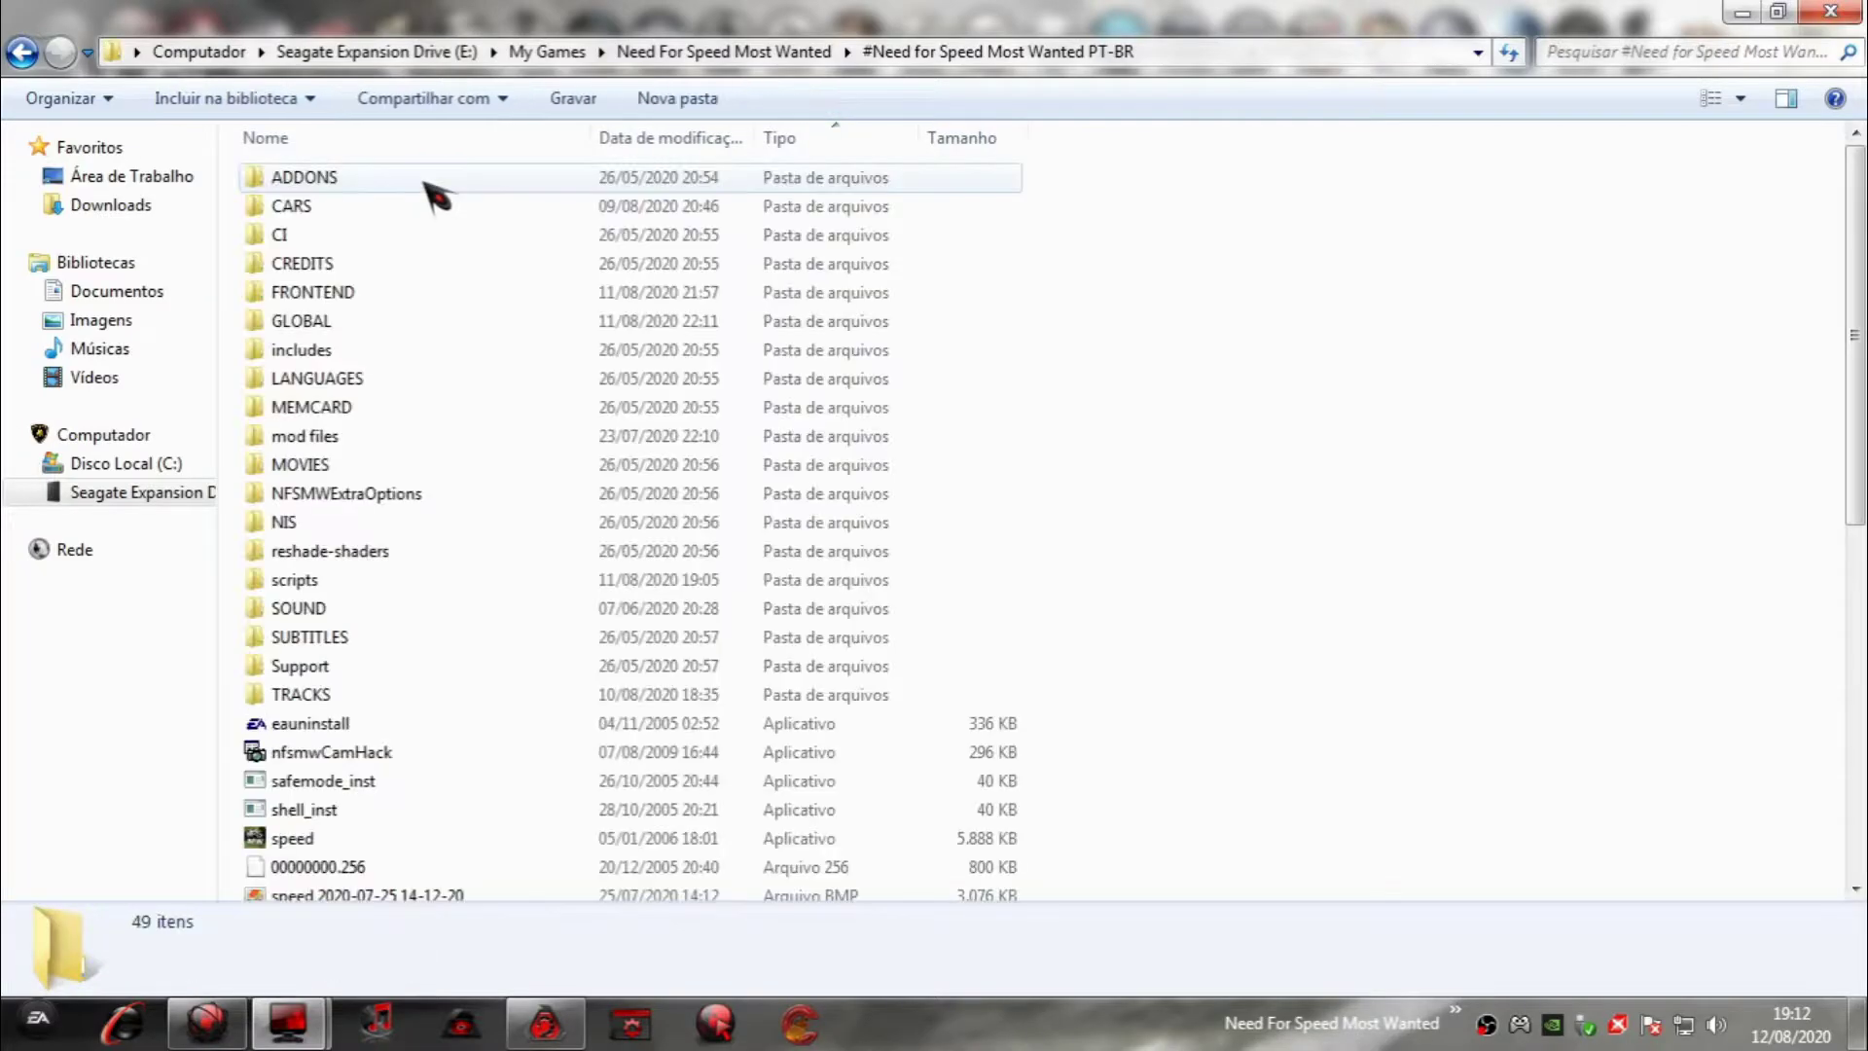
pyautogui.click(330, 185)
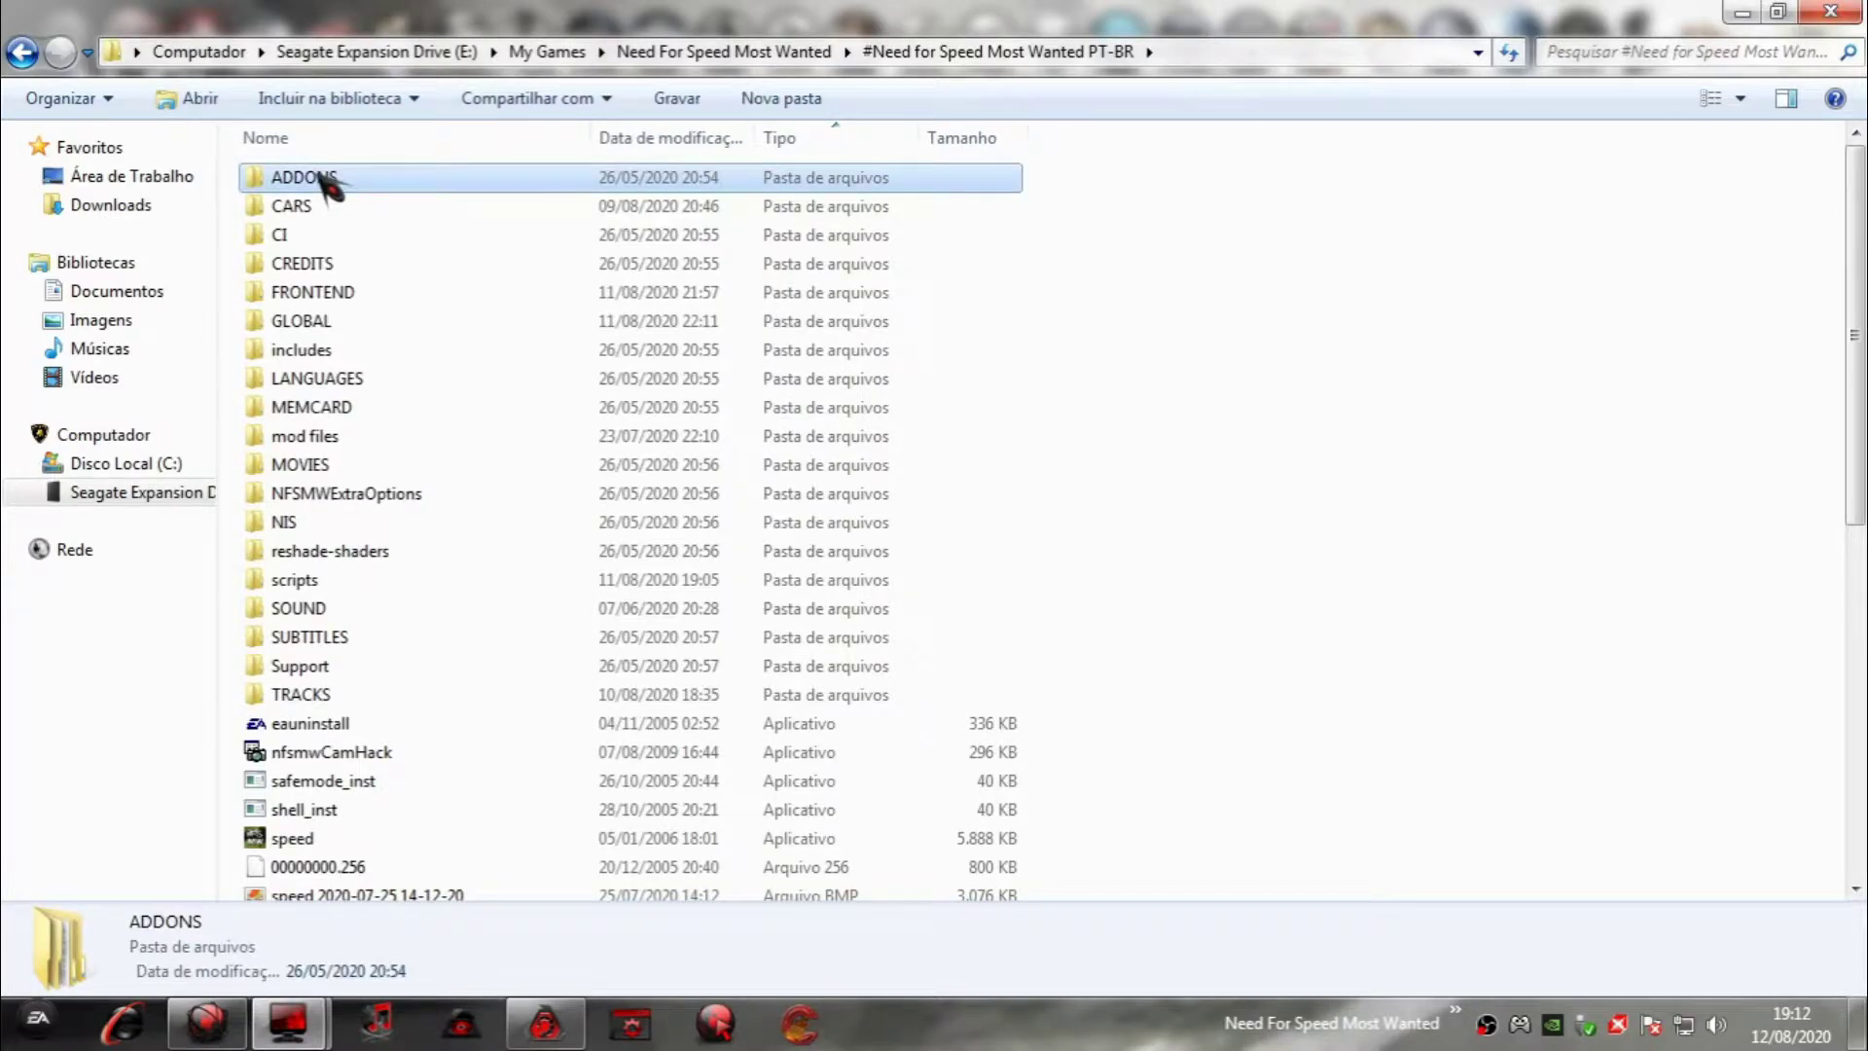
pyautogui.doubleClick(322, 178)
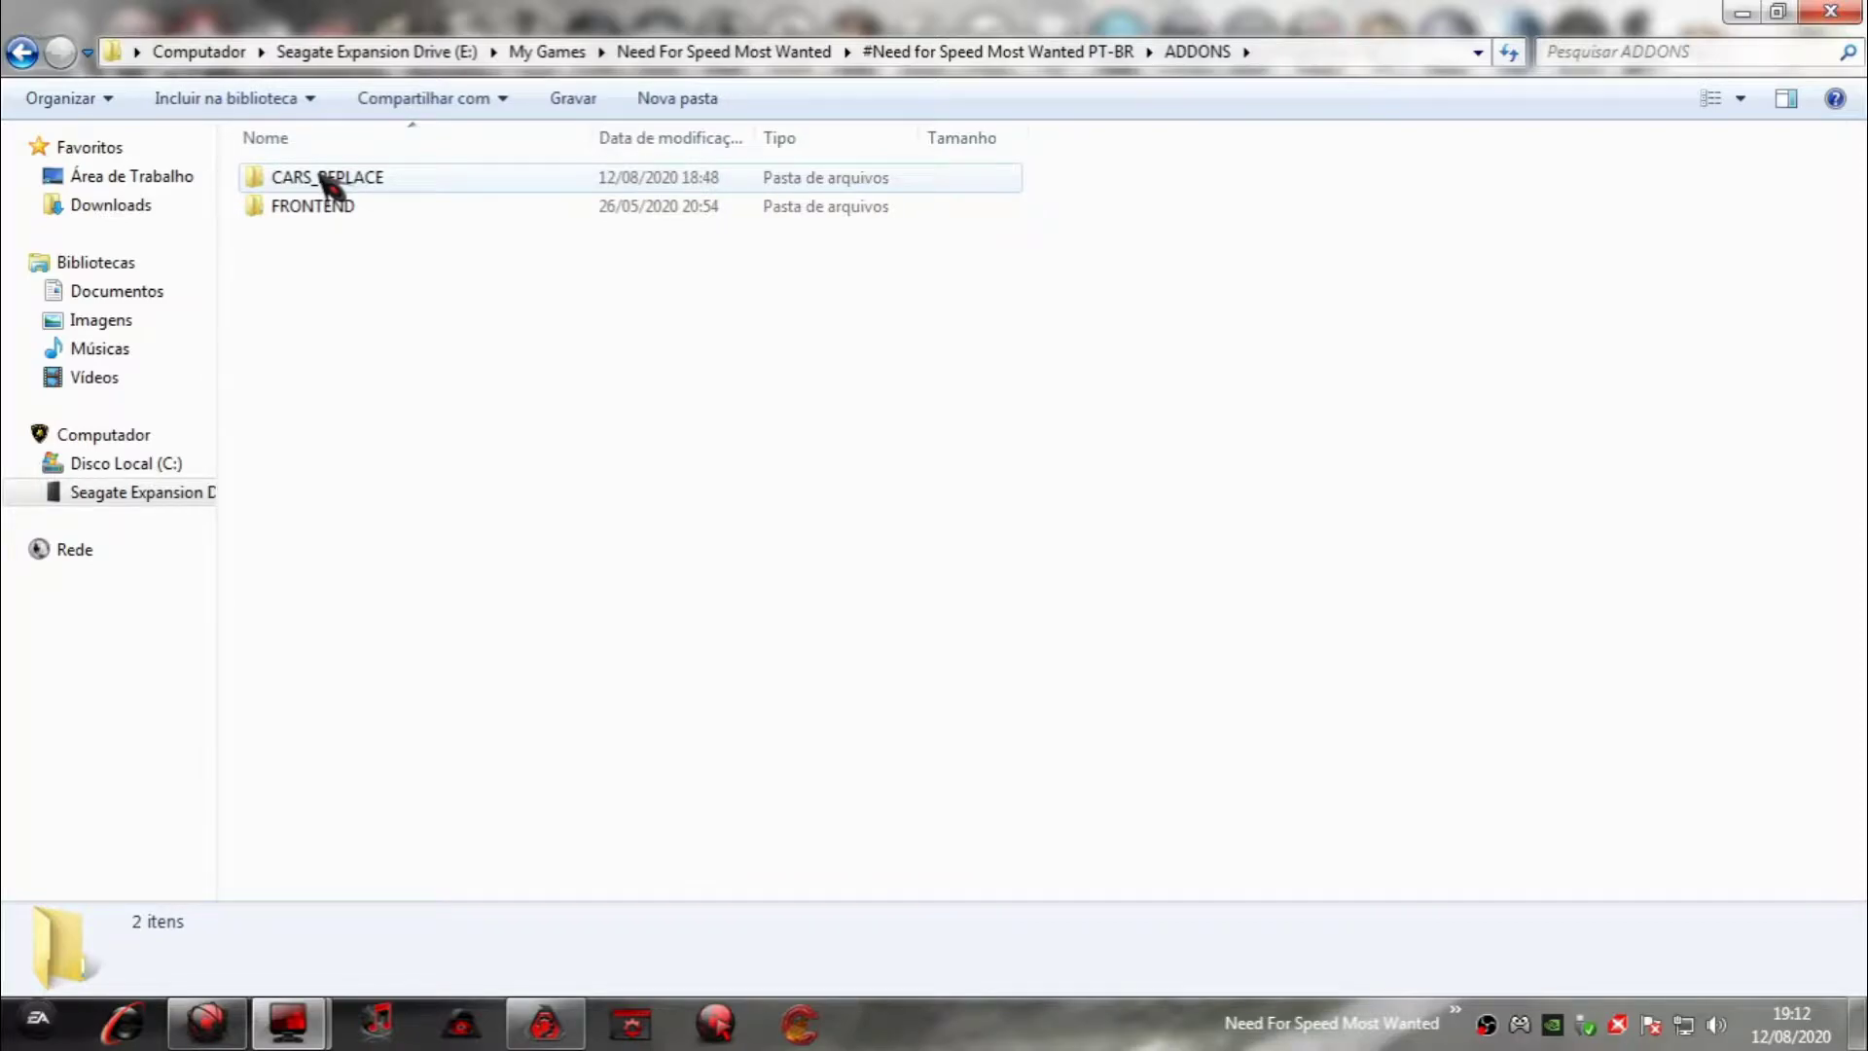
pyautogui.doubleClick(328, 179)
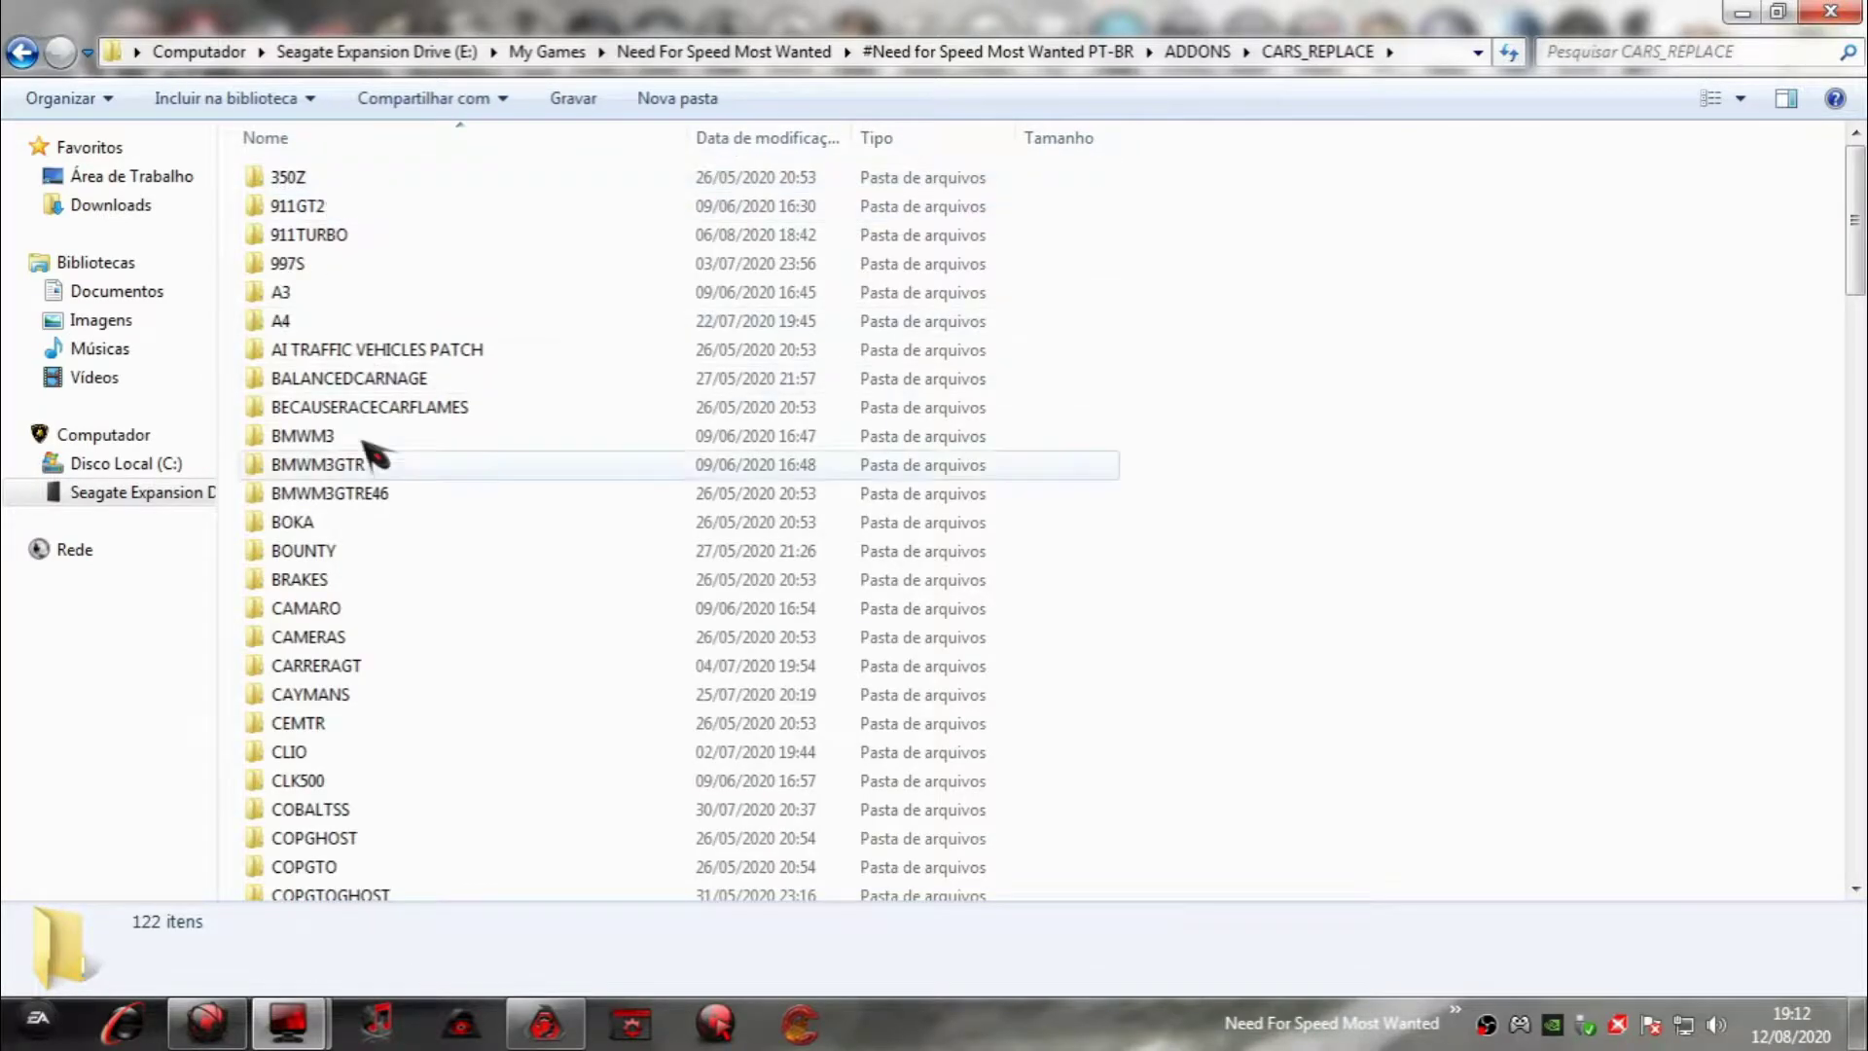
# Replace the game's LIGHTING folder in CARS_REPLACE by deleting it and pasting the copy from #Night Mod.
pyautogui.click(343, 611)
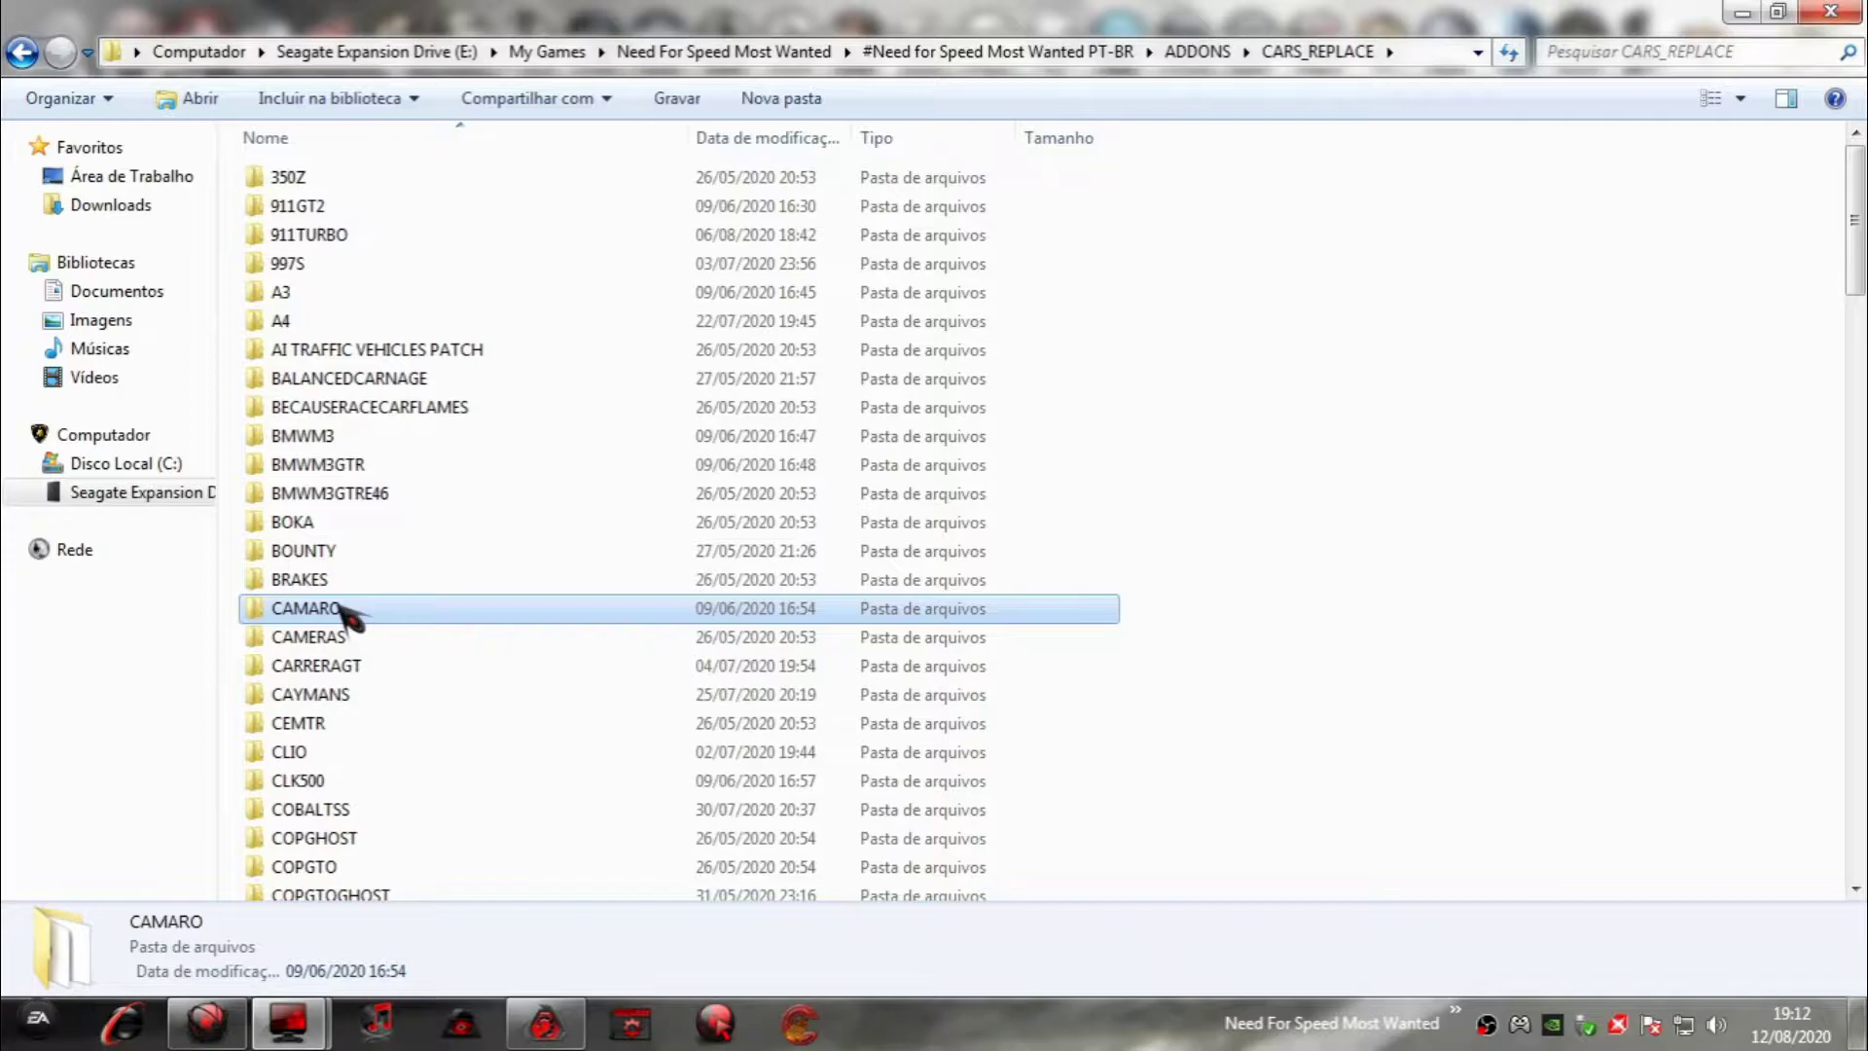
pyautogui.press('l')
pyautogui.click(341, 228)
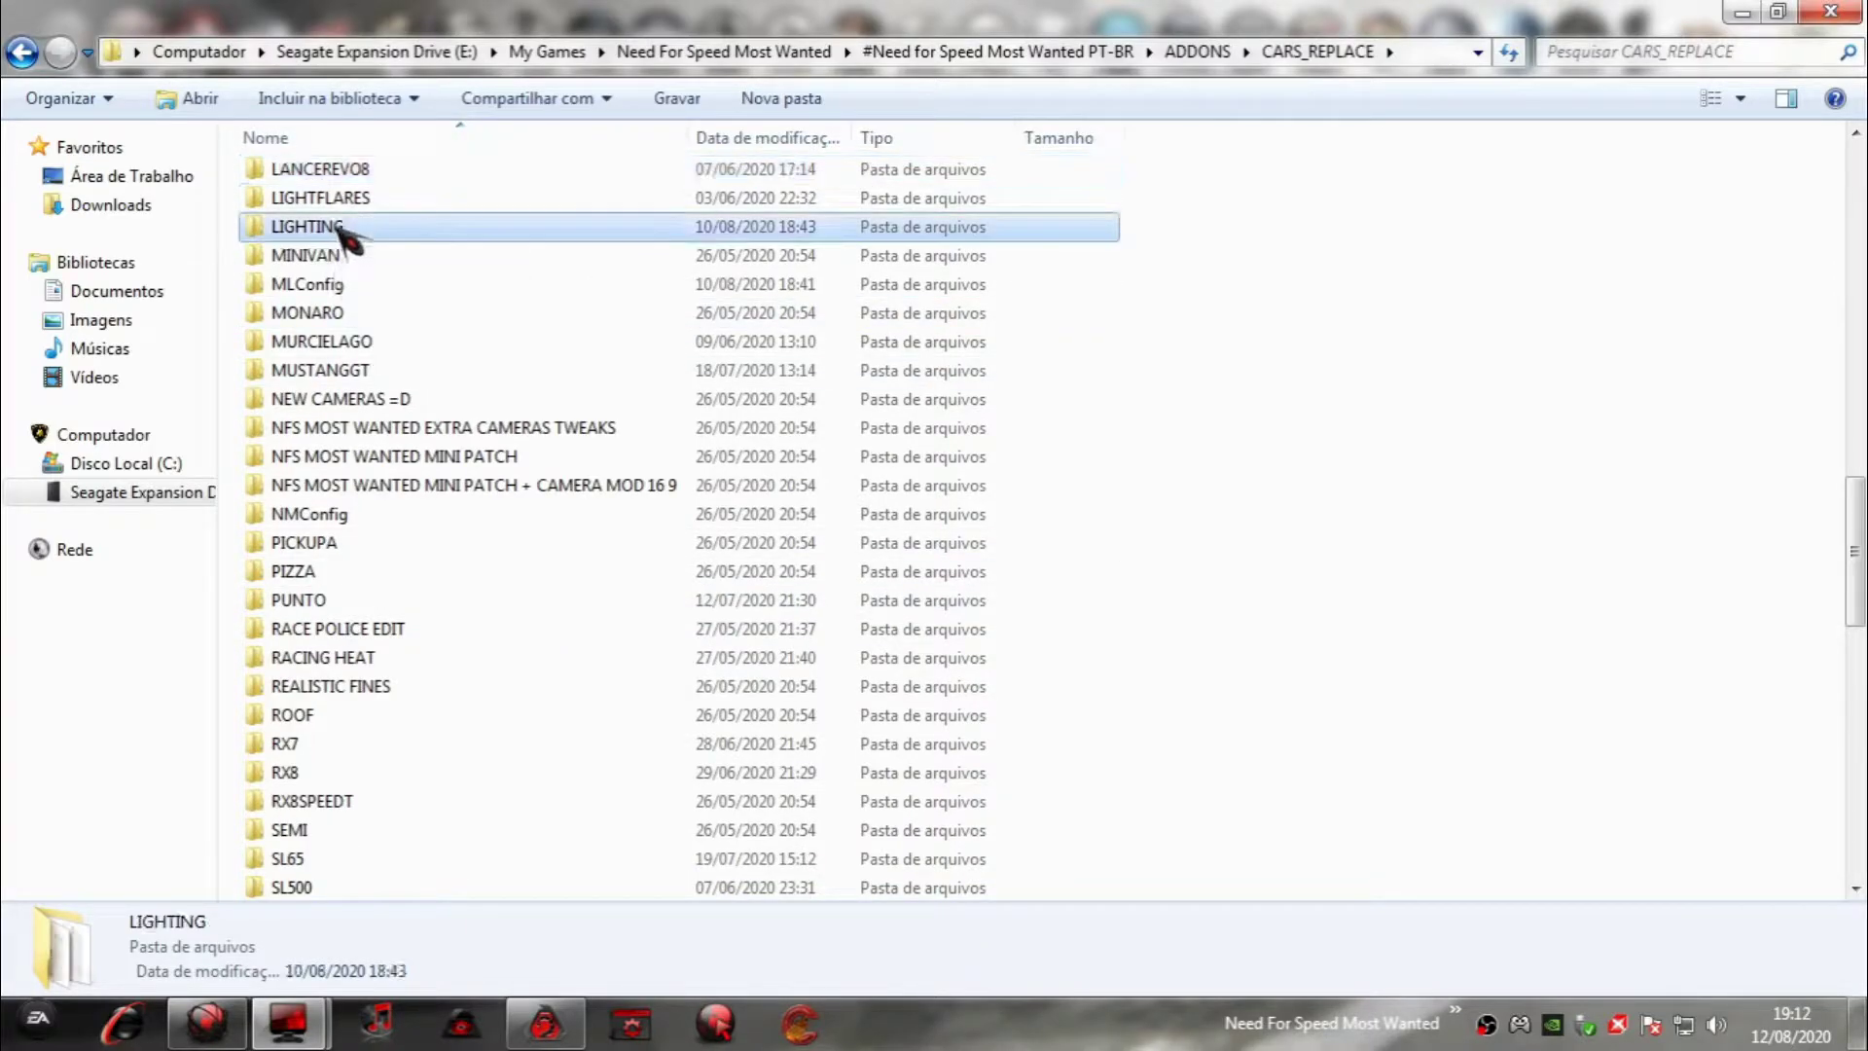
pyautogui.press('Delete')
pyautogui.press('Return')
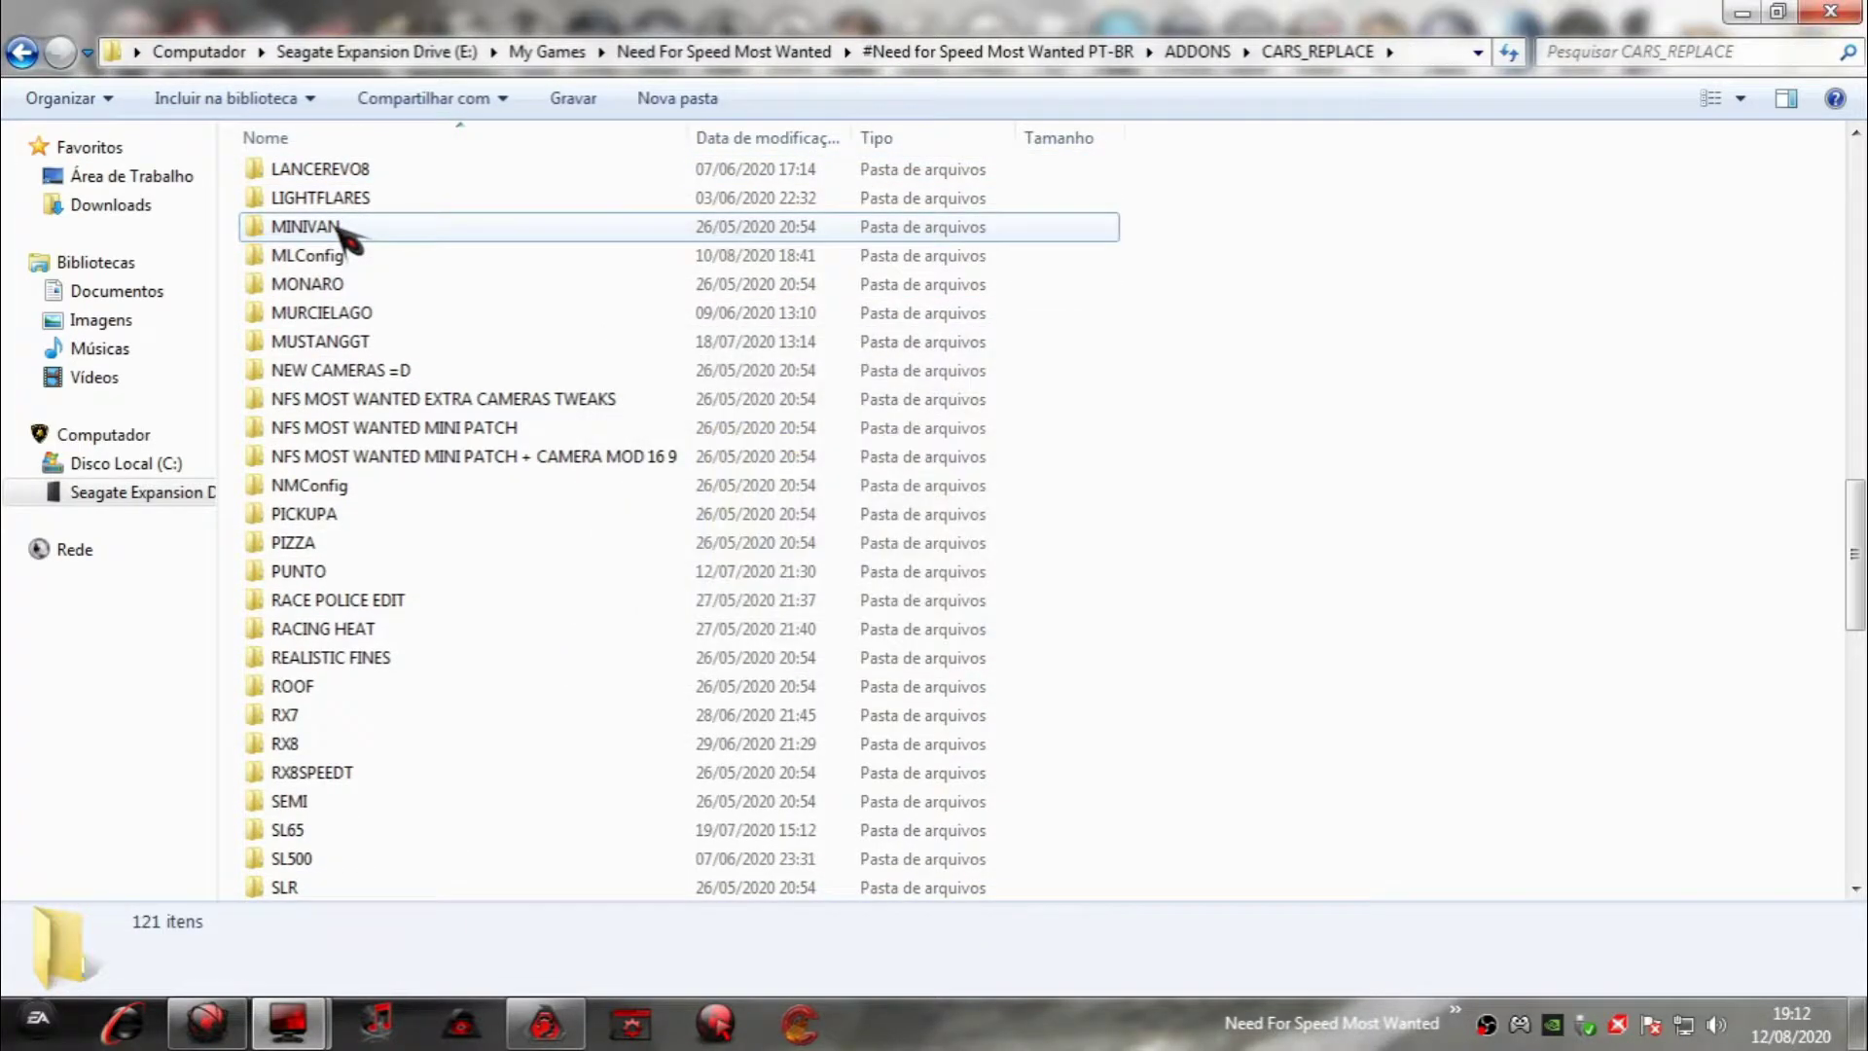
pyautogui.hotkey('ctrl', 'z')
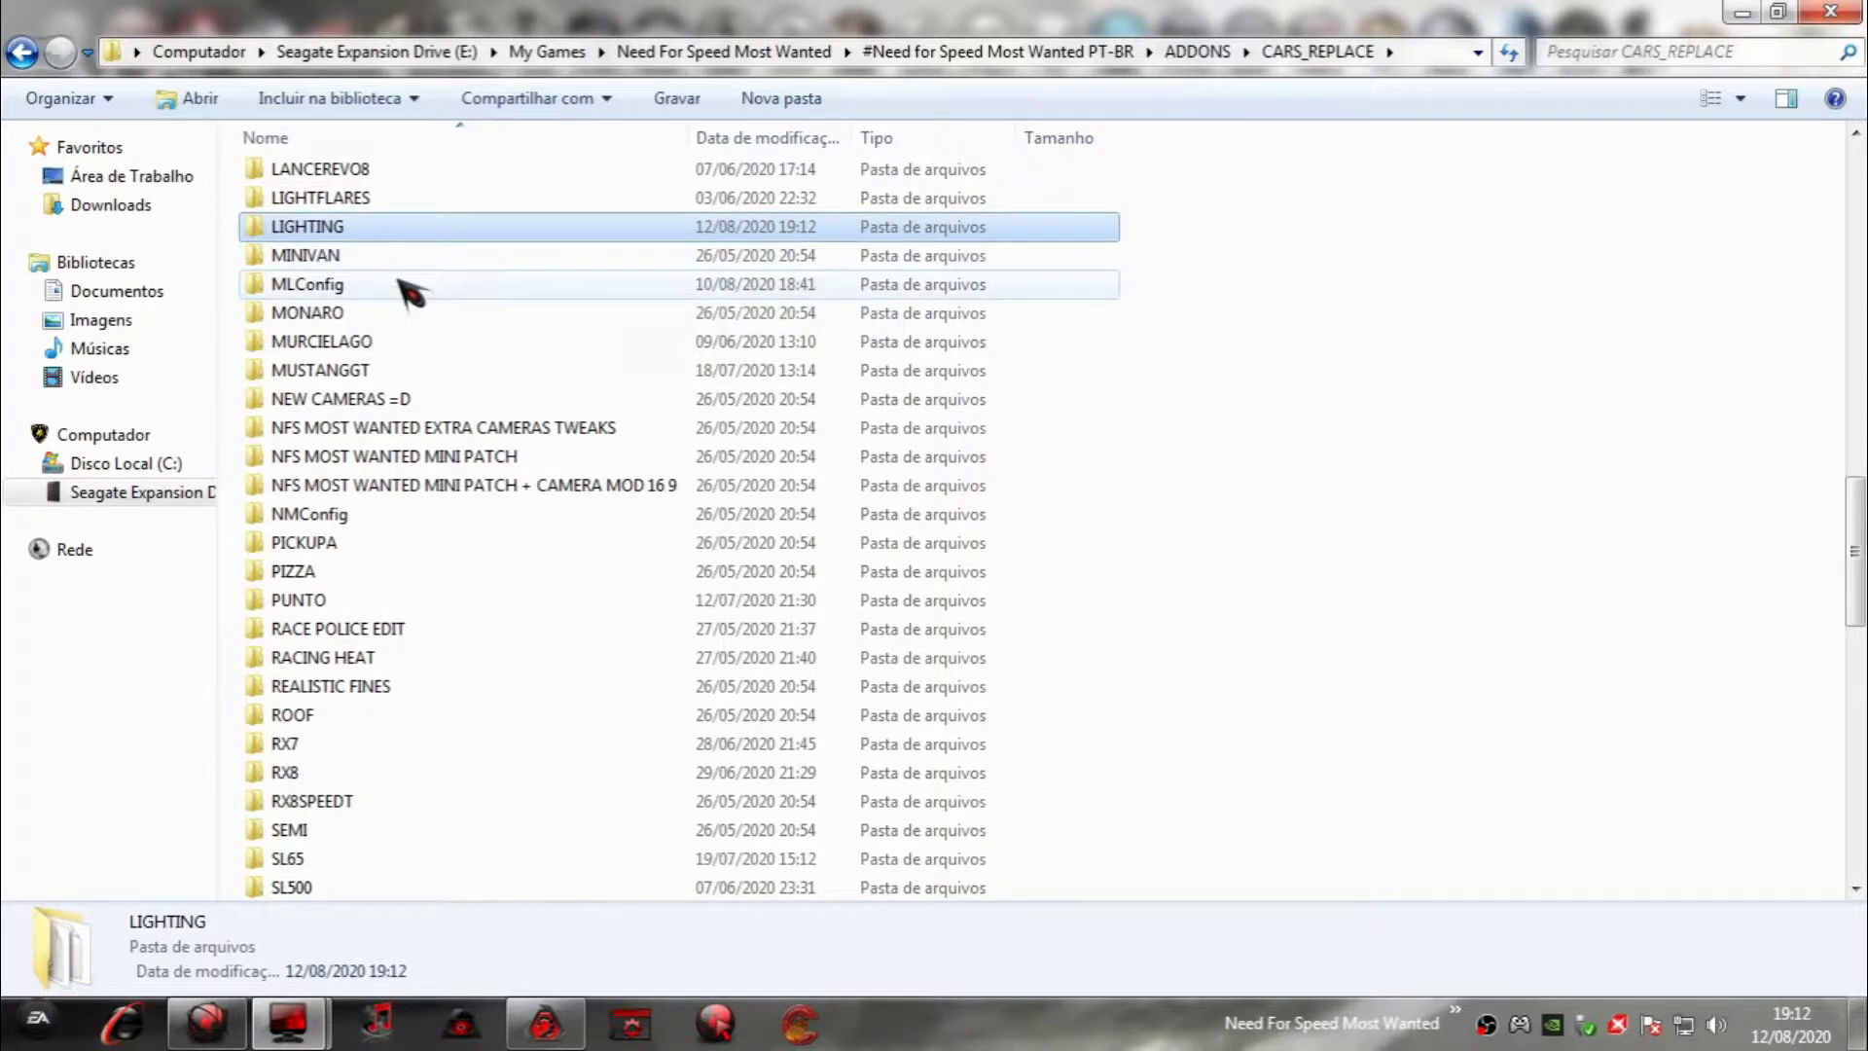
# In the mods window, copy the NIGHTMOD folder from #Night Mod CARS_REPLACE/ADDONS/cars_replace.
pyautogui.hotkey('alt', 'Left')
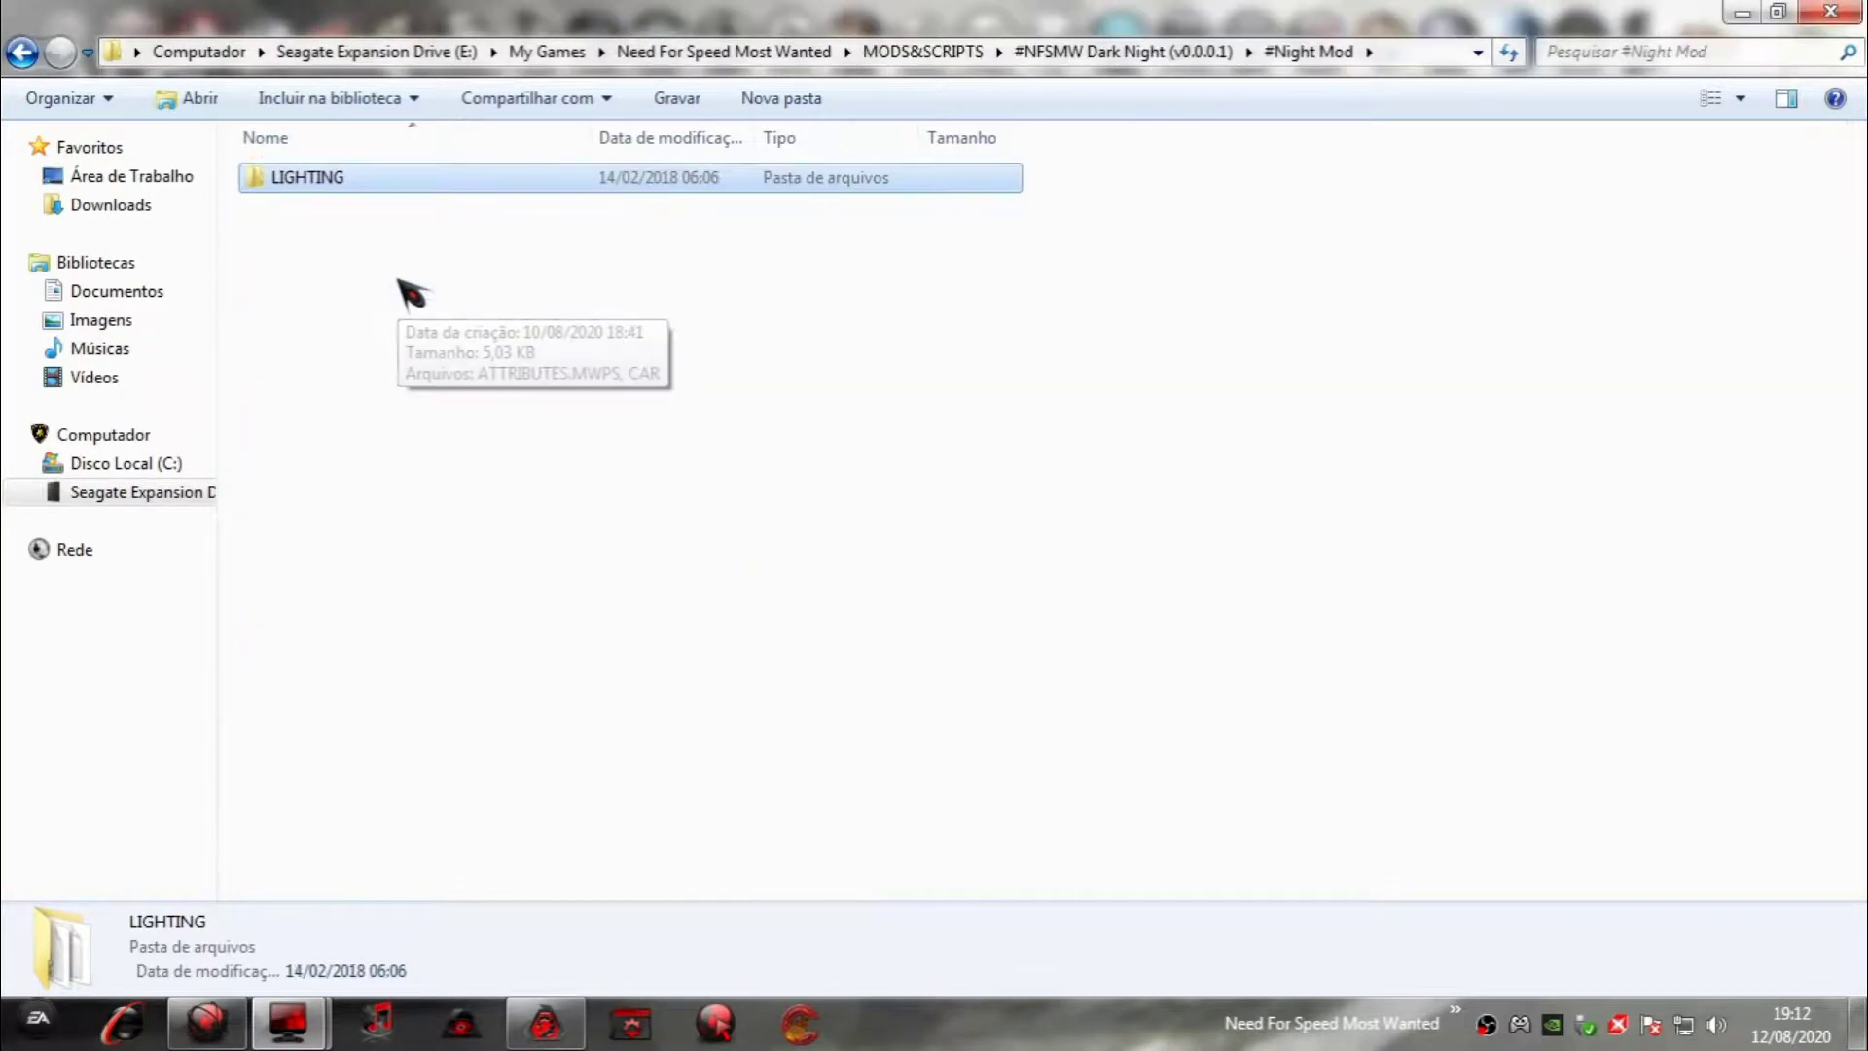
pyautogui.click(21, 54)
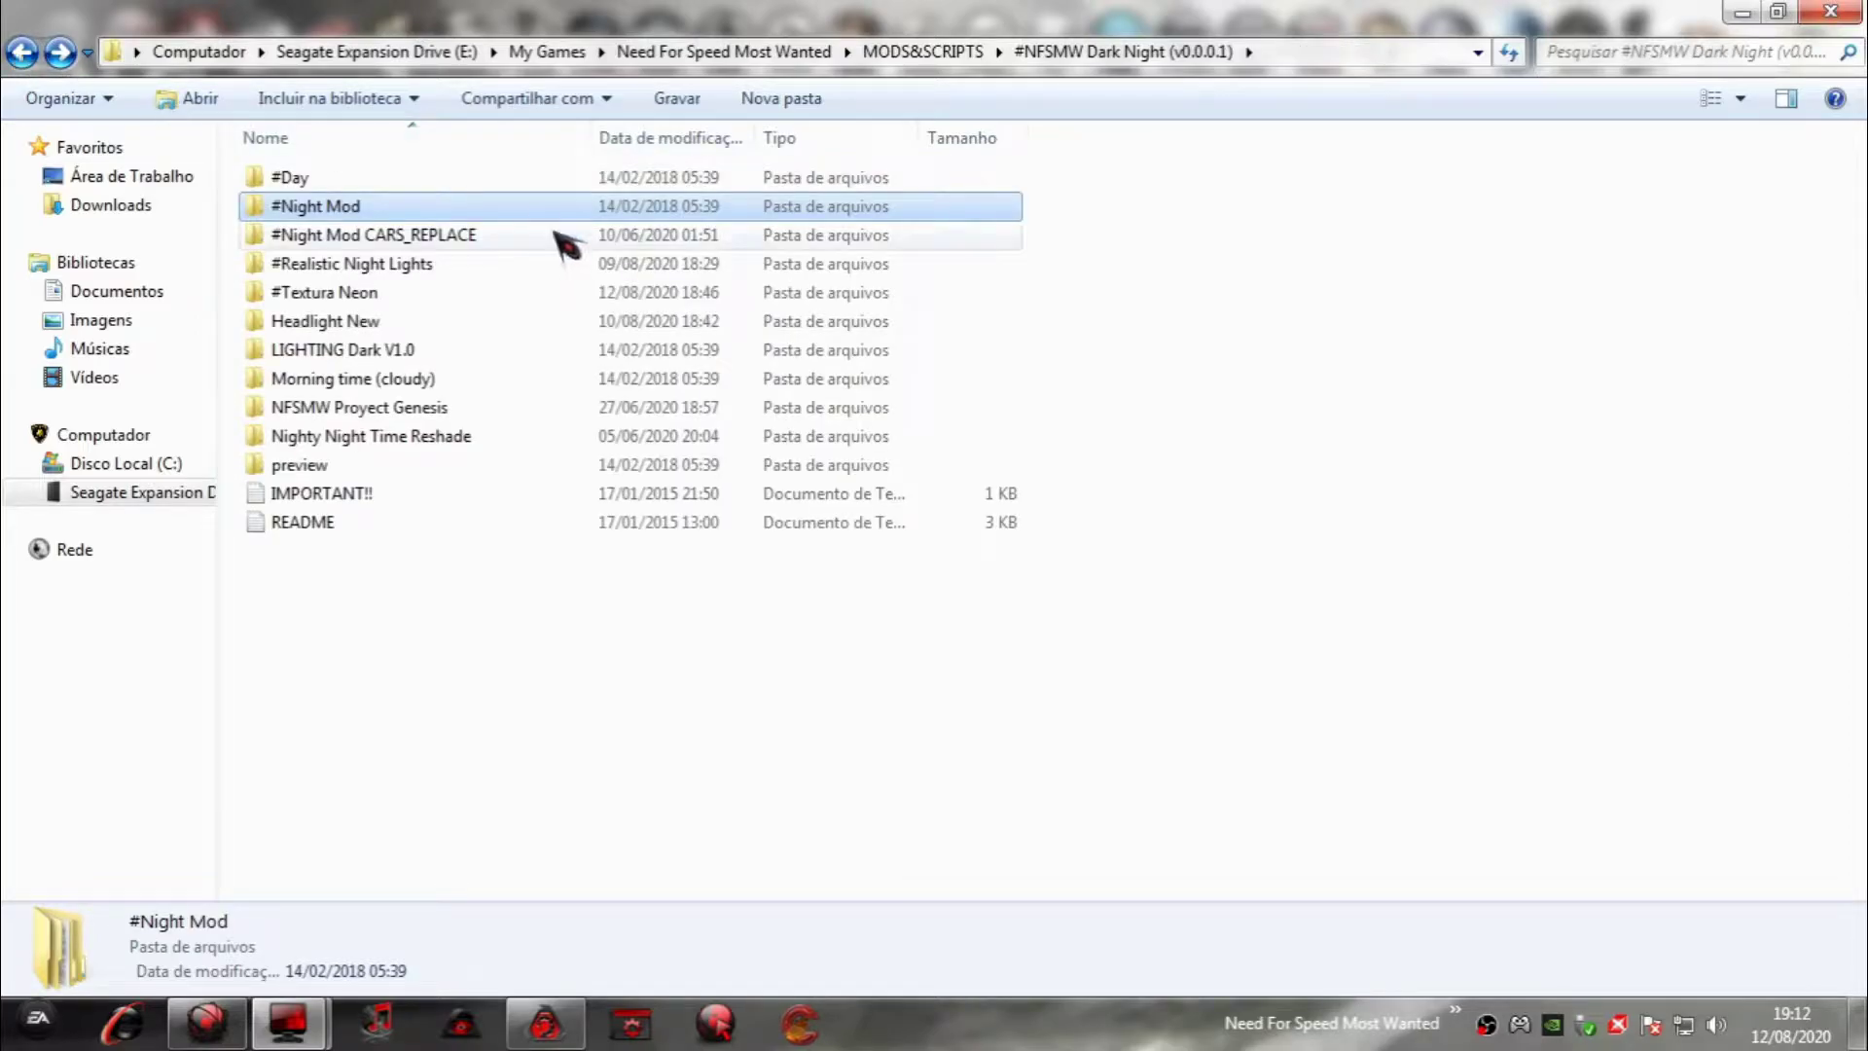
pyautogui.doubleClick(409, 236)
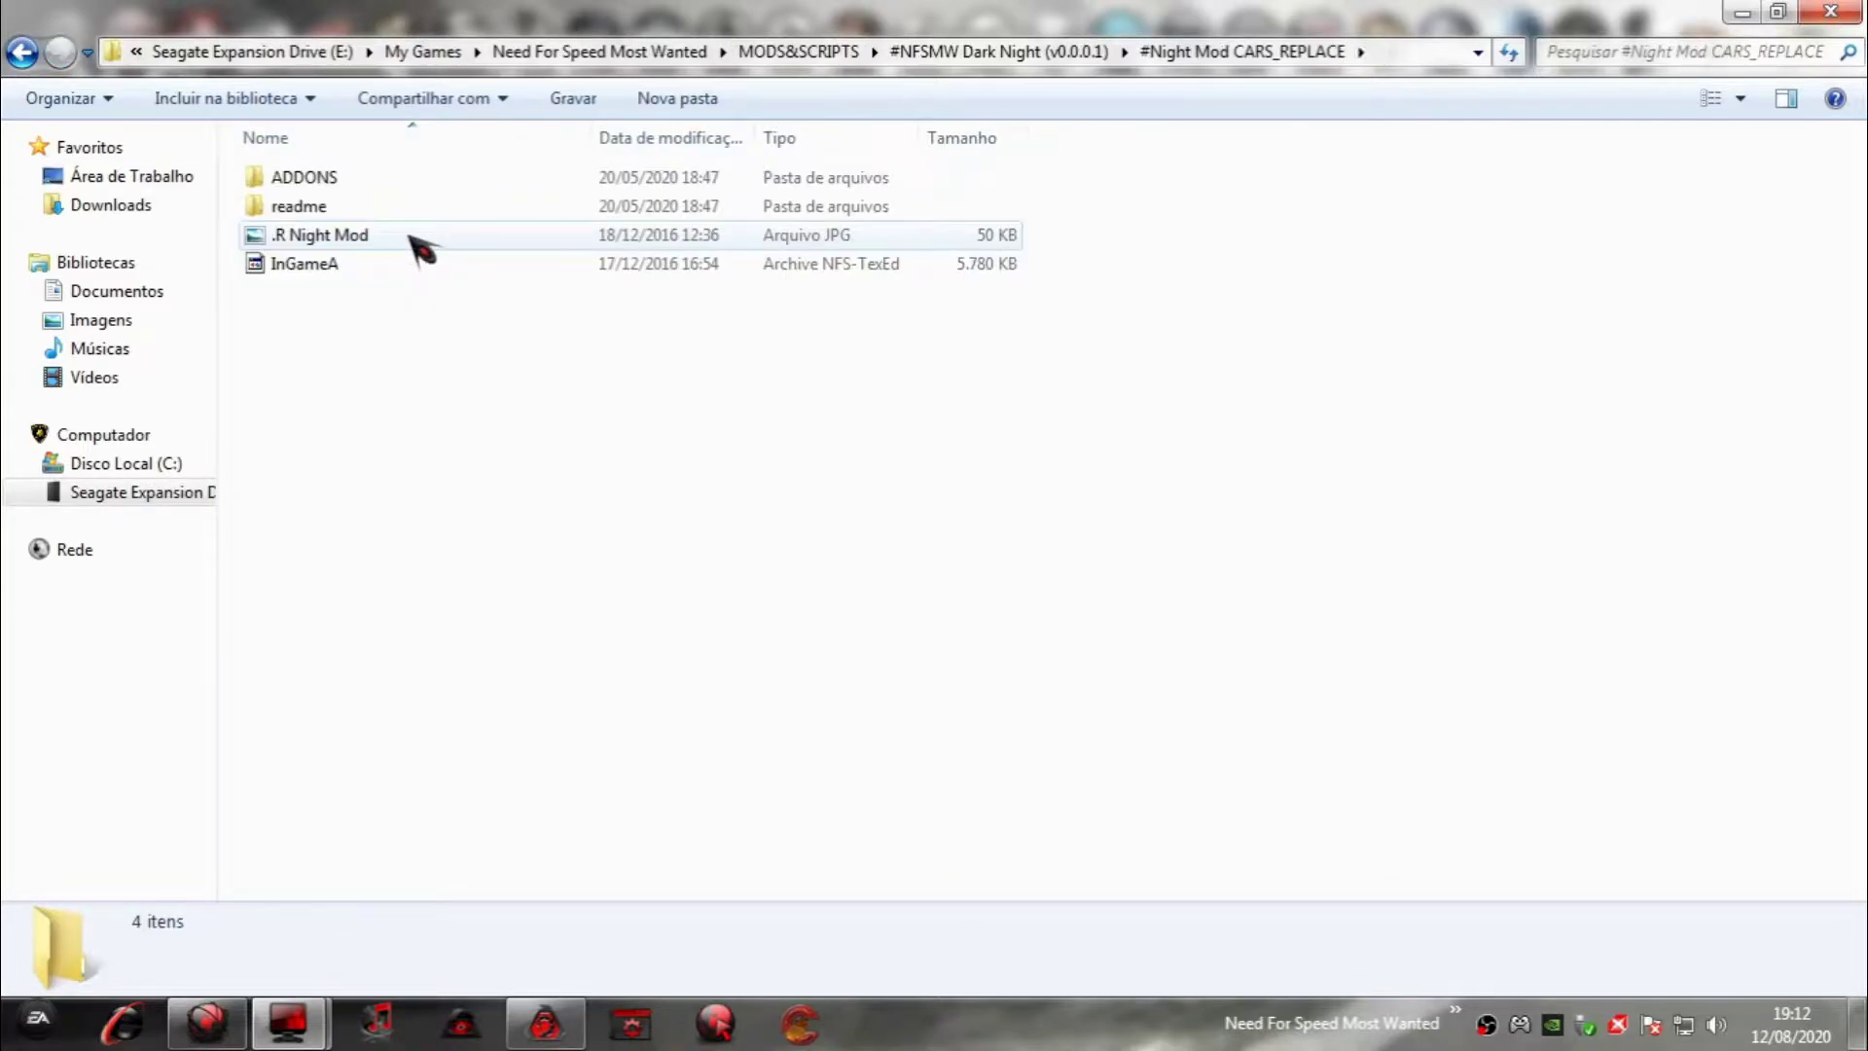
pyautogui.doubleClick(325, 181)
pyautogui.doubleClick(325, 180)
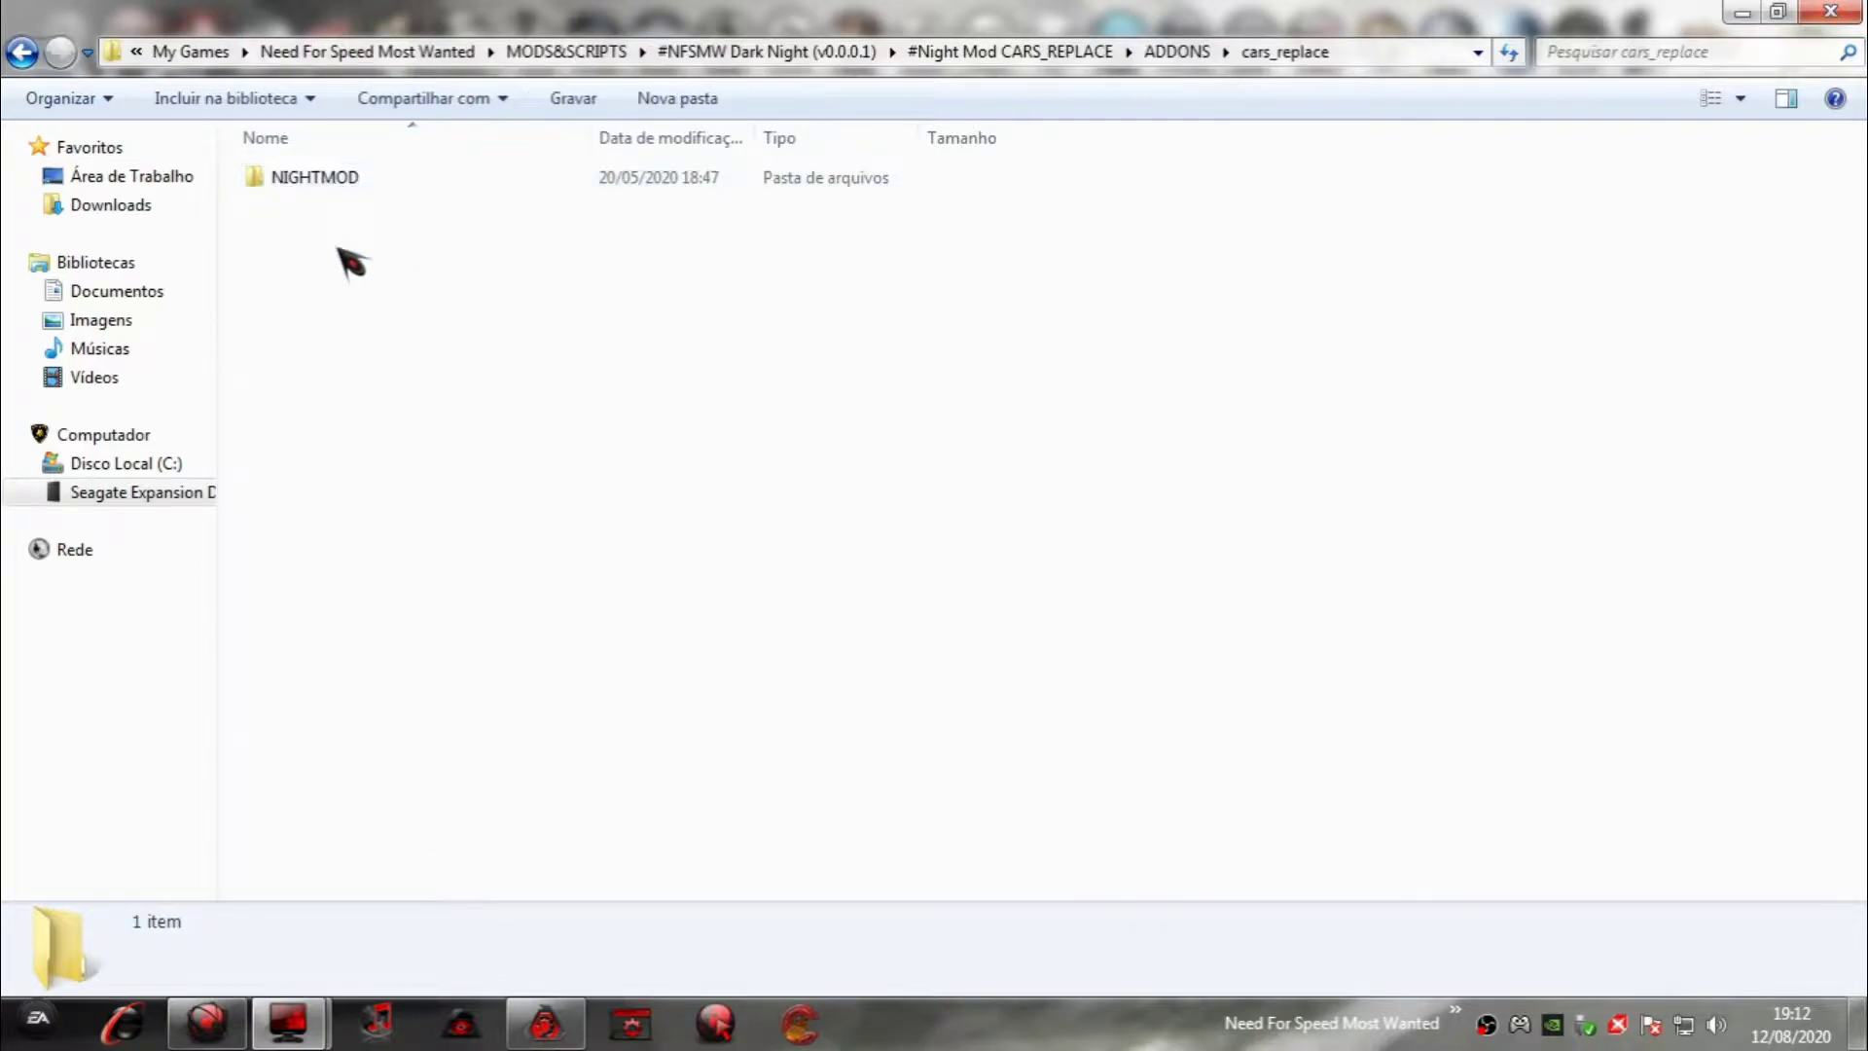
pyautogui.click(324, 184)
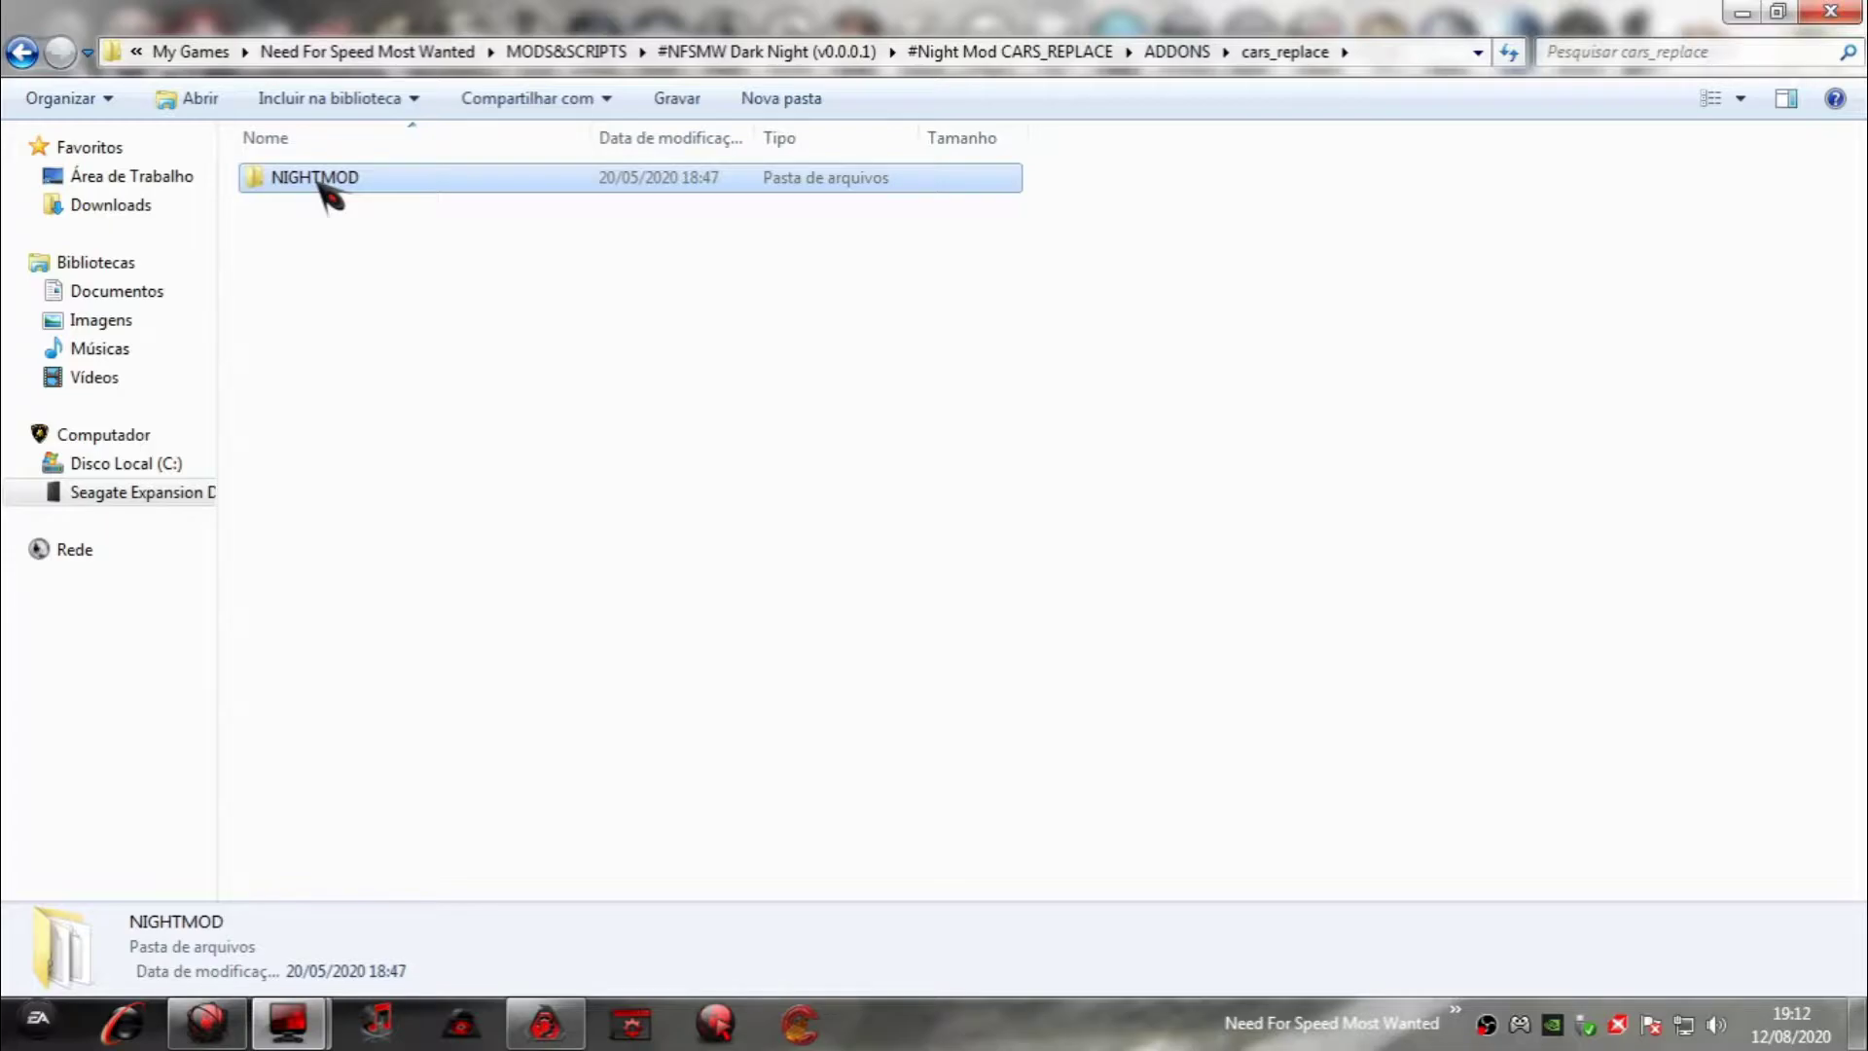
# Paste the NIGHTMOD folder into the game's ADDONS/CARS_REPLACE folder and locate it in the list.
pyautogui.hotkey('alt', 'Tab')
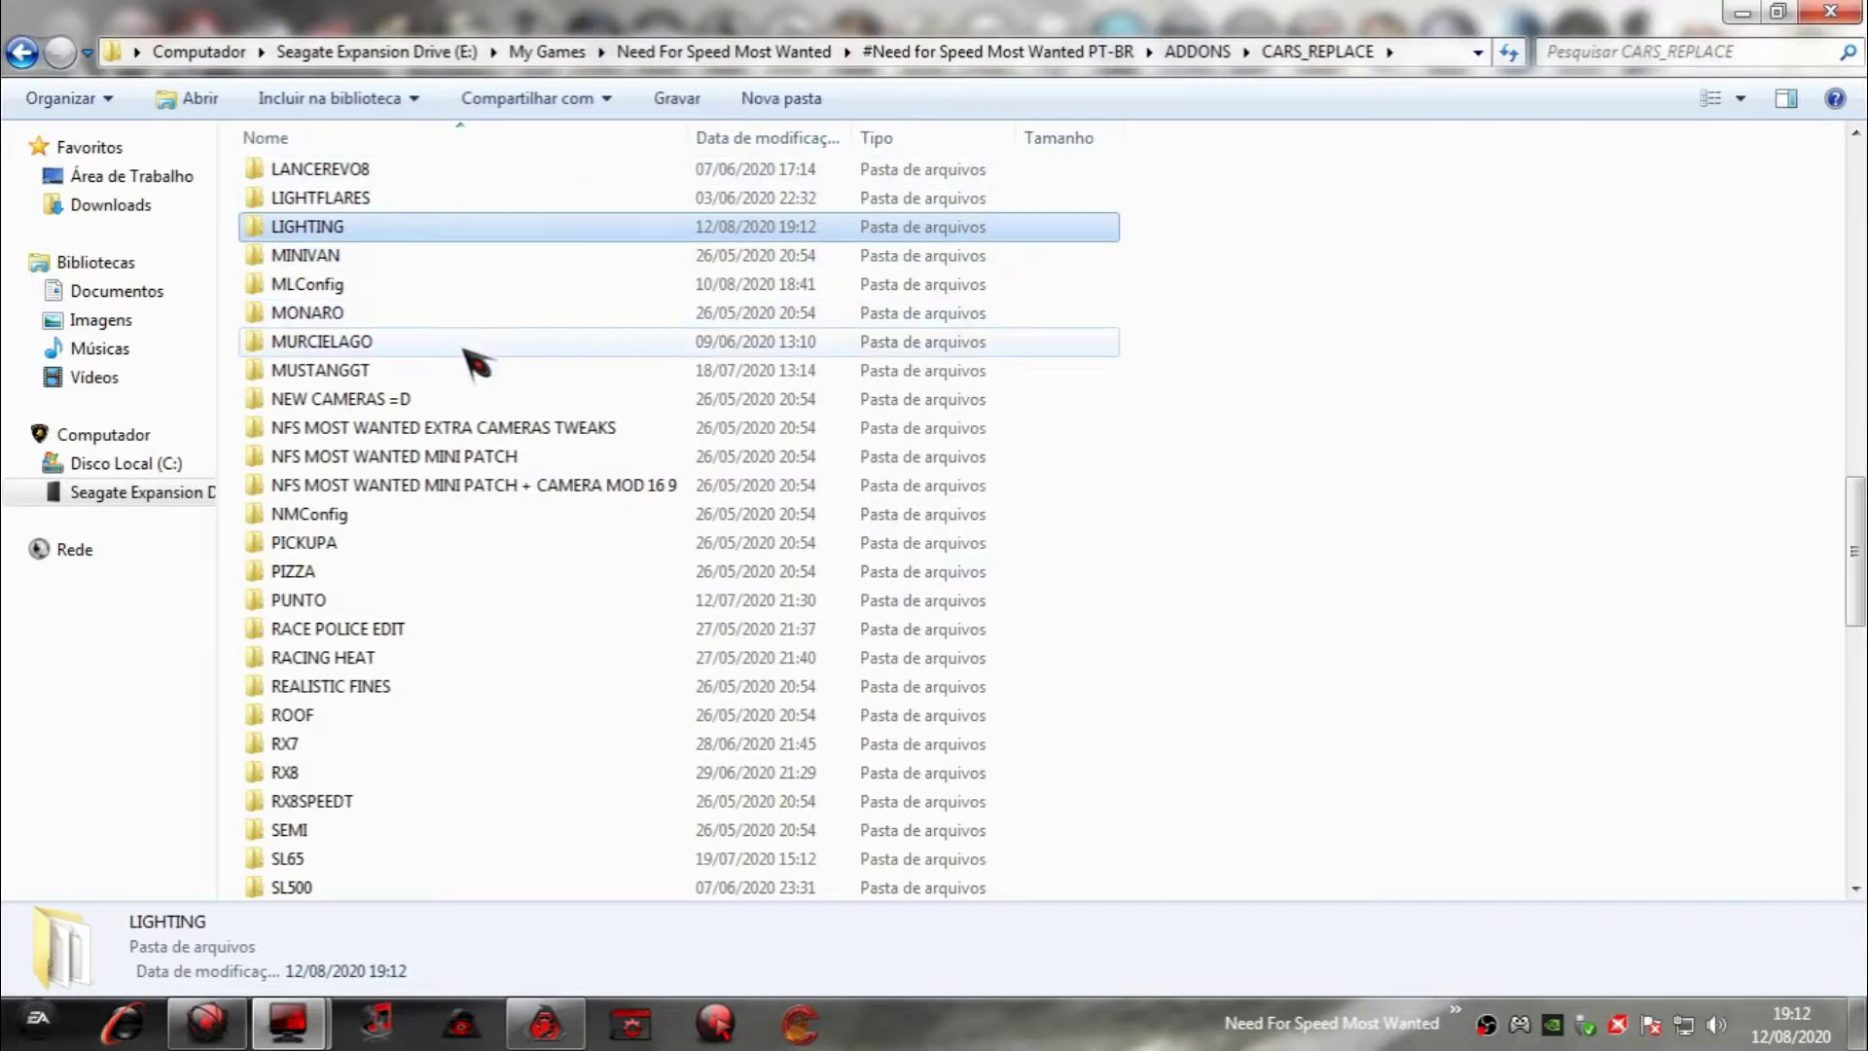
pyautogui.click(477, 343)
pyautogui.press('BackSpace')
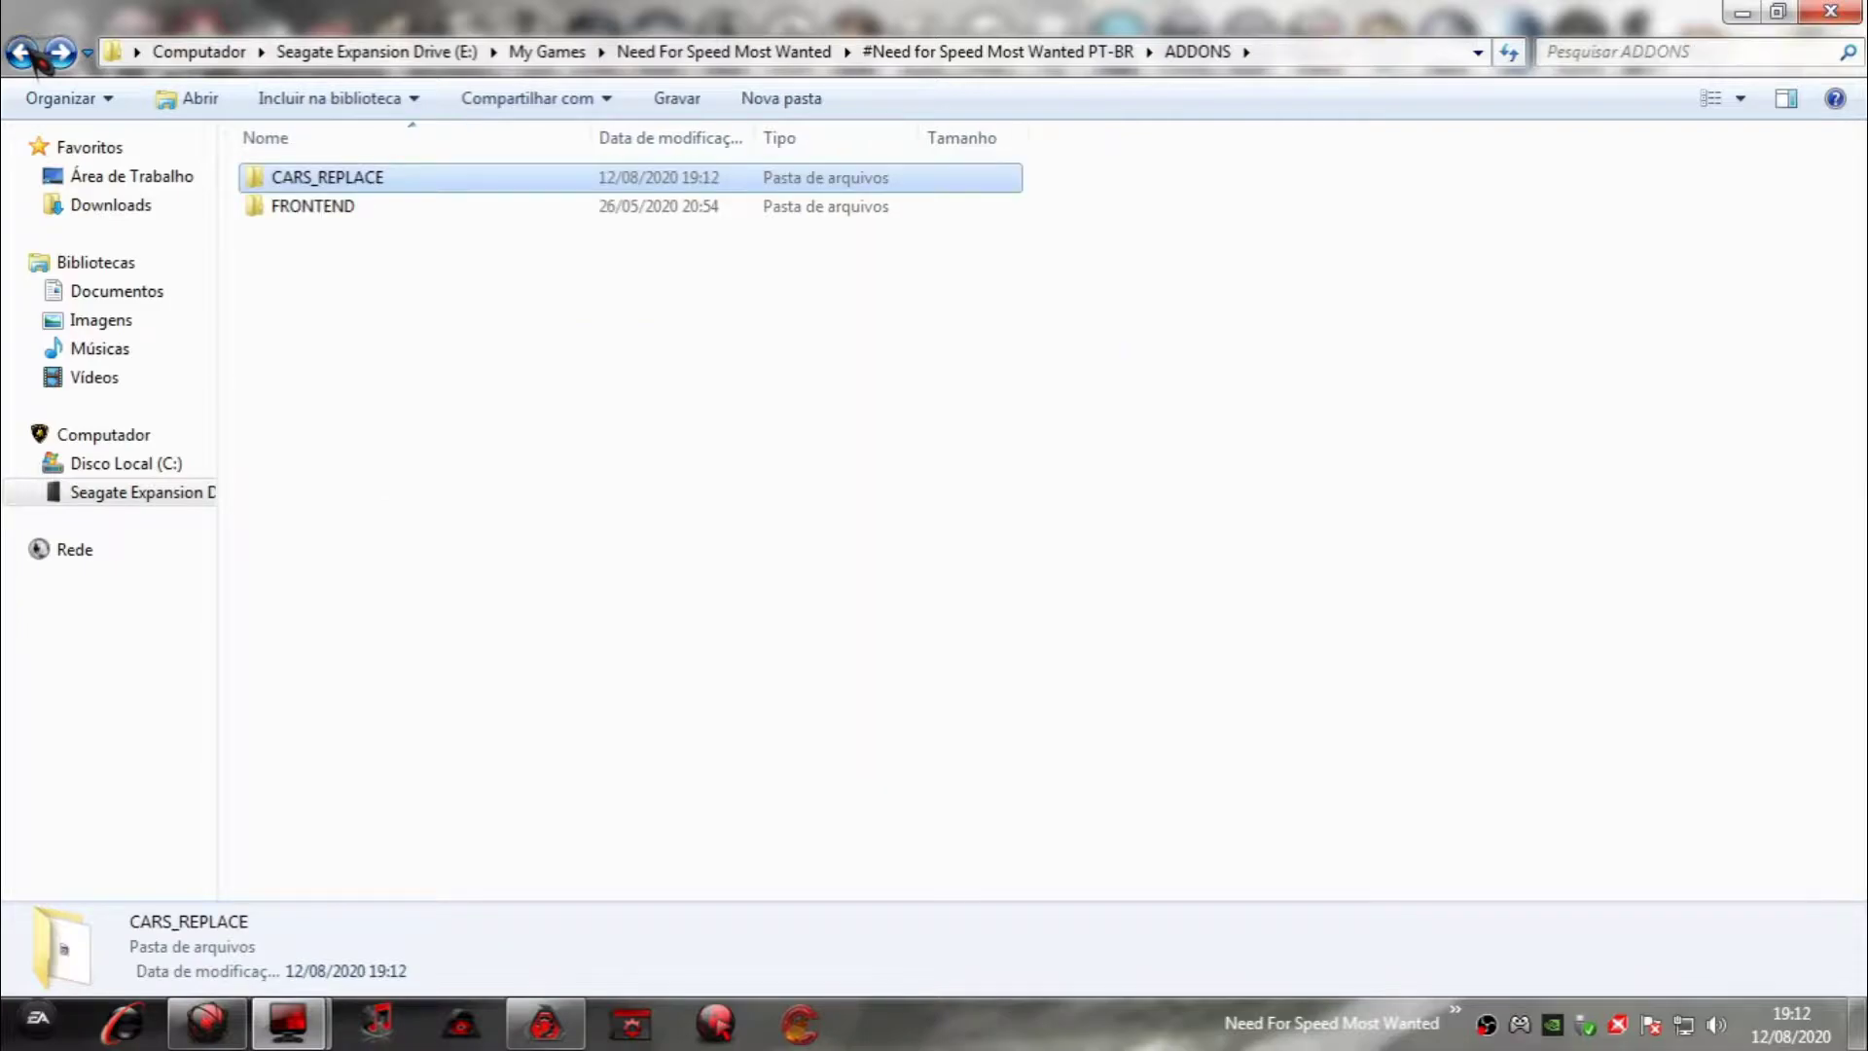
pyautogui.press('BackSpace')
pyautogui.doubleClick(327, 183)
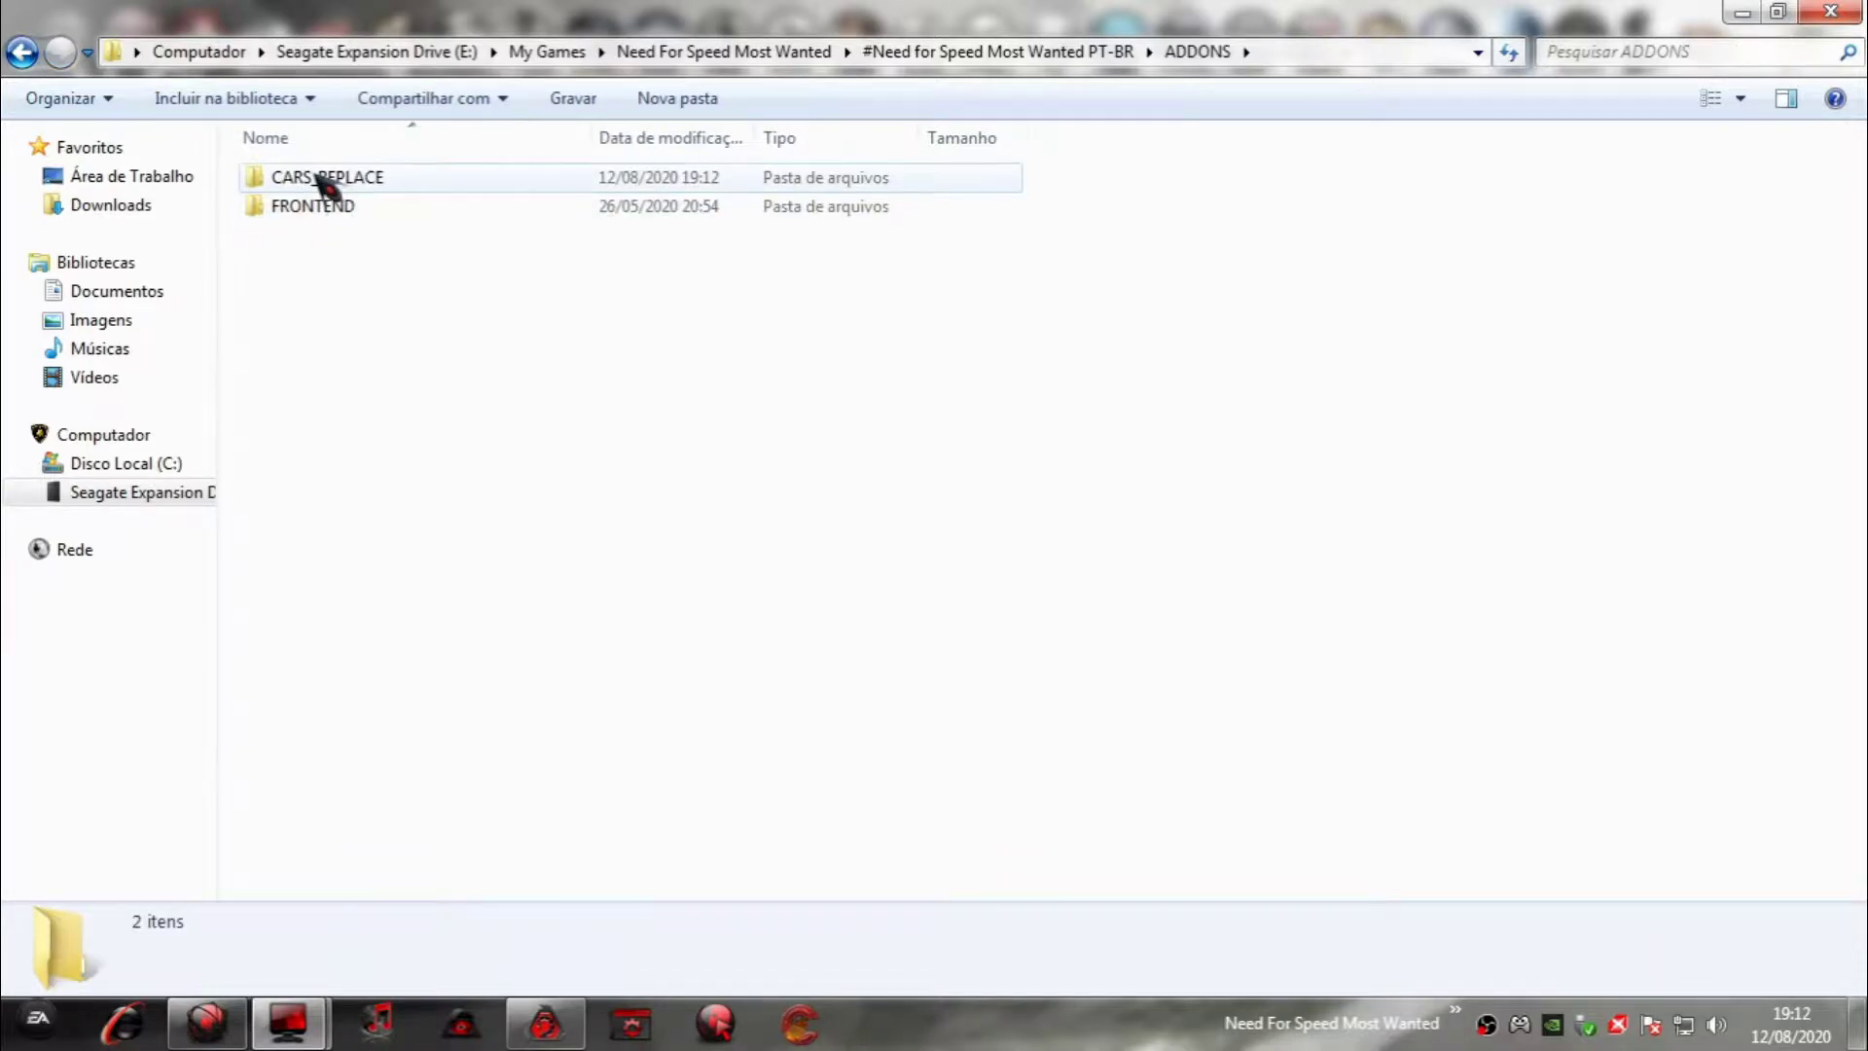
pyautogui.doubleClick(325, 182)
pyautogui.press('n')
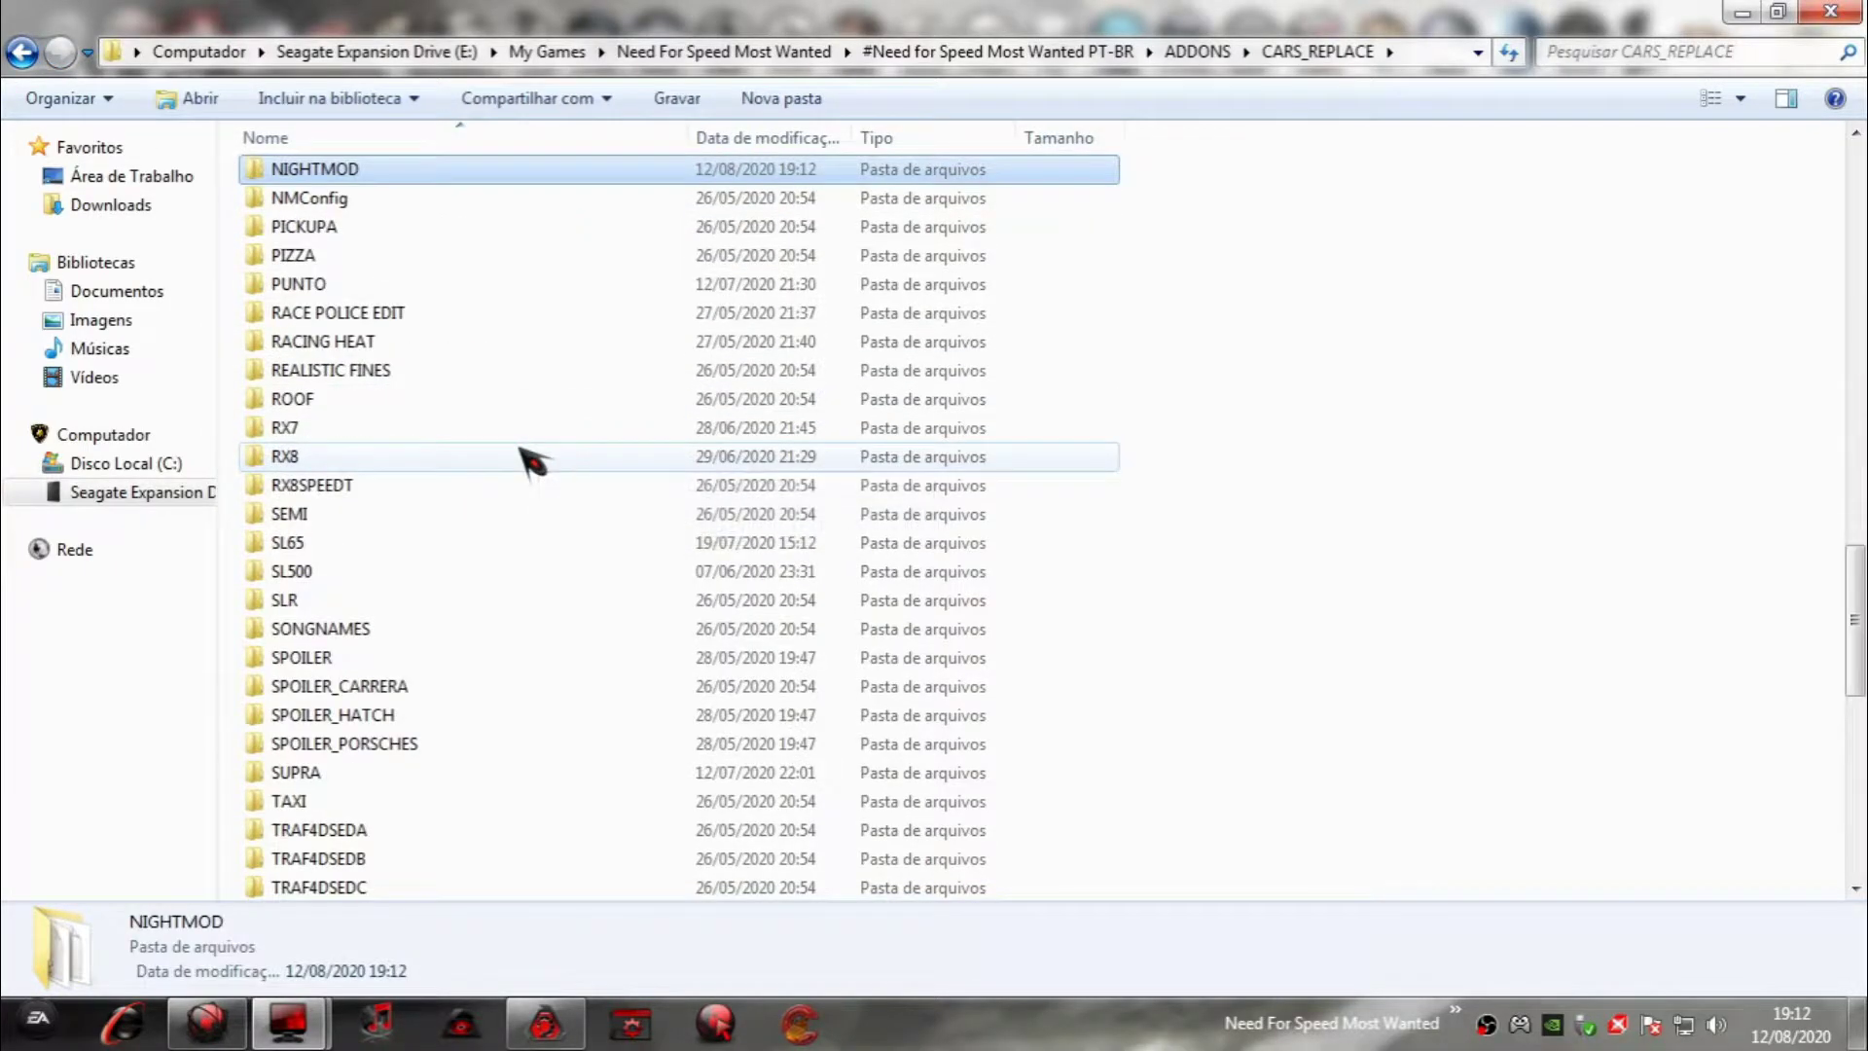
# Return to the #NFSMW Dark Night (v0.0.0.1) folder in the mods window.
pyautogui.hotkey('alt', 'Tab')
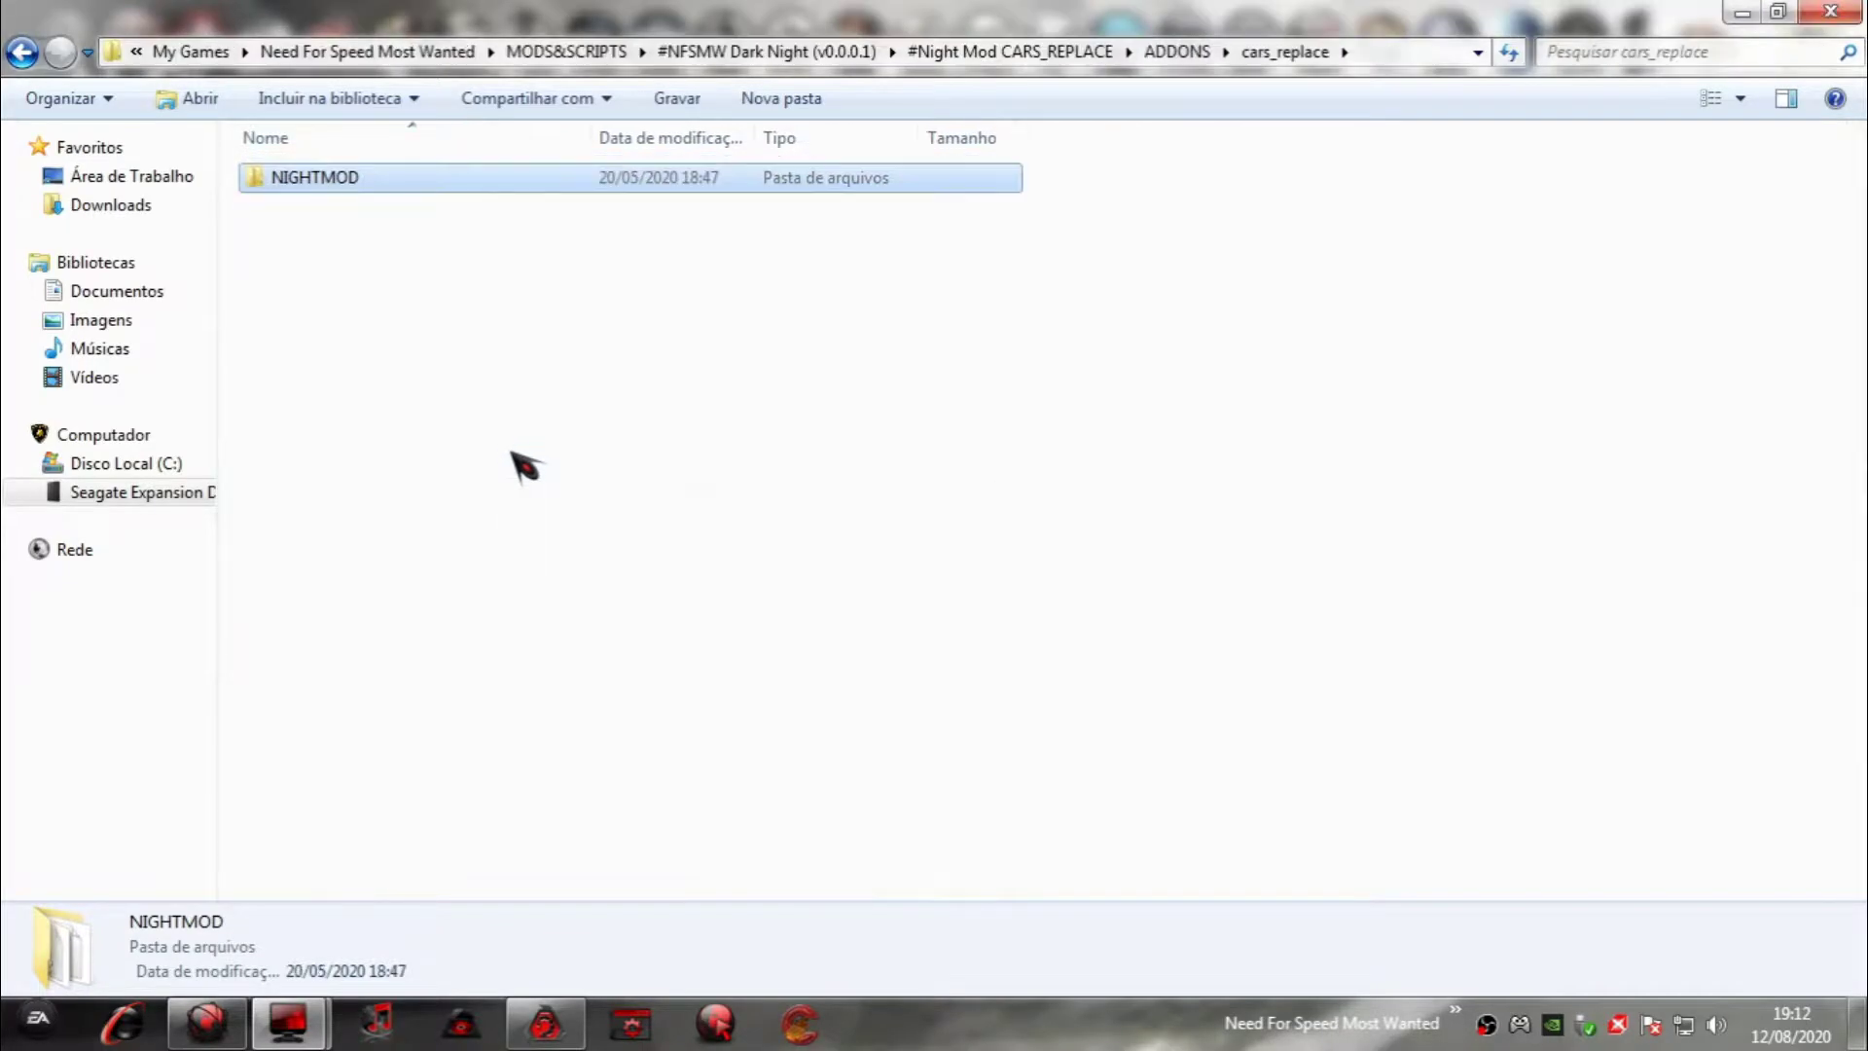
pyautogui.click(21, 52)
pyautogui.click(22, 52)
pyautogui.click(22, 53)
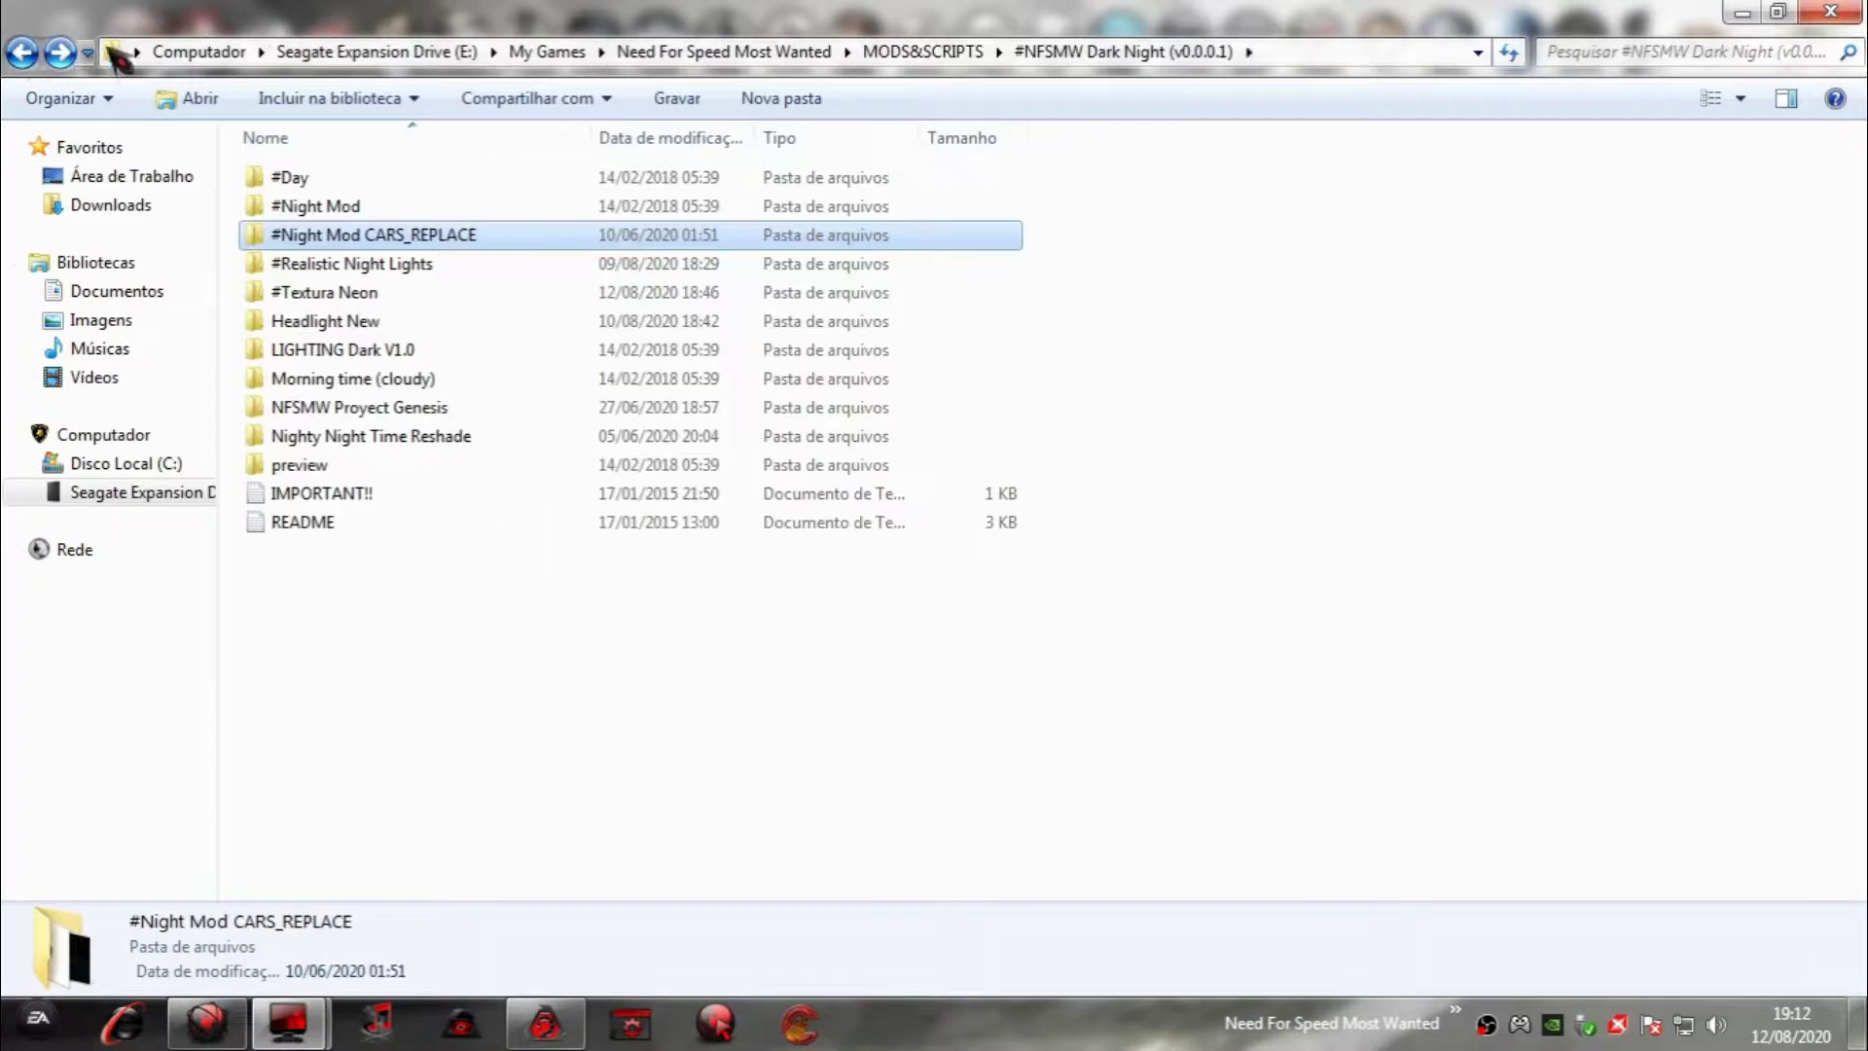
# Copy GLOBALB from the #Realistic Night Lights folder into the game's GLOBAL folder, replacing the existing GLOBALB.lzc.
pyautogui.doubleClick(387, 261)
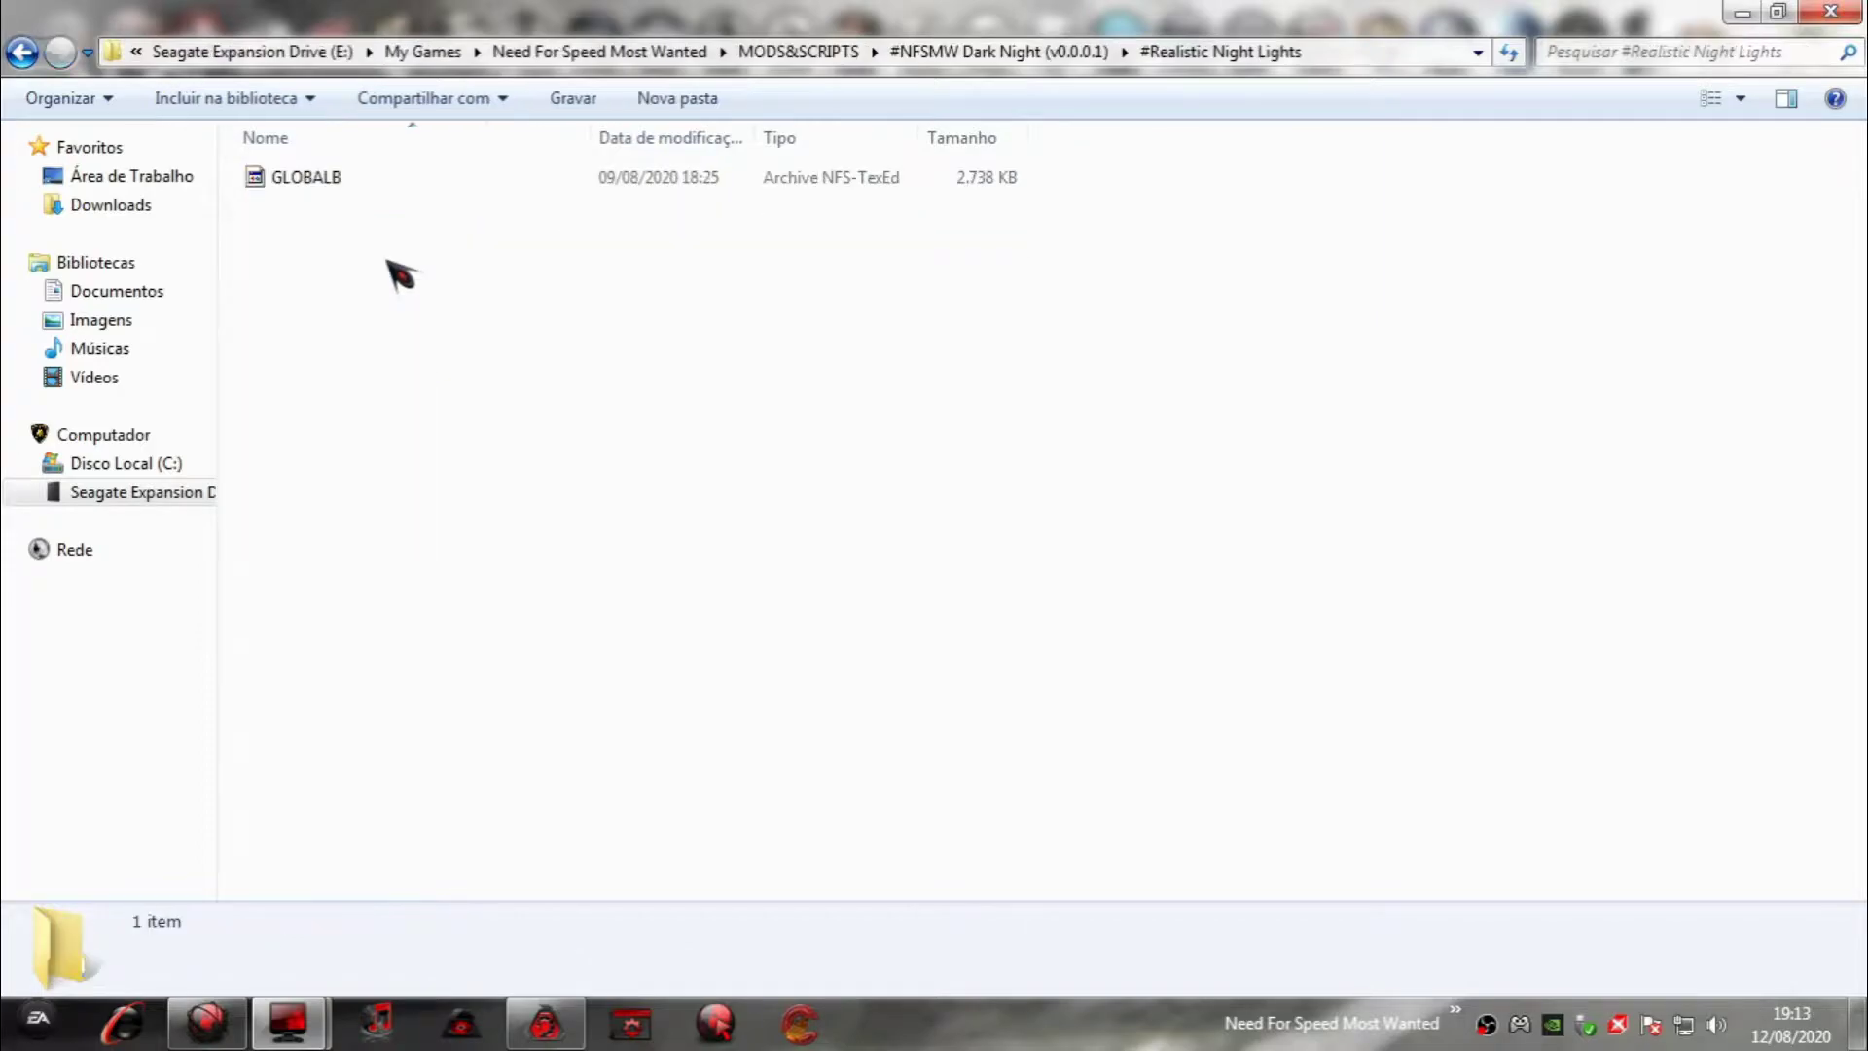
pyautogui.click(314, 181)
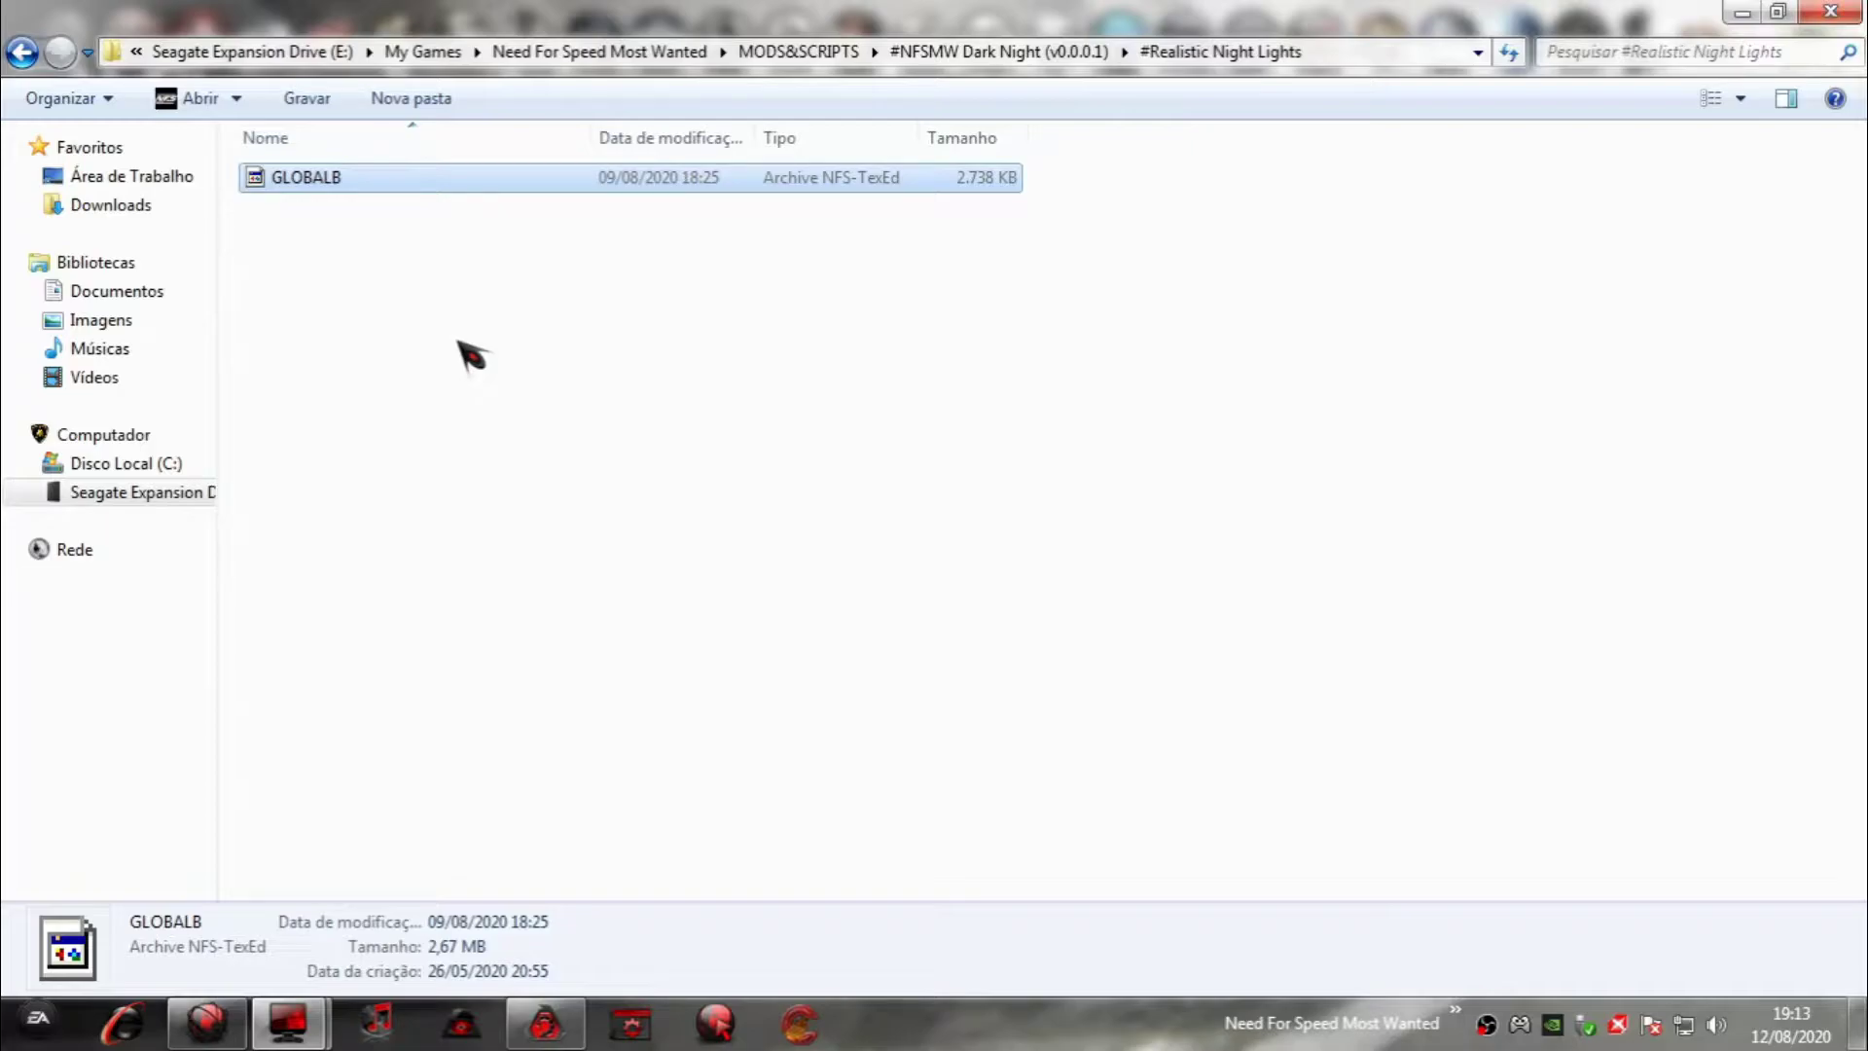
pyautogui.moveTo(292, 1021)
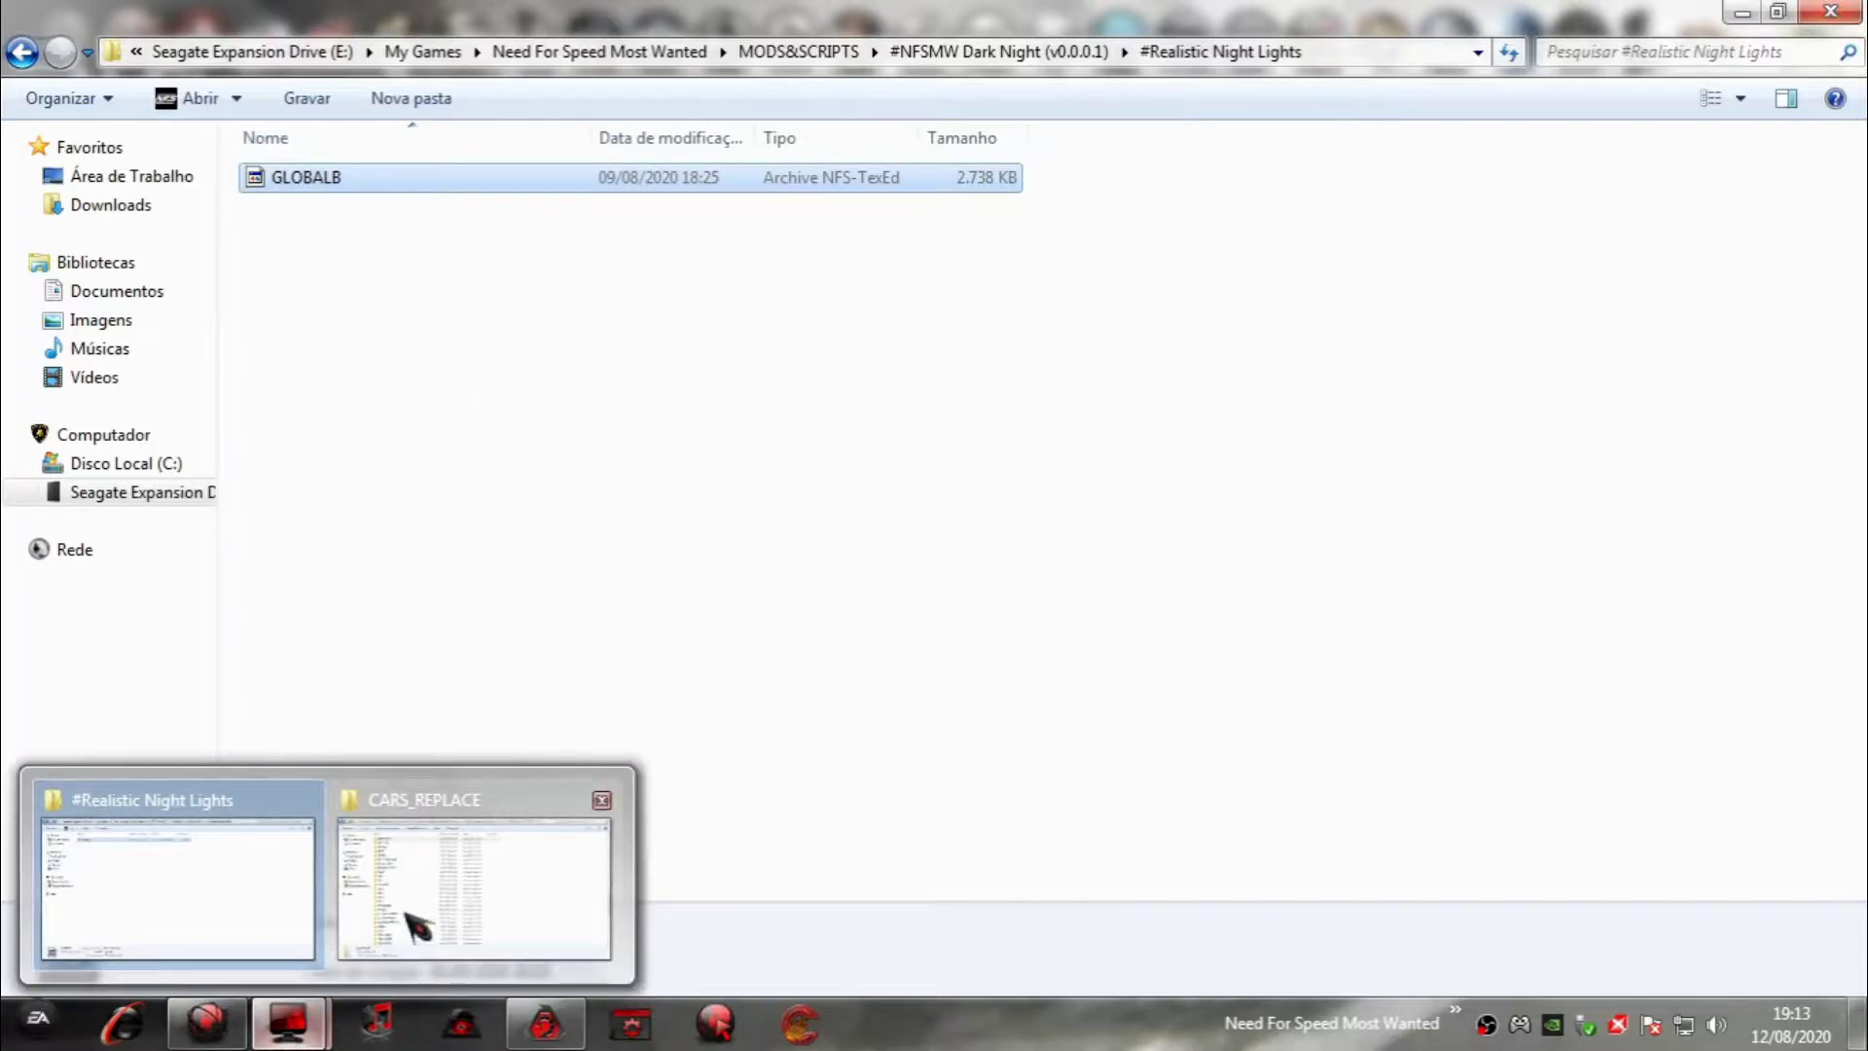
pyautogui.click(436, 905)
pyautogui.click(23, 53)
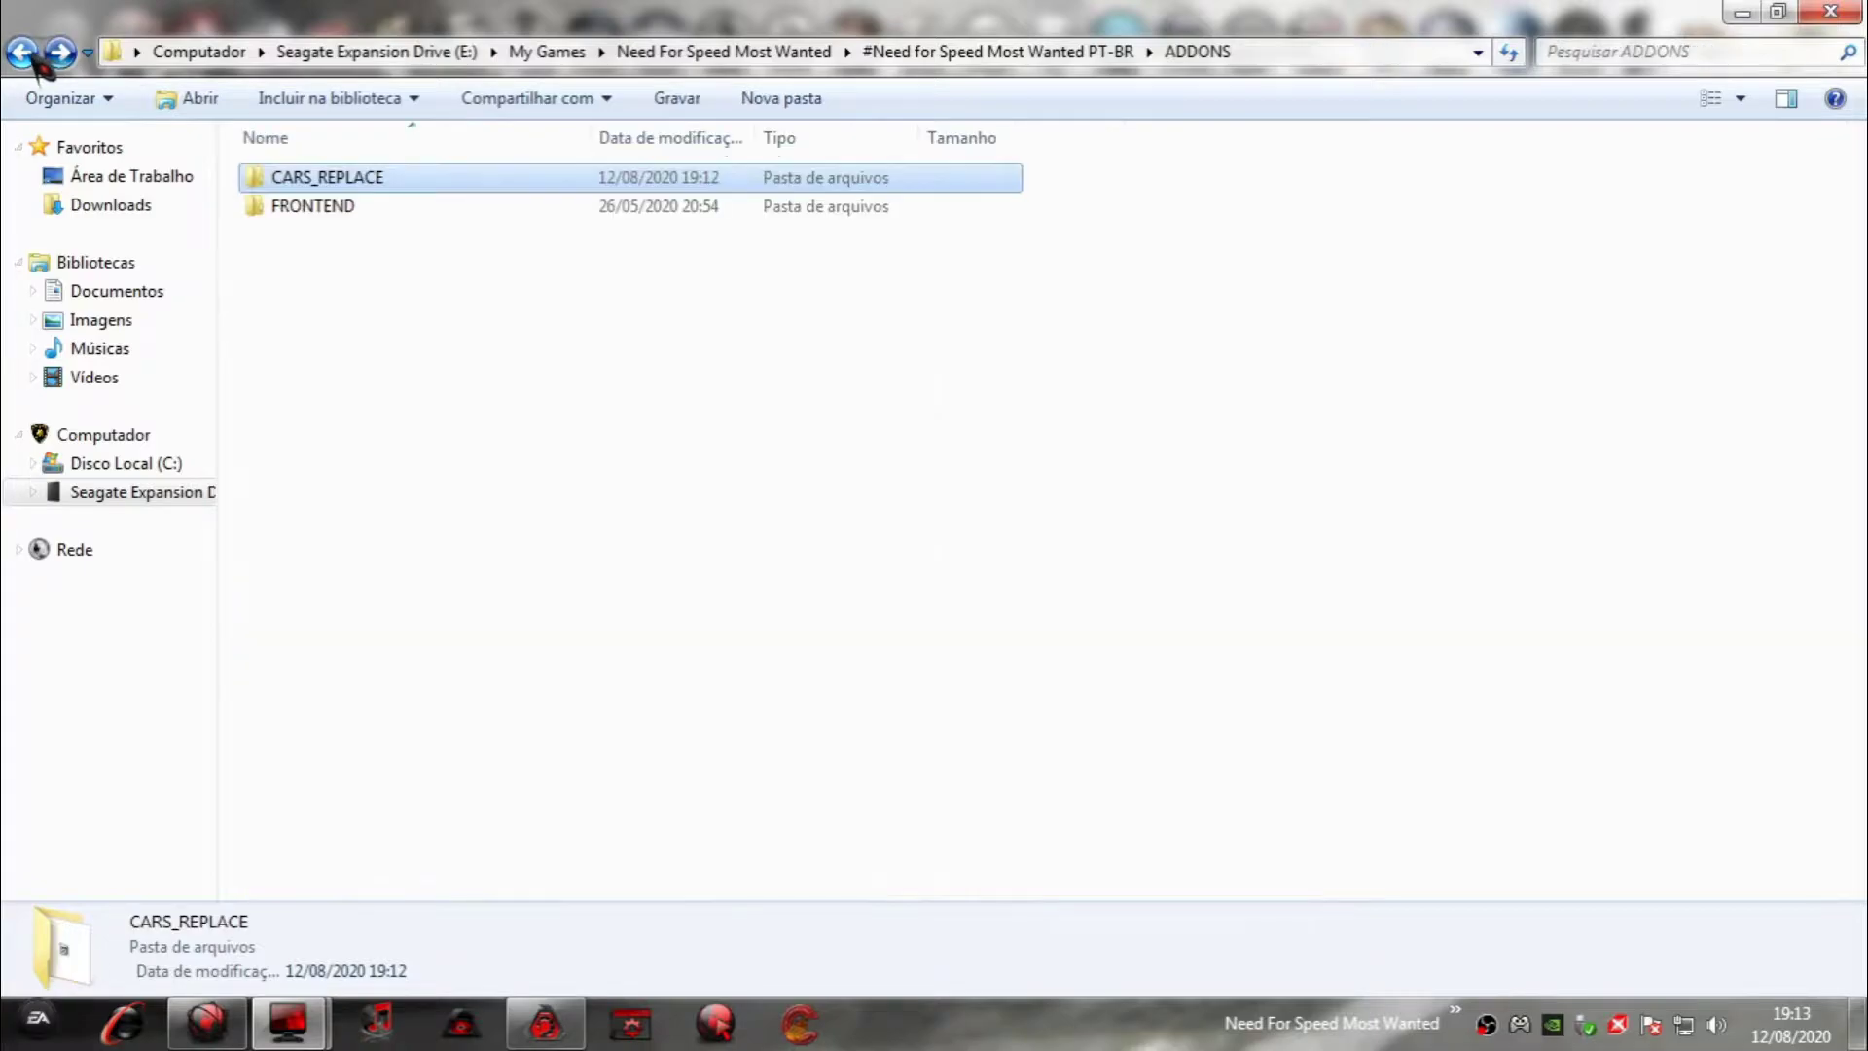
pyautogui.click(25, 55)
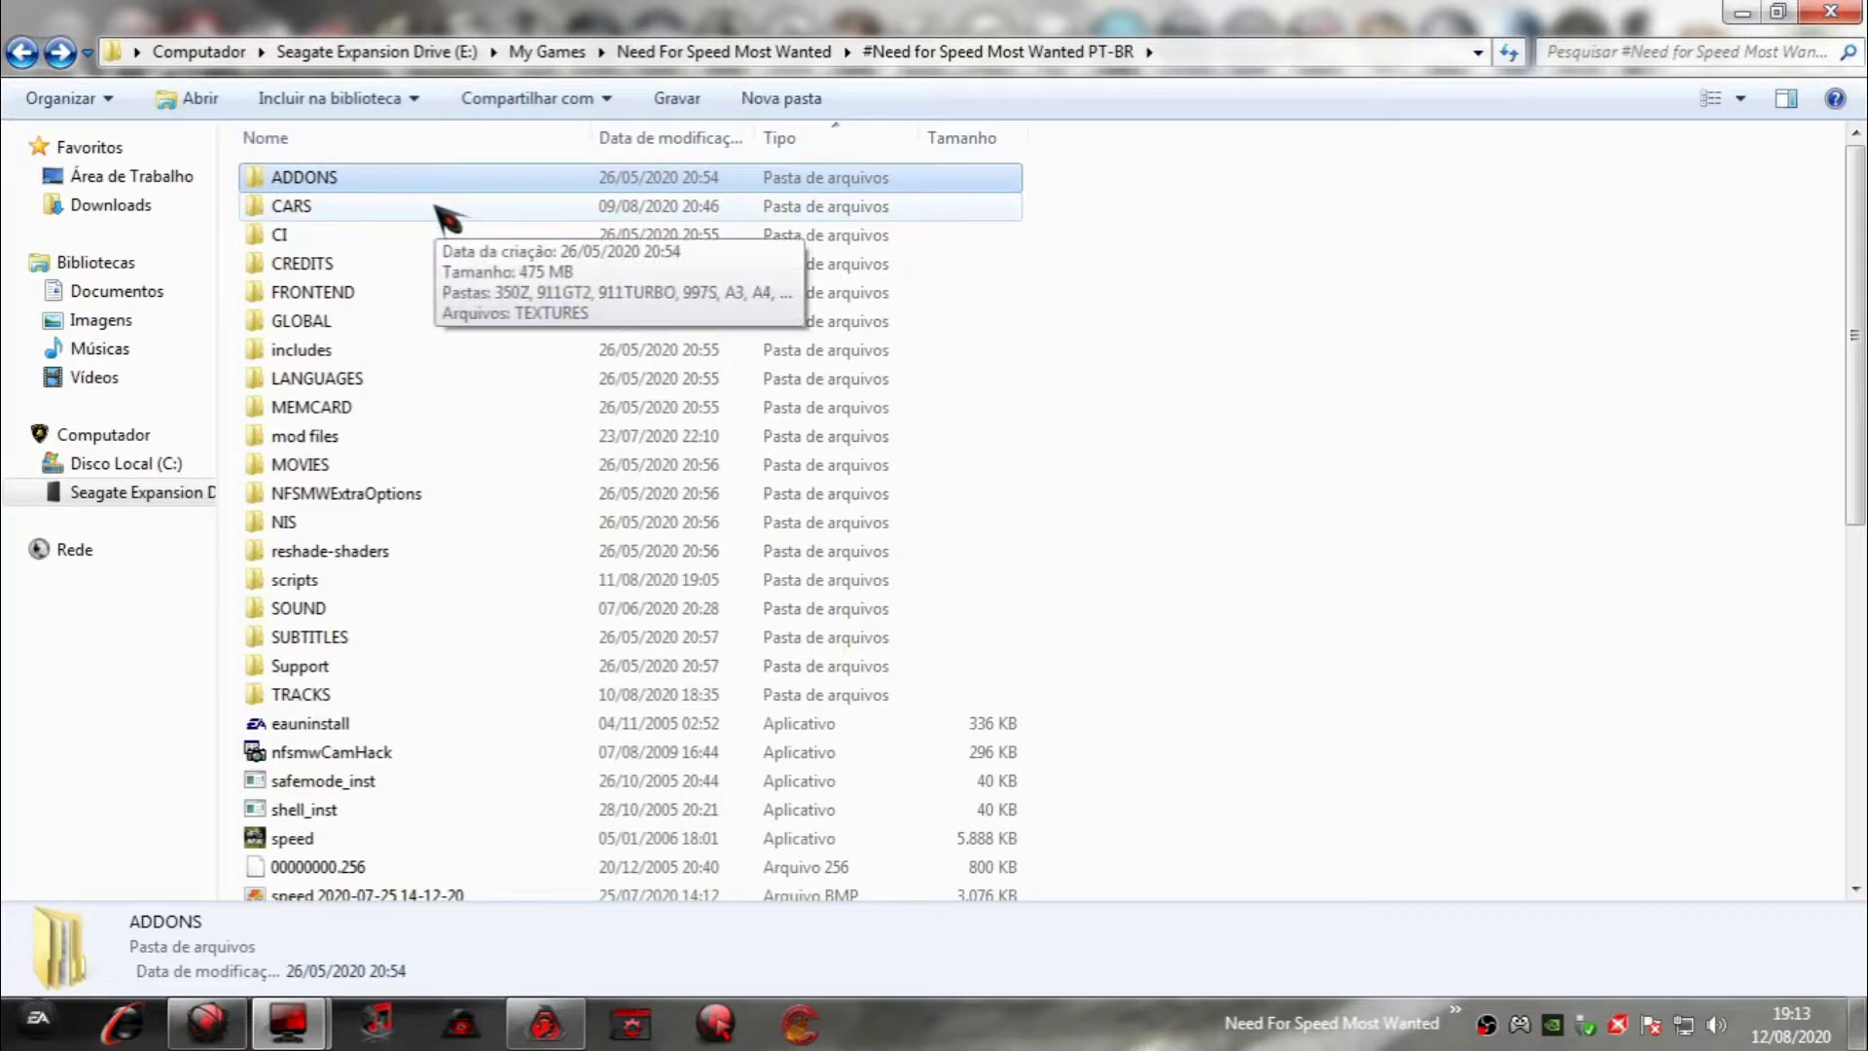
pyautogui.doubleClick(301, 322)
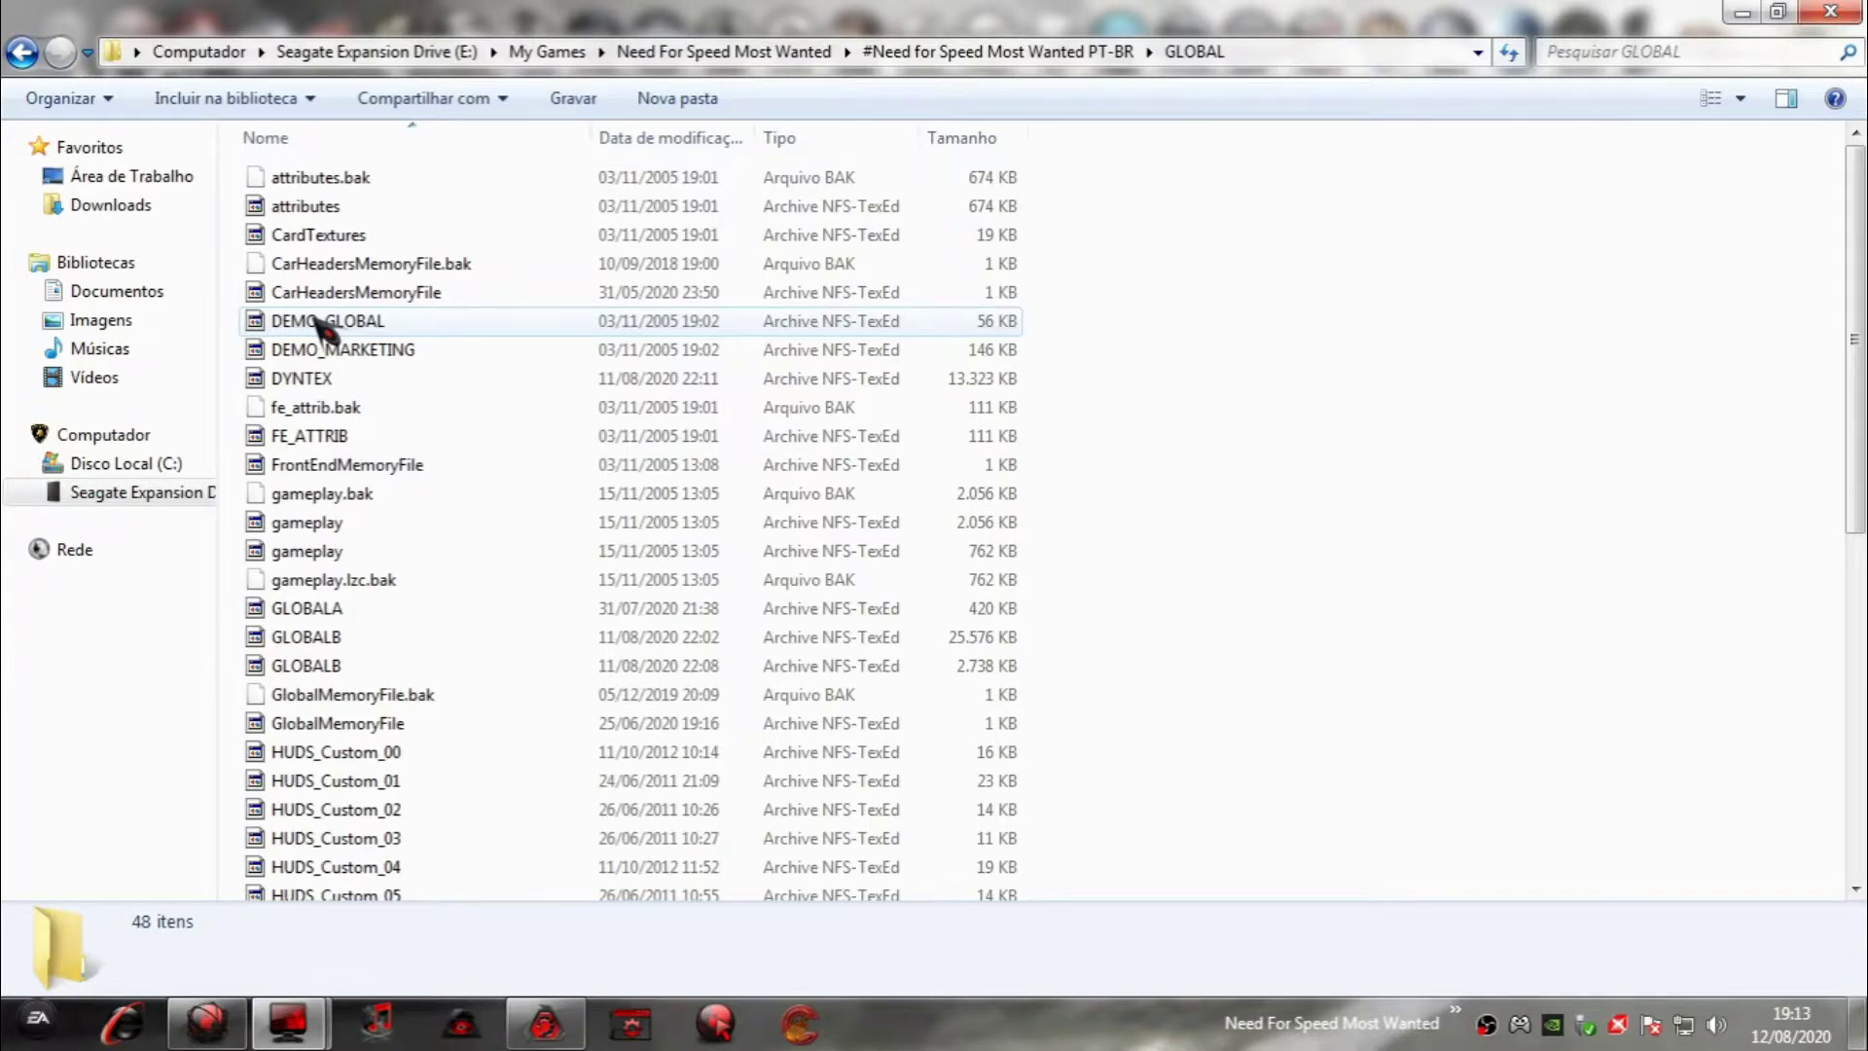
pyautogui.hotkey('ctrl', 'v')
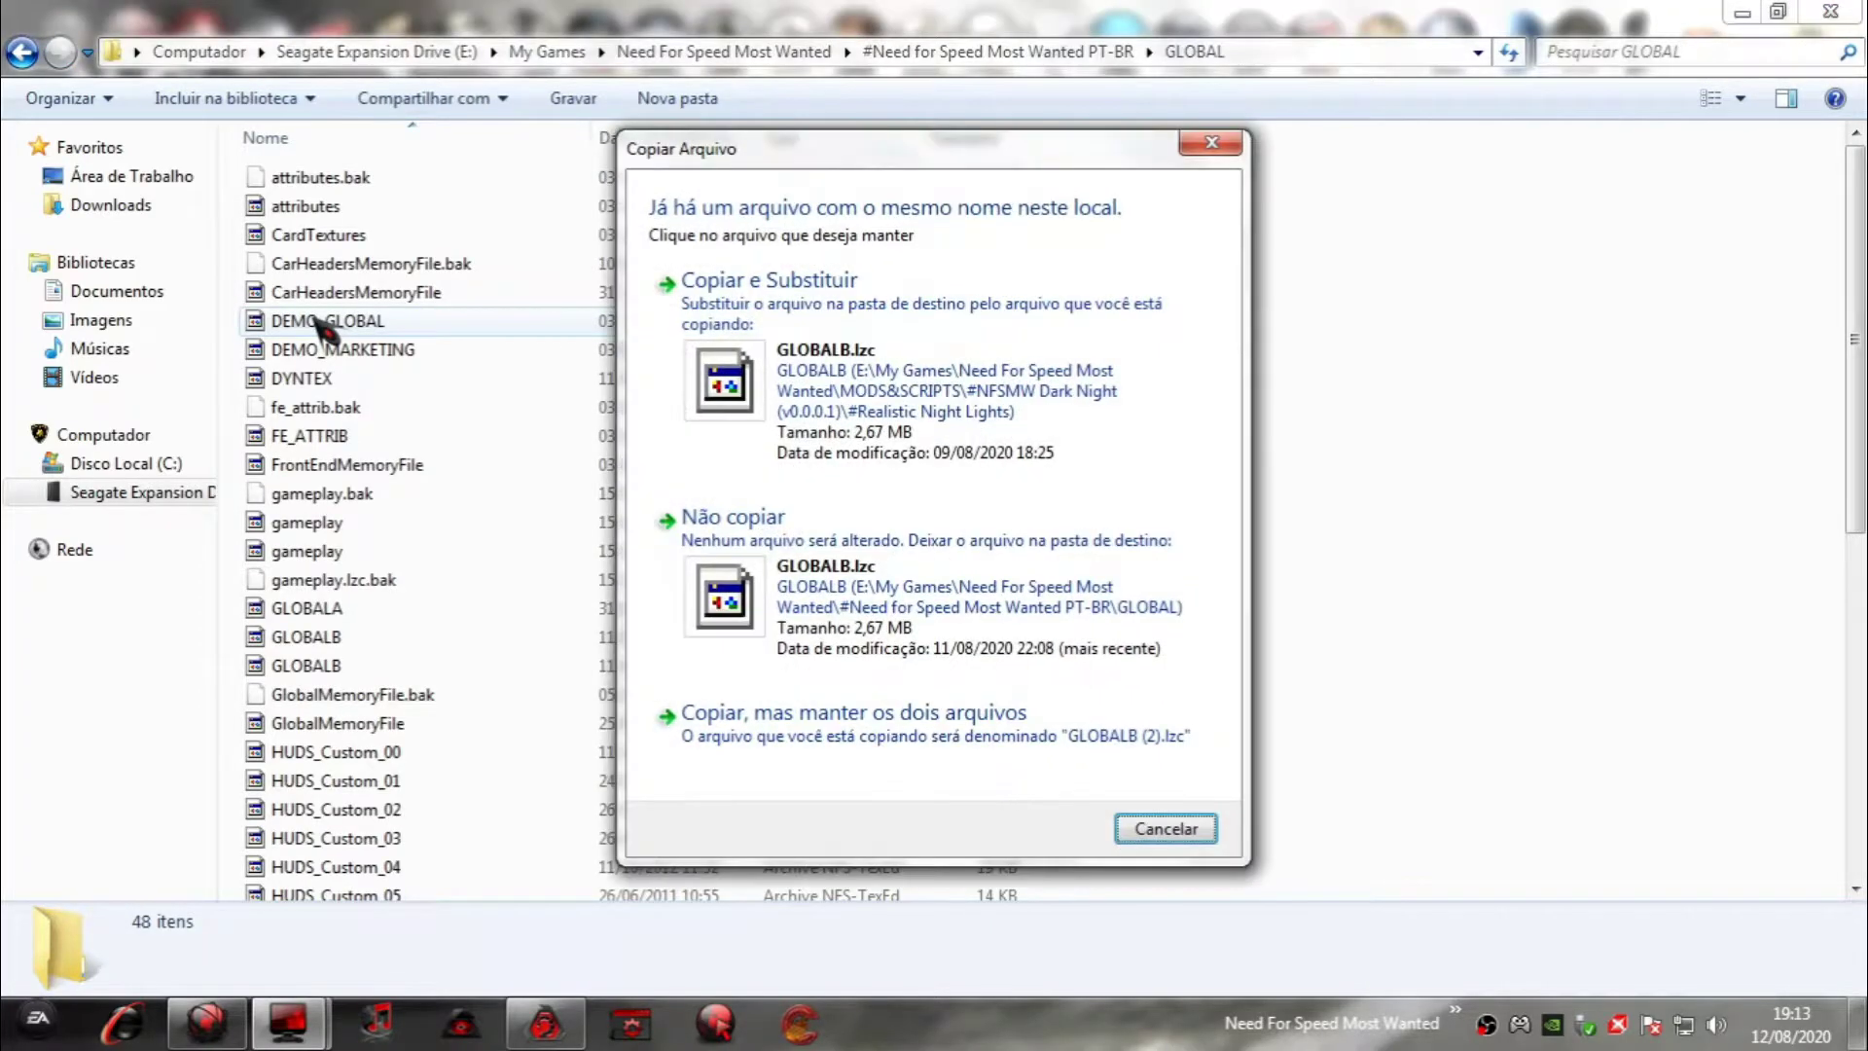
pyautogui.click(880, 394)
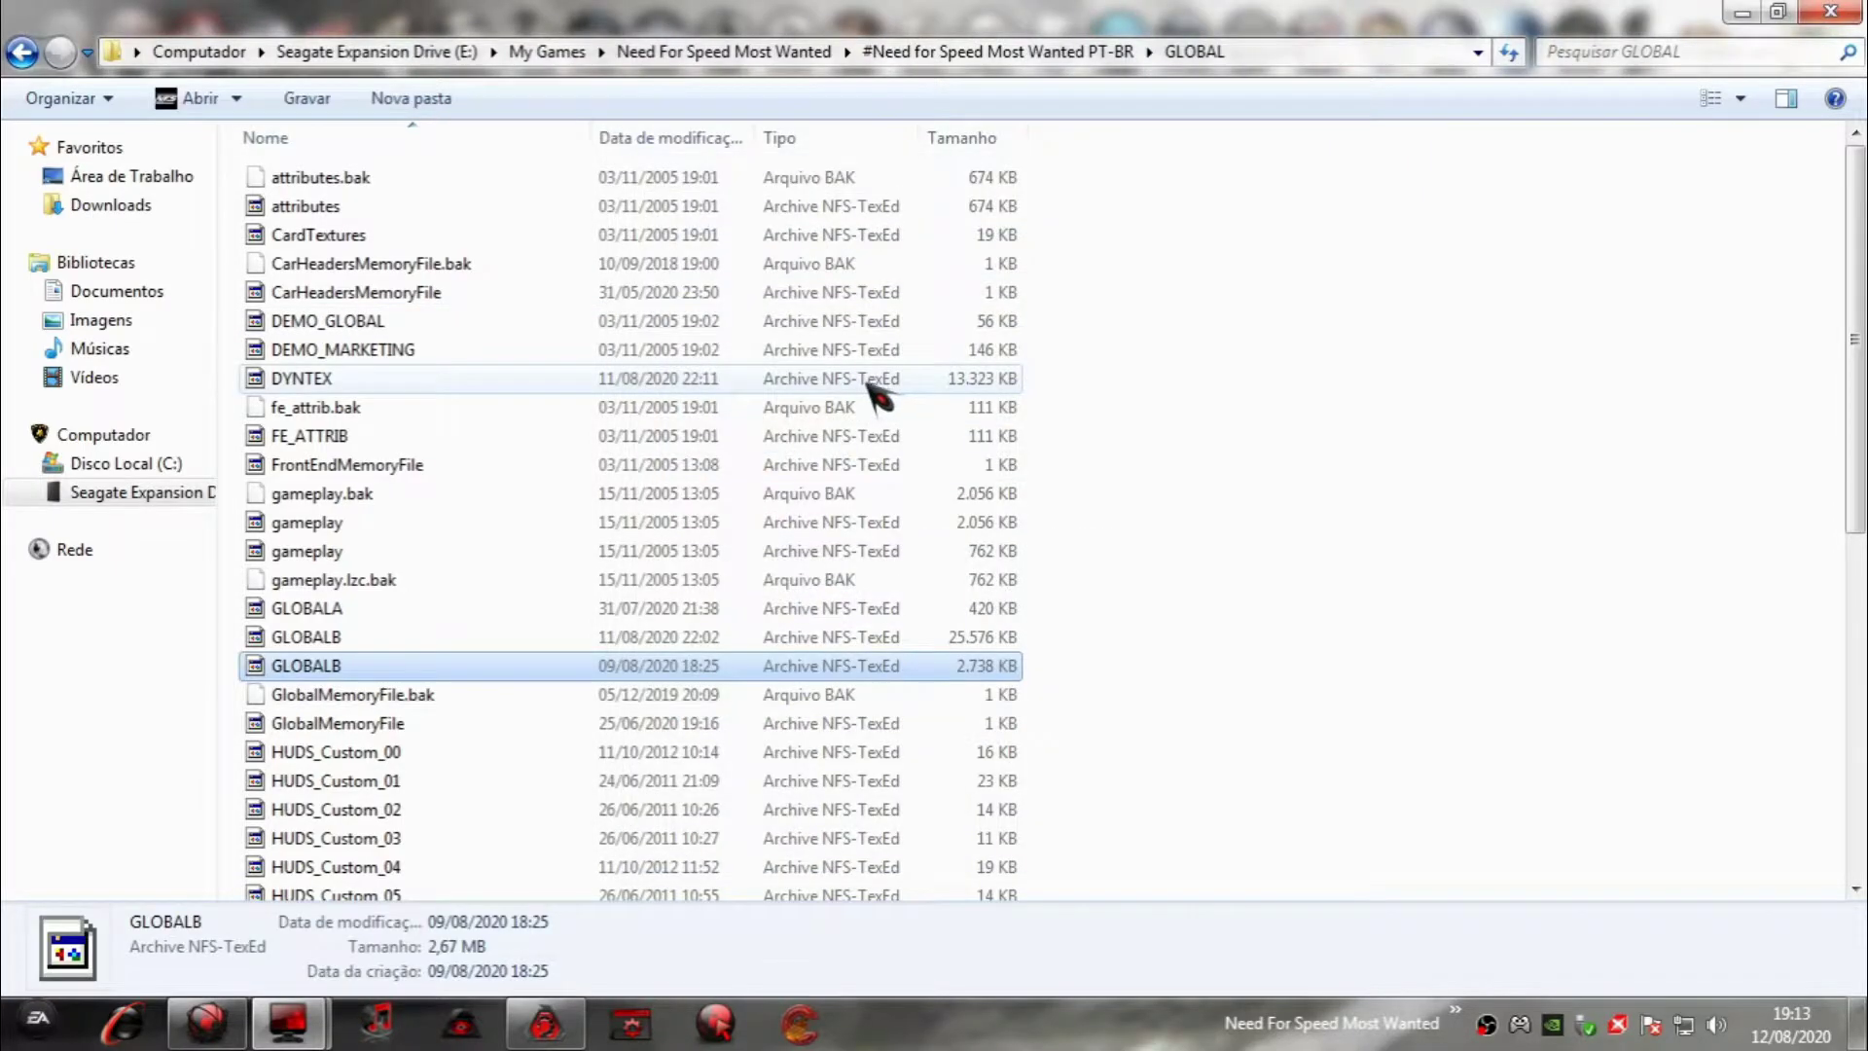
# Go back to MODS&SCRIPTS in the mods window and launch NFS-TexEd from the #NFS-TexEd-0.9.1 folder.
pyautogui.hotkey('alt', 'Left')
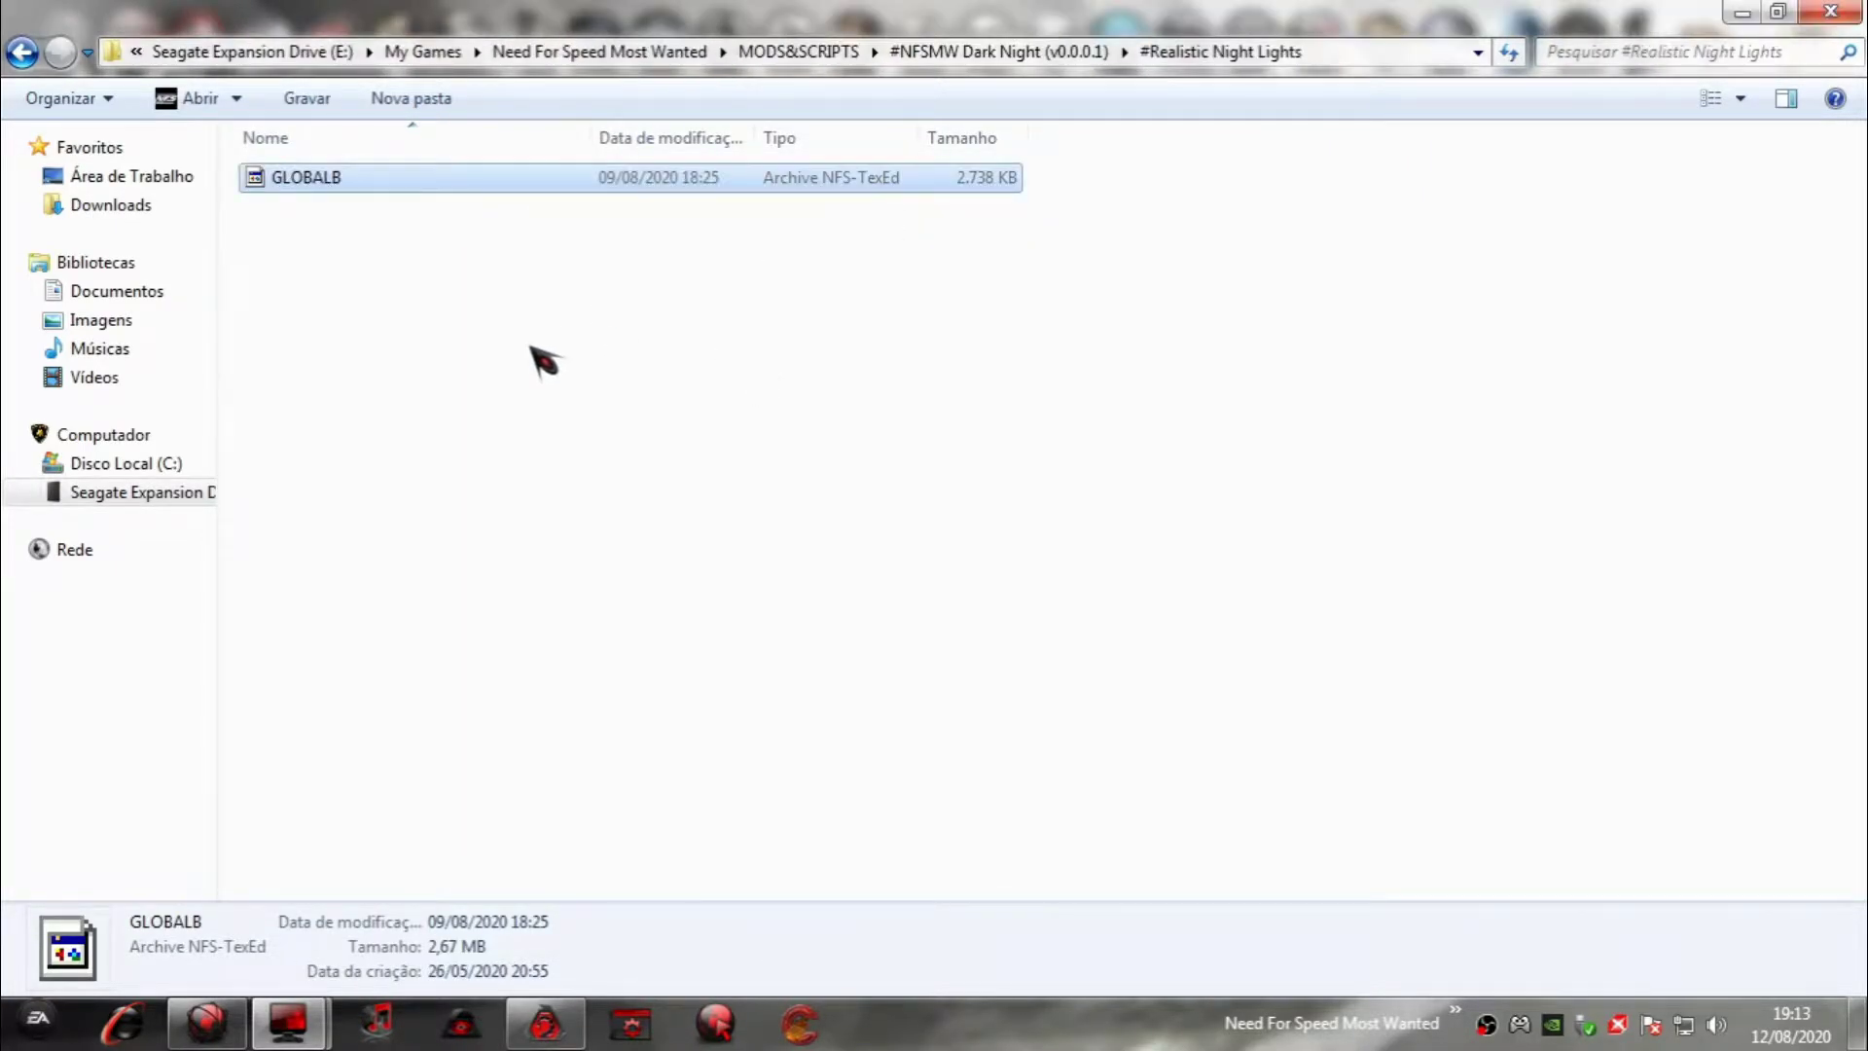
pyautogui.click(23, 54)
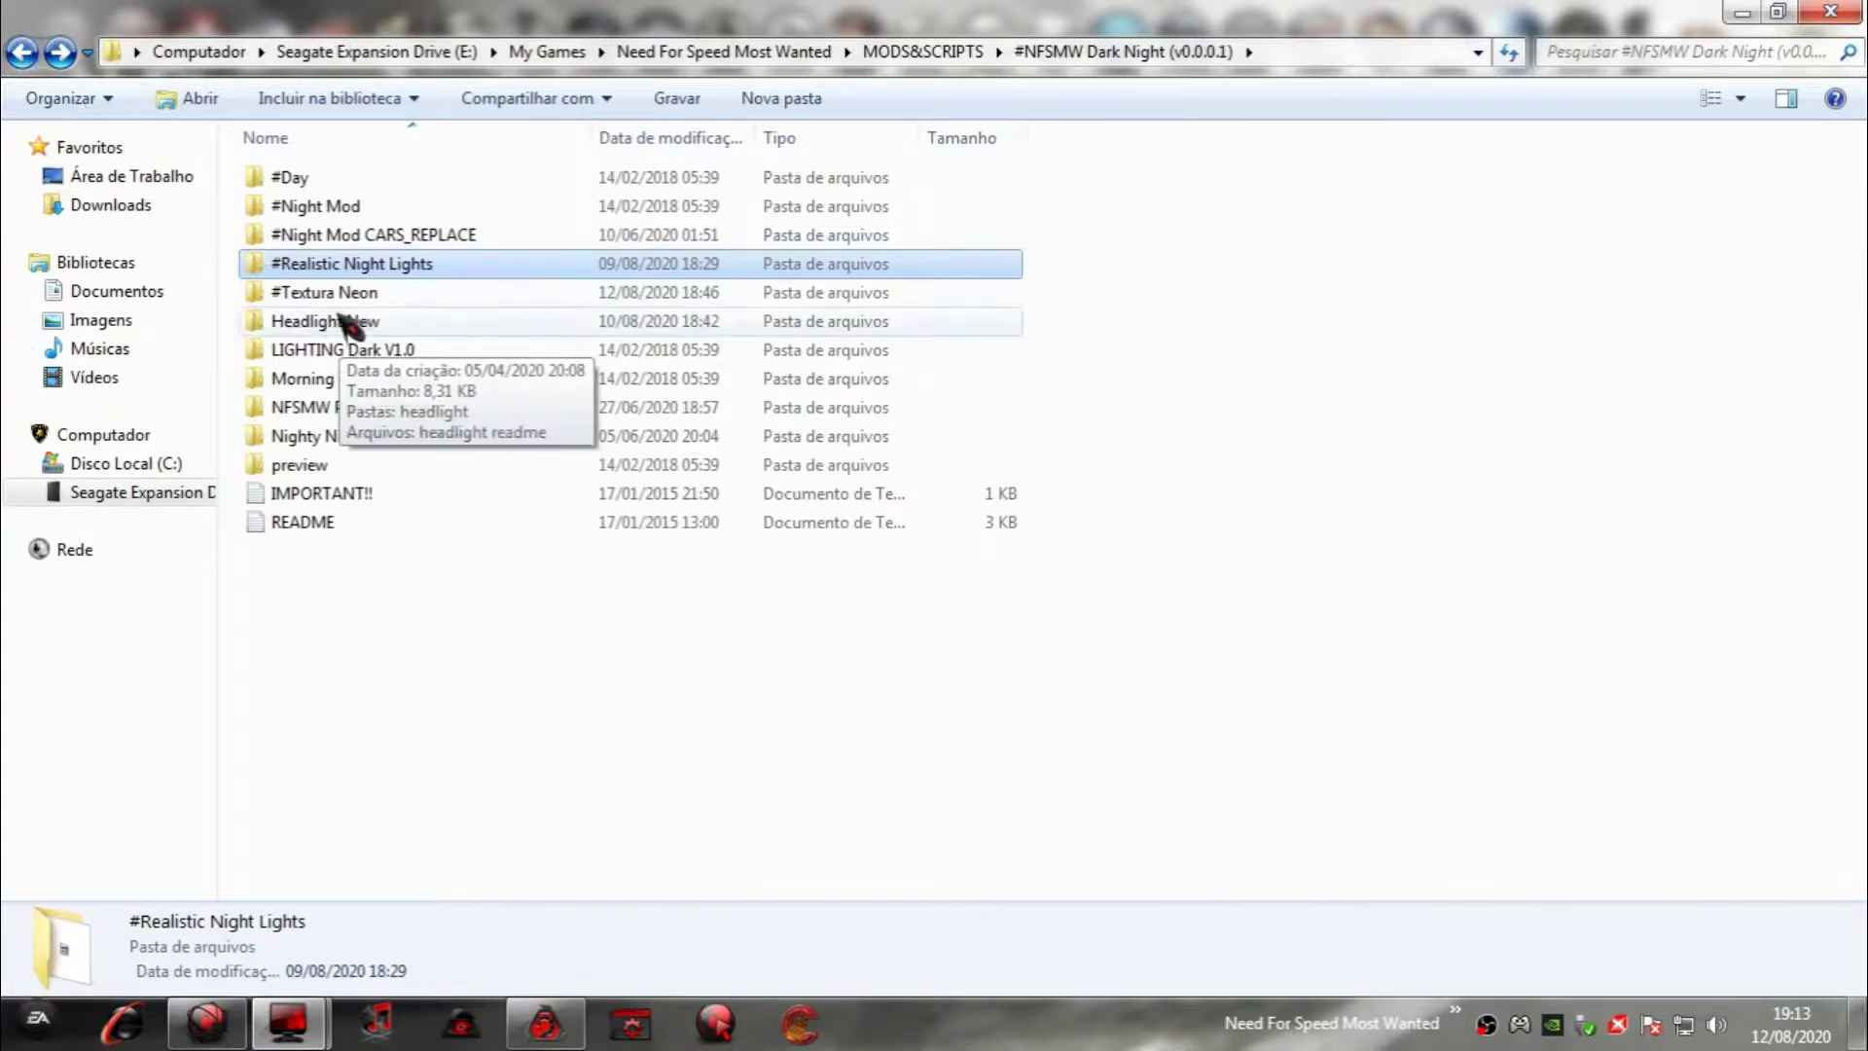
pyautogui.click(23, 55)
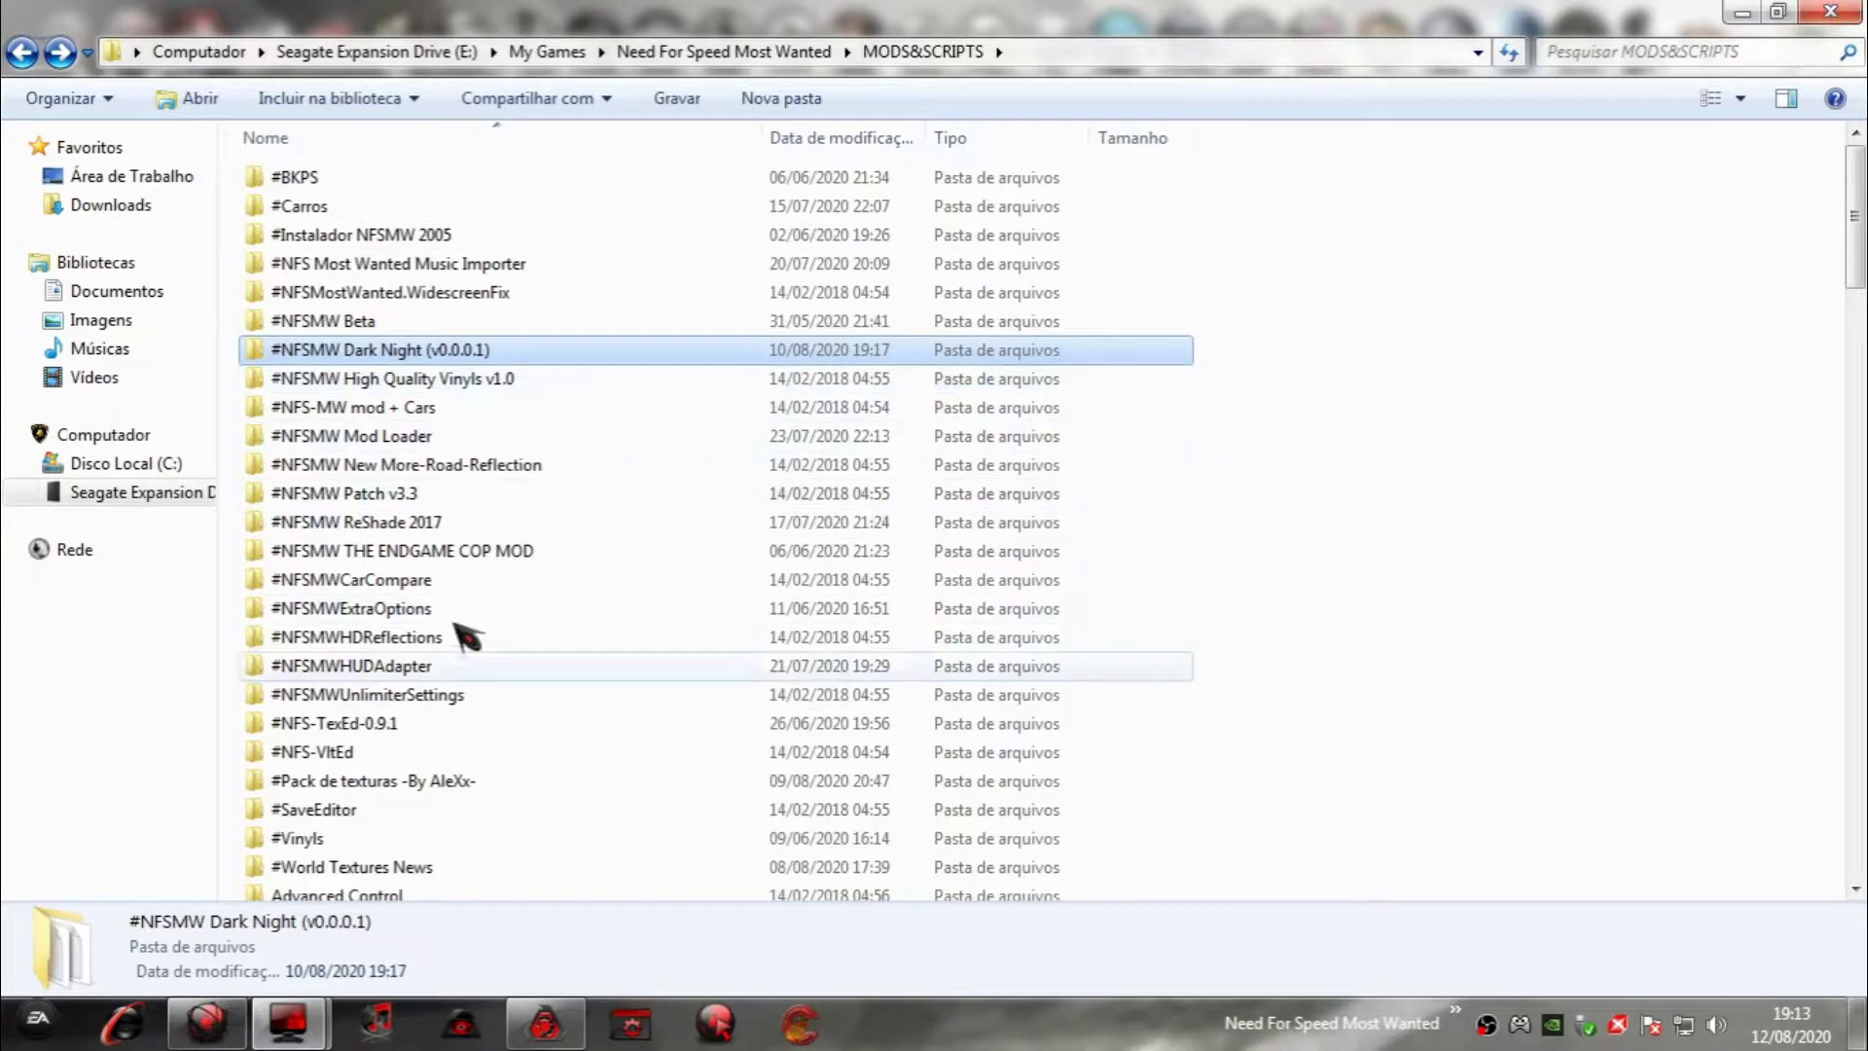
pyautogui.doubleClick(389, 725)
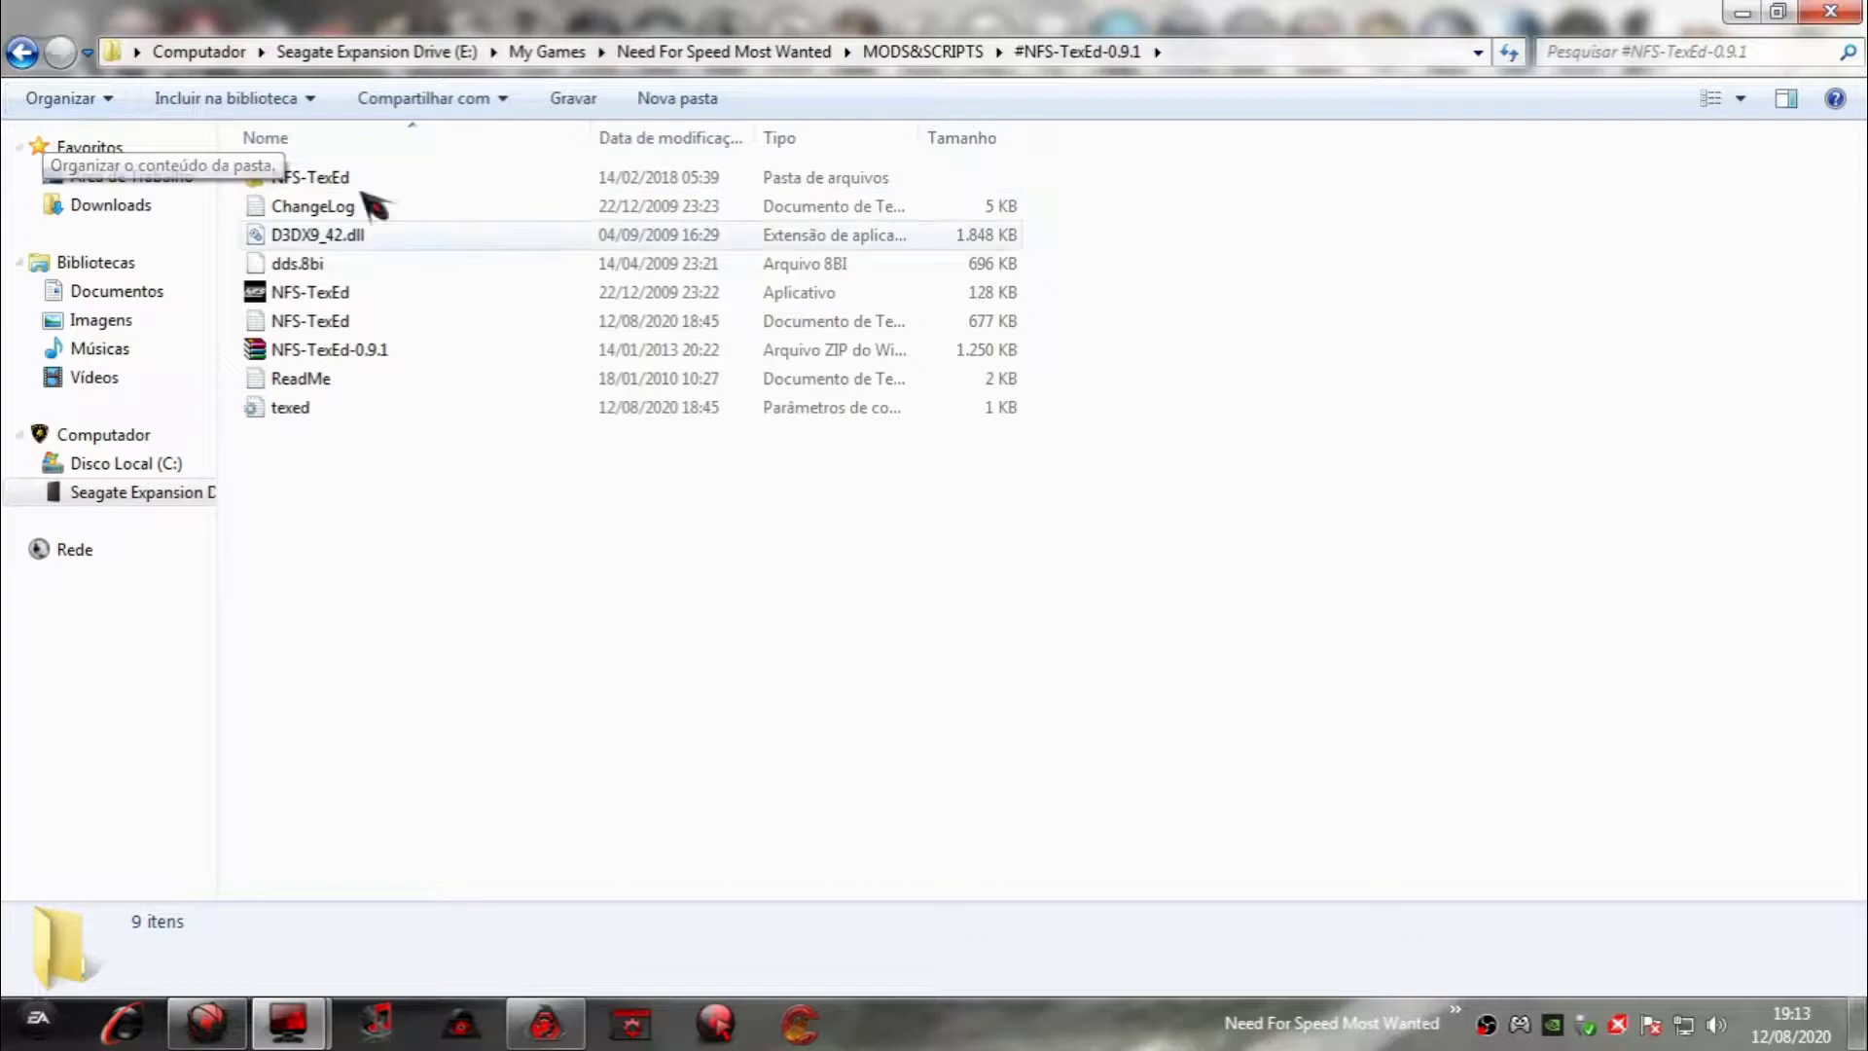
pyautogui.doubleClick(331, 296)
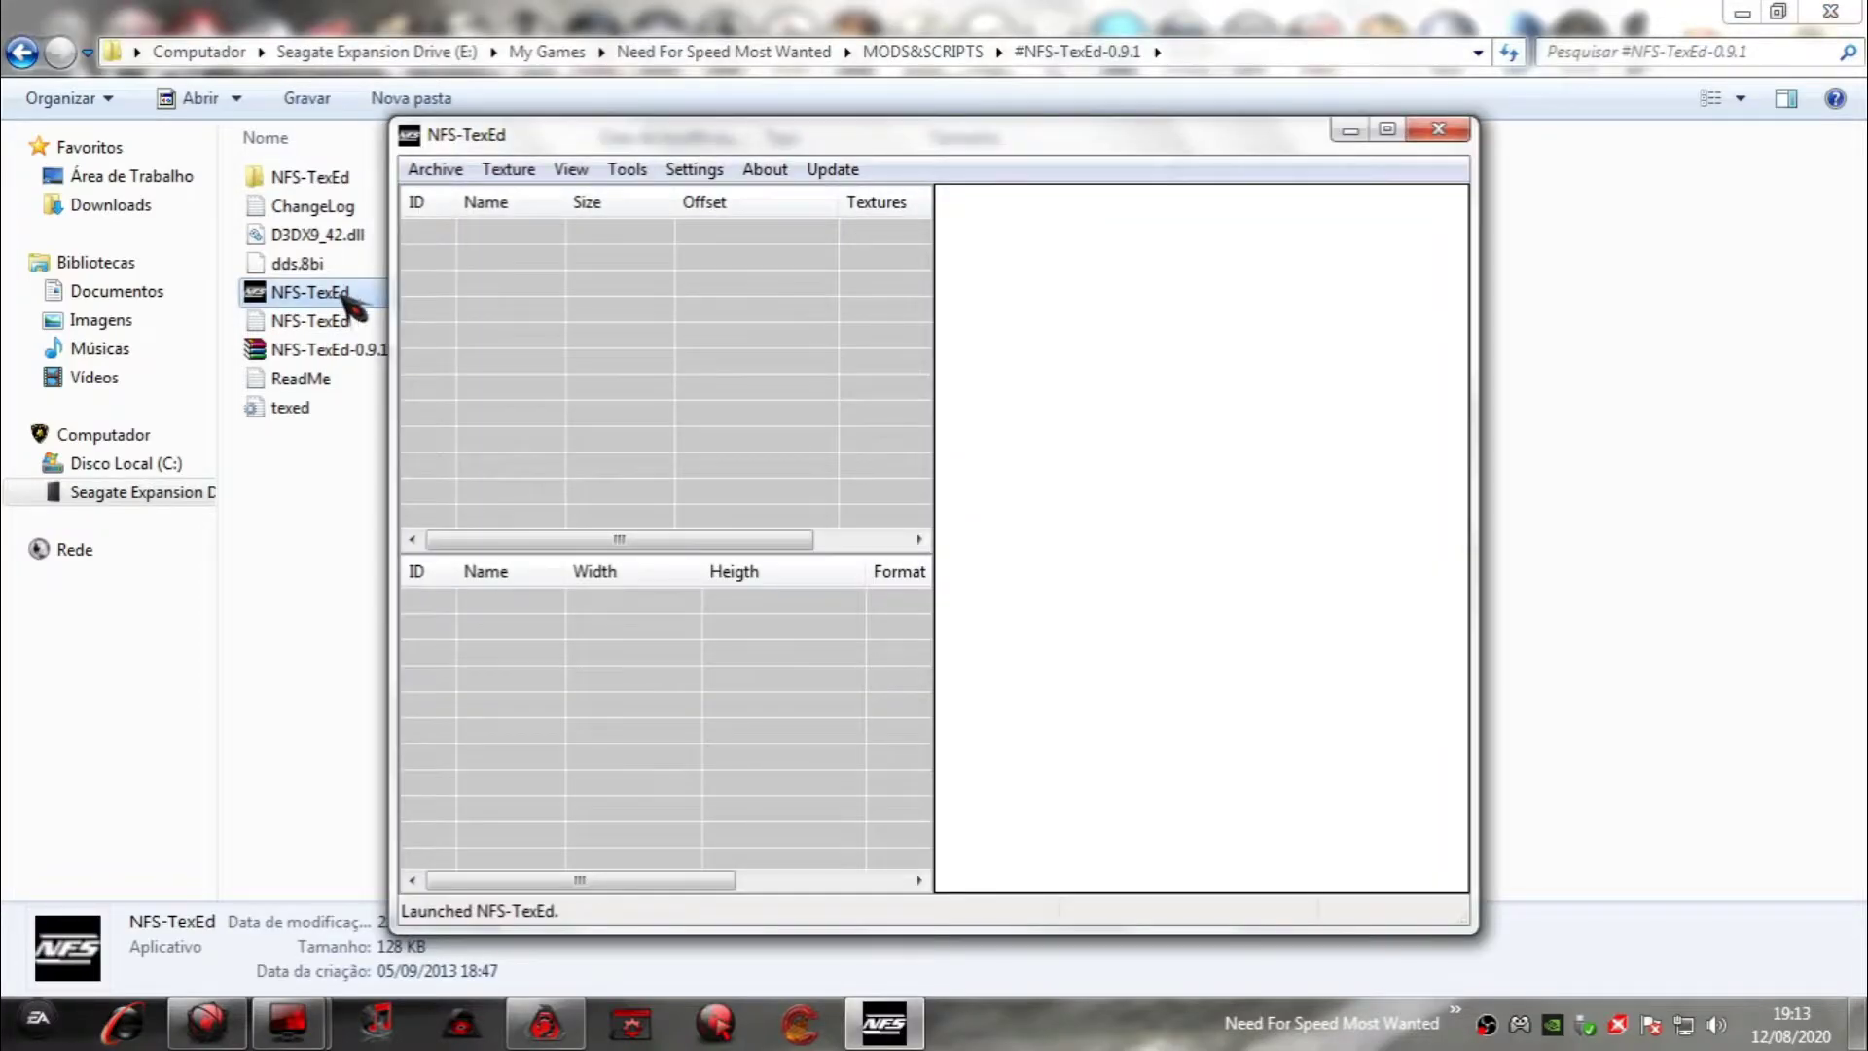
# Open the GLOBALB.lzc archive from the GLOBAL folder of #Need for Speed Most Wanted PT-BR on drive E.
pyautogui.click(435, 170)
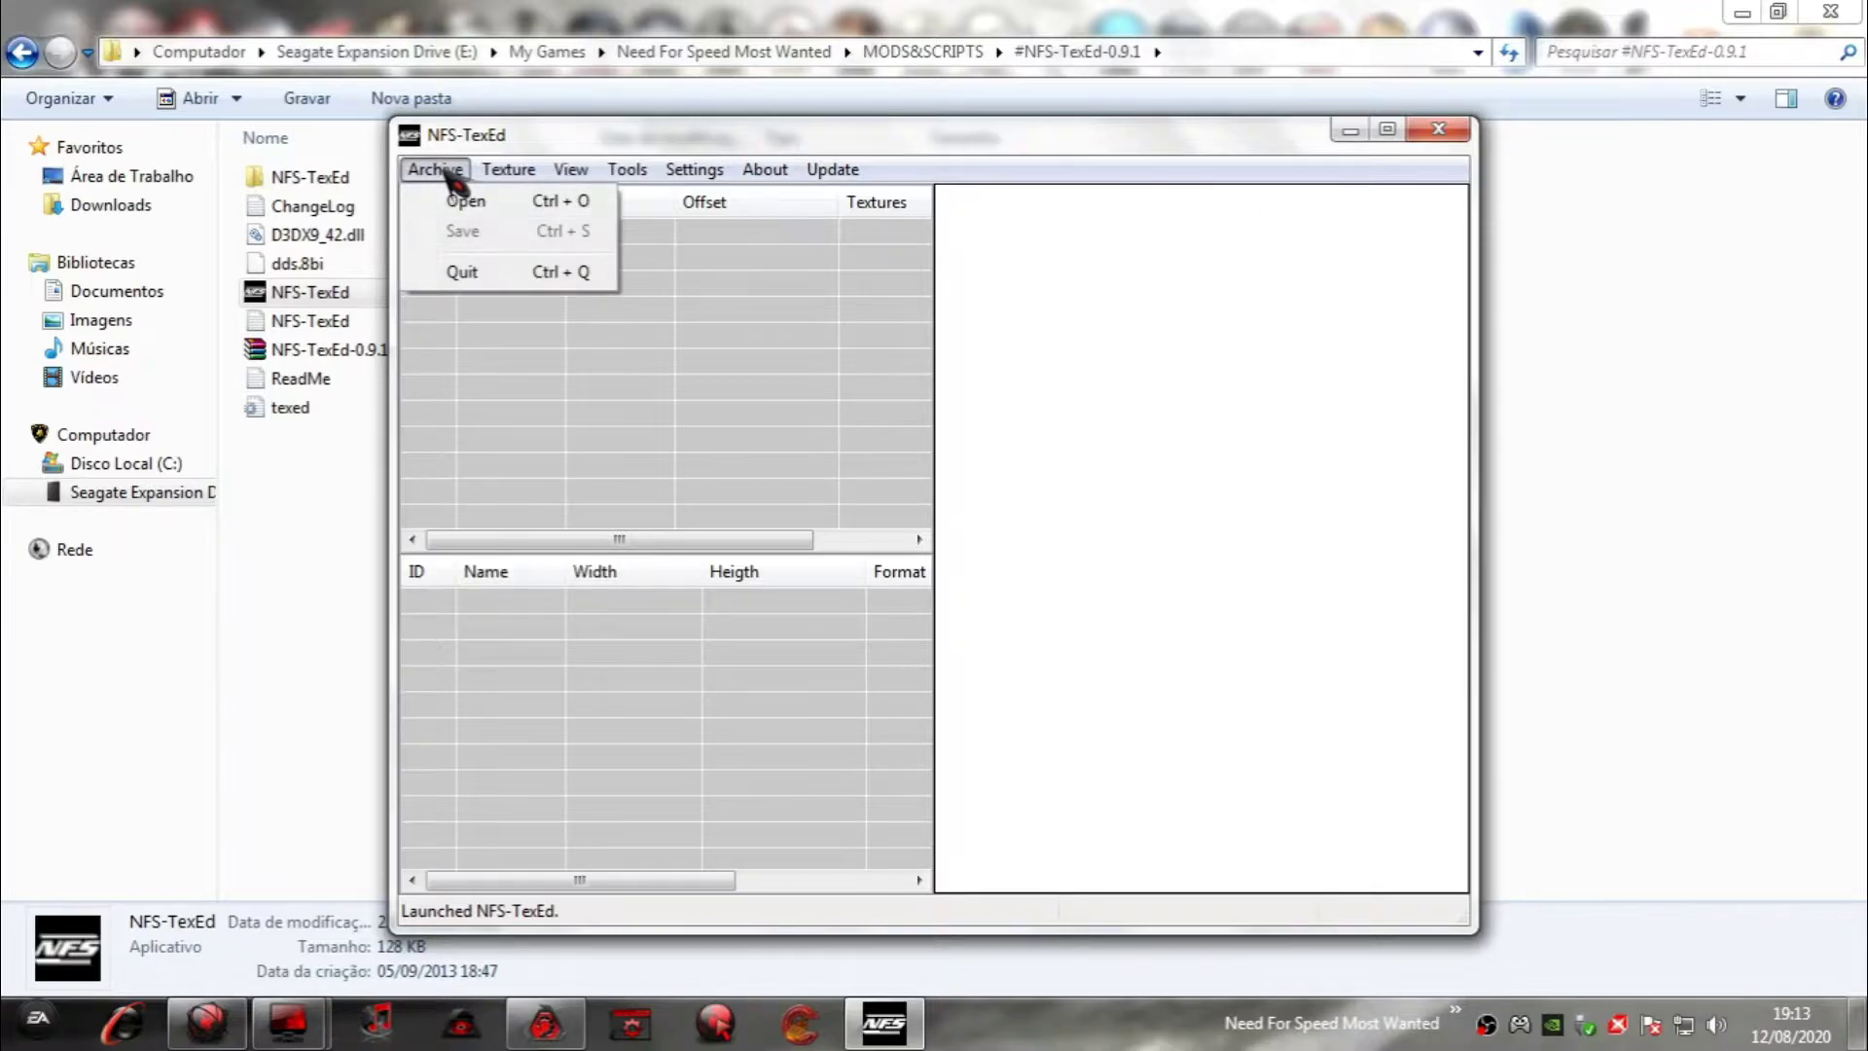
pyautogui.click(471, 201)
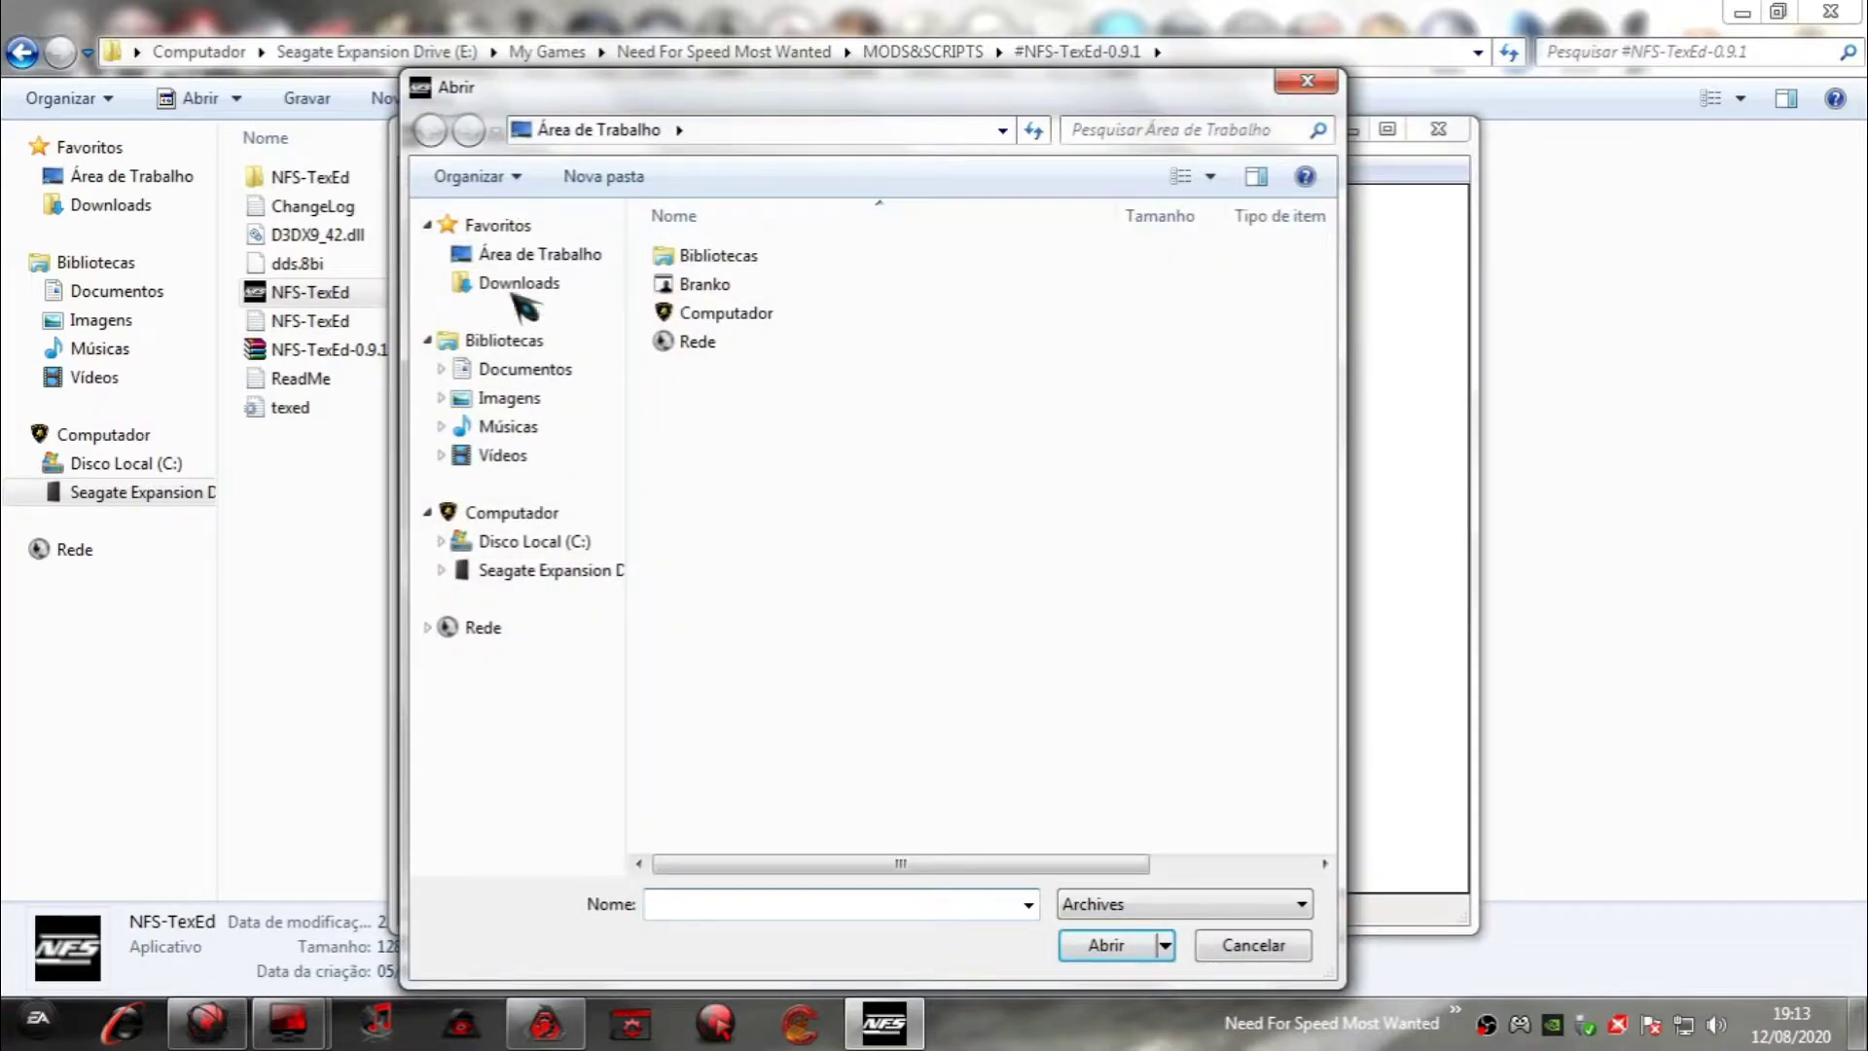
pyautogui.click(555, 571)
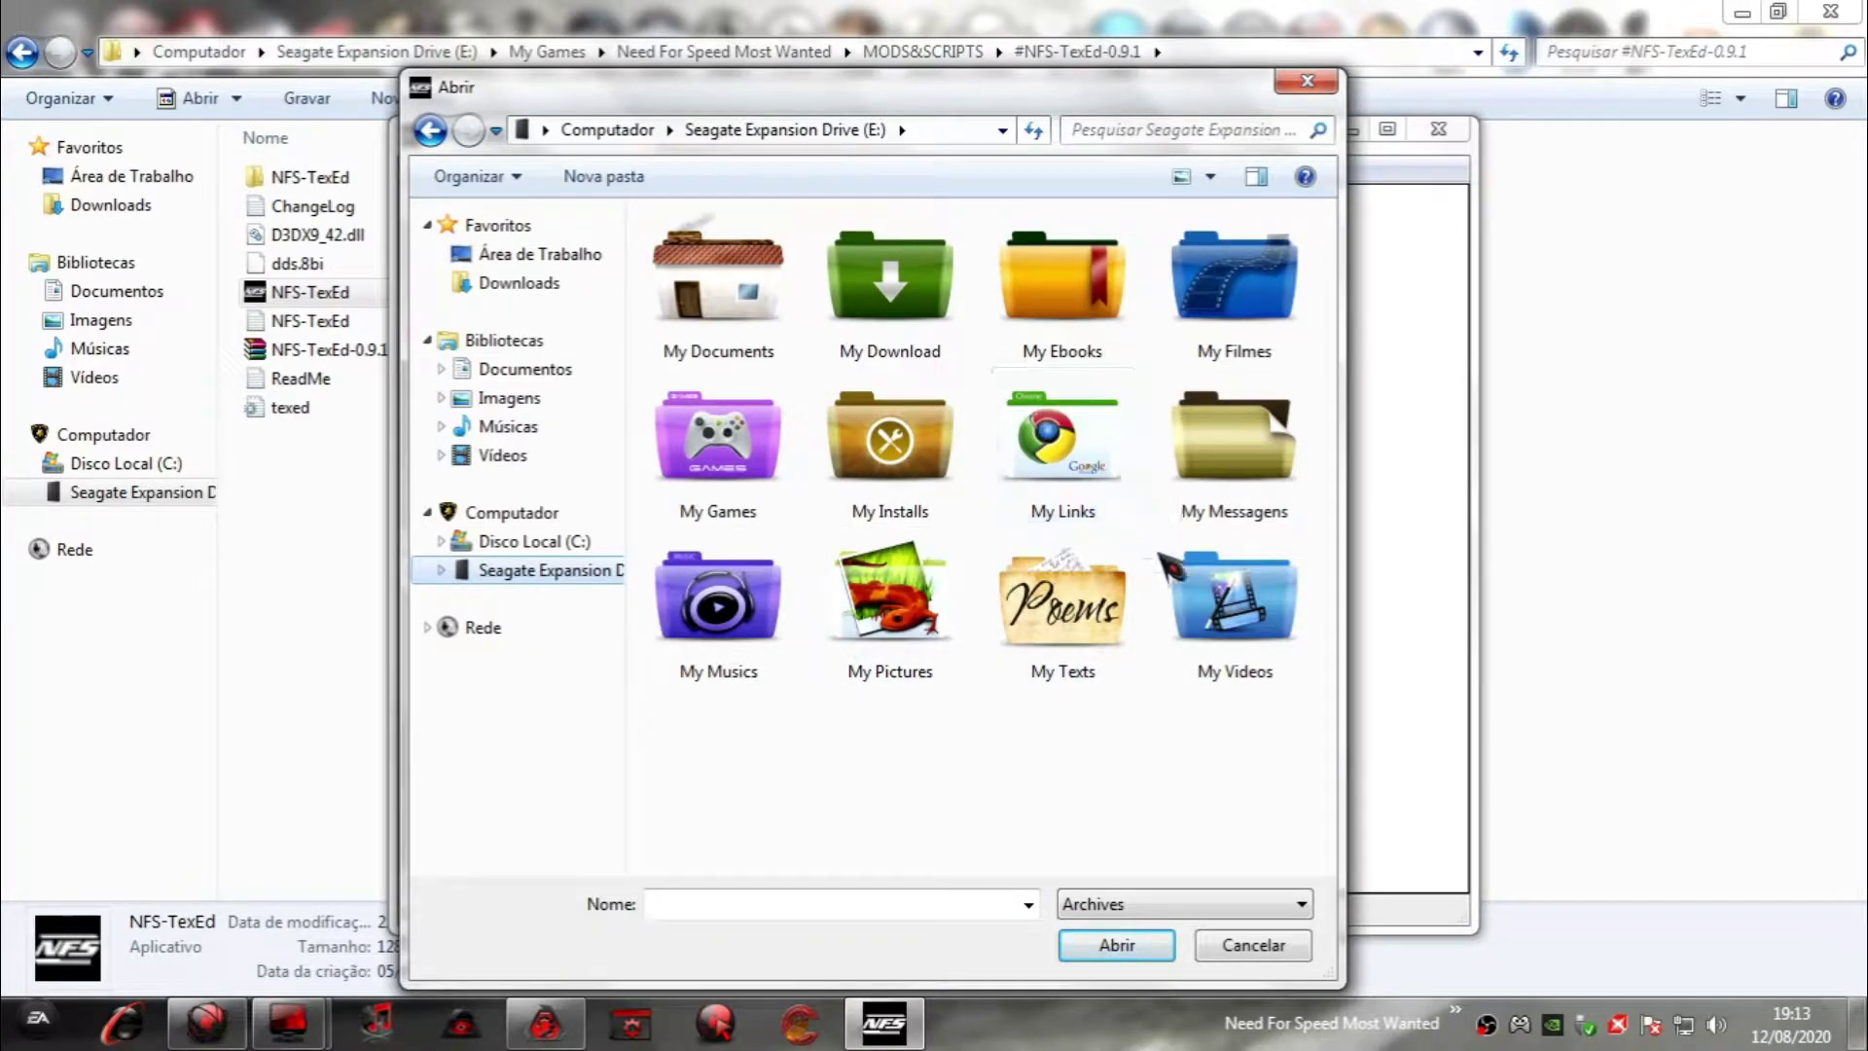
pyautogui.doubleClick(725, 452)
pyautogui.scroll(-2, 1009, 743)
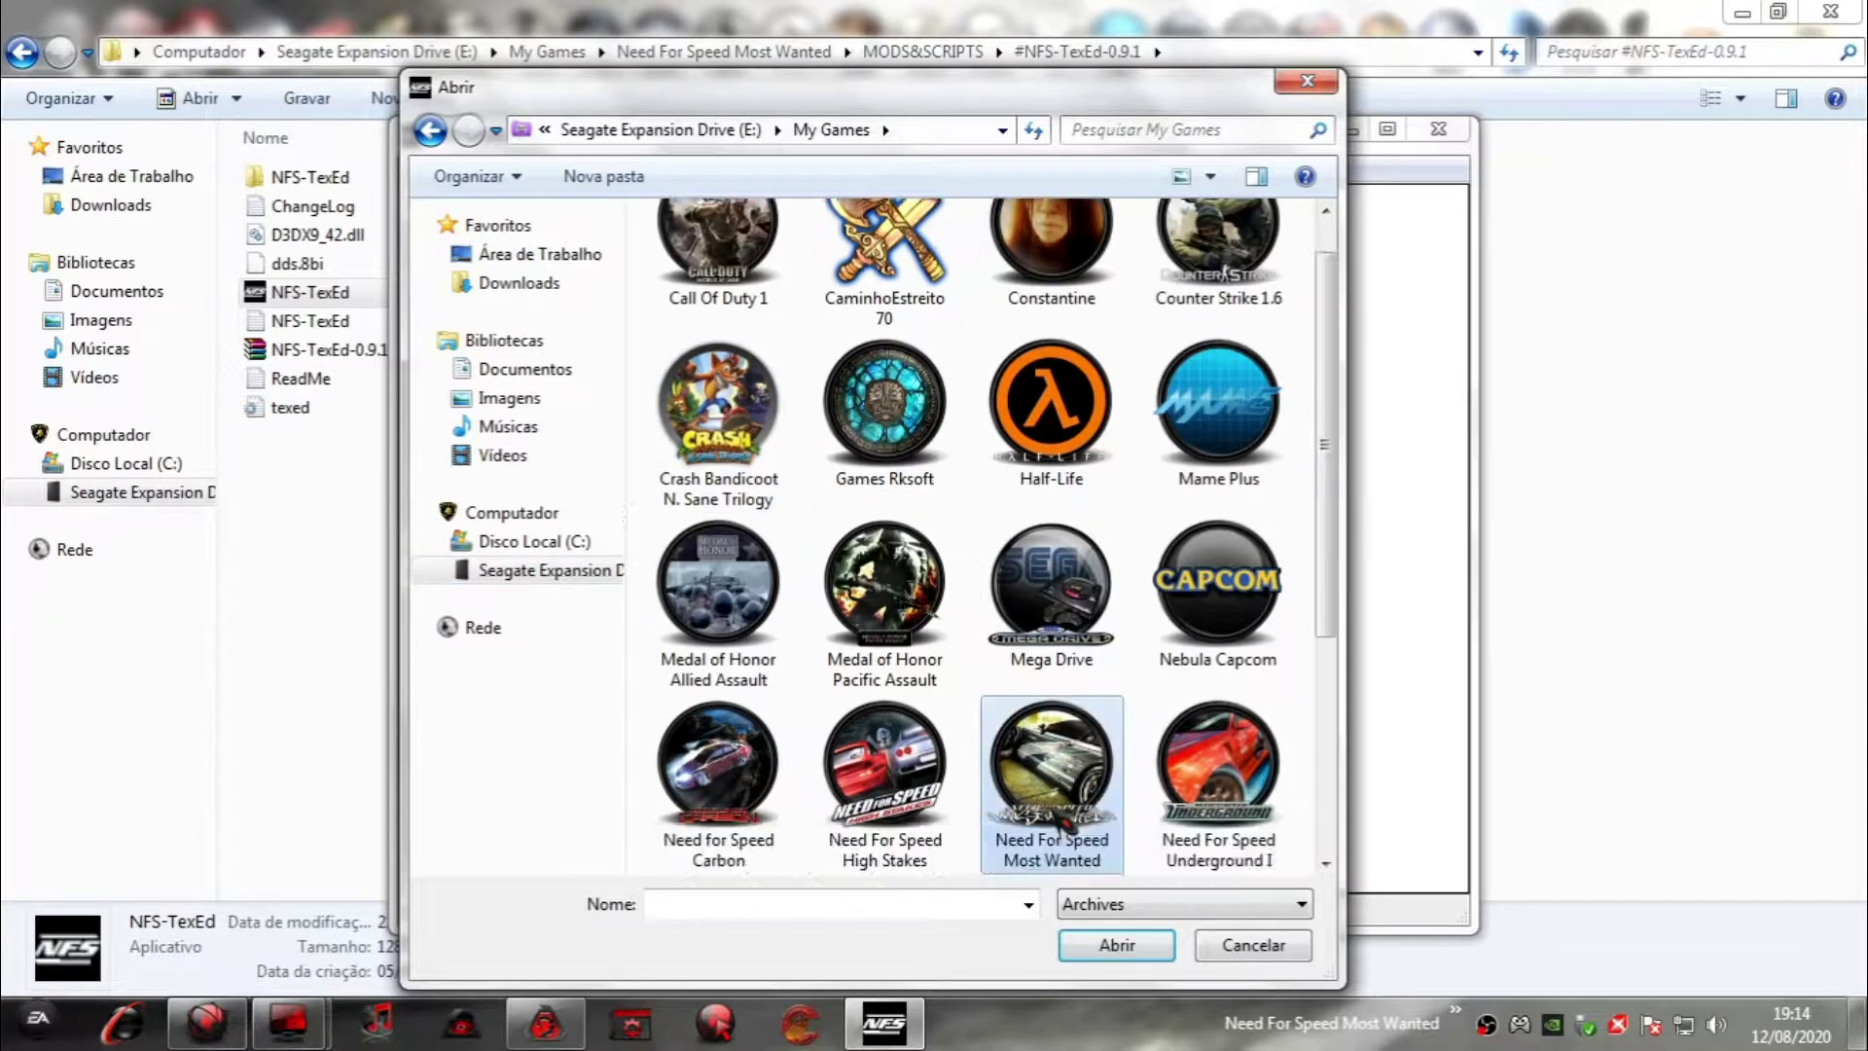
pyautogui.doubleClick(1012, 744)
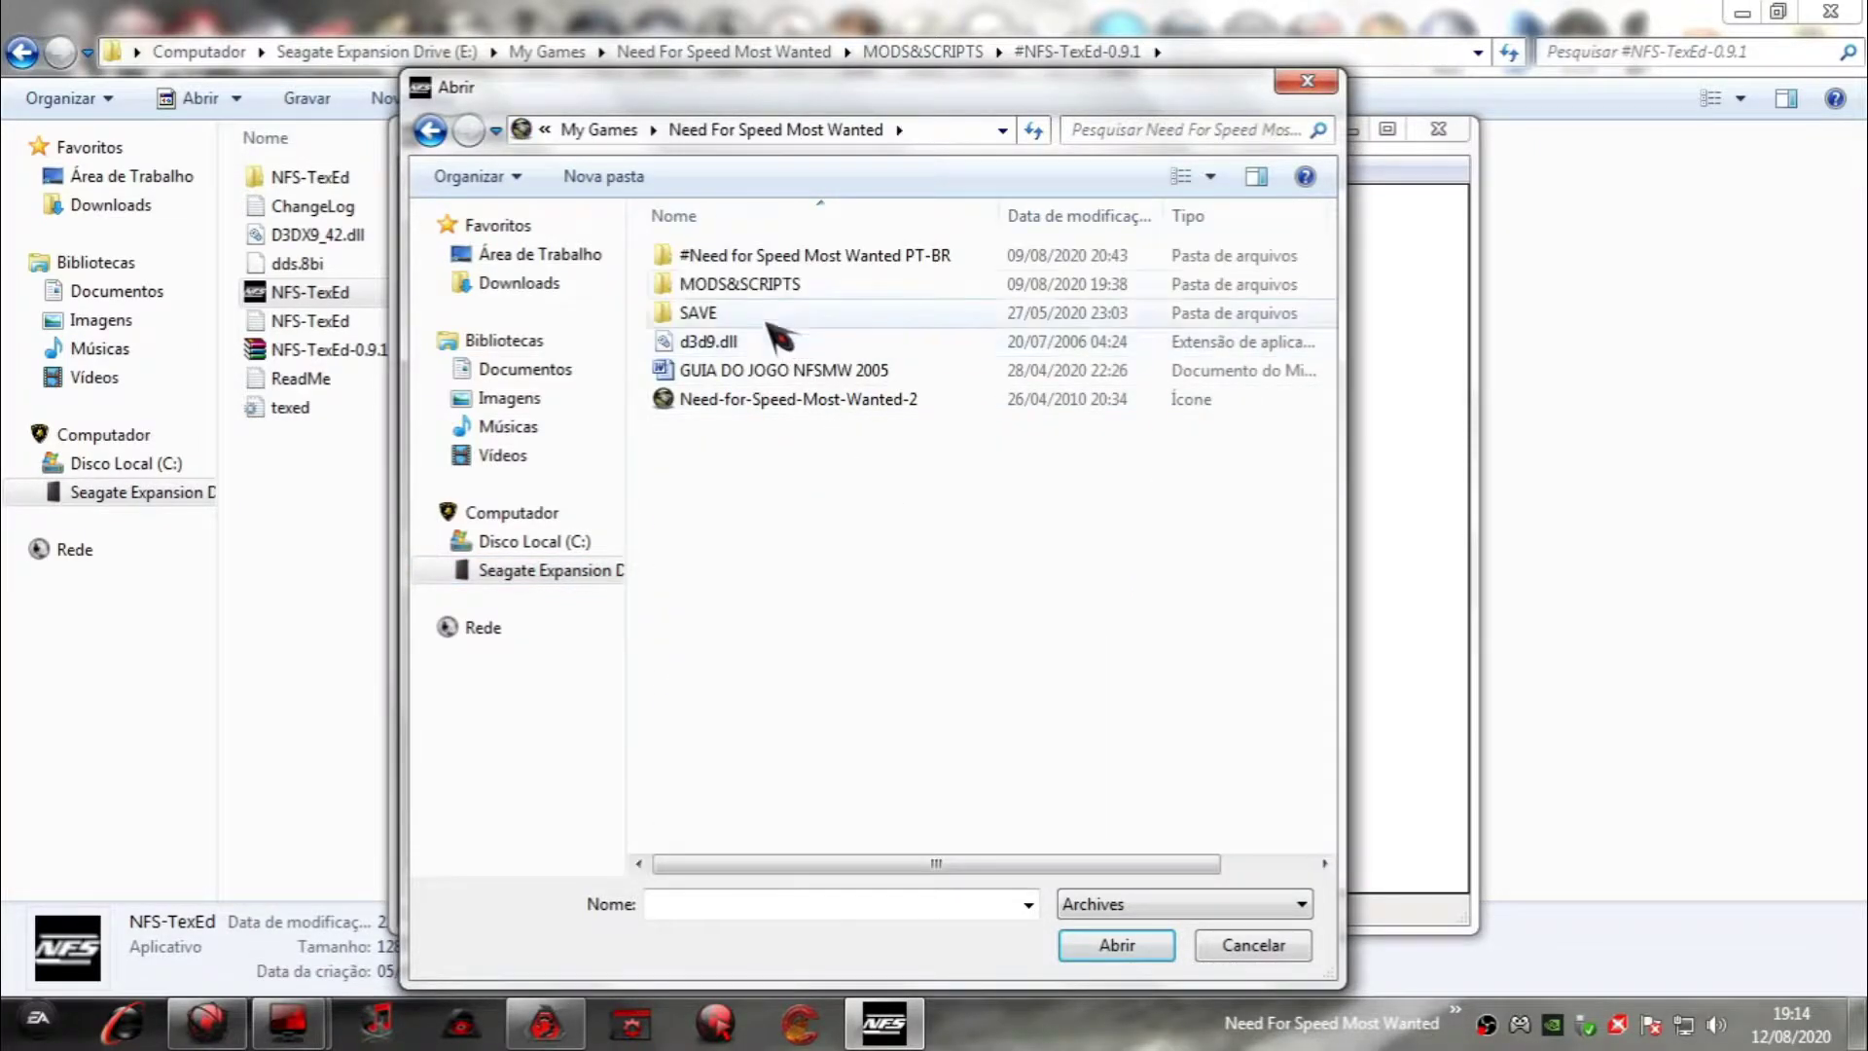
pyautogui.doubleClick(739, 257)
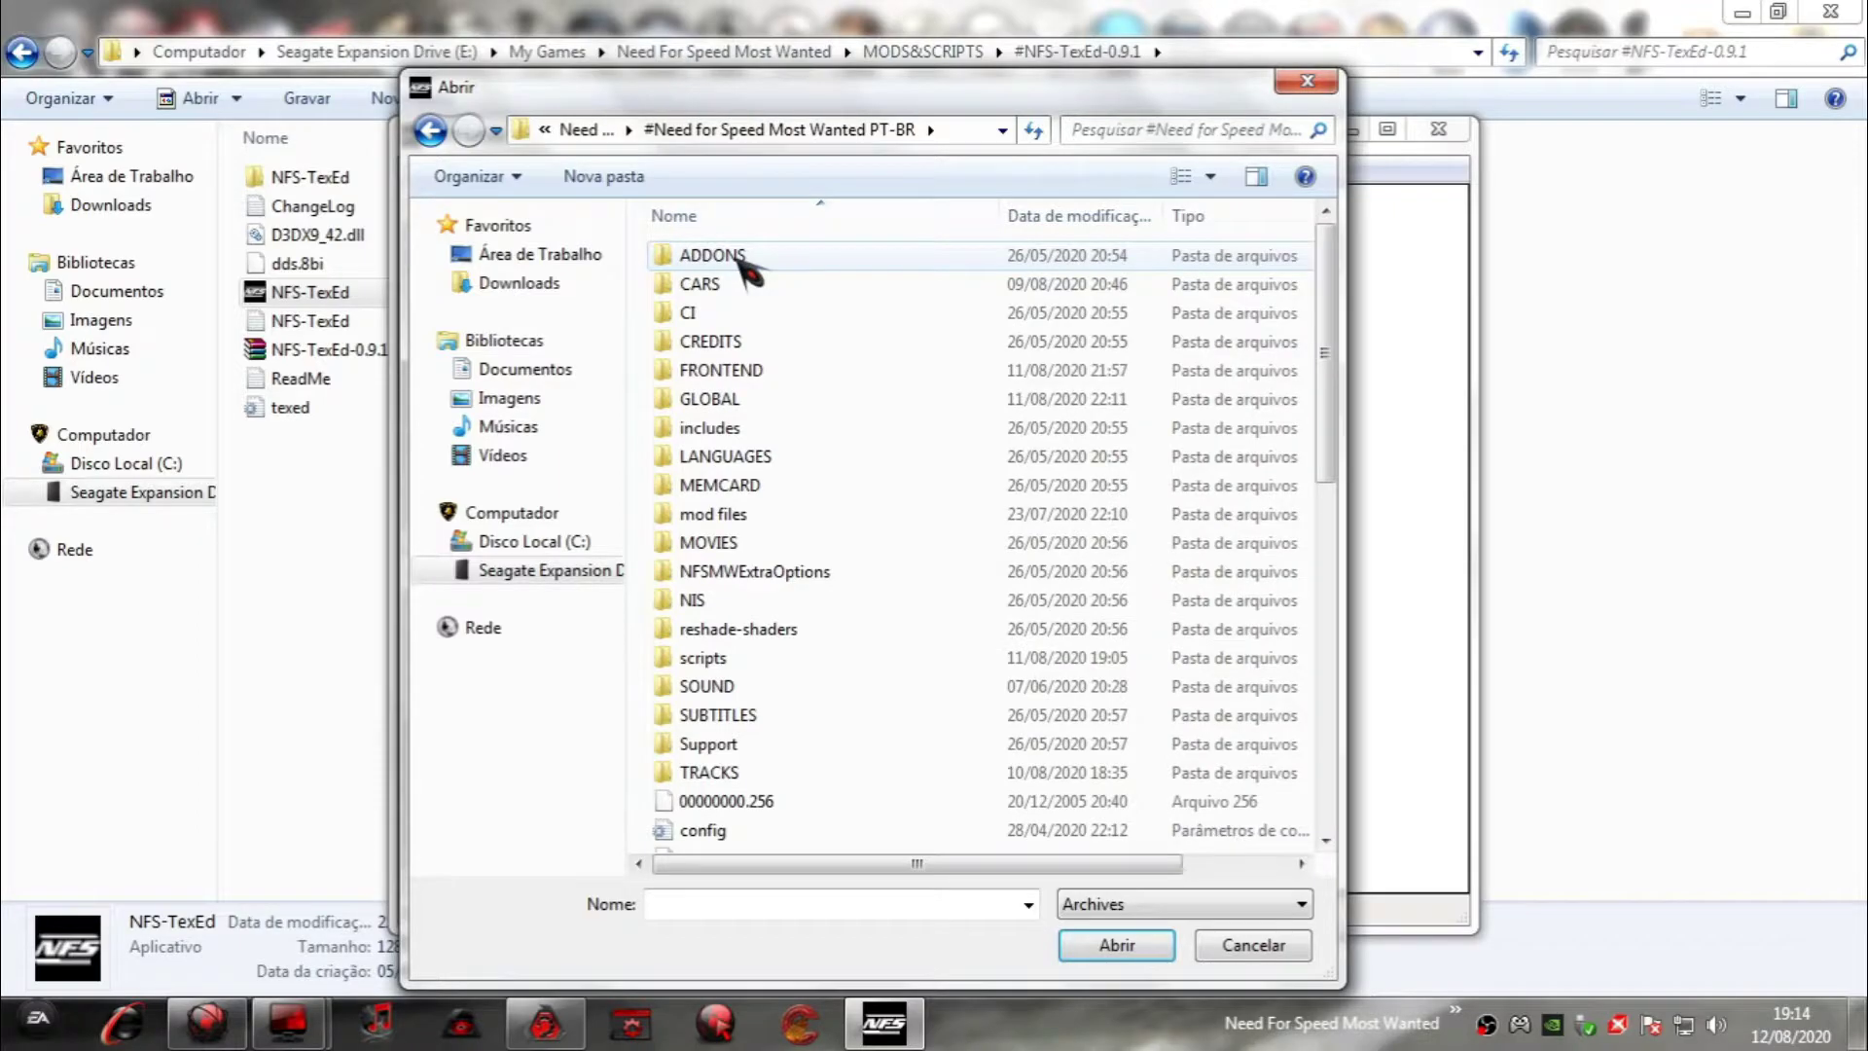
pyautogui.doubleClick(744, 402)
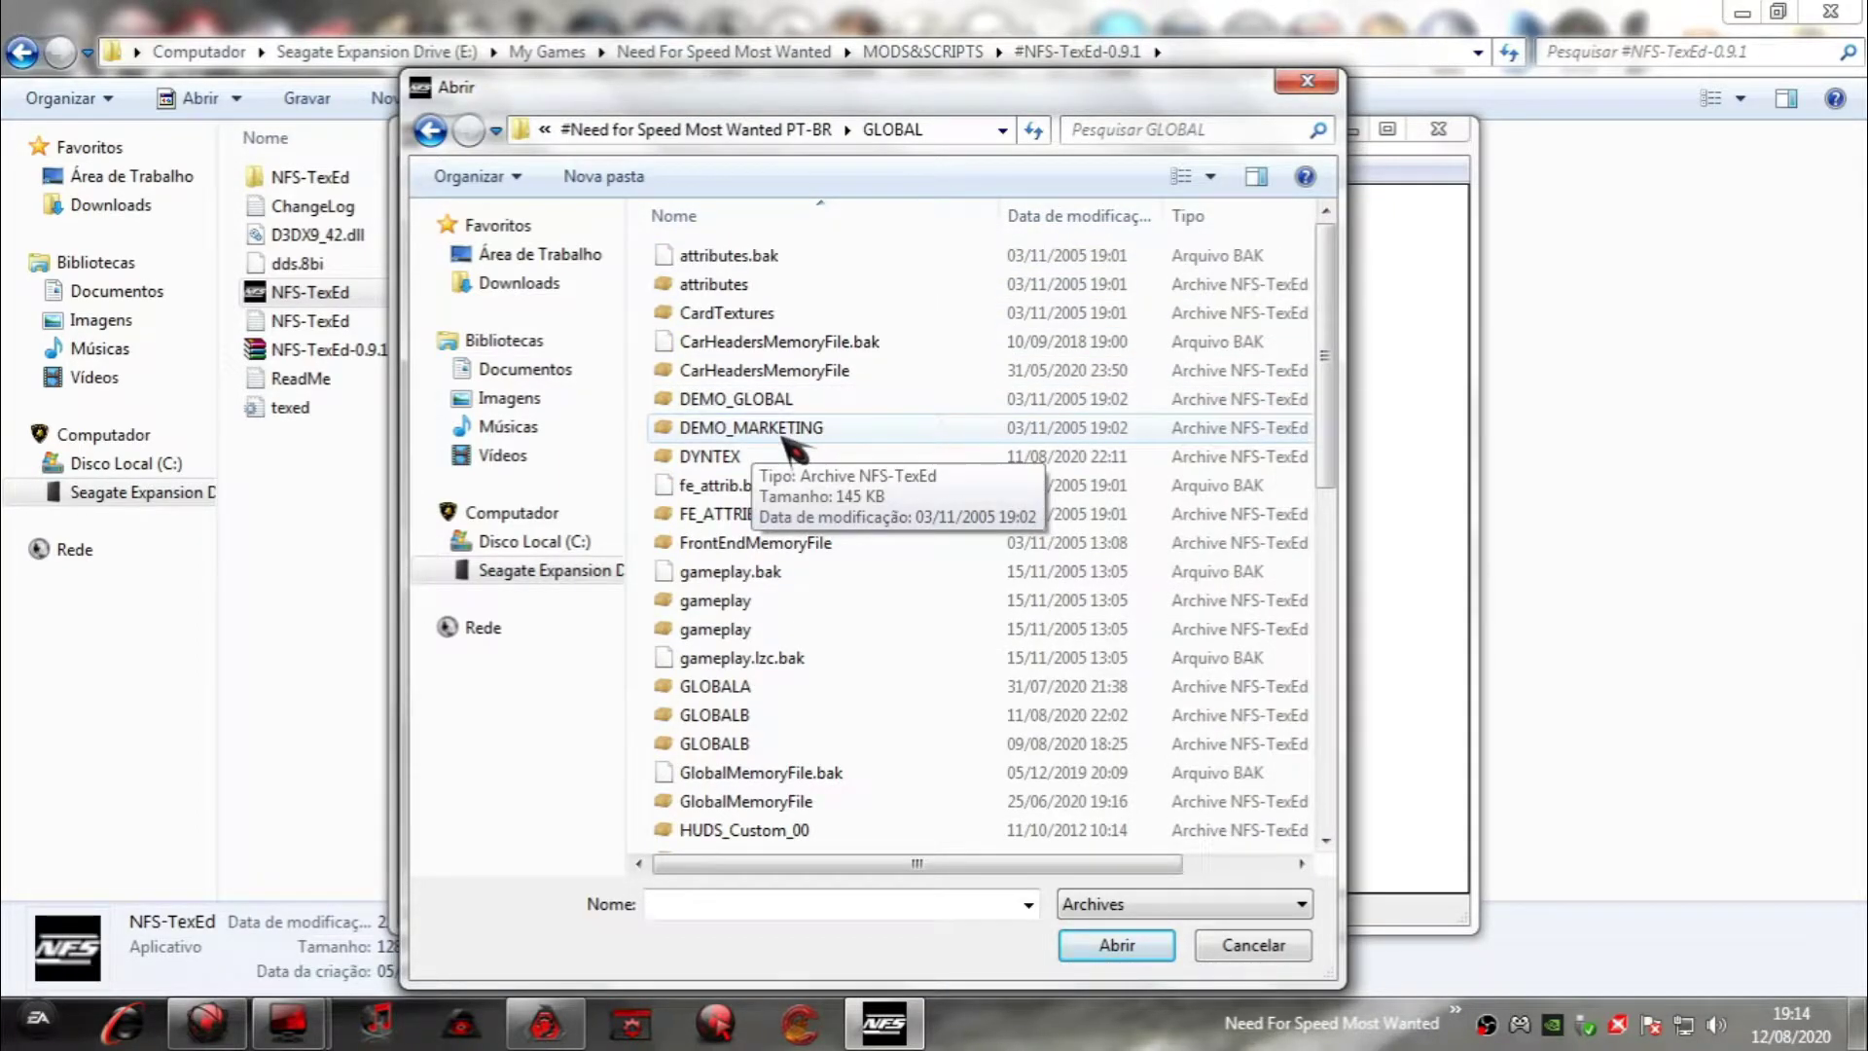
pyautogui.click(720, 747)
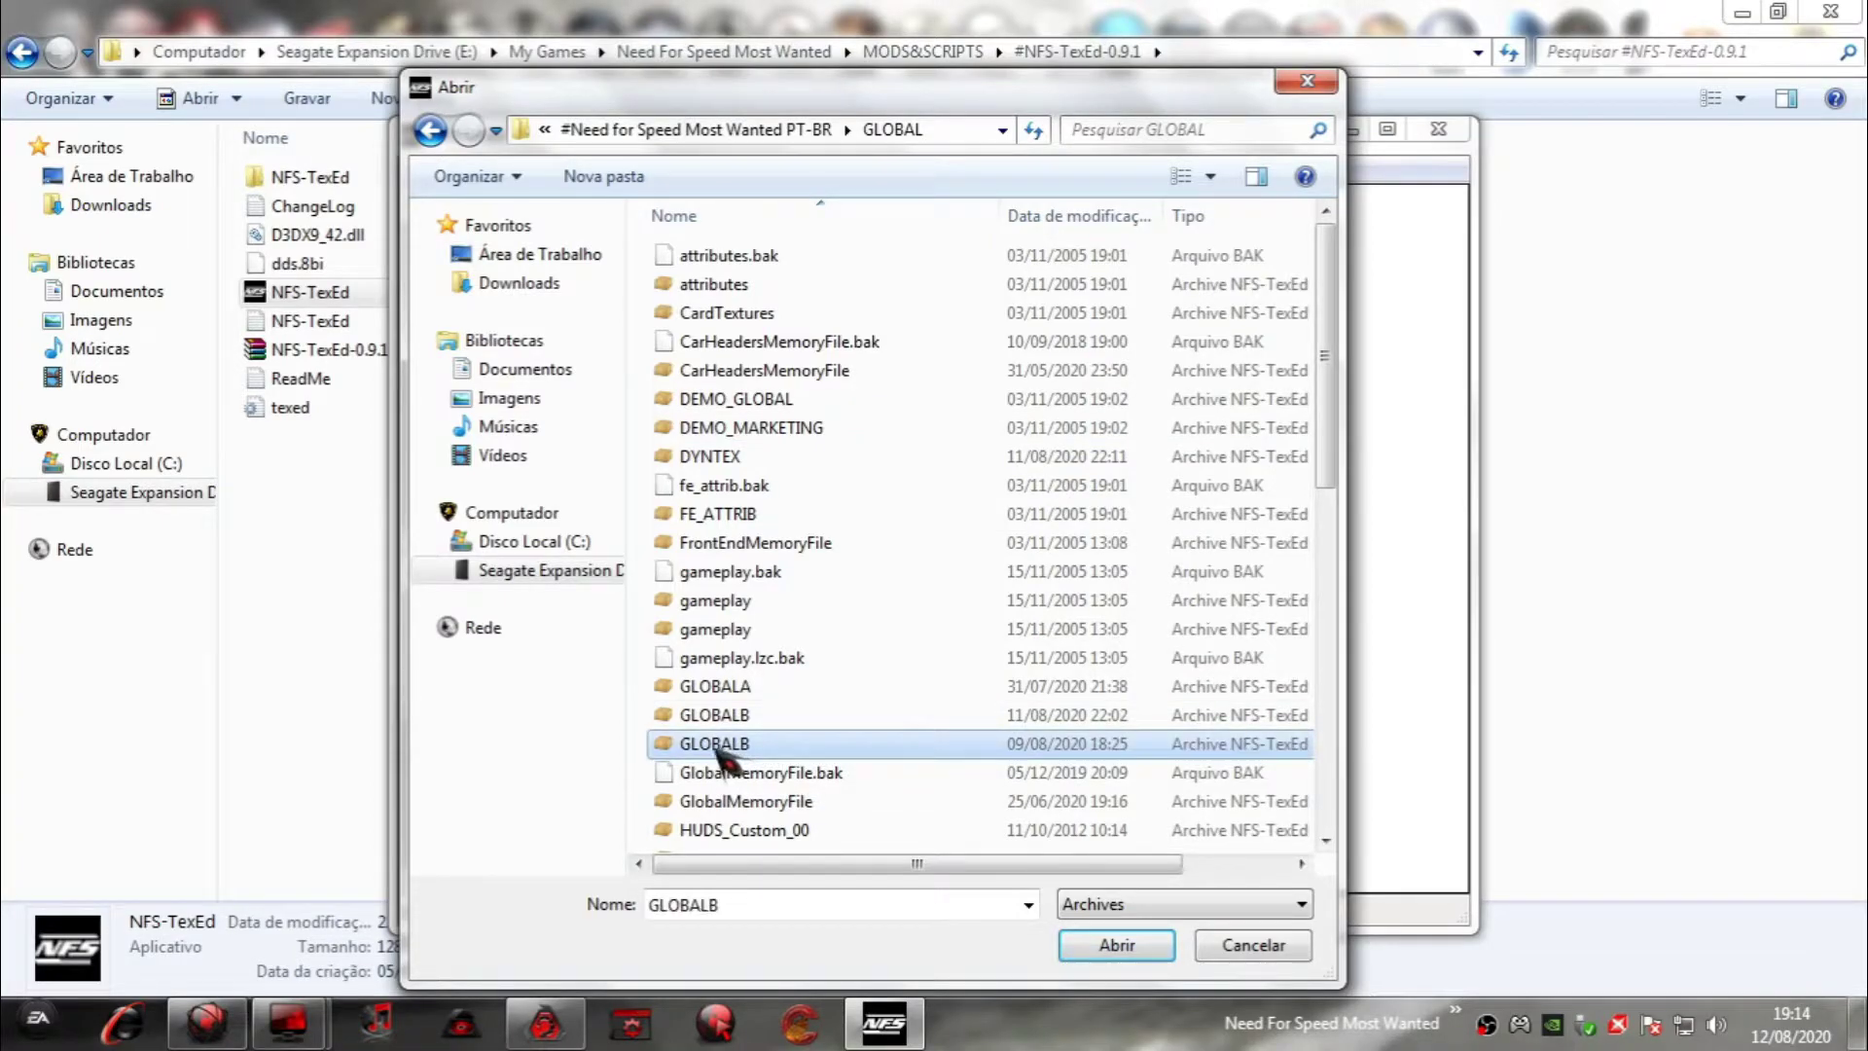
pyautogui.click(1117, 947)
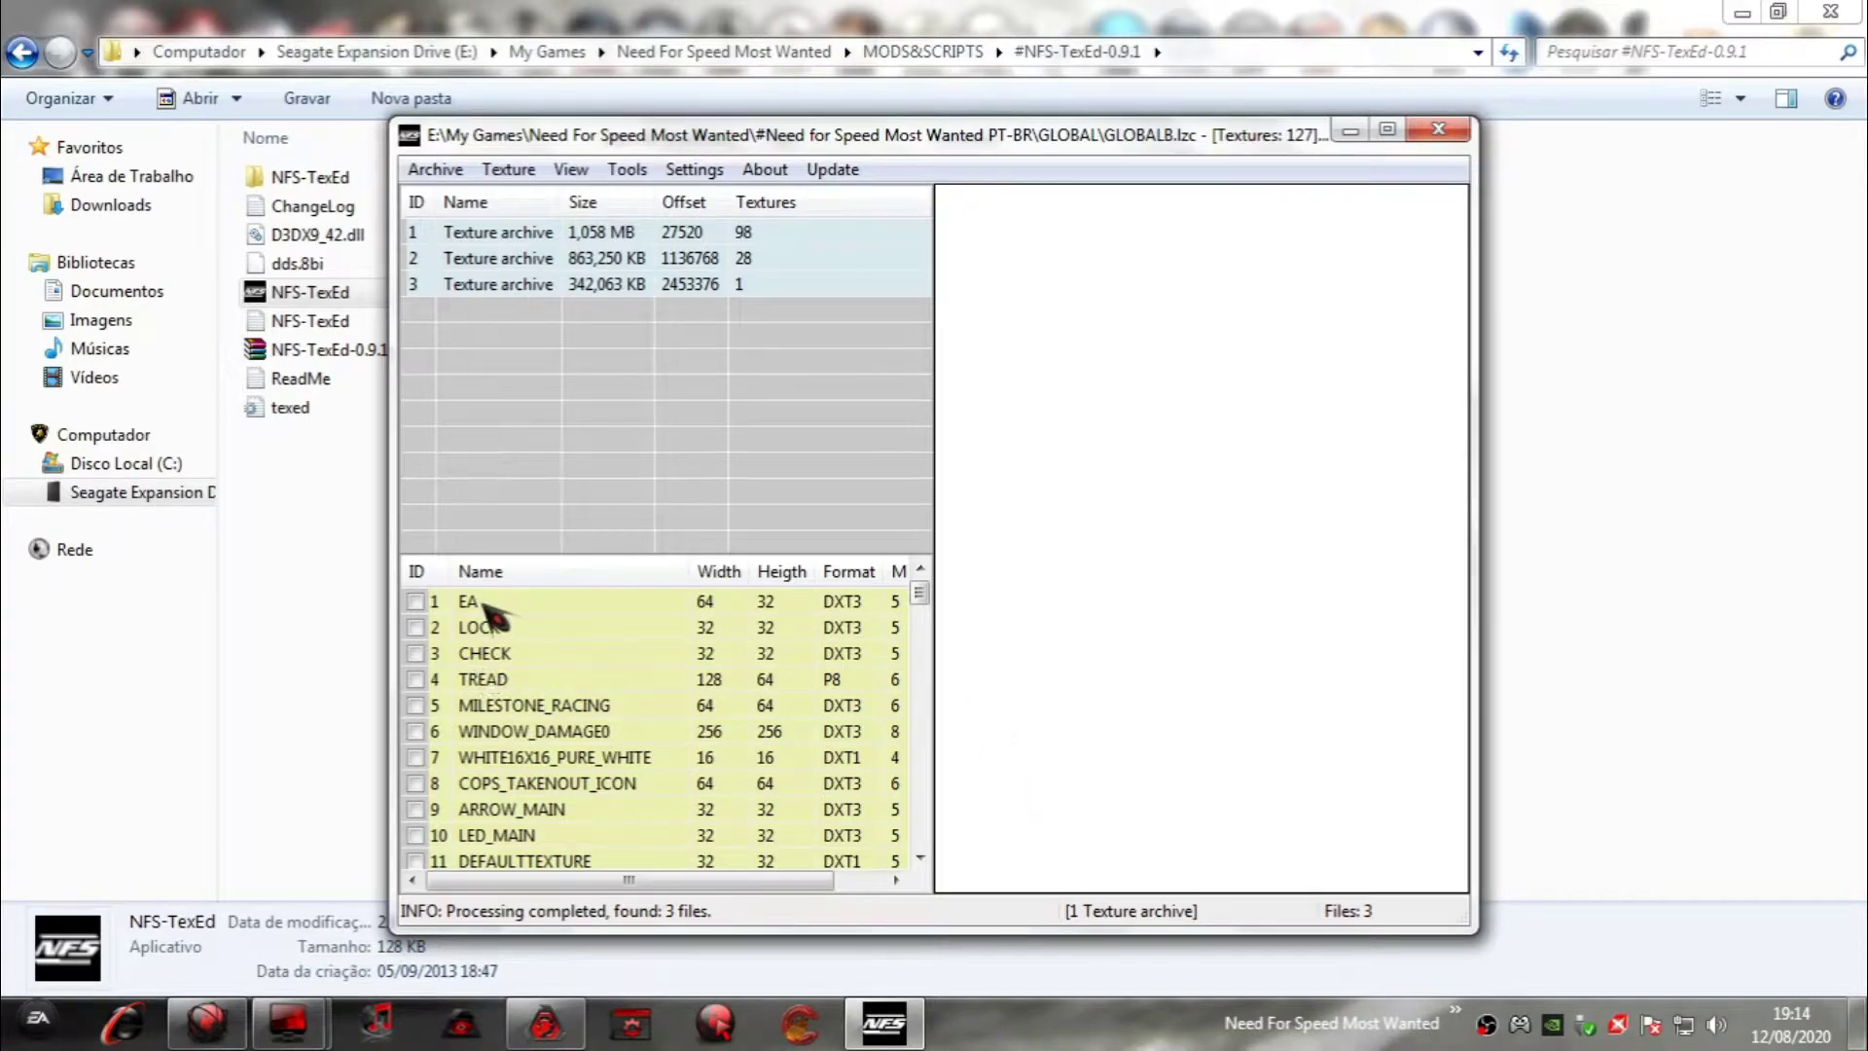
# Sort the textures of the first texture archive by name and check the CARSHADOW texture.
pyautogui.click(501, 235)
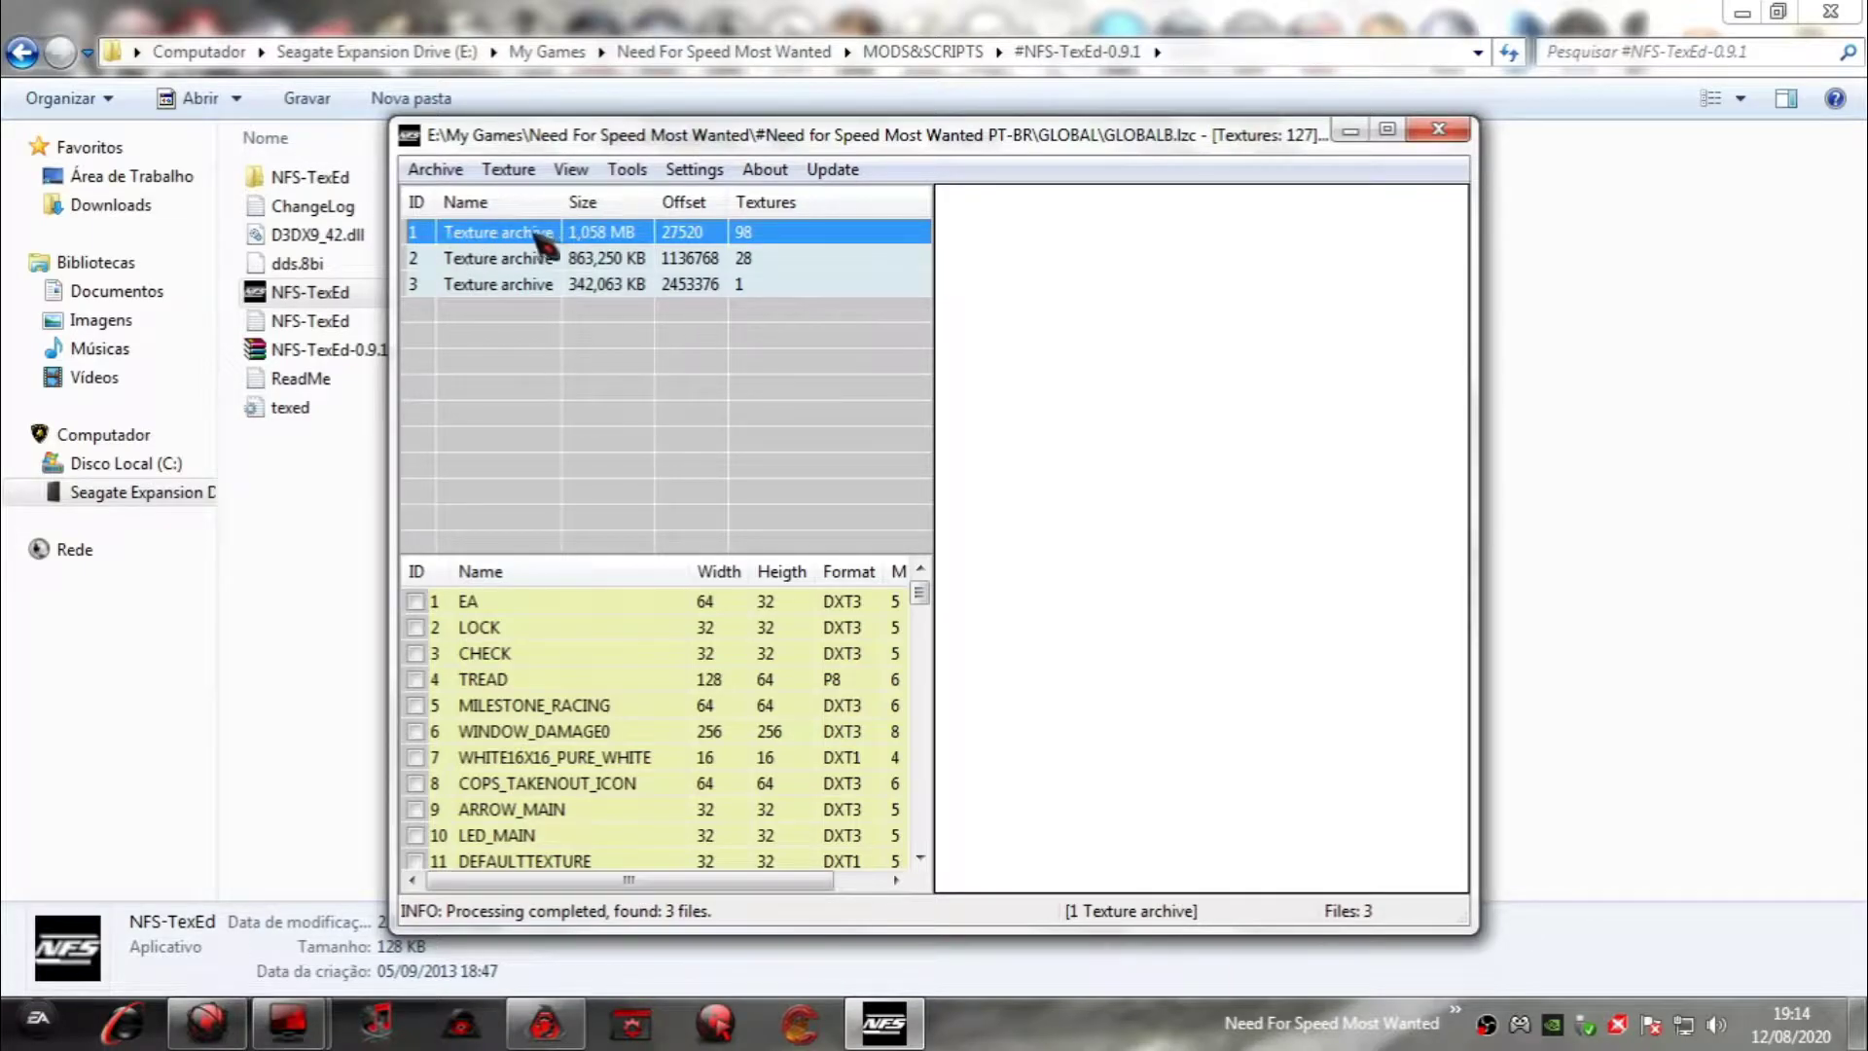
pyautogui.click(502, 602)
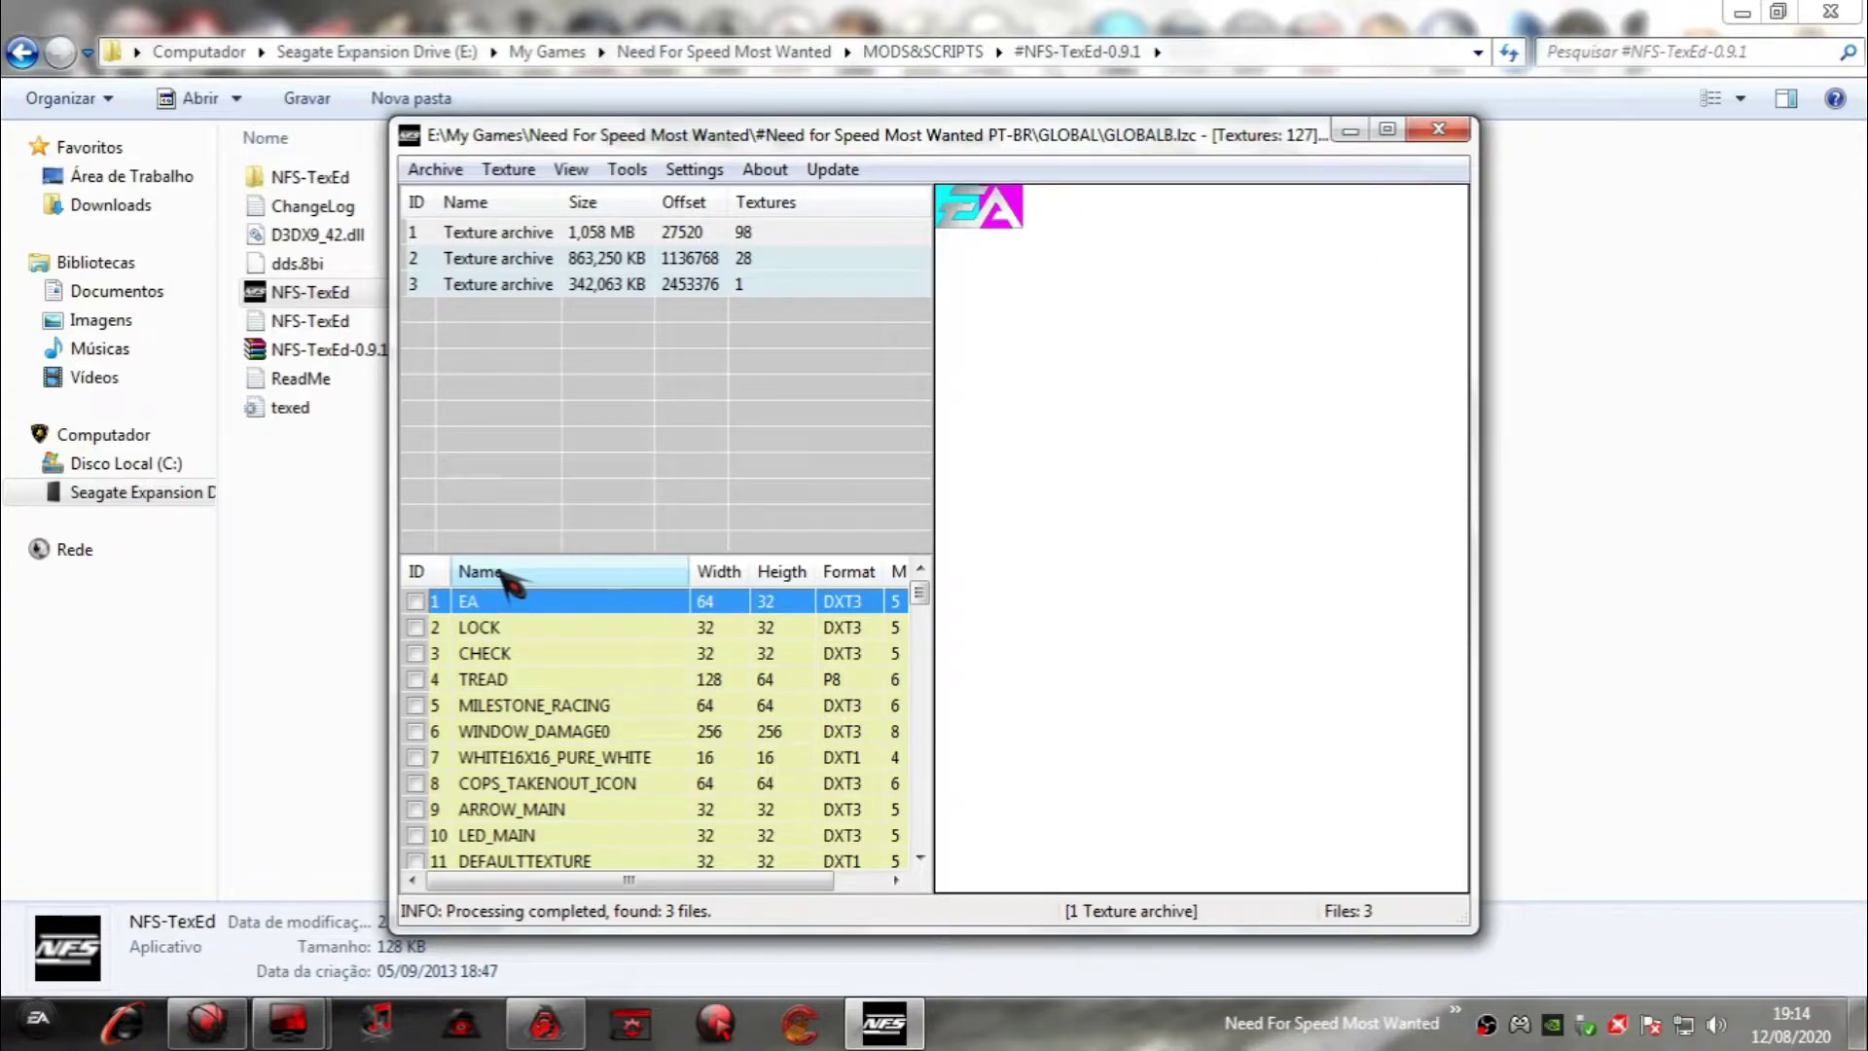
pyautogui.click(502, 574)
pyautogui.click(535, 731)
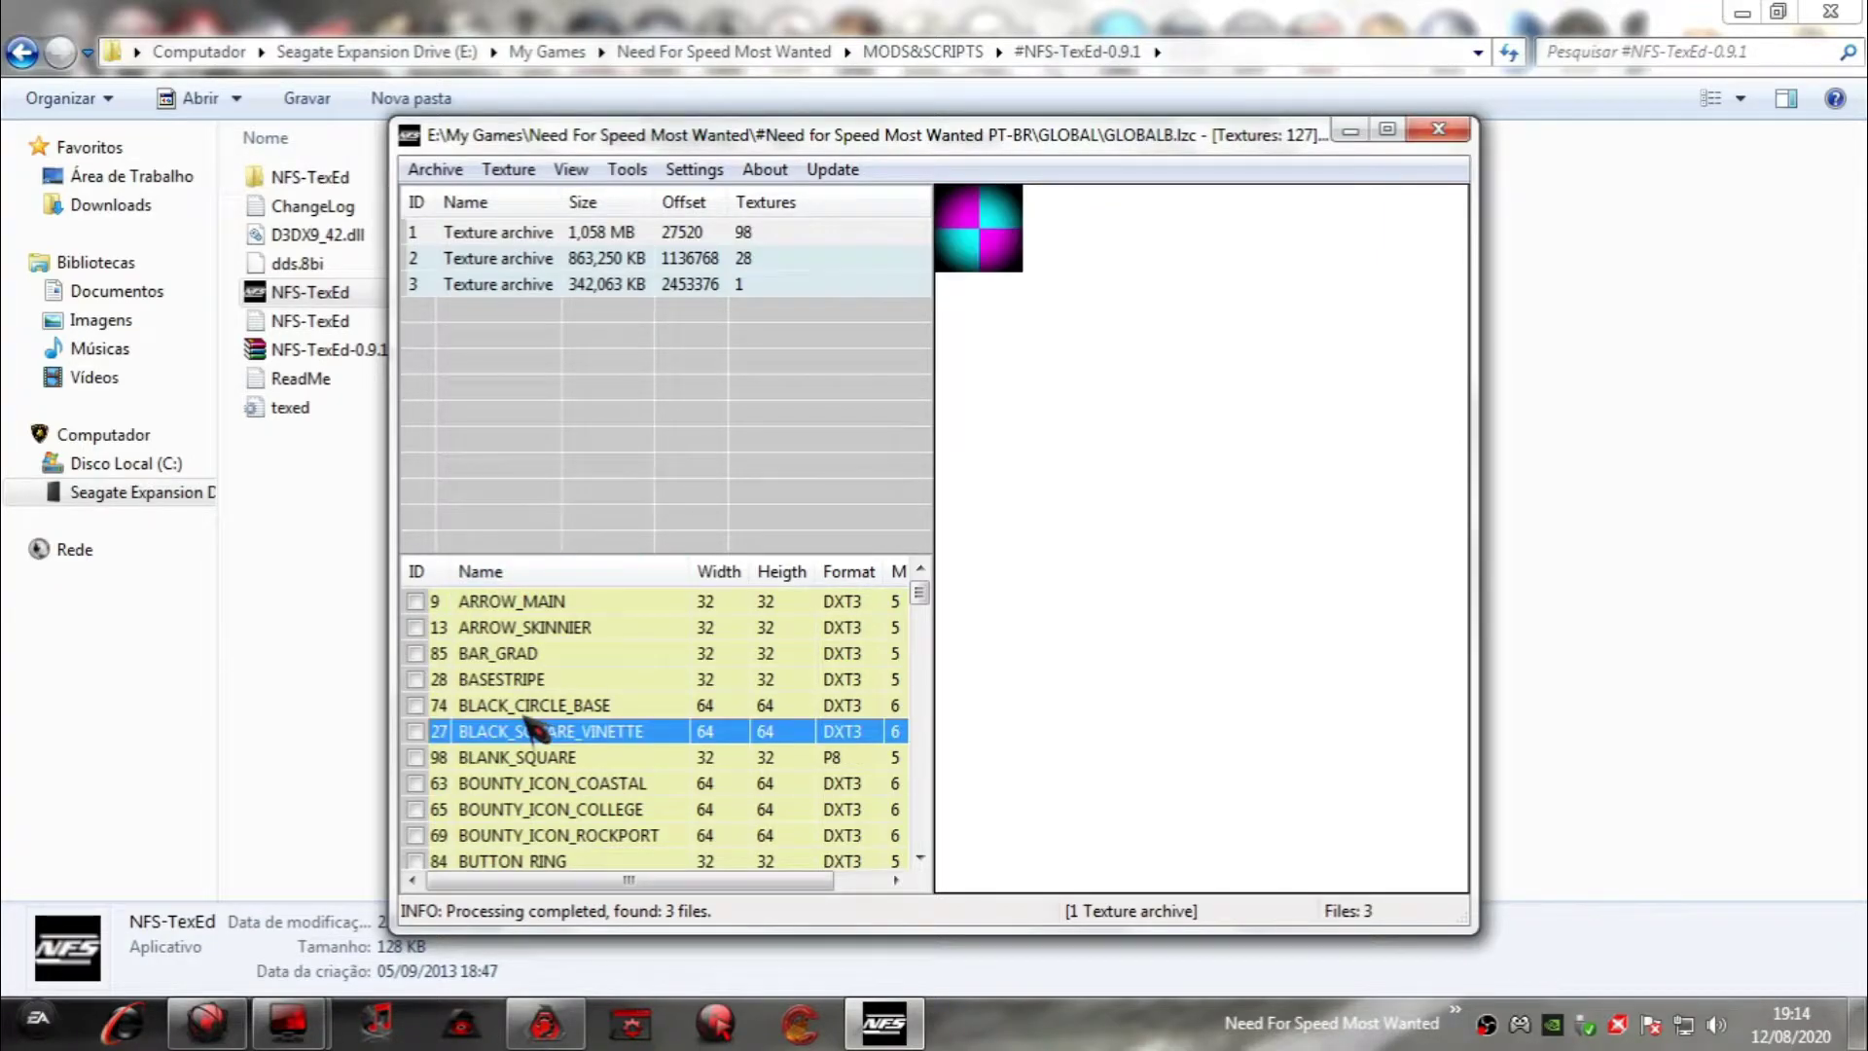
pyautogui.press('Down')
pyautogui.press('Down')
pyautogui.press('Down')
pyautogui.press('Down')
pyautogui.press('Down')
pyautogui.press('Down')
pyautogui.press('Down')
pyautogui.press('Down')
pyautogui.press('Down')
pyautogui.press('Up')
pyautogui.press('Up')
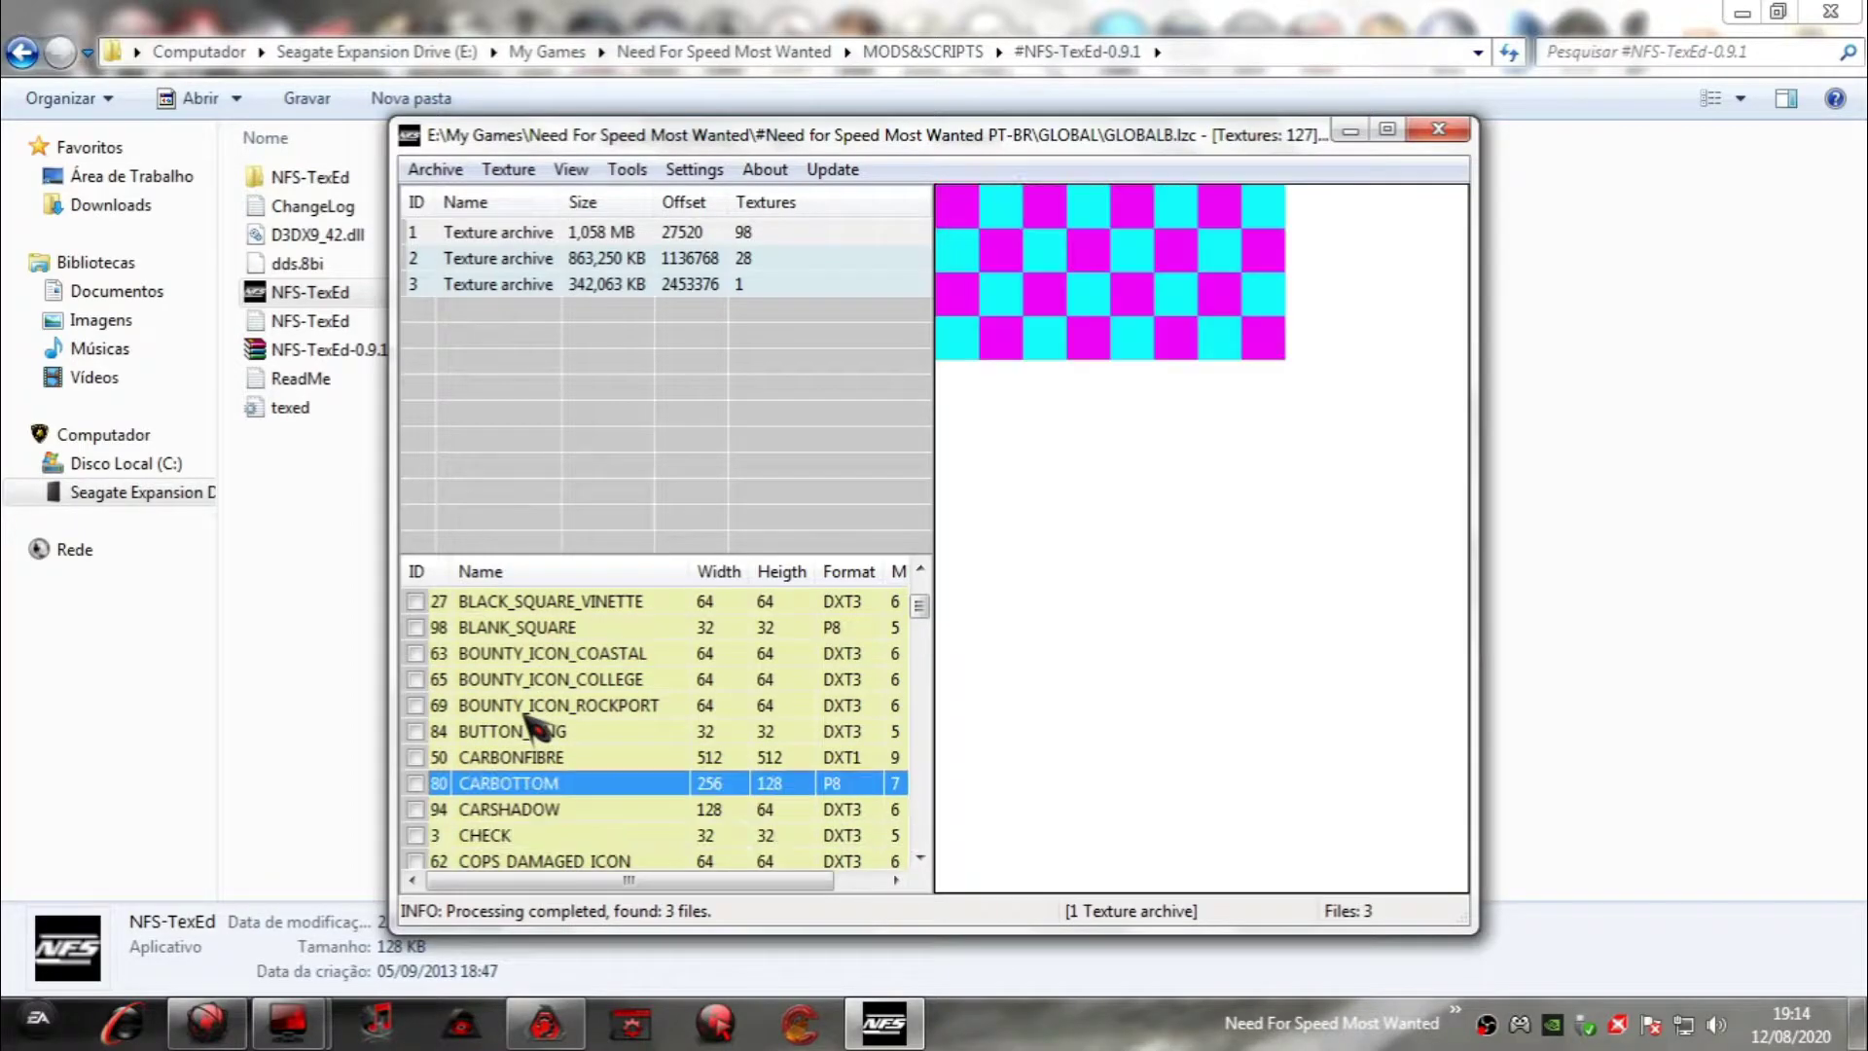
pyautogui.press('Down')
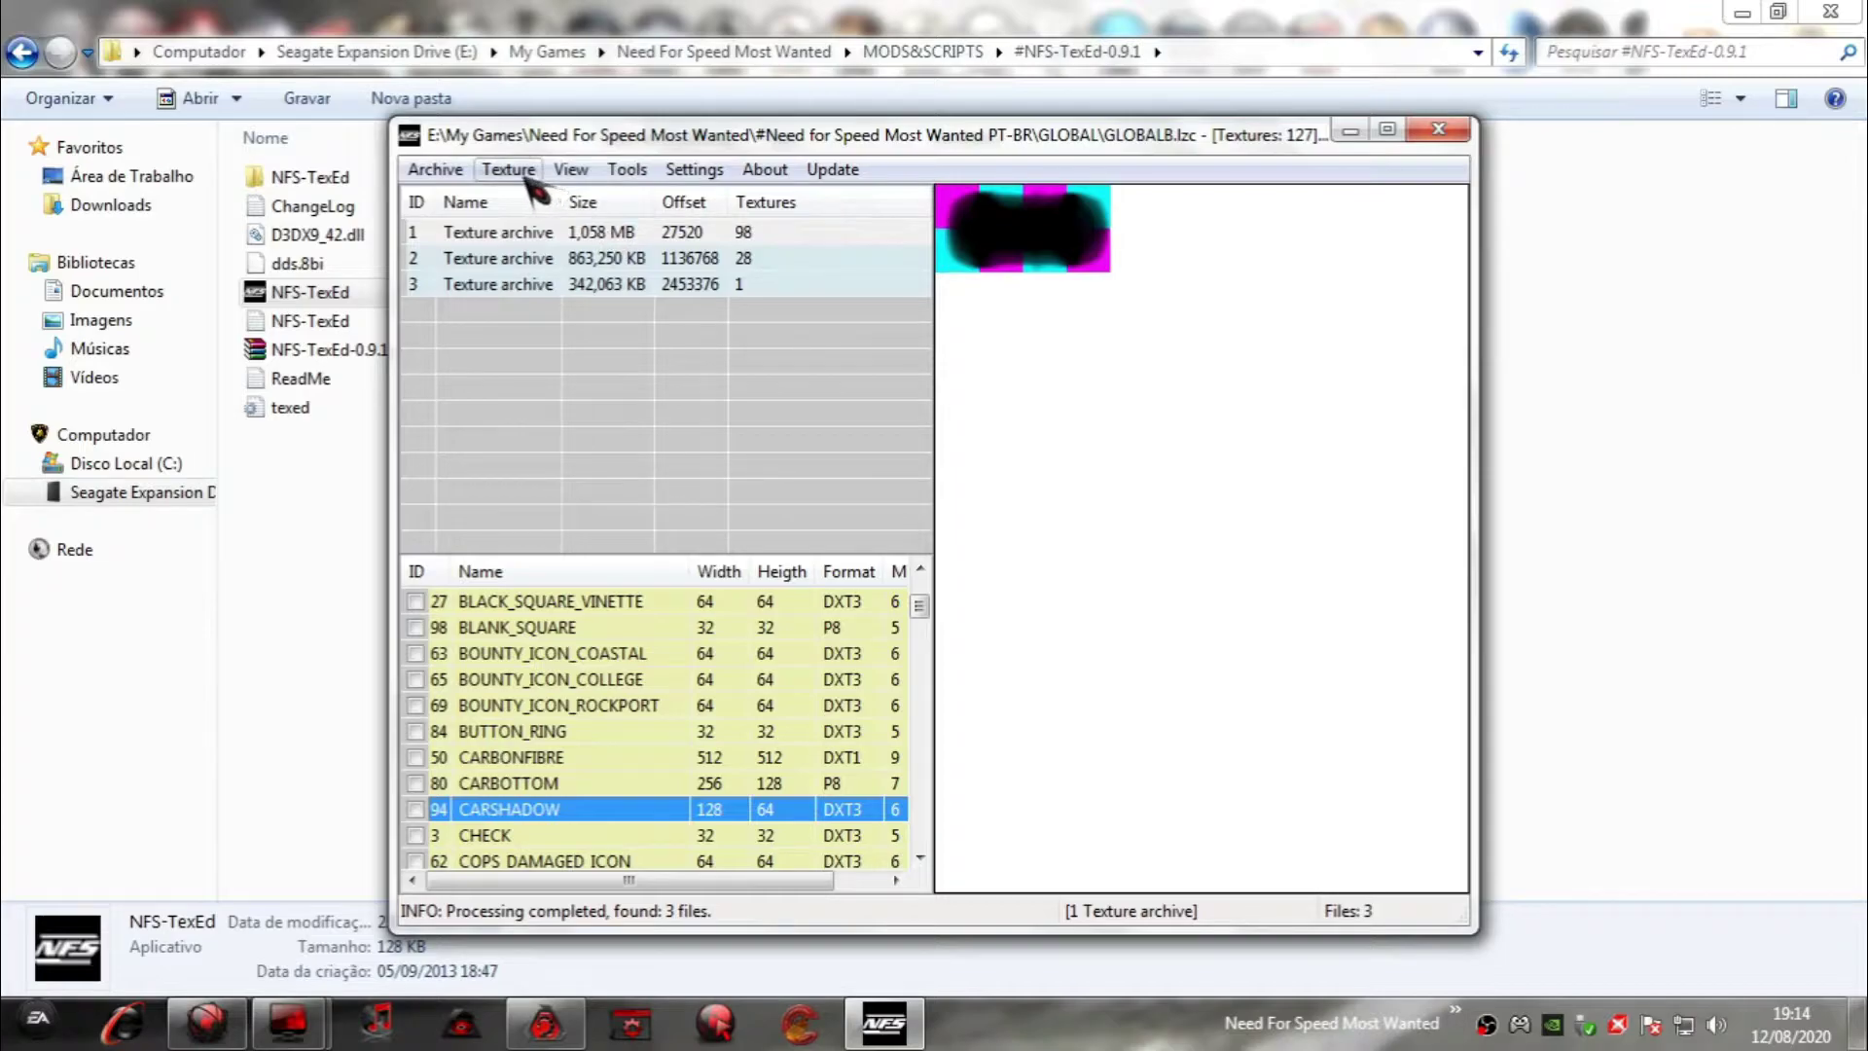
pyautogui.click(416, 808)
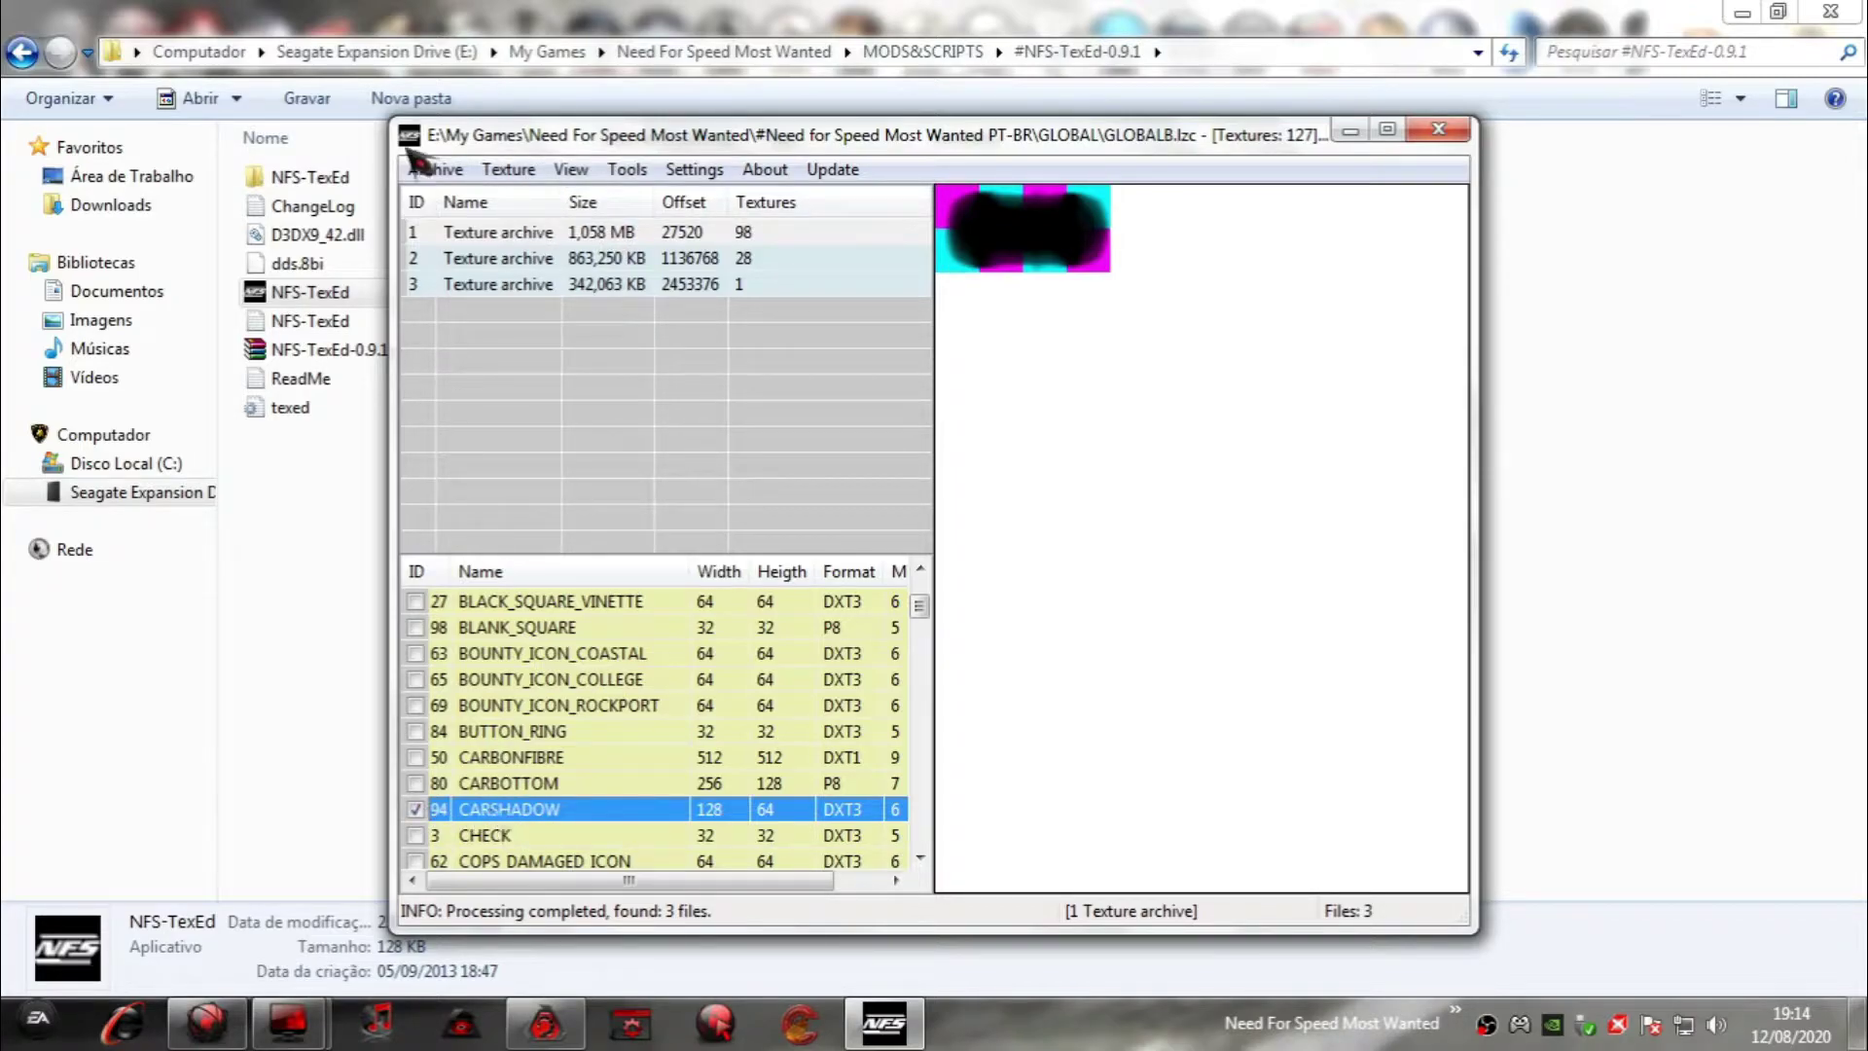
# Start a texture import for CARSHADOW and browse to the #Textura Neon folder inside MODS&SCRIPTS > #NFSMW Dark Night (v0.0.0.1) on drive E.
pyautogui.click(508, 170)
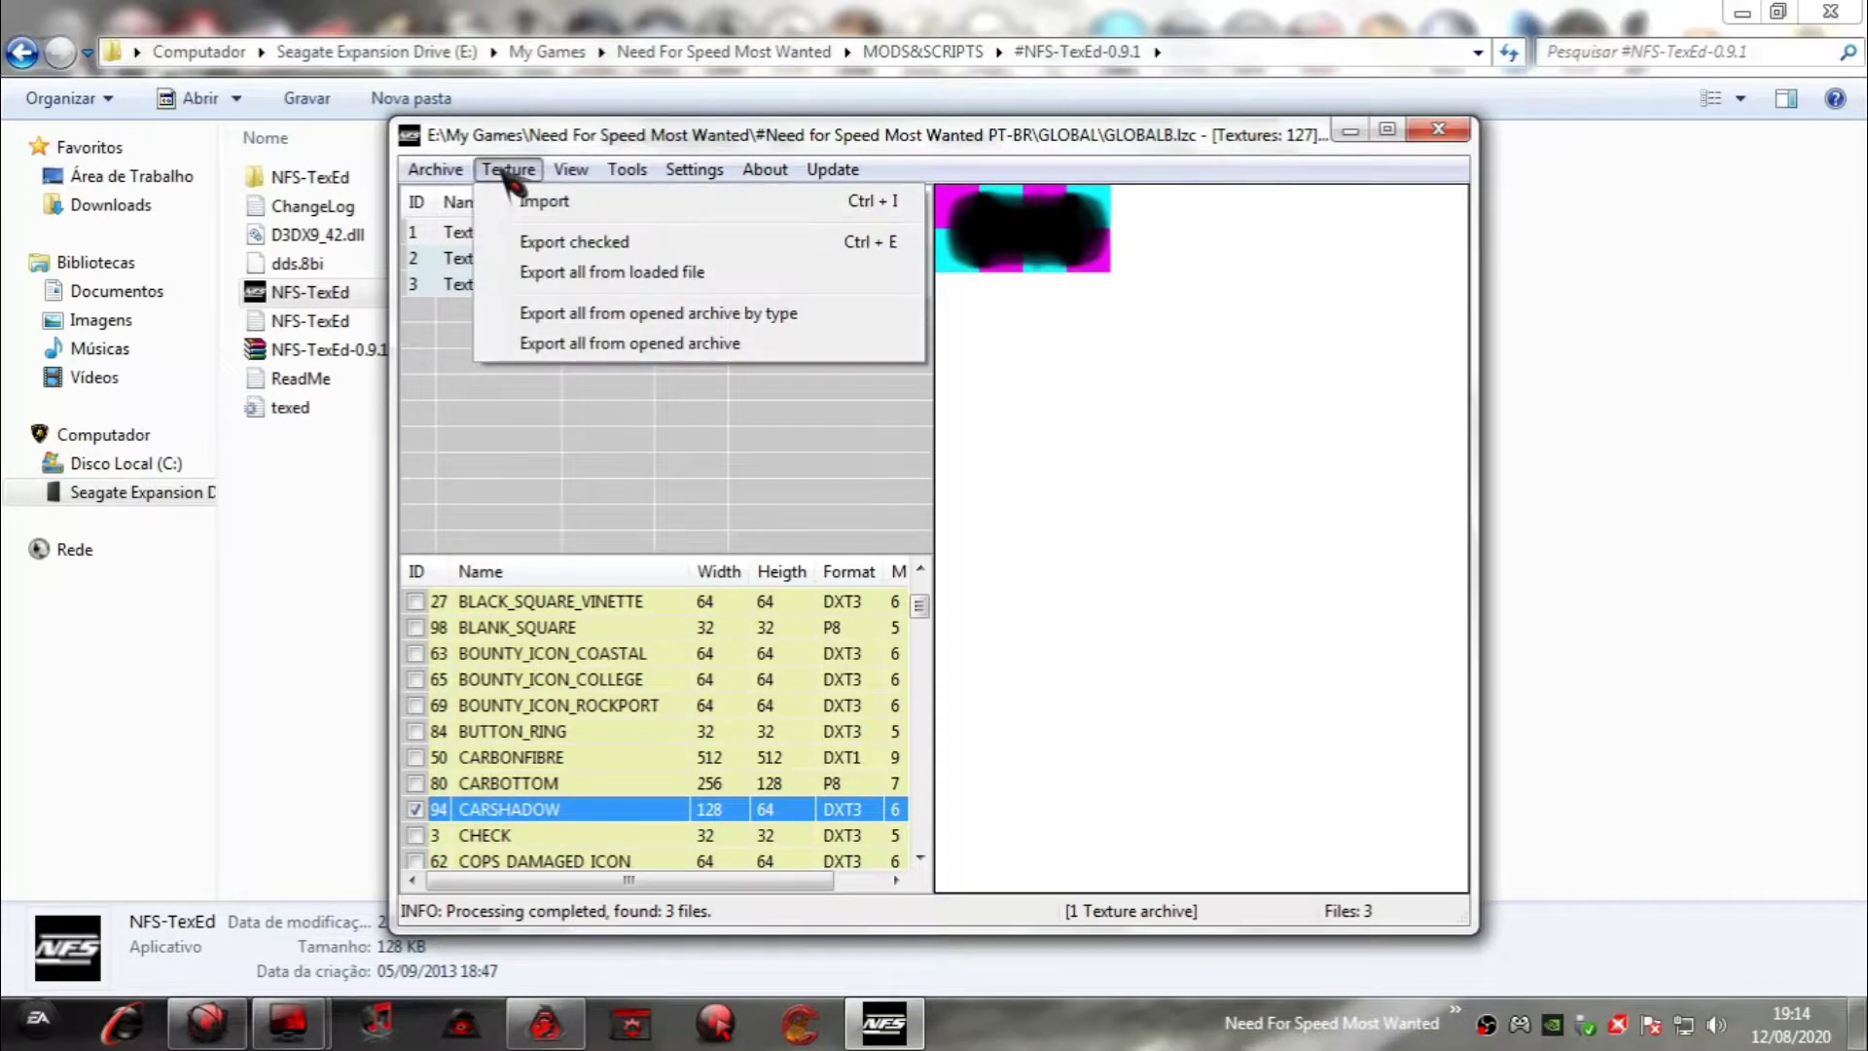
pyautogui.click(544, 201)
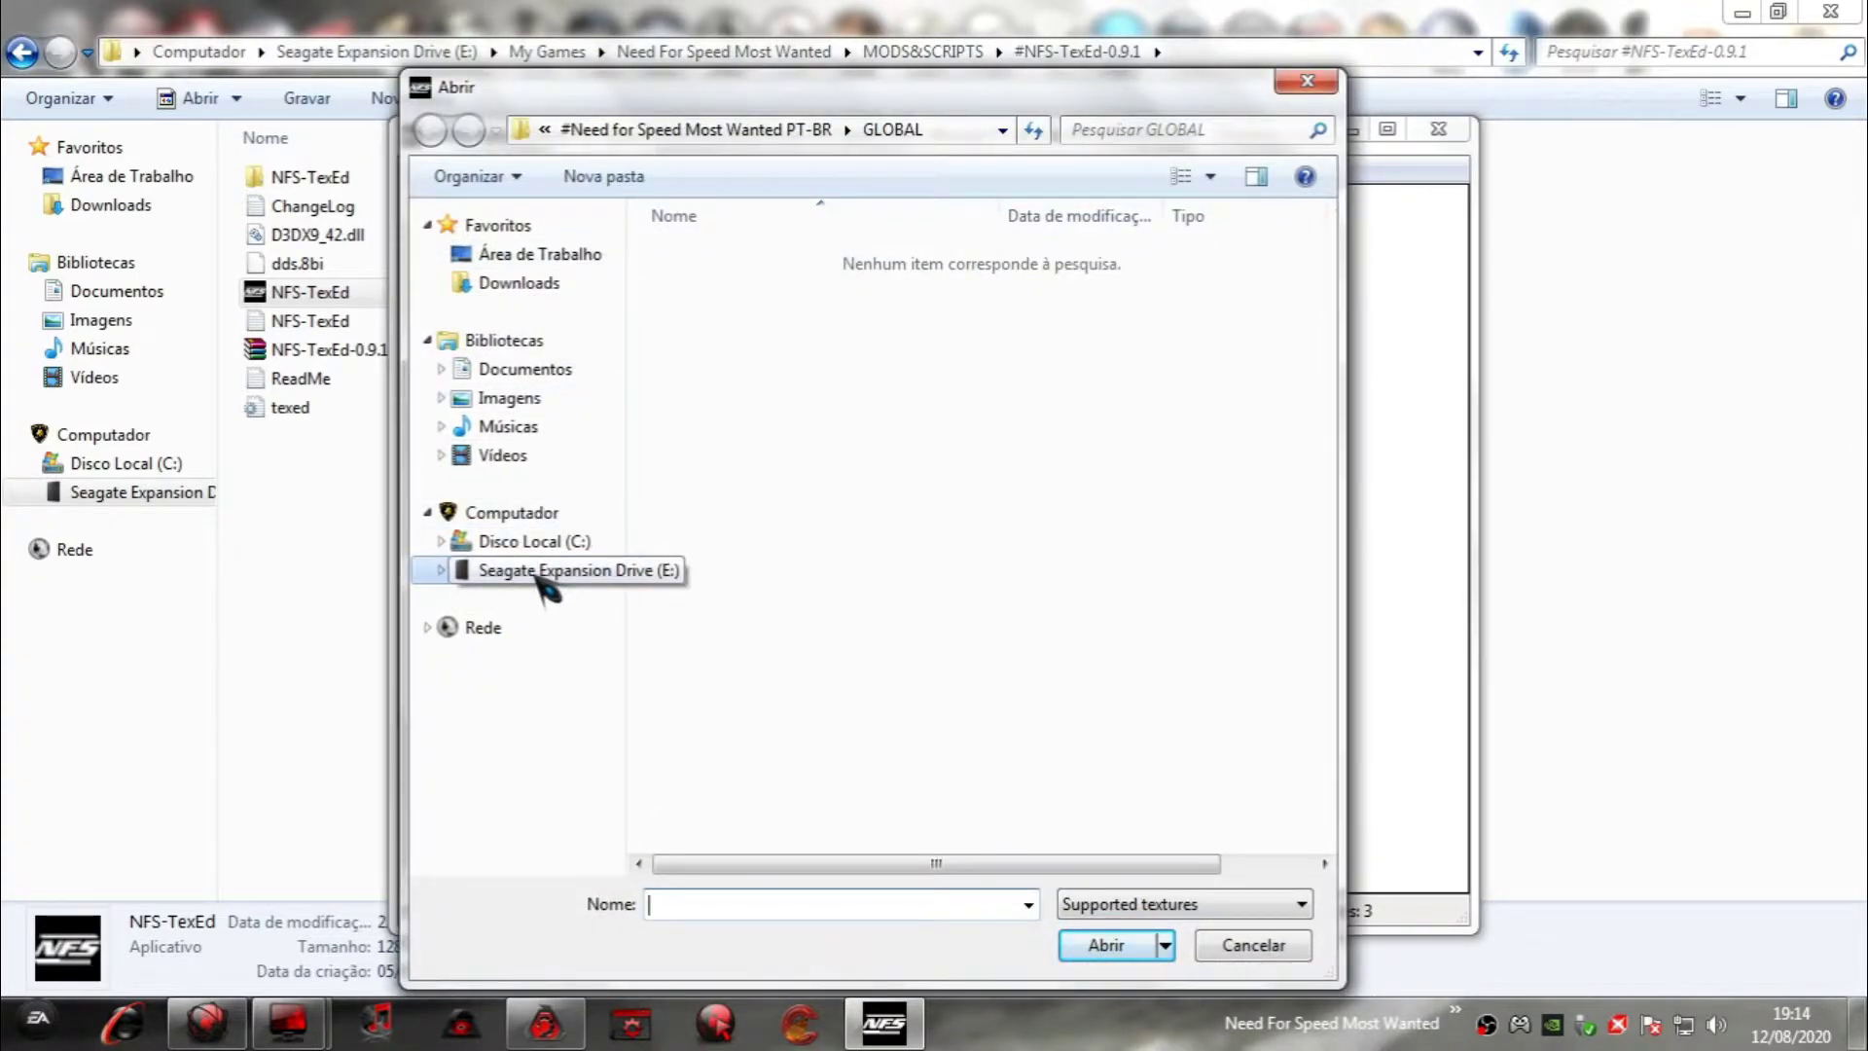
pyautogui.click(538, 572)
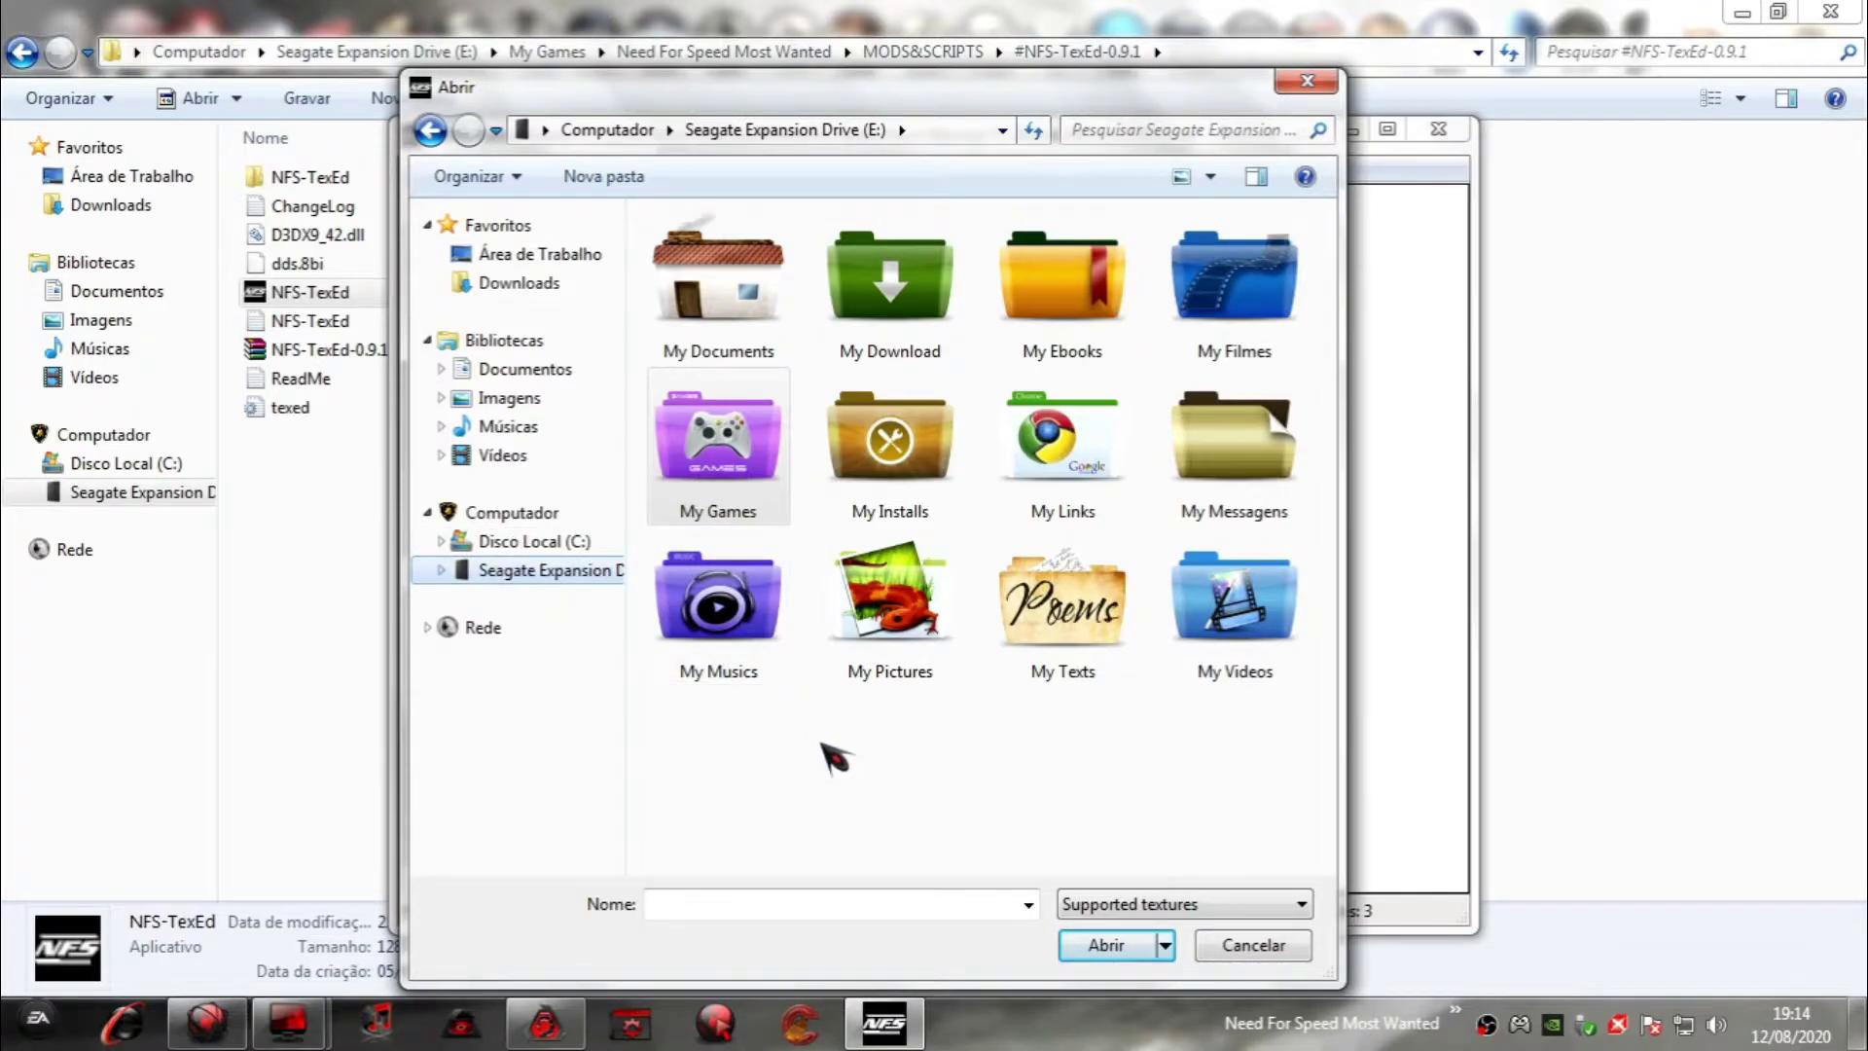
pyautogui.click(744, 451)
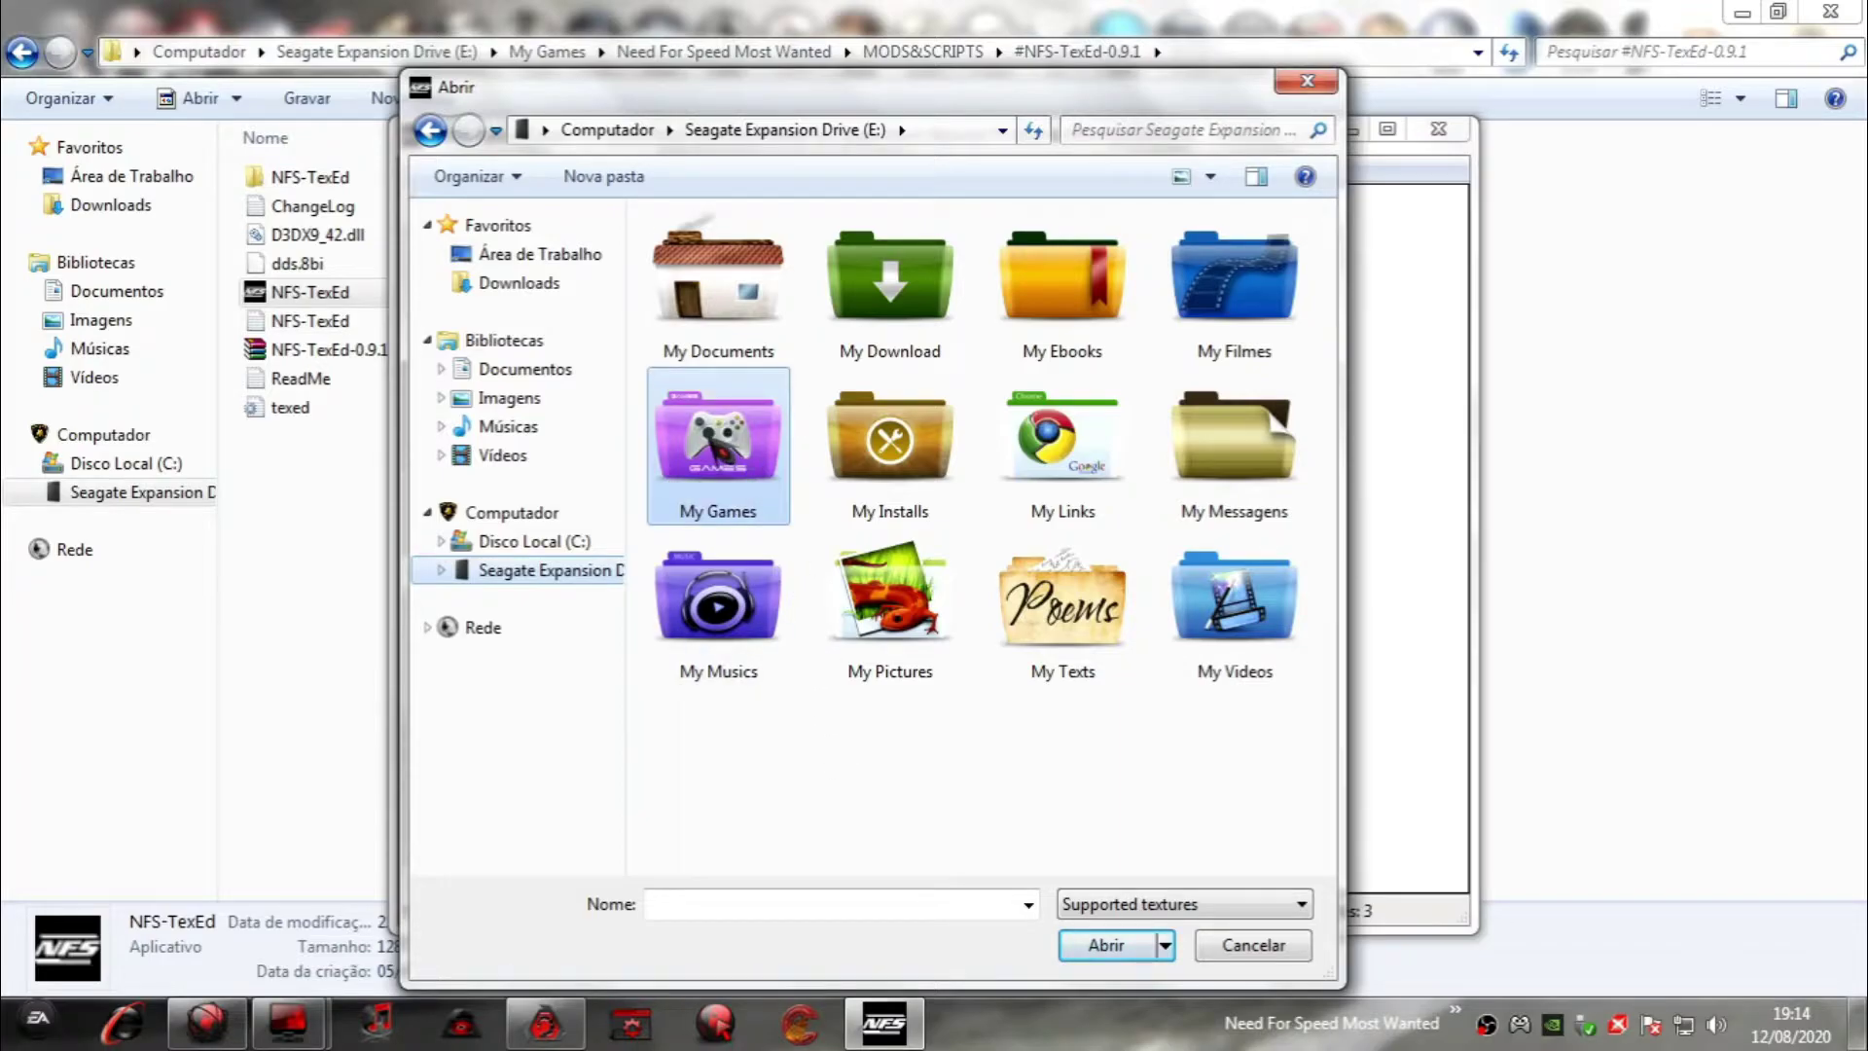
pyautogui.doubleClick(744, 450)
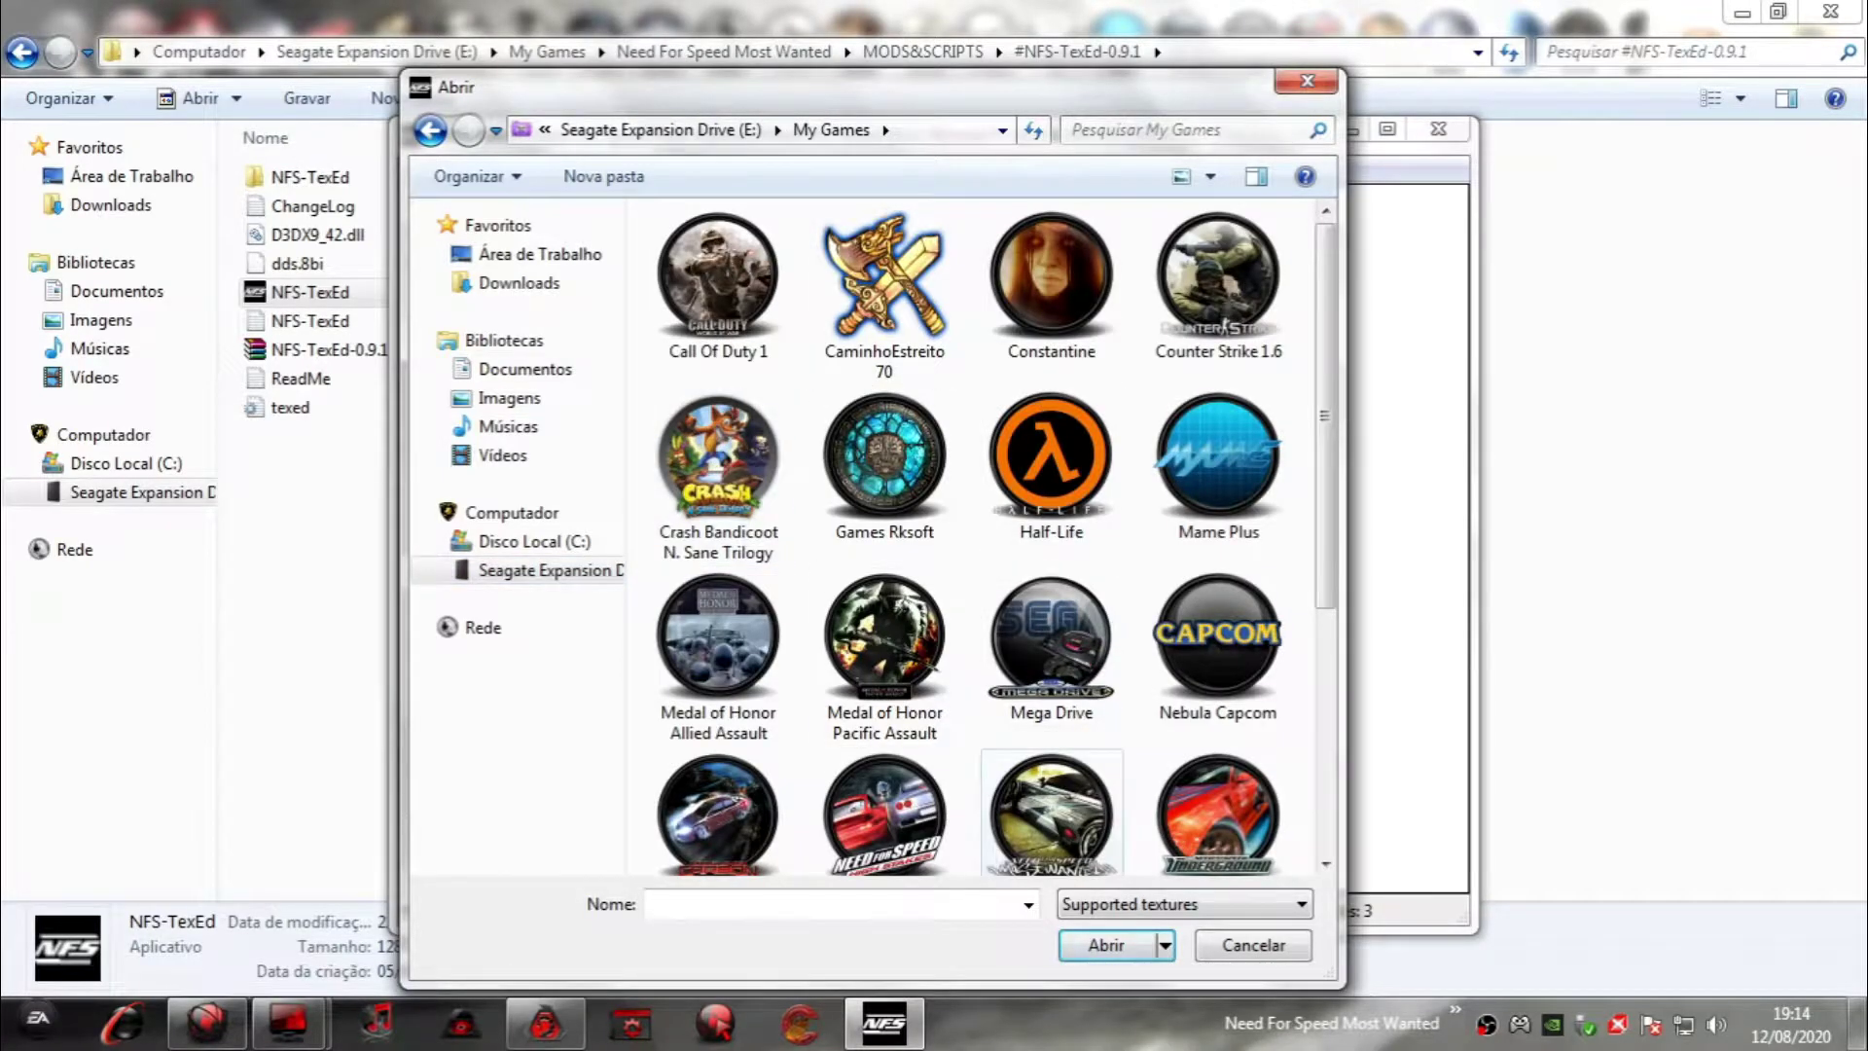
pyautogui.doubleClick(1055, 812)
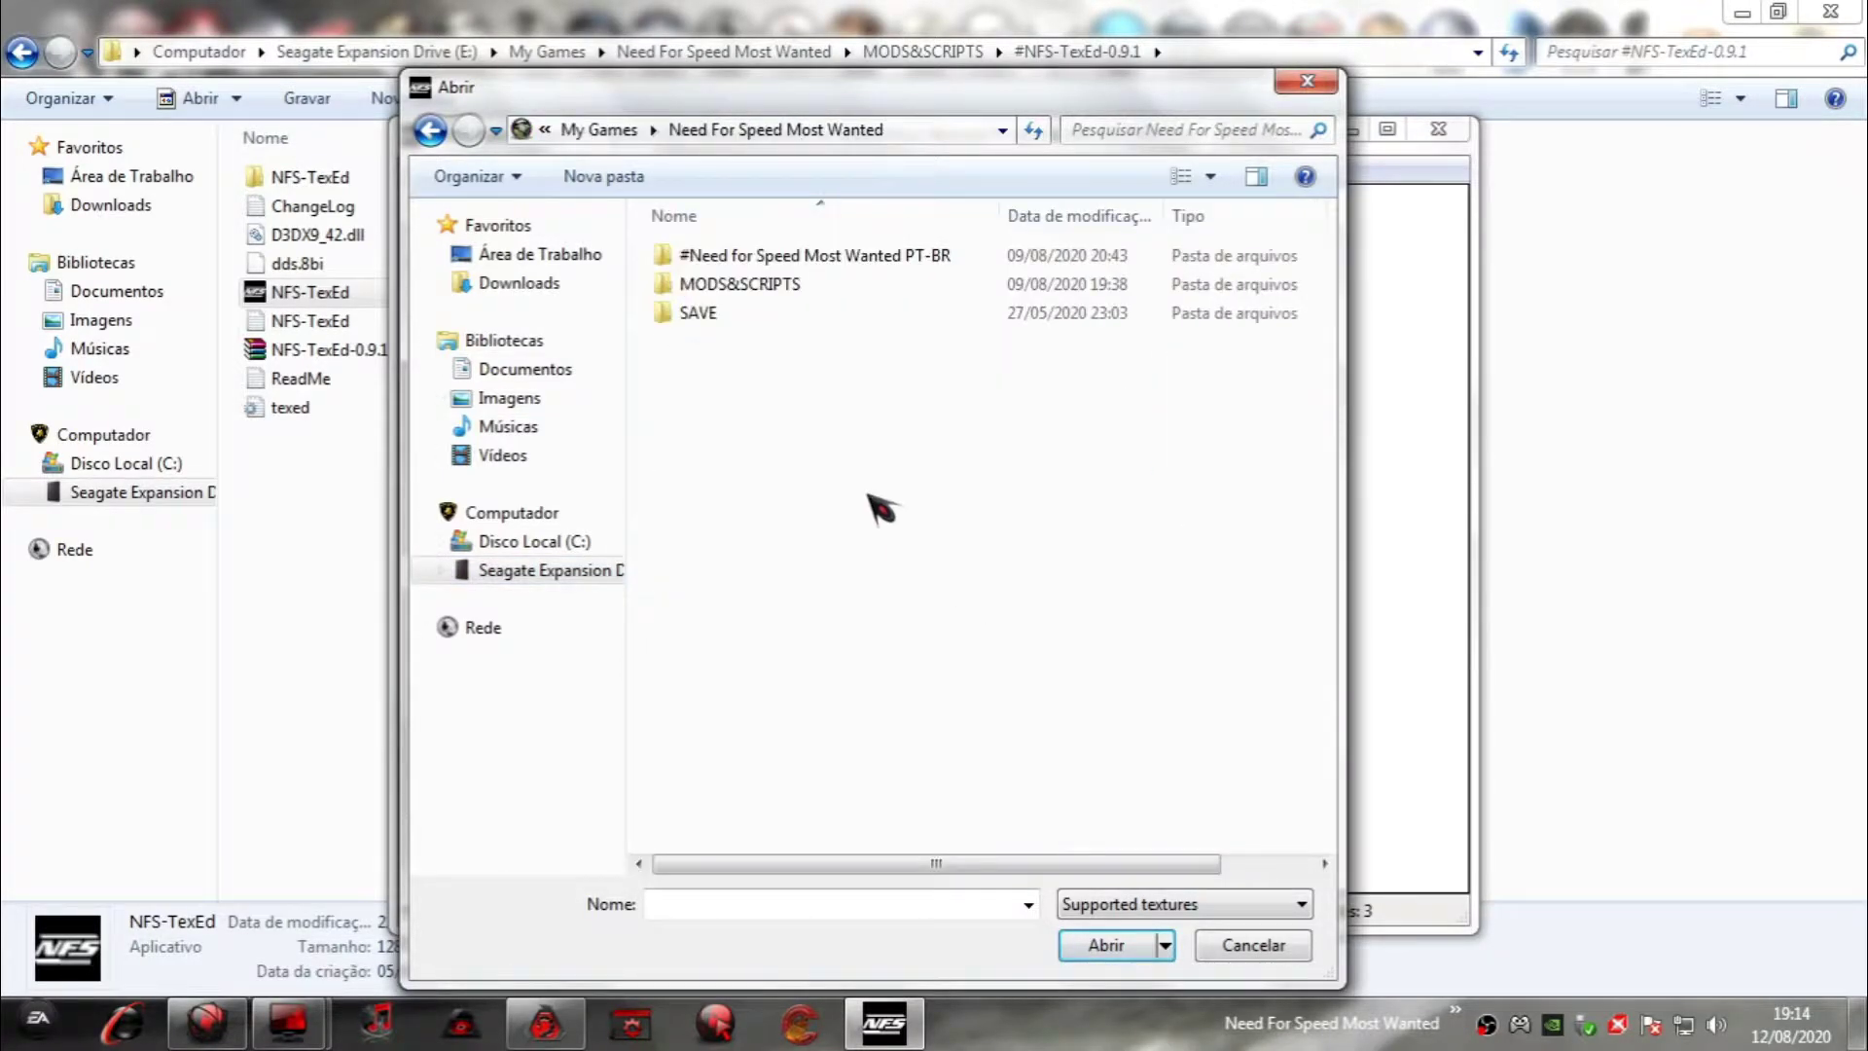
pyautogui.doubleClick(746, 292)
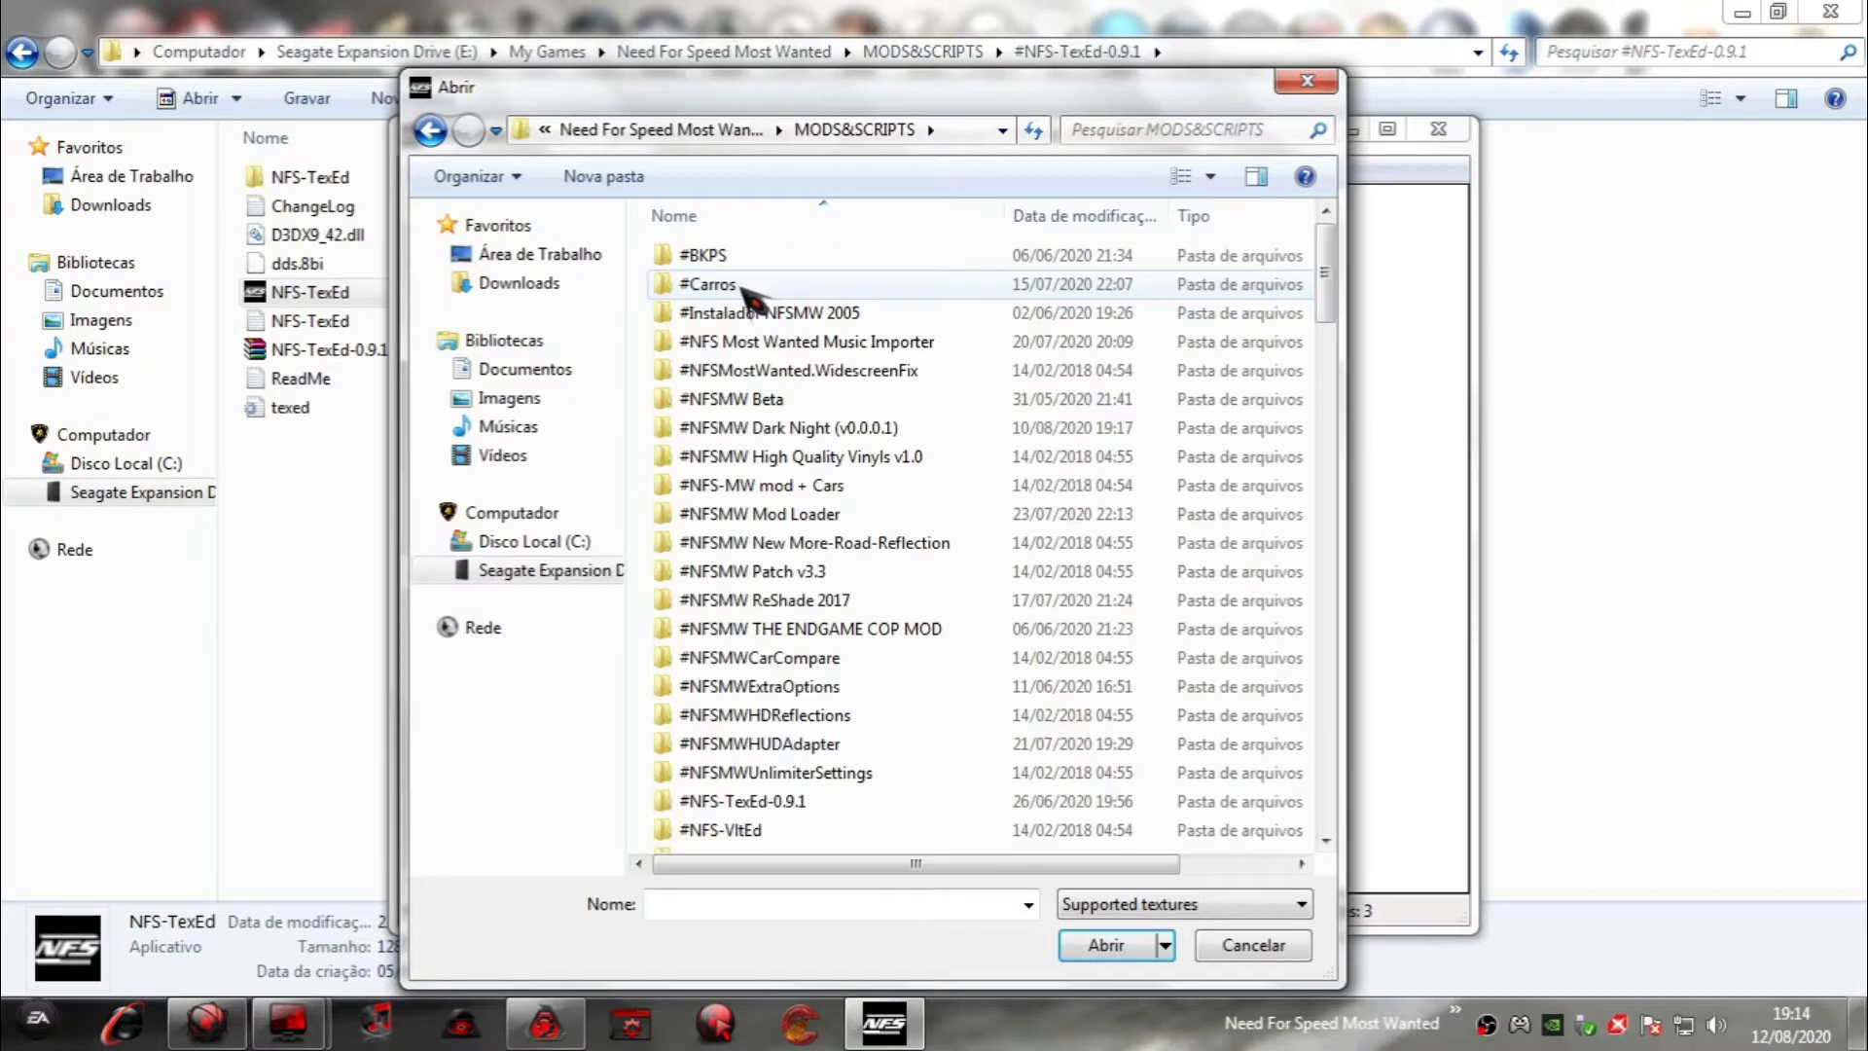
pyautogui.doubleClick(788, 429)
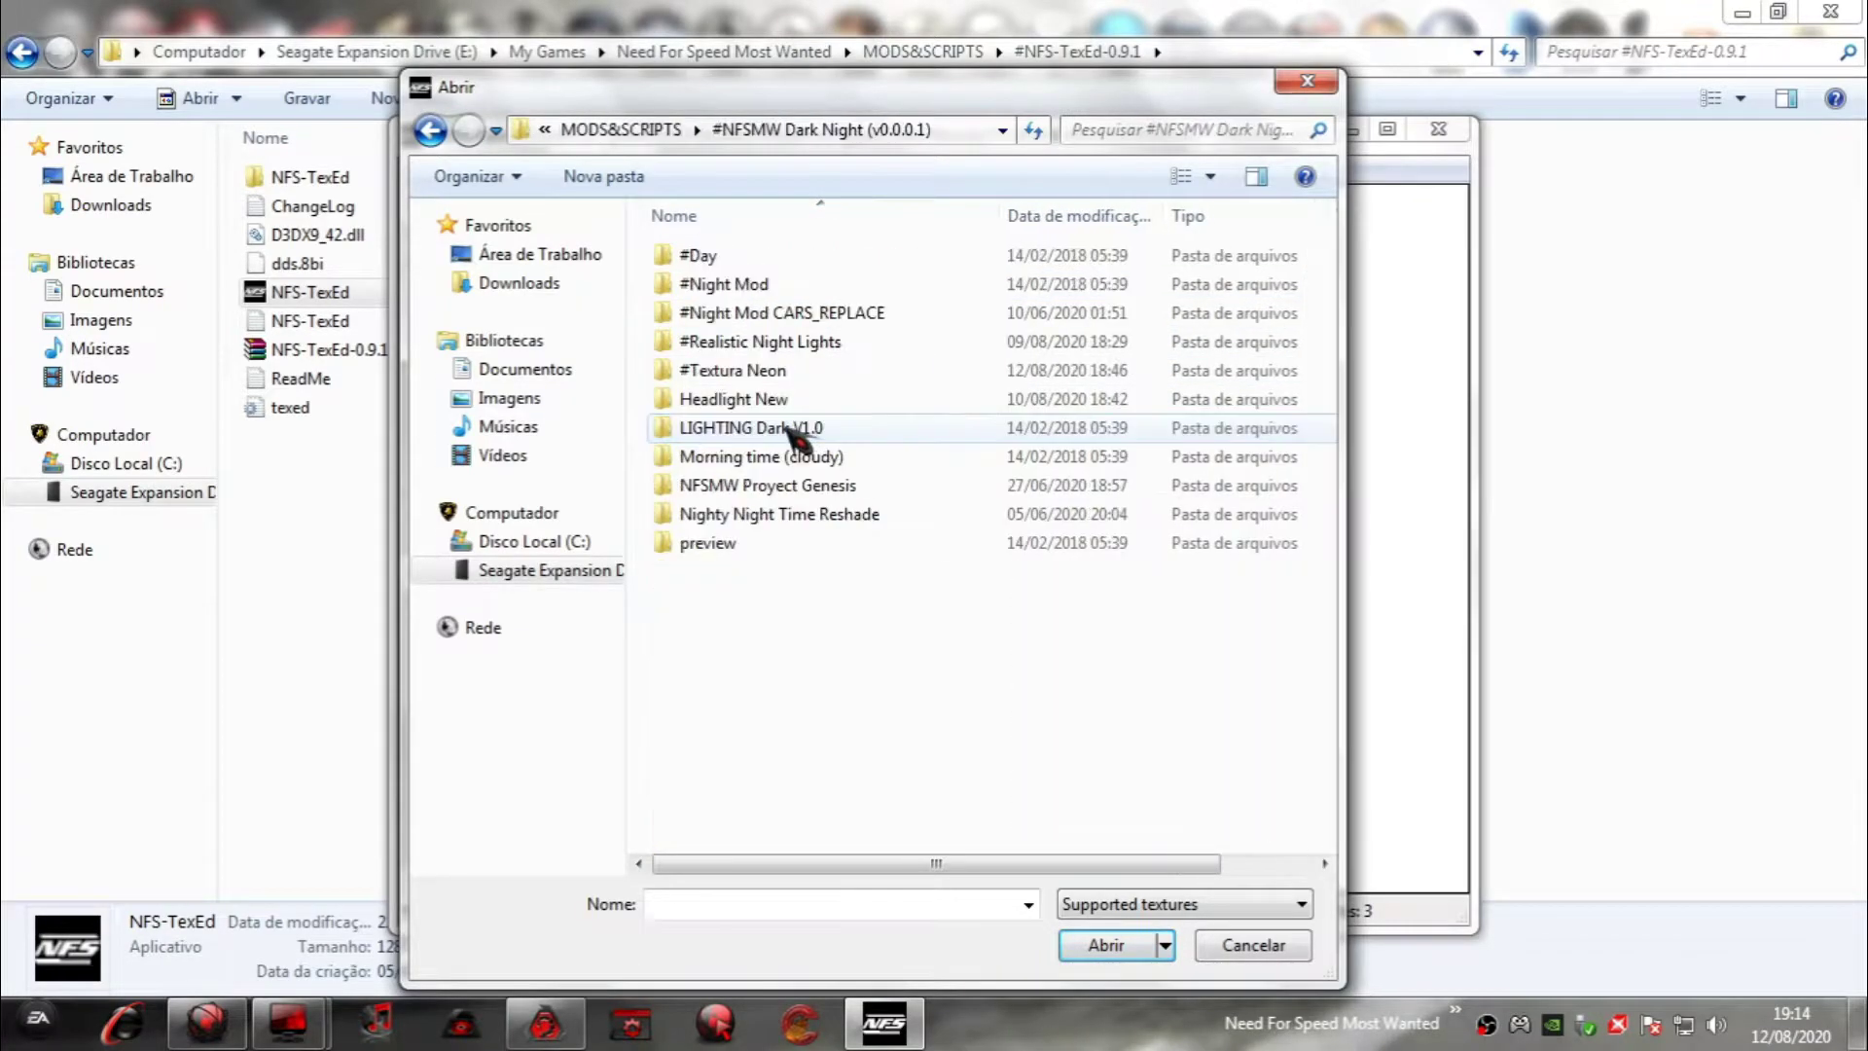
pyautogui.doubleClick(759, 371)
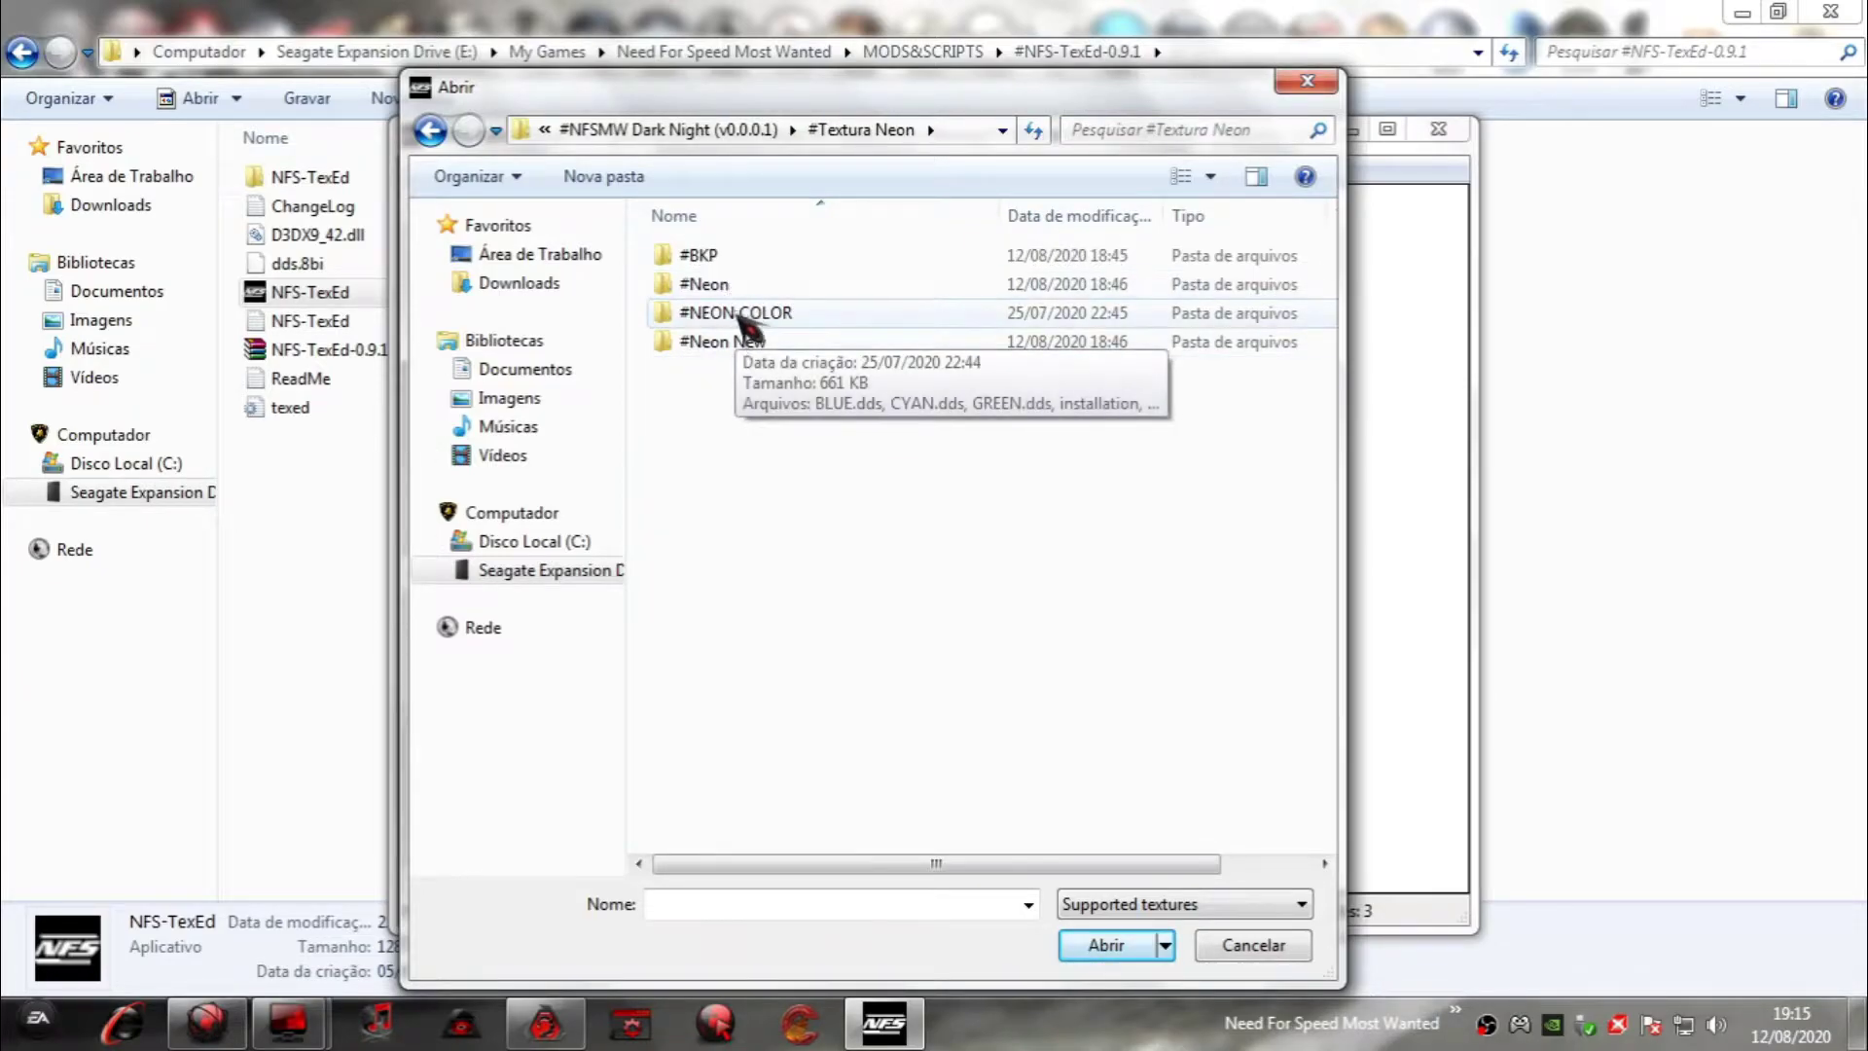
# Import blue.dds from the #Neon folder as the CARSHADOW texture.
pyautogui.click(723, 287)
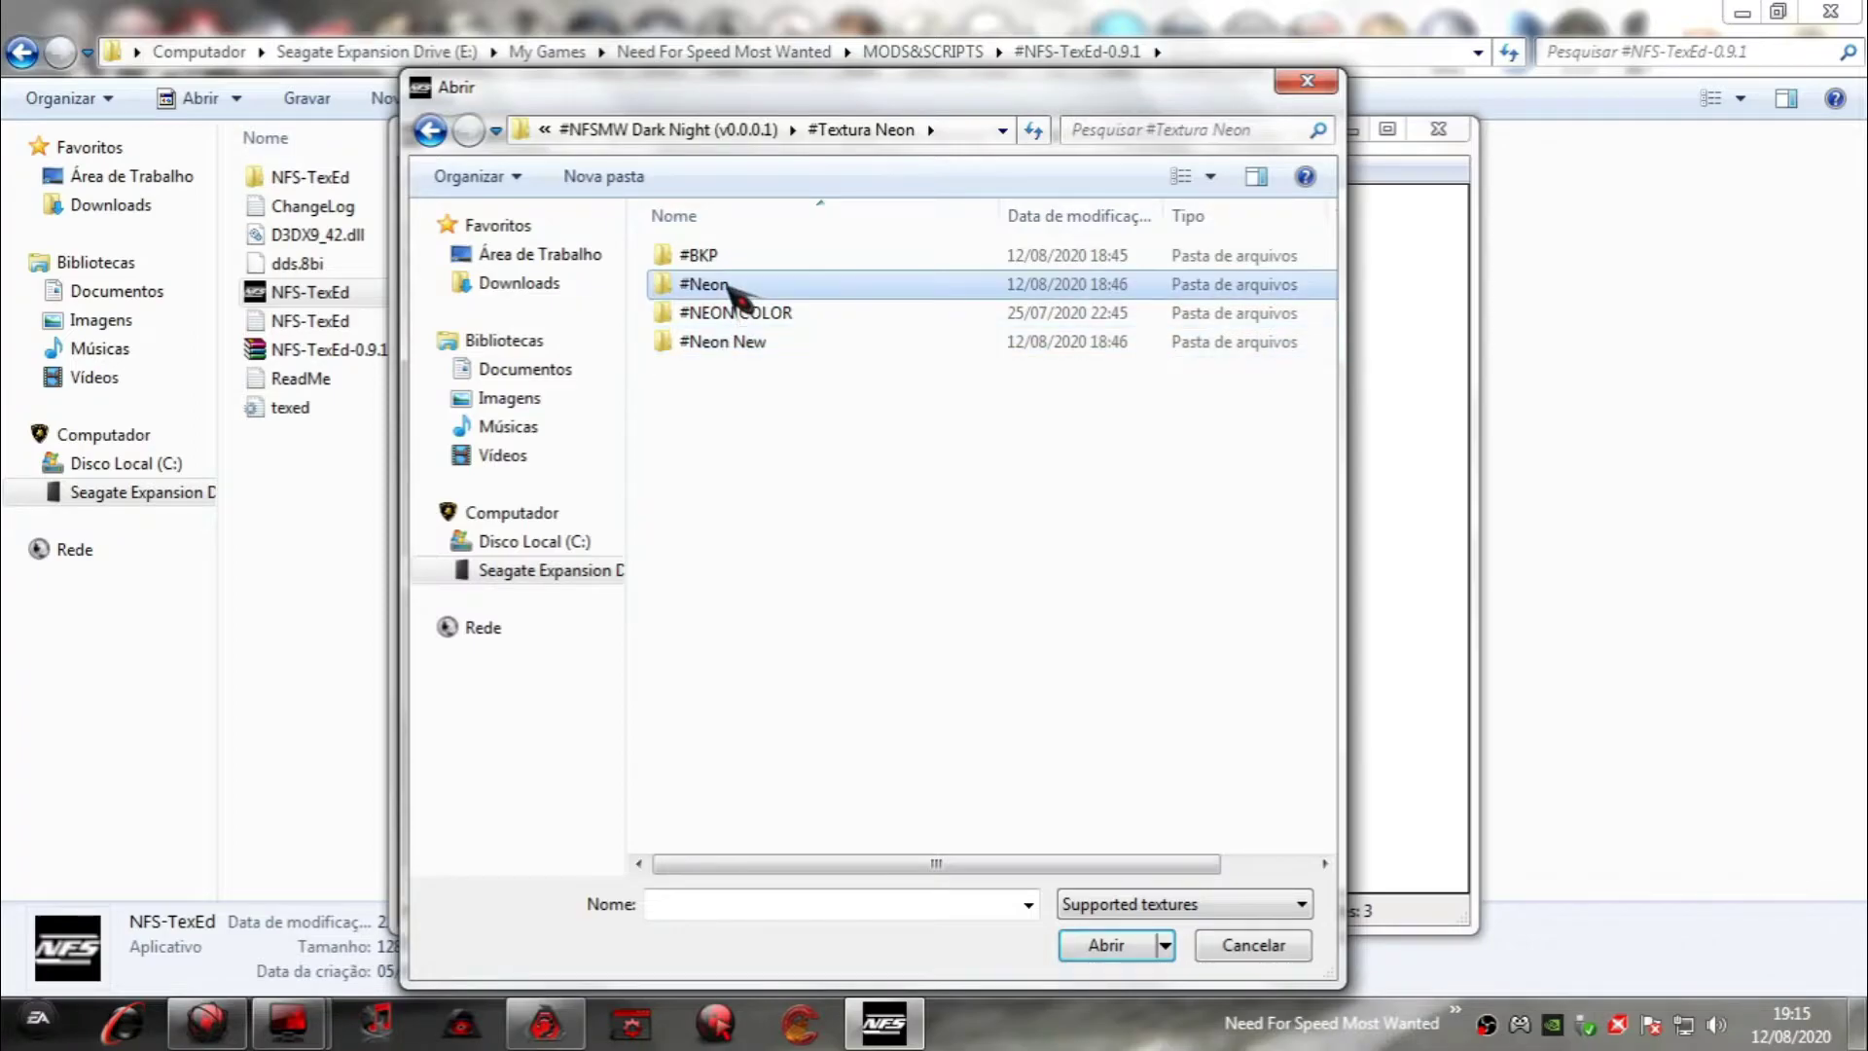
pyautogui.doubleClick(732, 289)
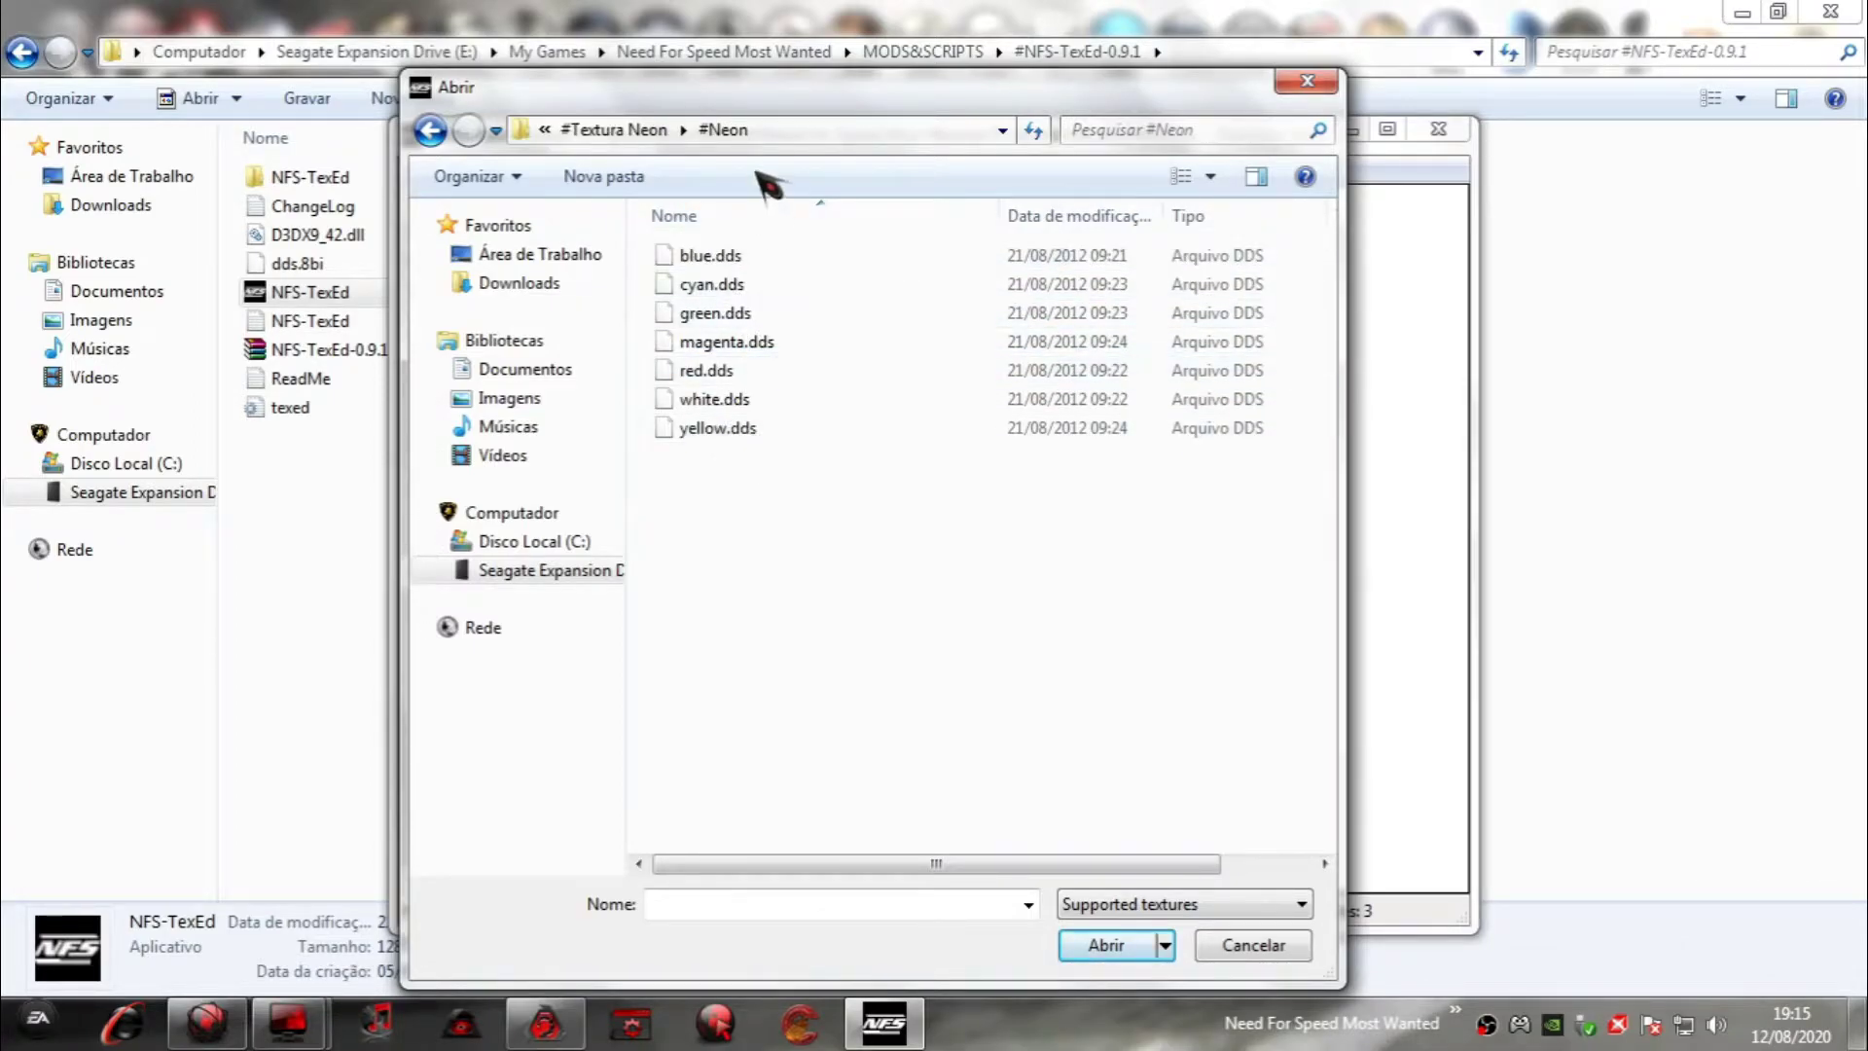
pyautogui.doubleClick(709, 257)
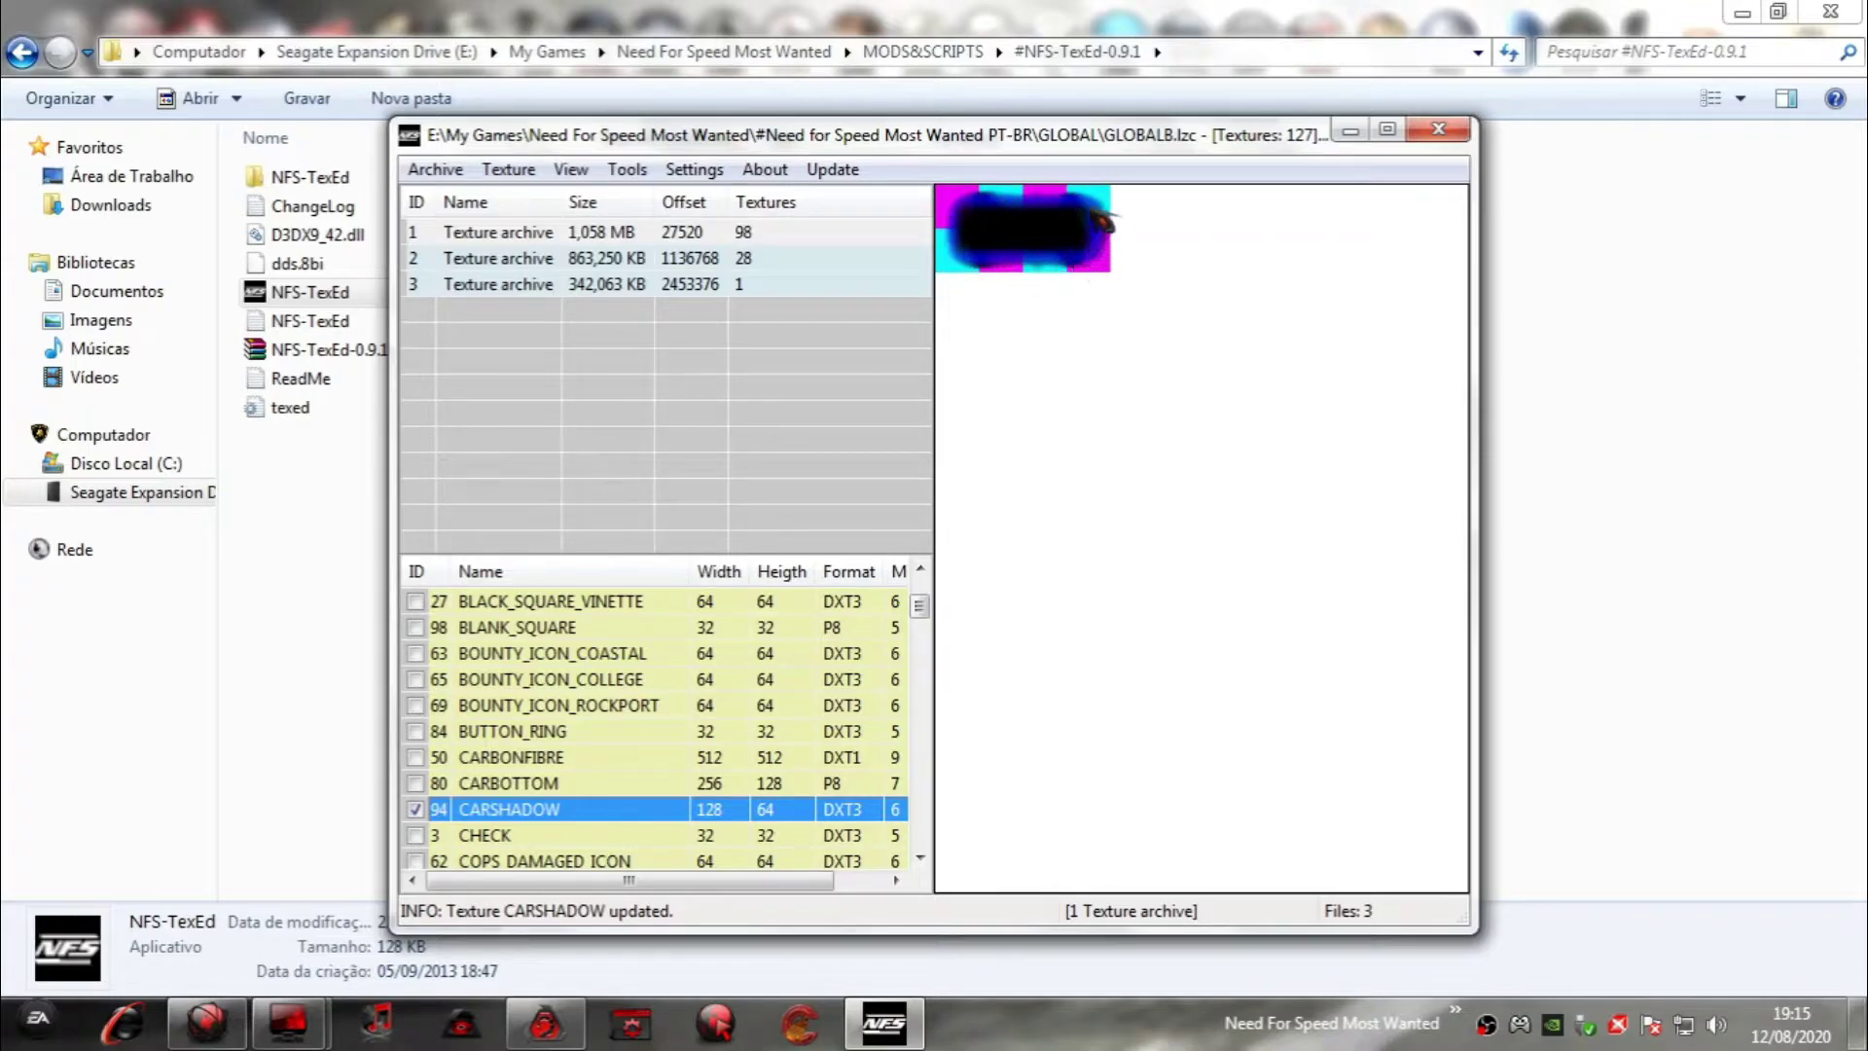
# Replace the CARSHADOW texture with BLUE.dds from the #NEON COLOR folder in #Textura Neon.
pyautogui.click(508, 169)
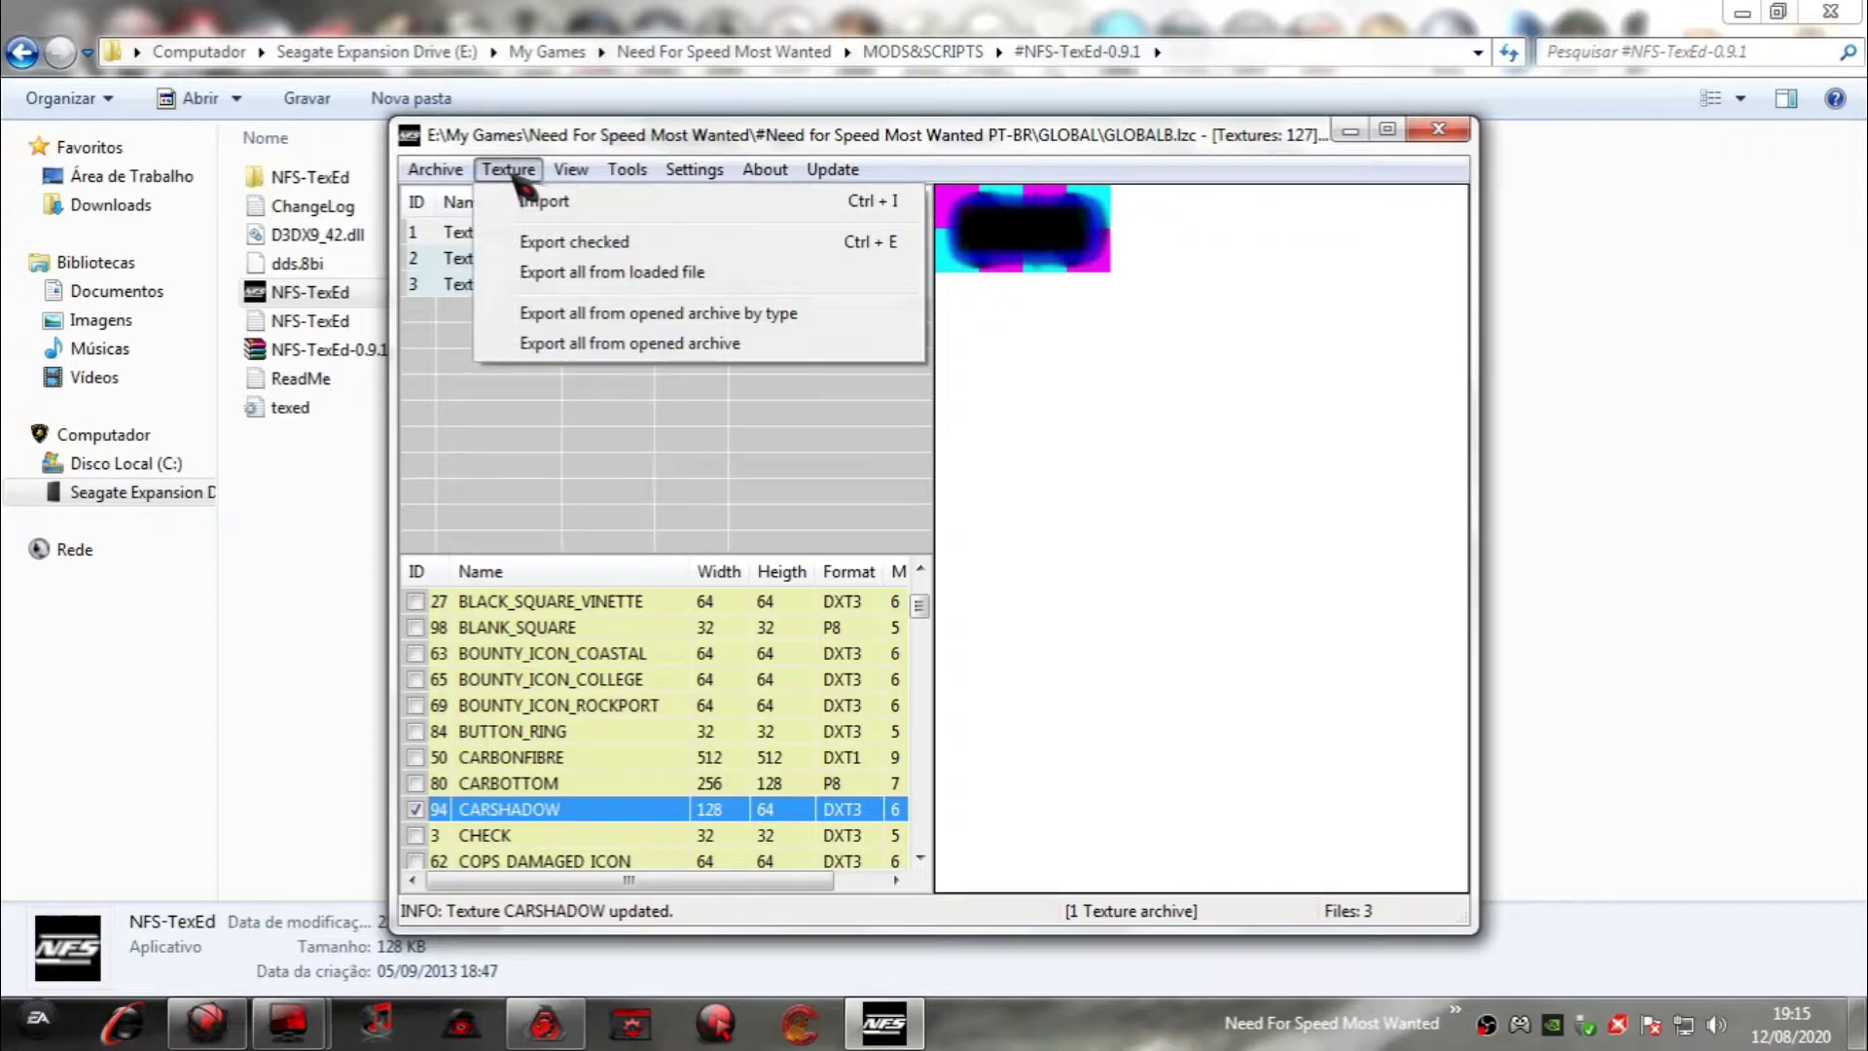
pyautogui.click(557, 201)
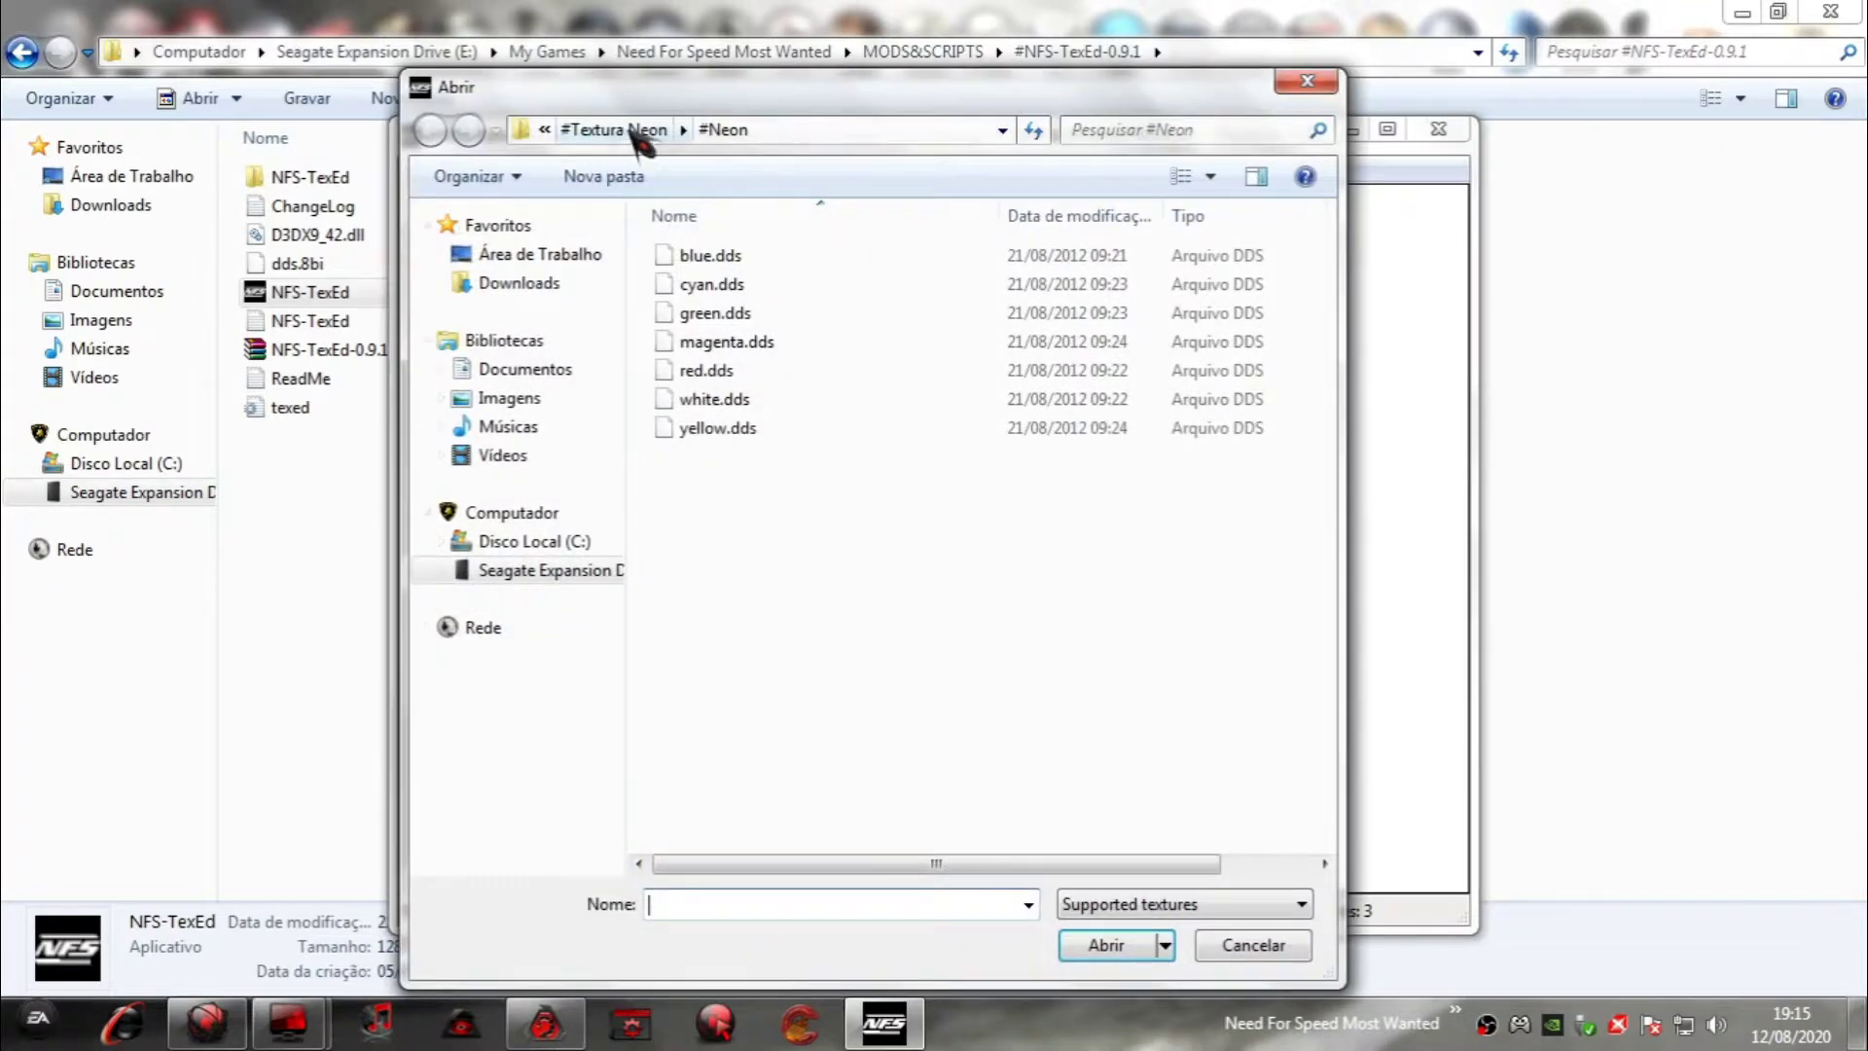
pyautogui.click(637, 136)
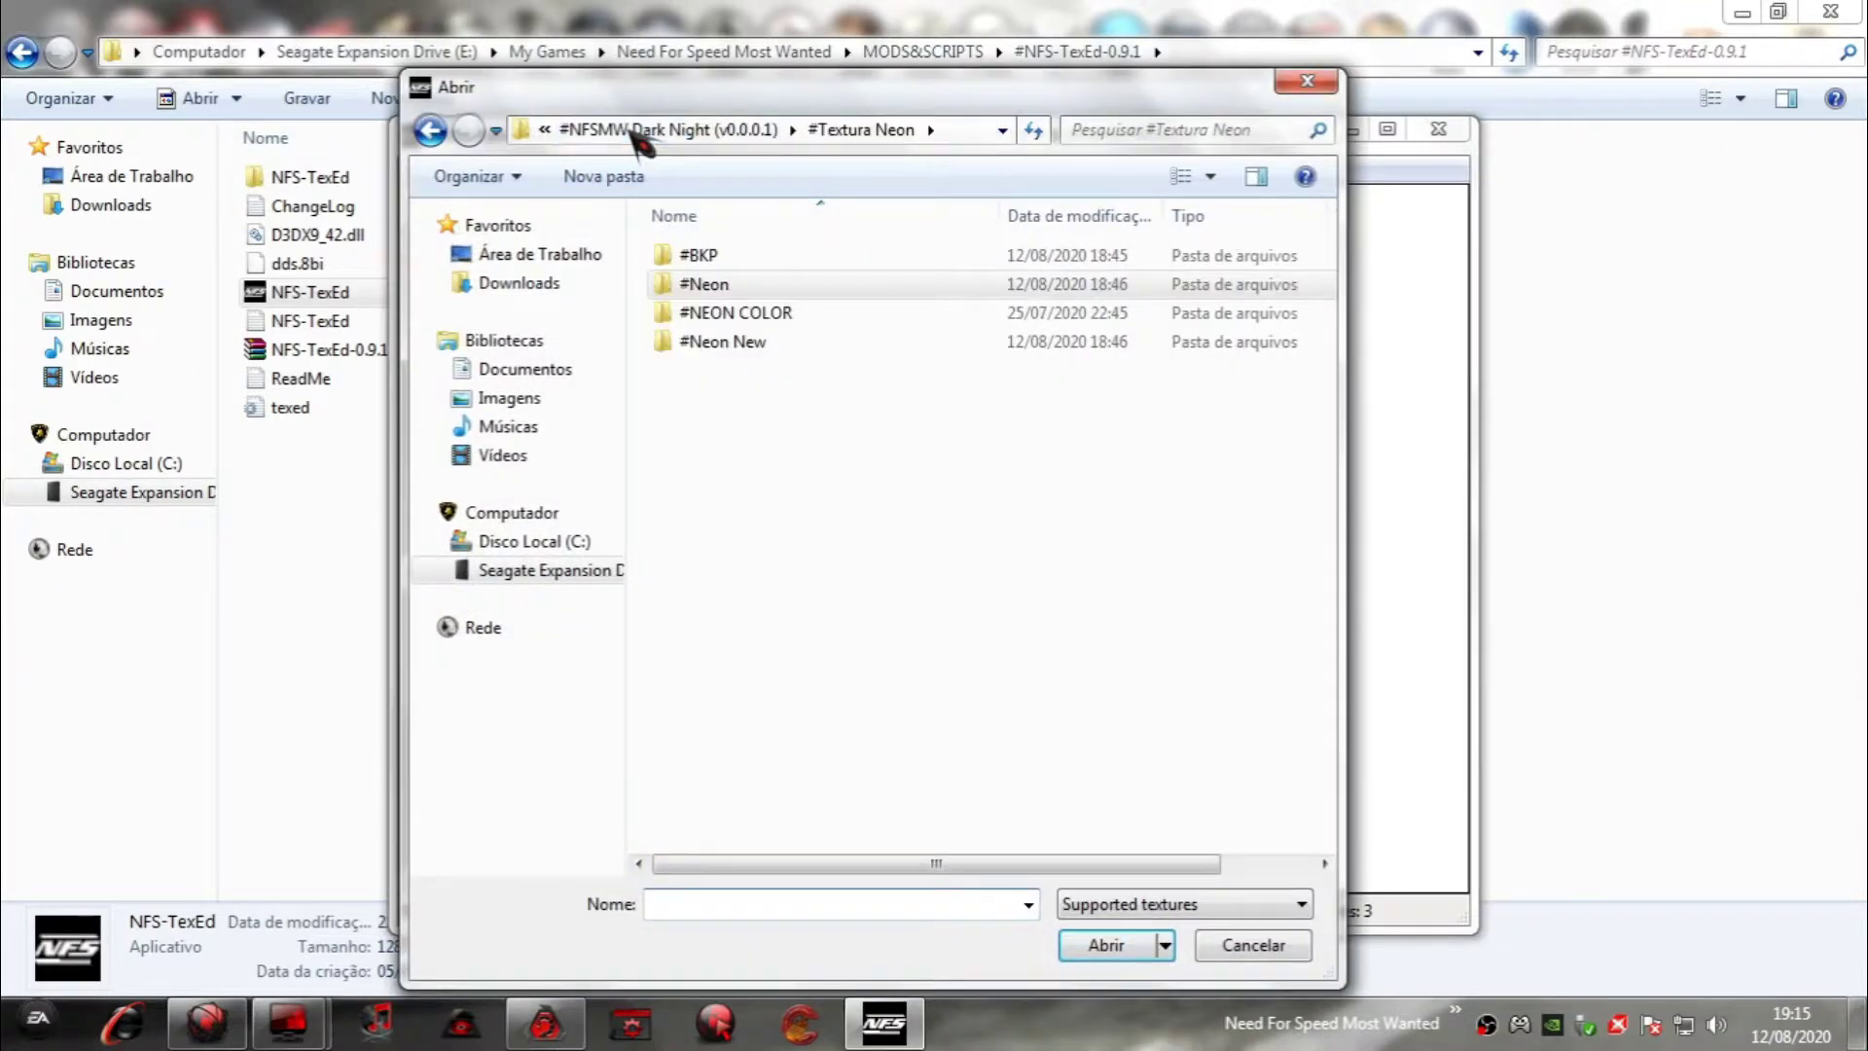
pyautogui.doubleClick(736, 312)
pyautogui.doubleClick(725, 255)
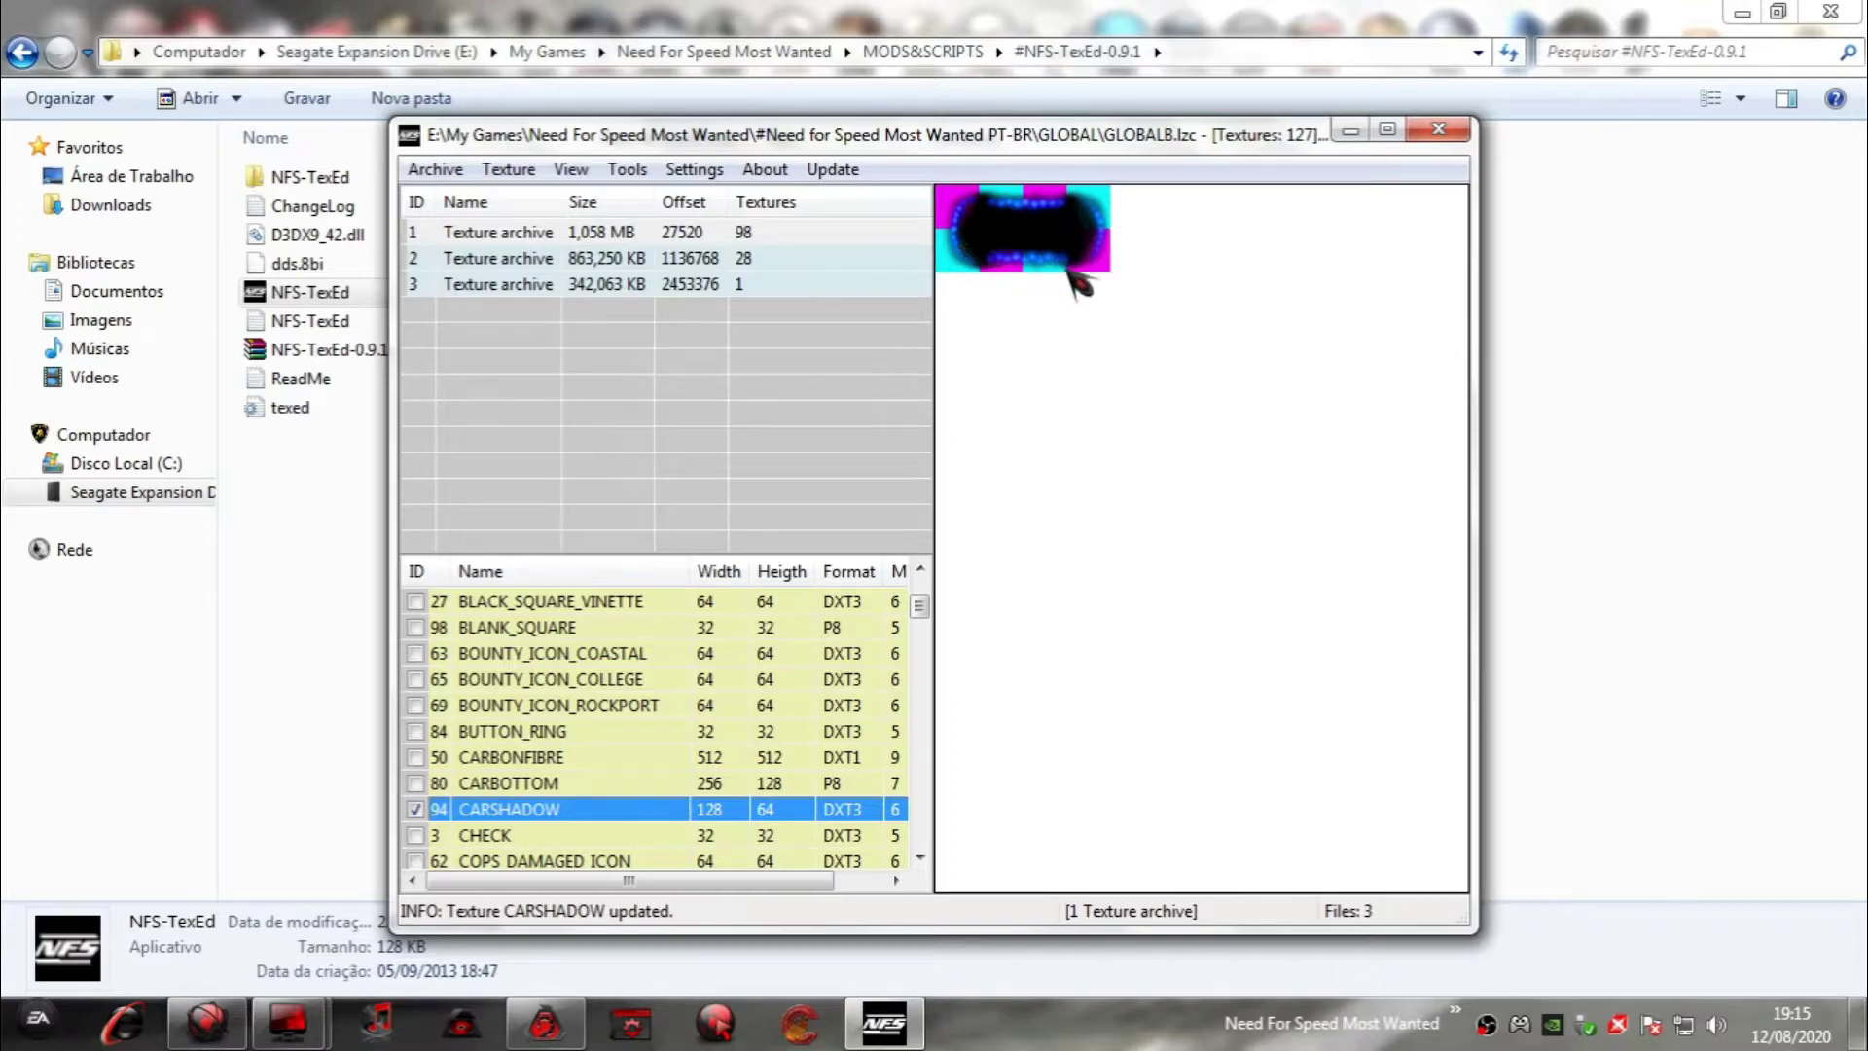
# Import CARSHADOW.dds from the BiruNeon folder in #Neon New as the CARSHADOW texture.
pyautogui.click(509, 169)
pyautogui.click(533, 198)
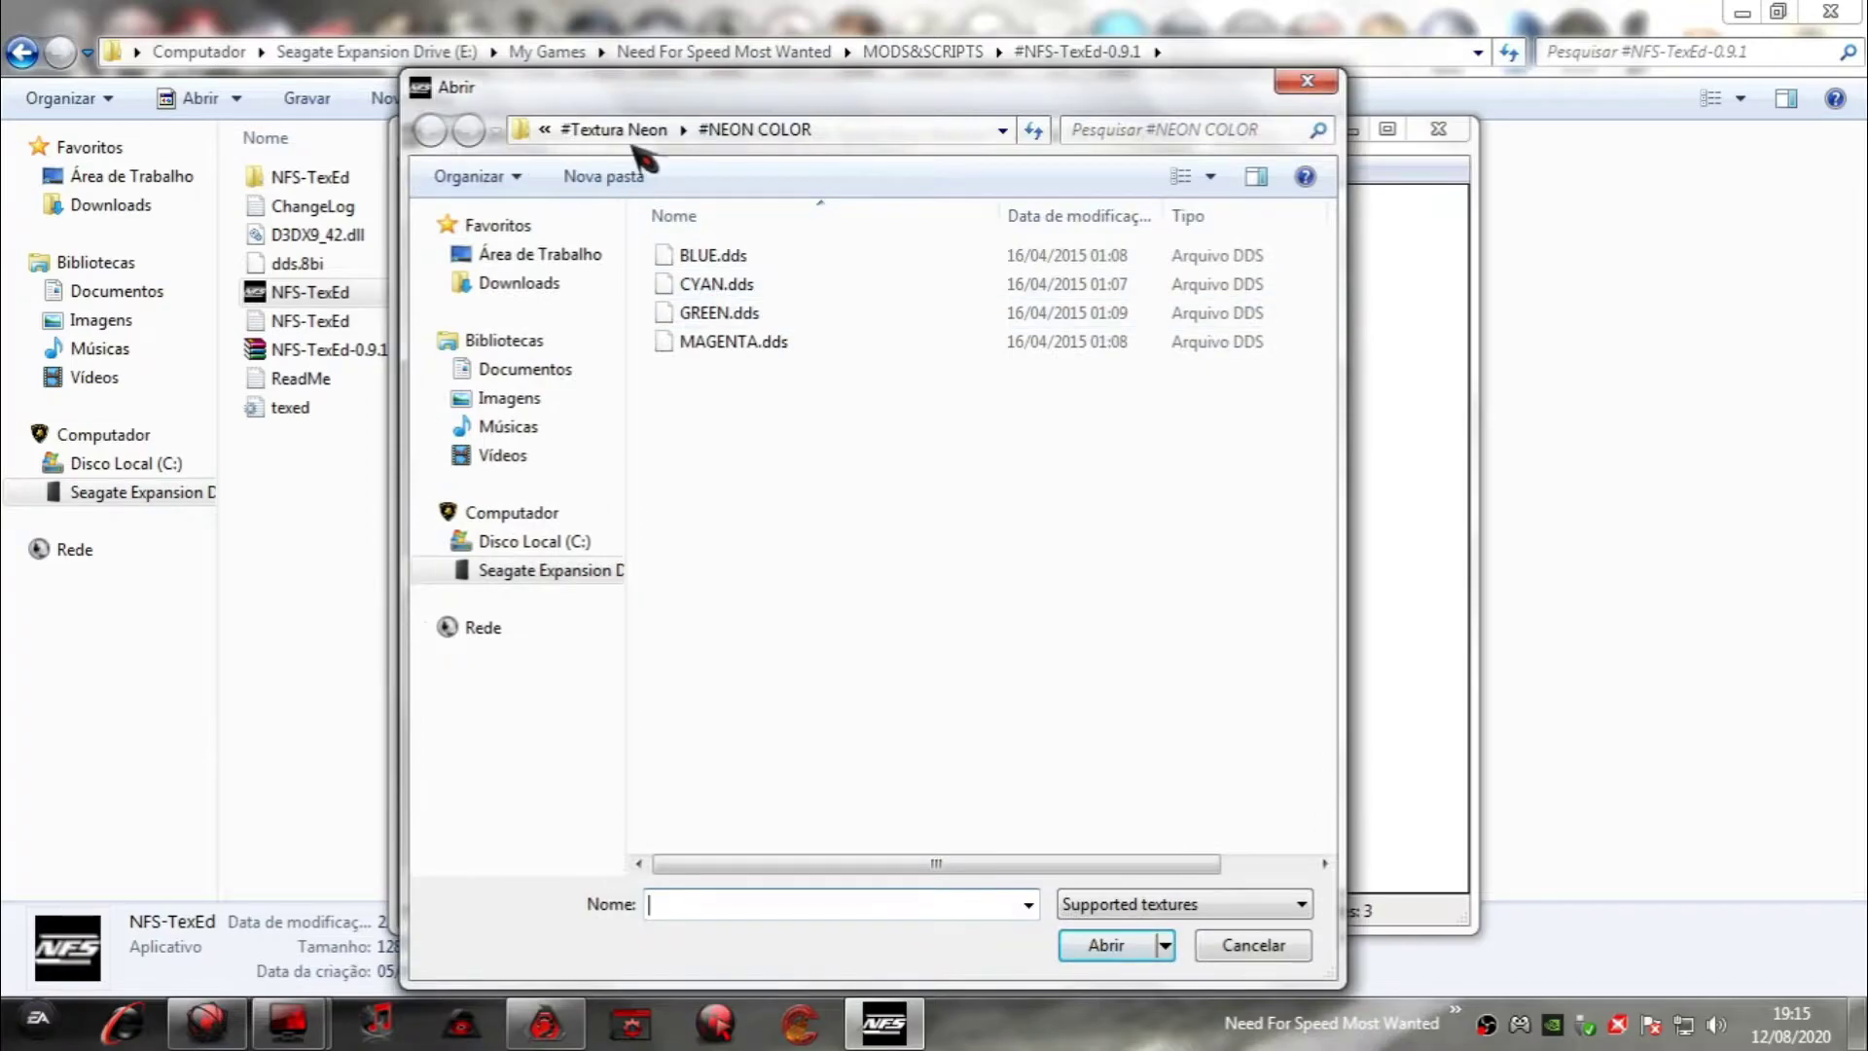
pyautogui.click(613, 133)
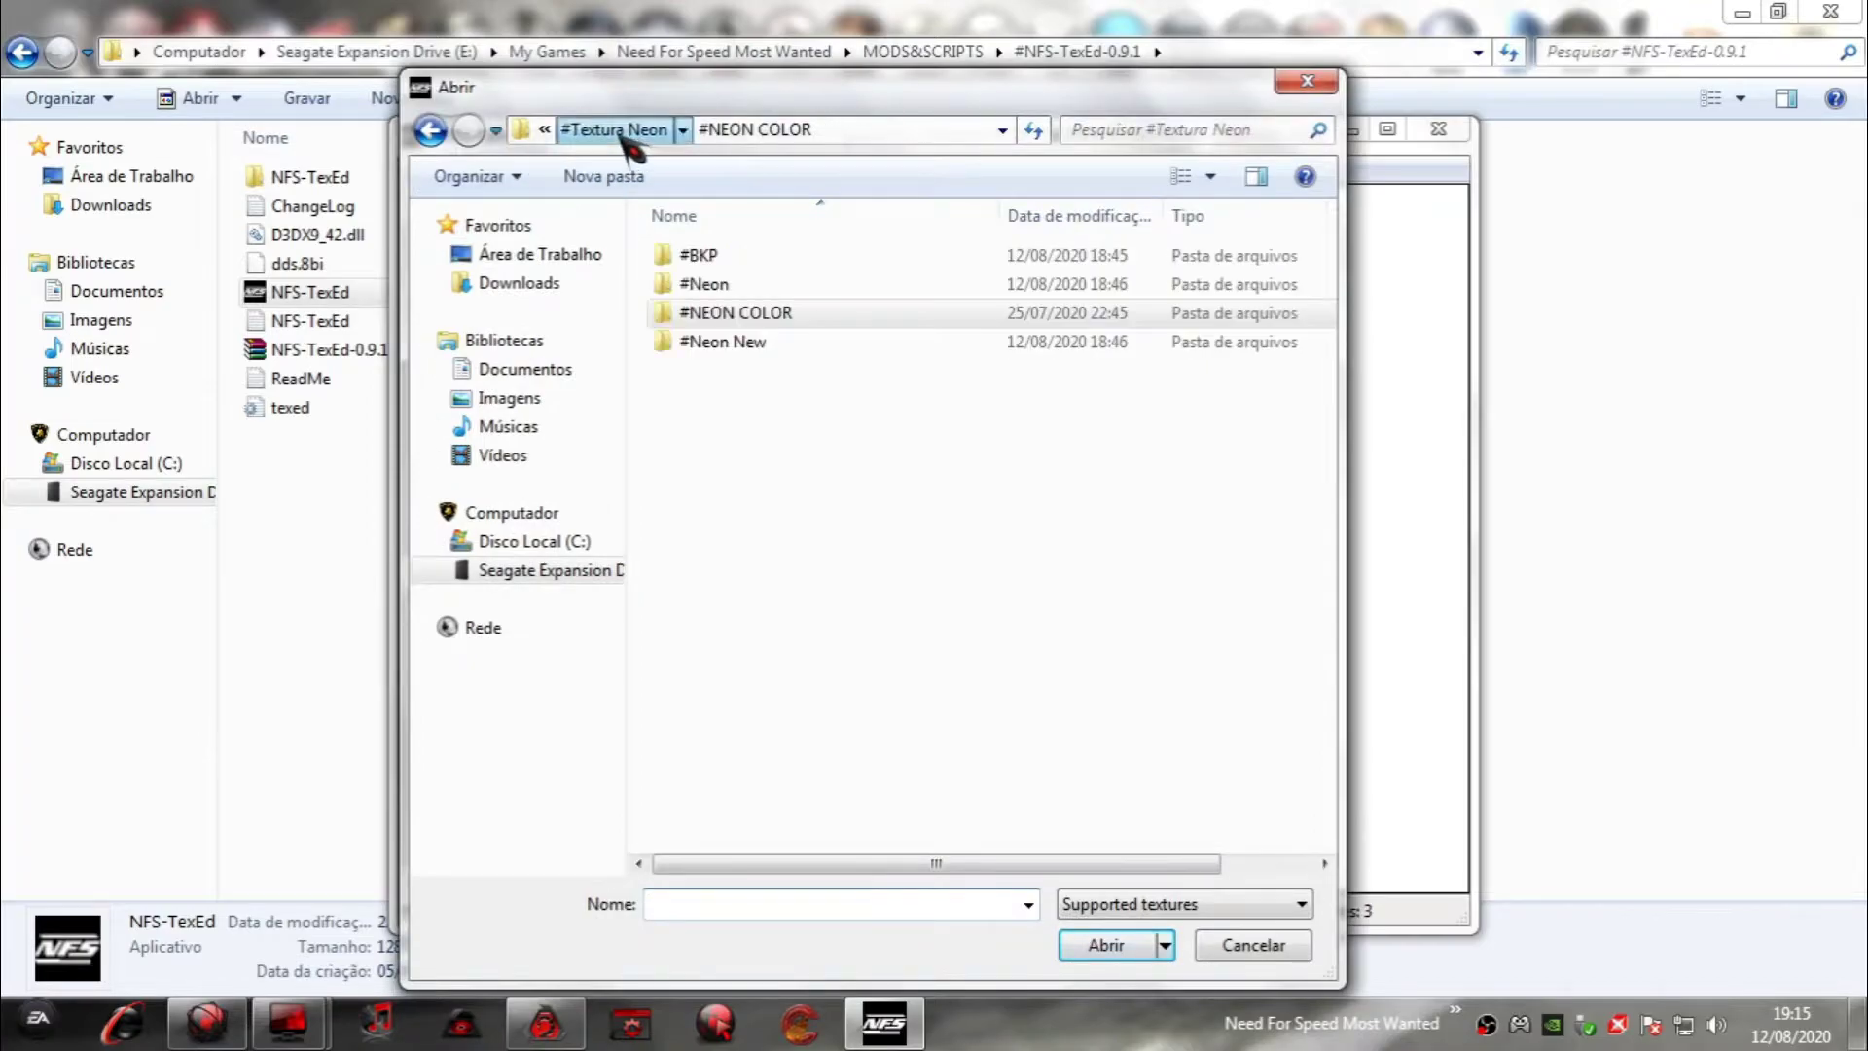
pyautogui.doubleClick(737, 345)
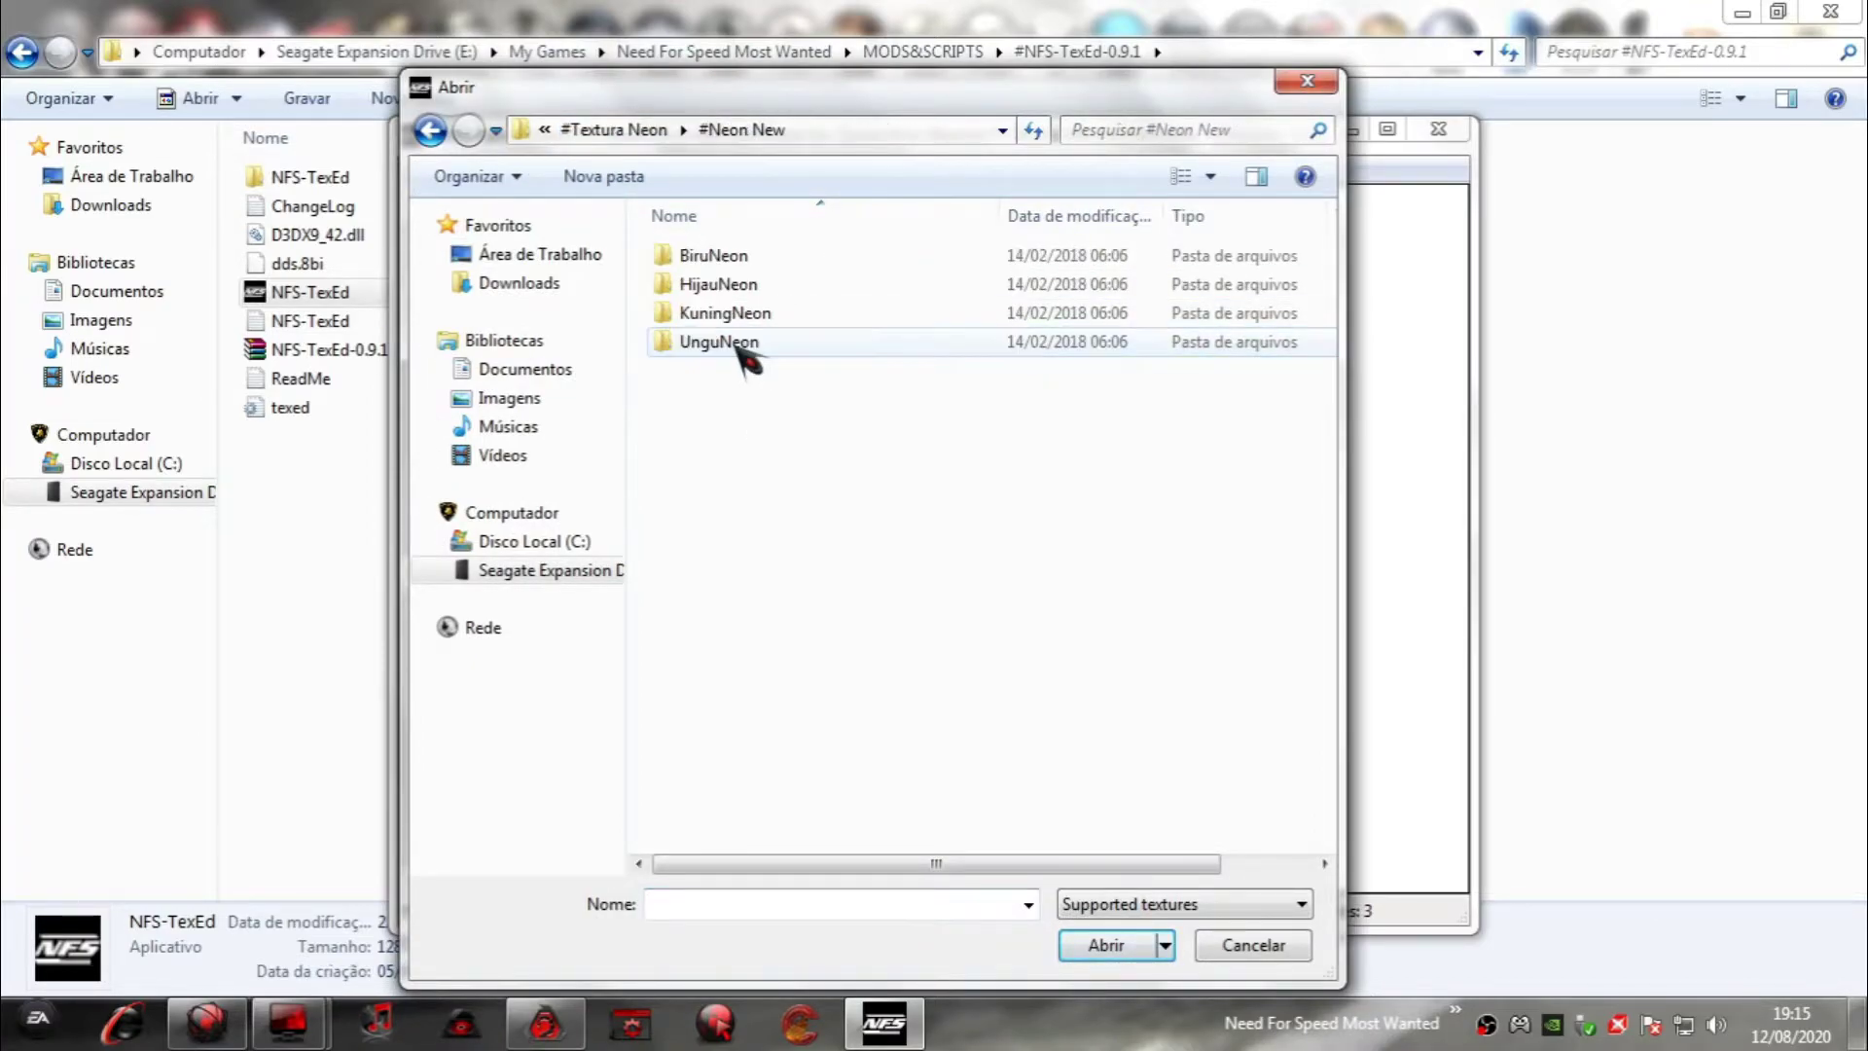
pyautogui.doubleClick(715, 257)
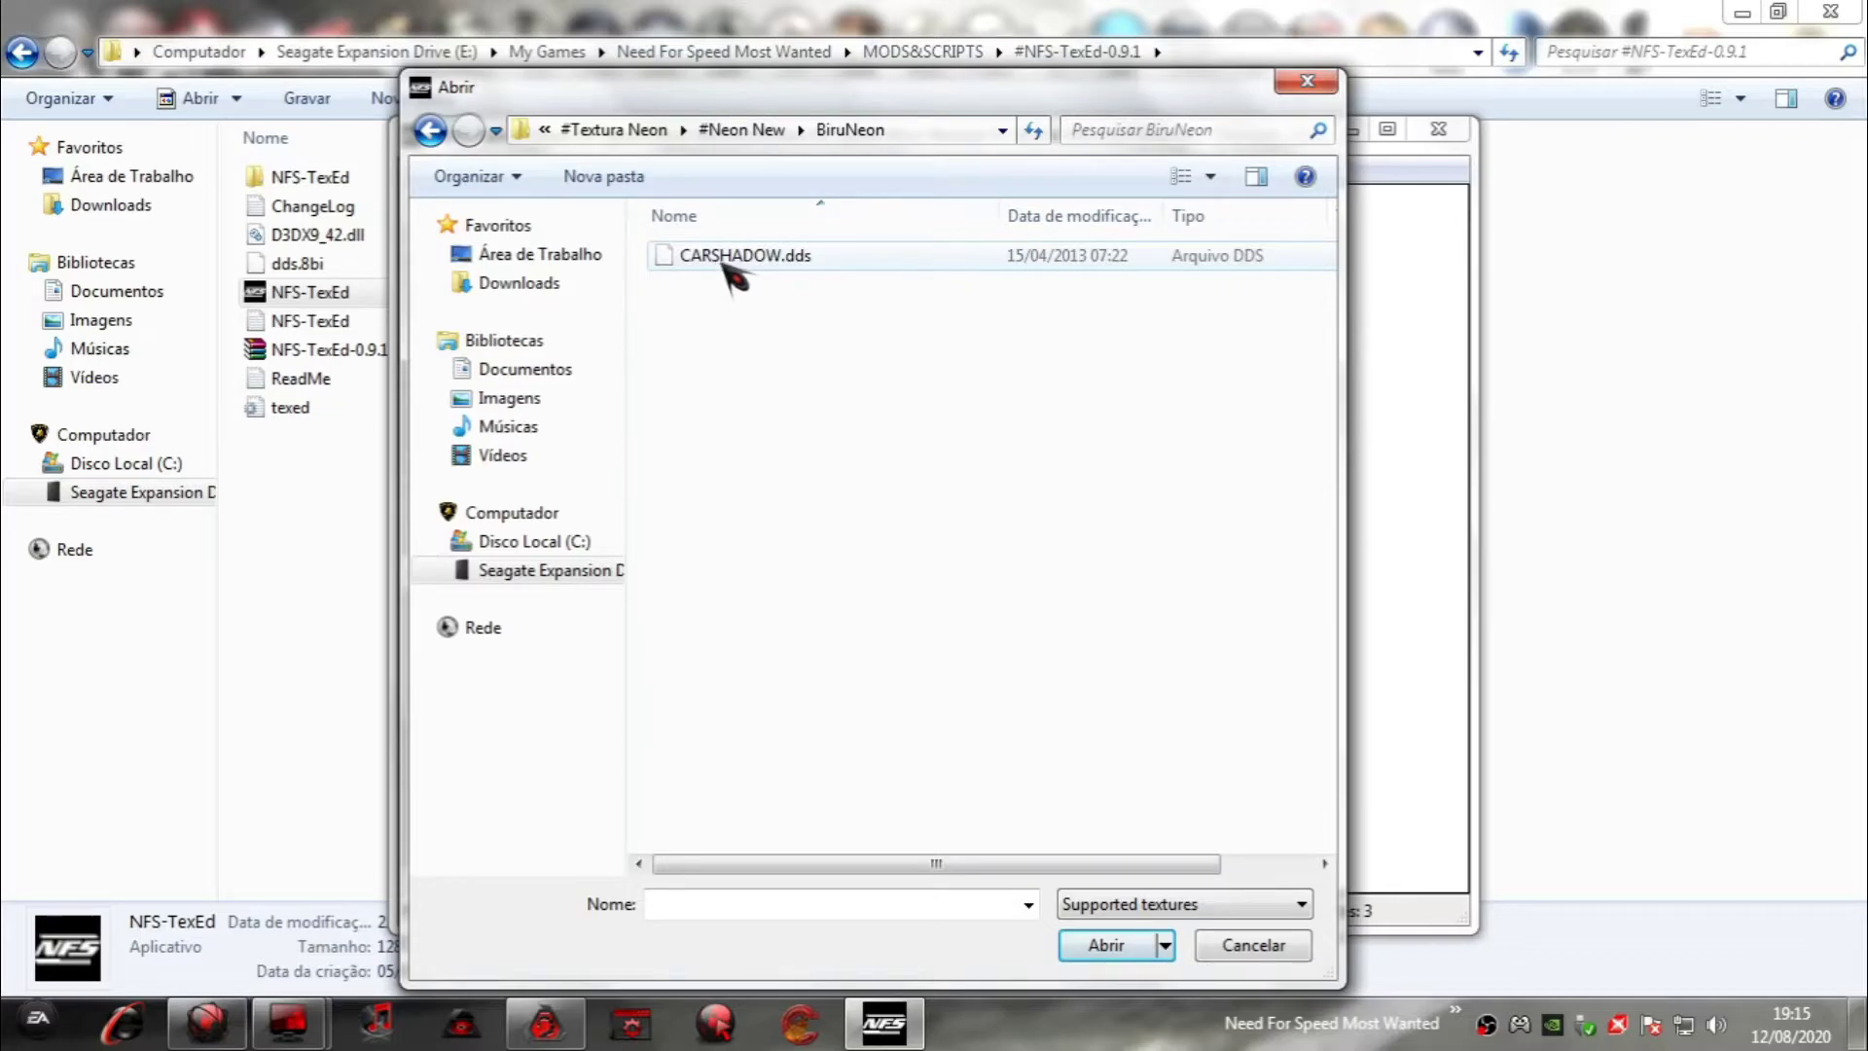
pyautogui.doubleClick(739, 256)
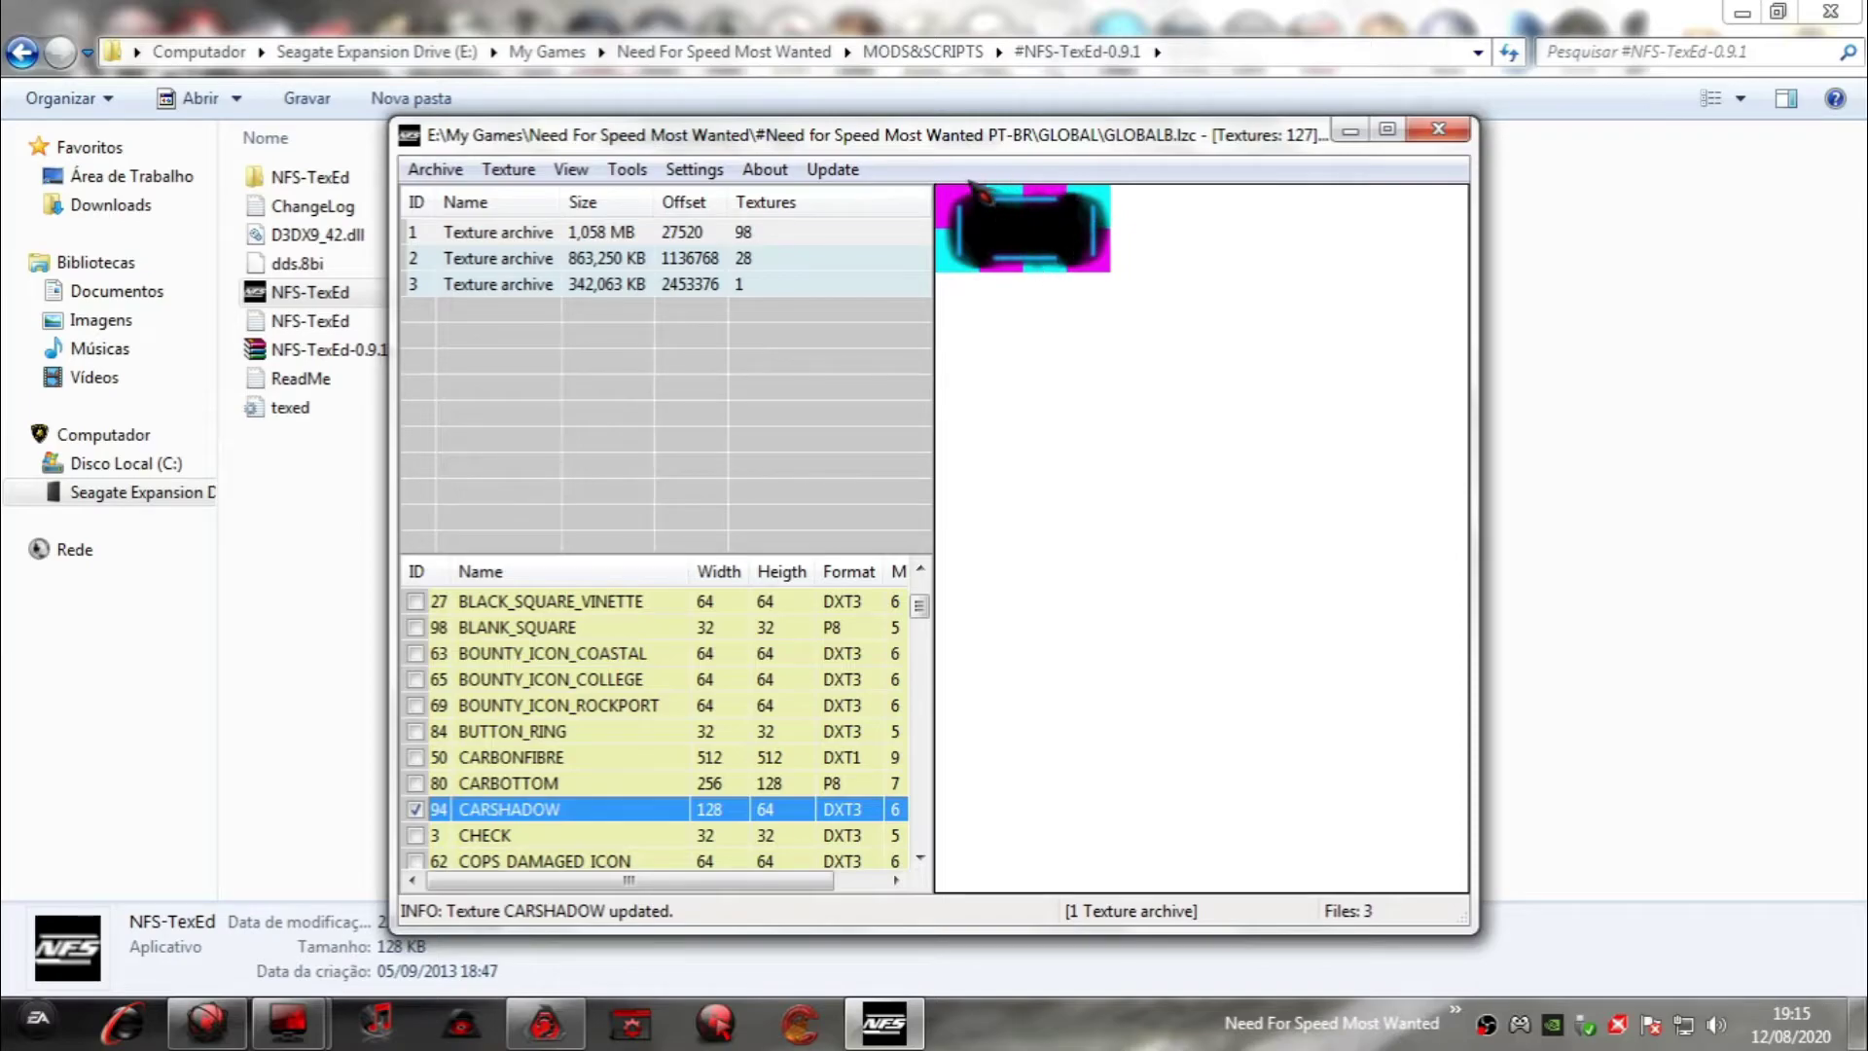
# Import magenta.dds from the #Neon folder in #Textura Neon as the CARSHADOW texture.
pyautogui.click(508, 169)
pyautogui.click(540, 195)
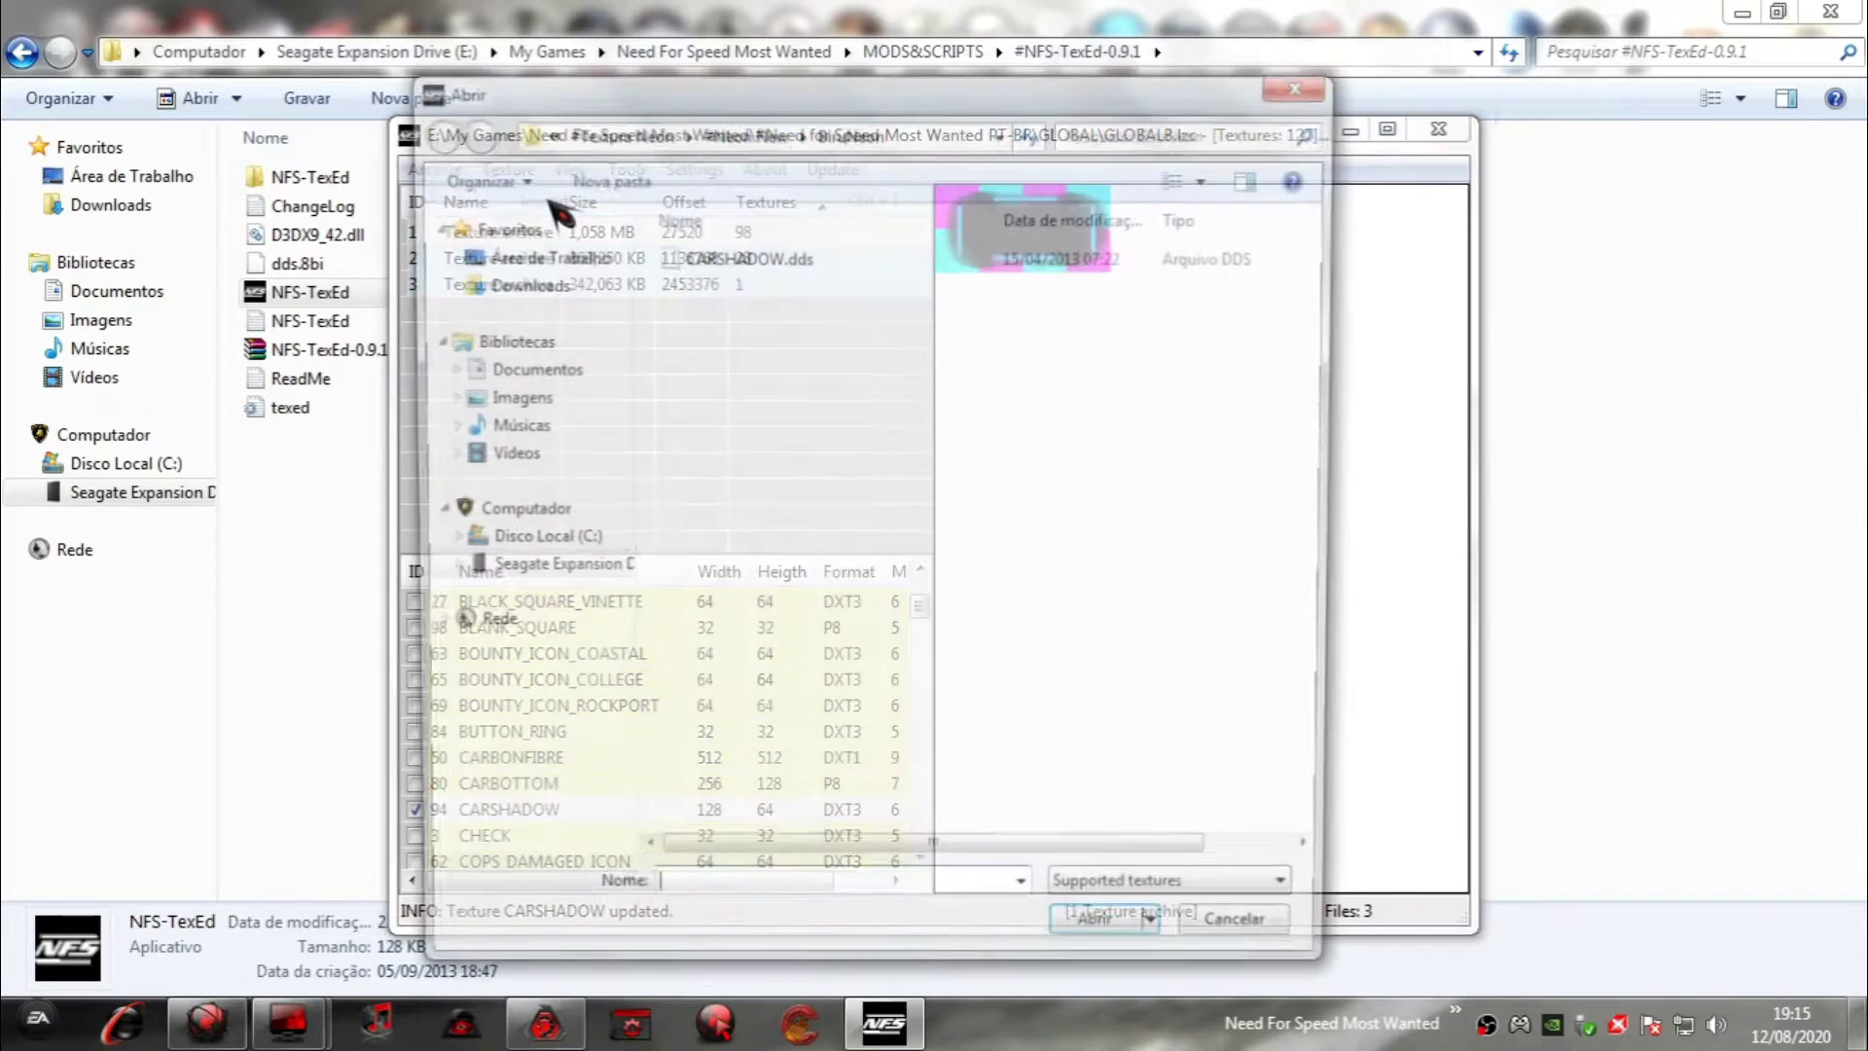
pyautogui.click(546, 137)
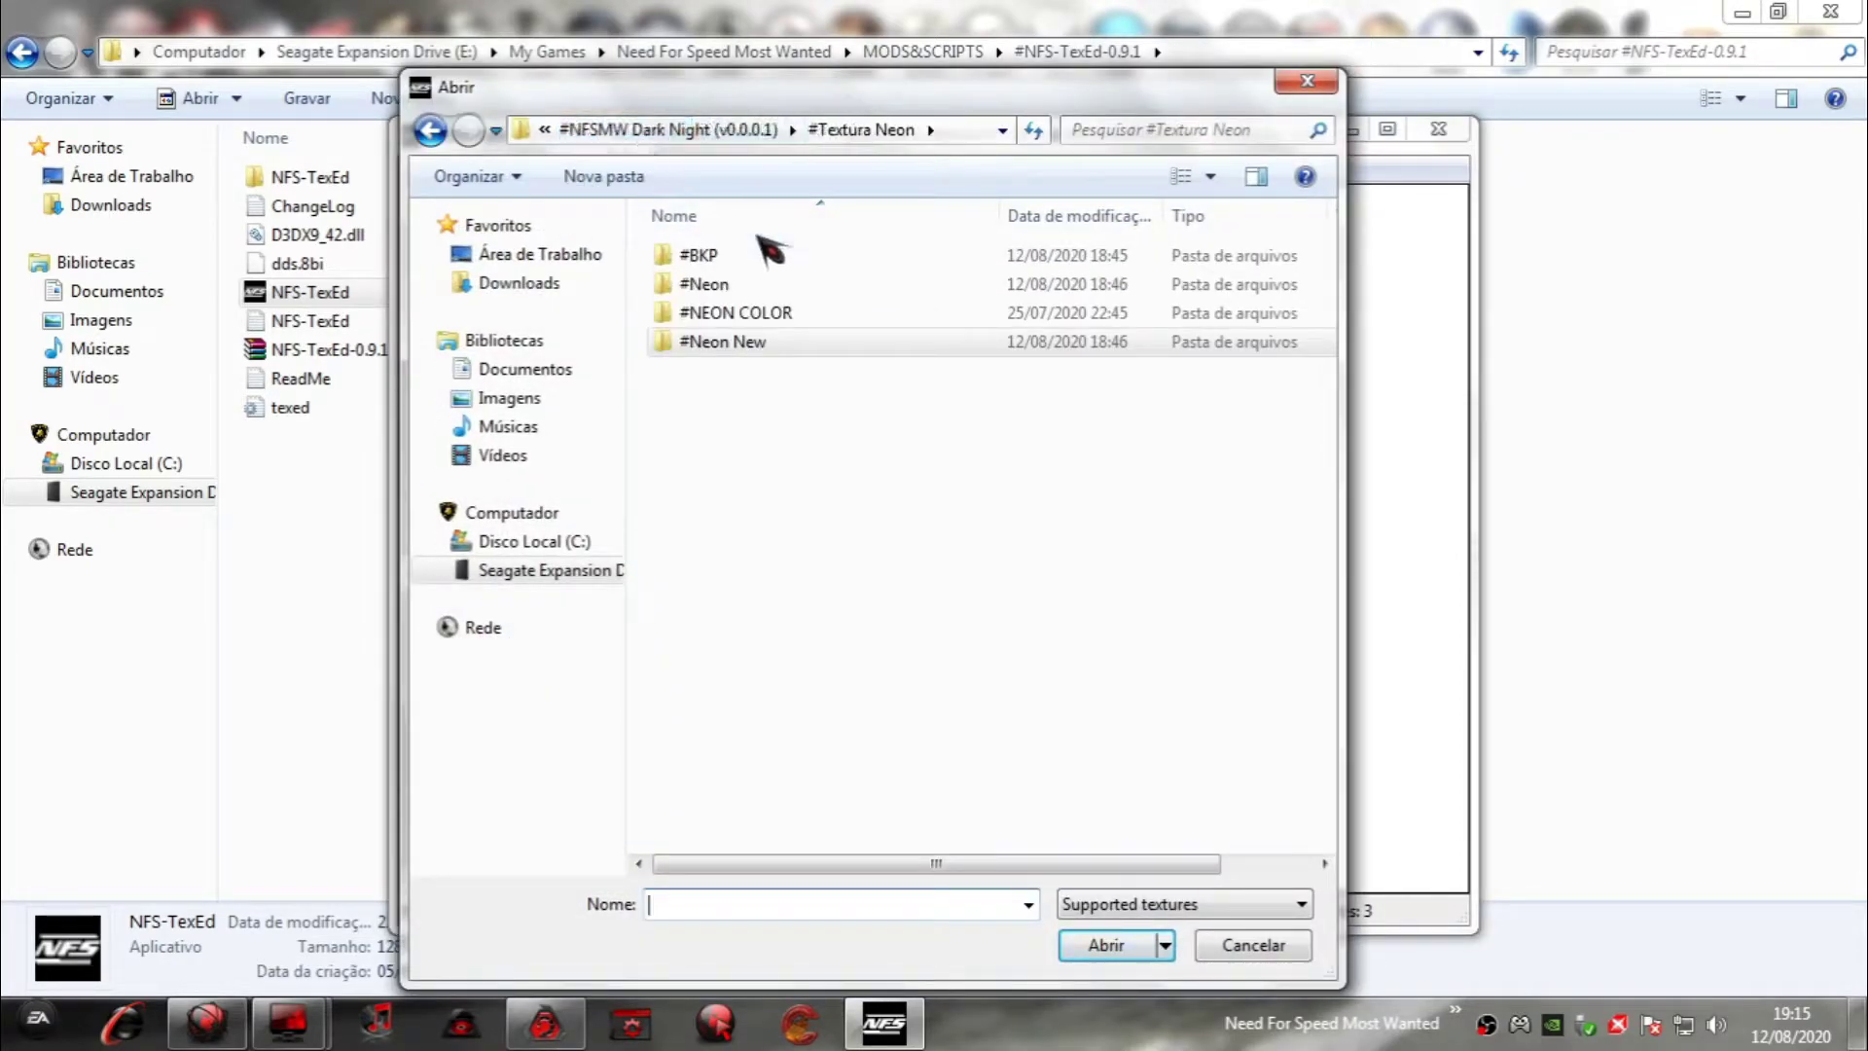
pyautogui.doubleClick(739, 284)
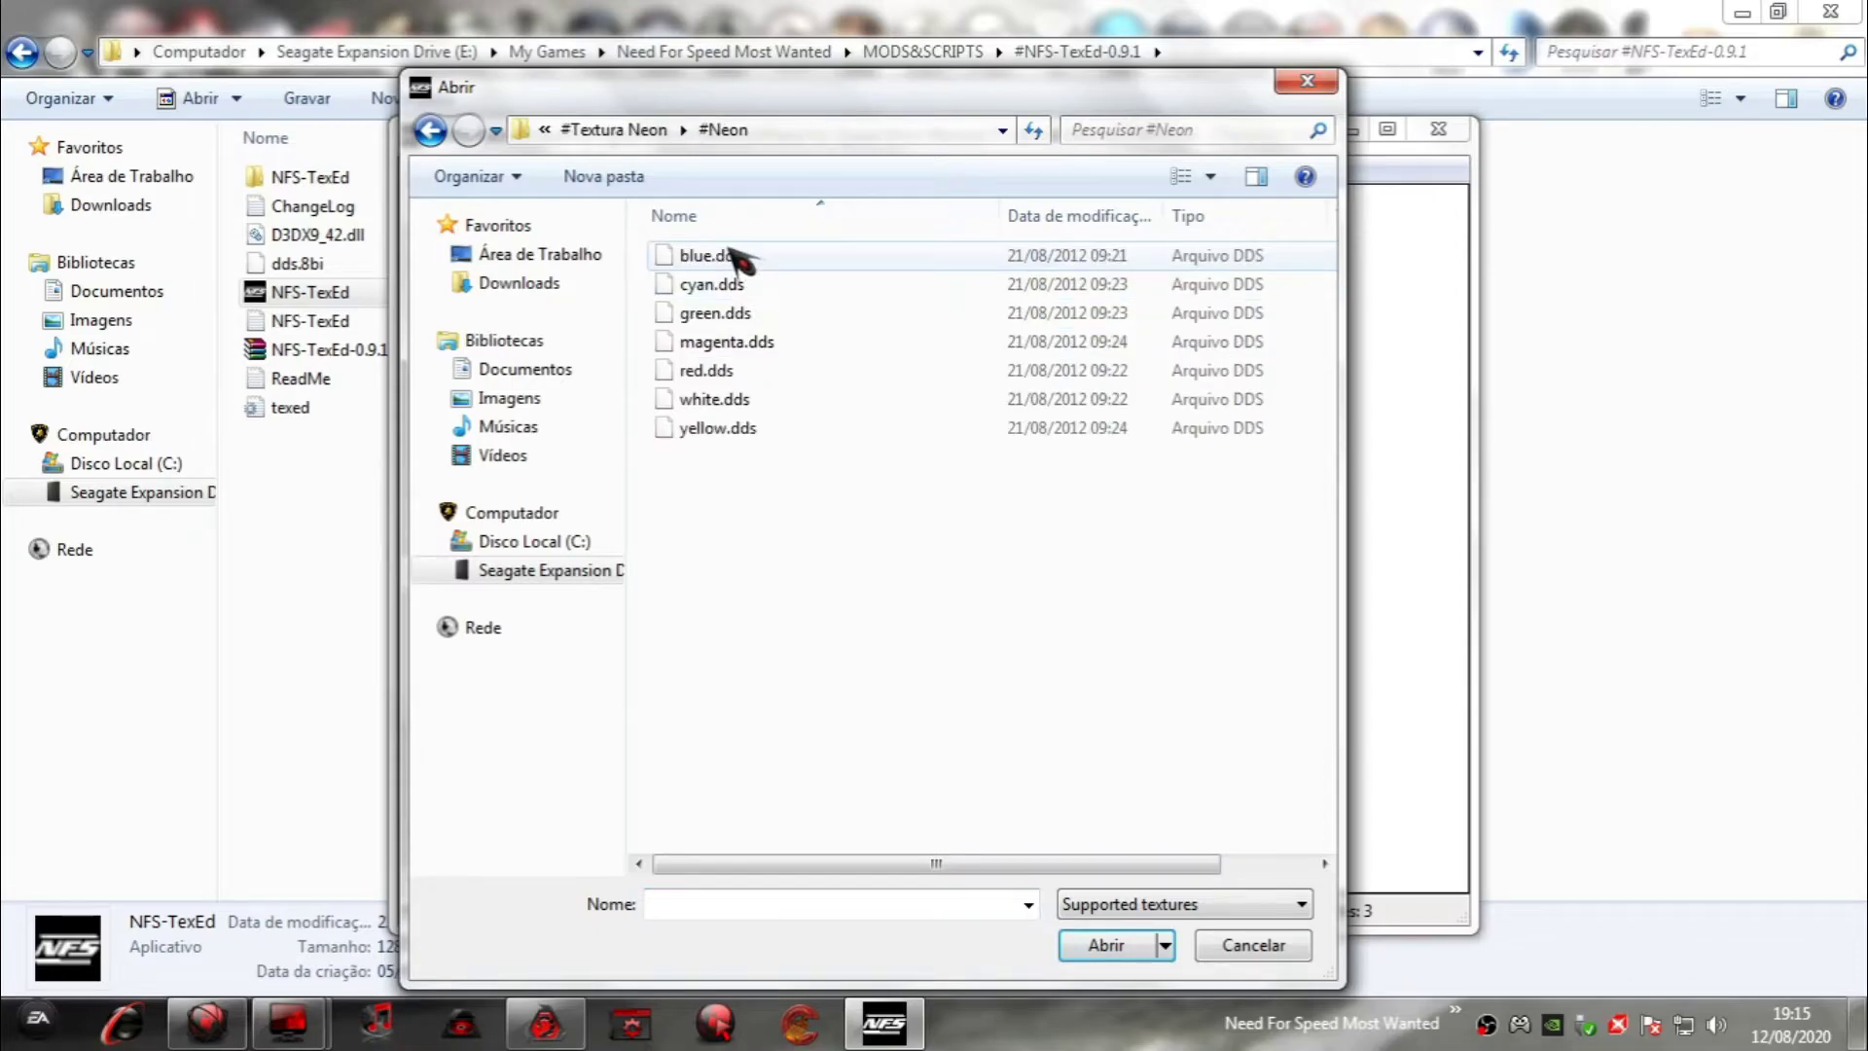
pyautogui.doubleClick(740, 344)
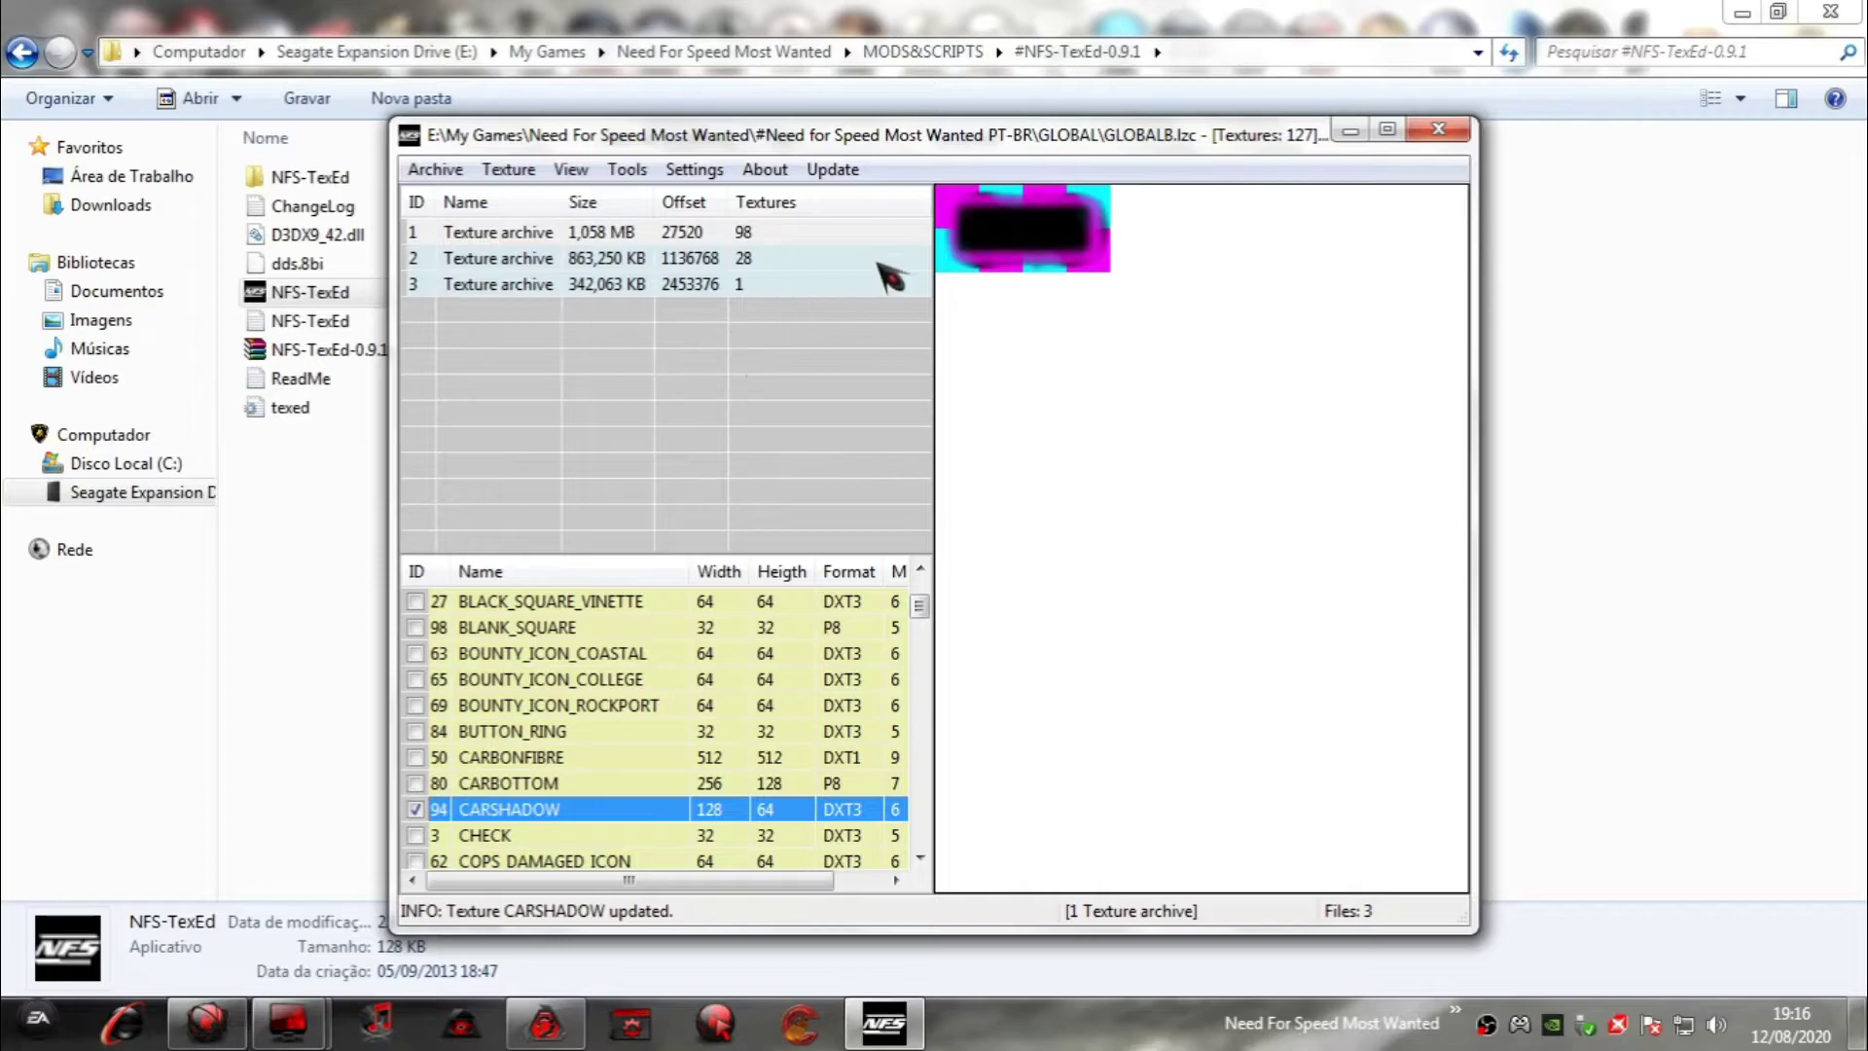
# Save the modified GLOBALB.lzc archive and close NFS-TexEd.
pyautogui.click(443, 171)
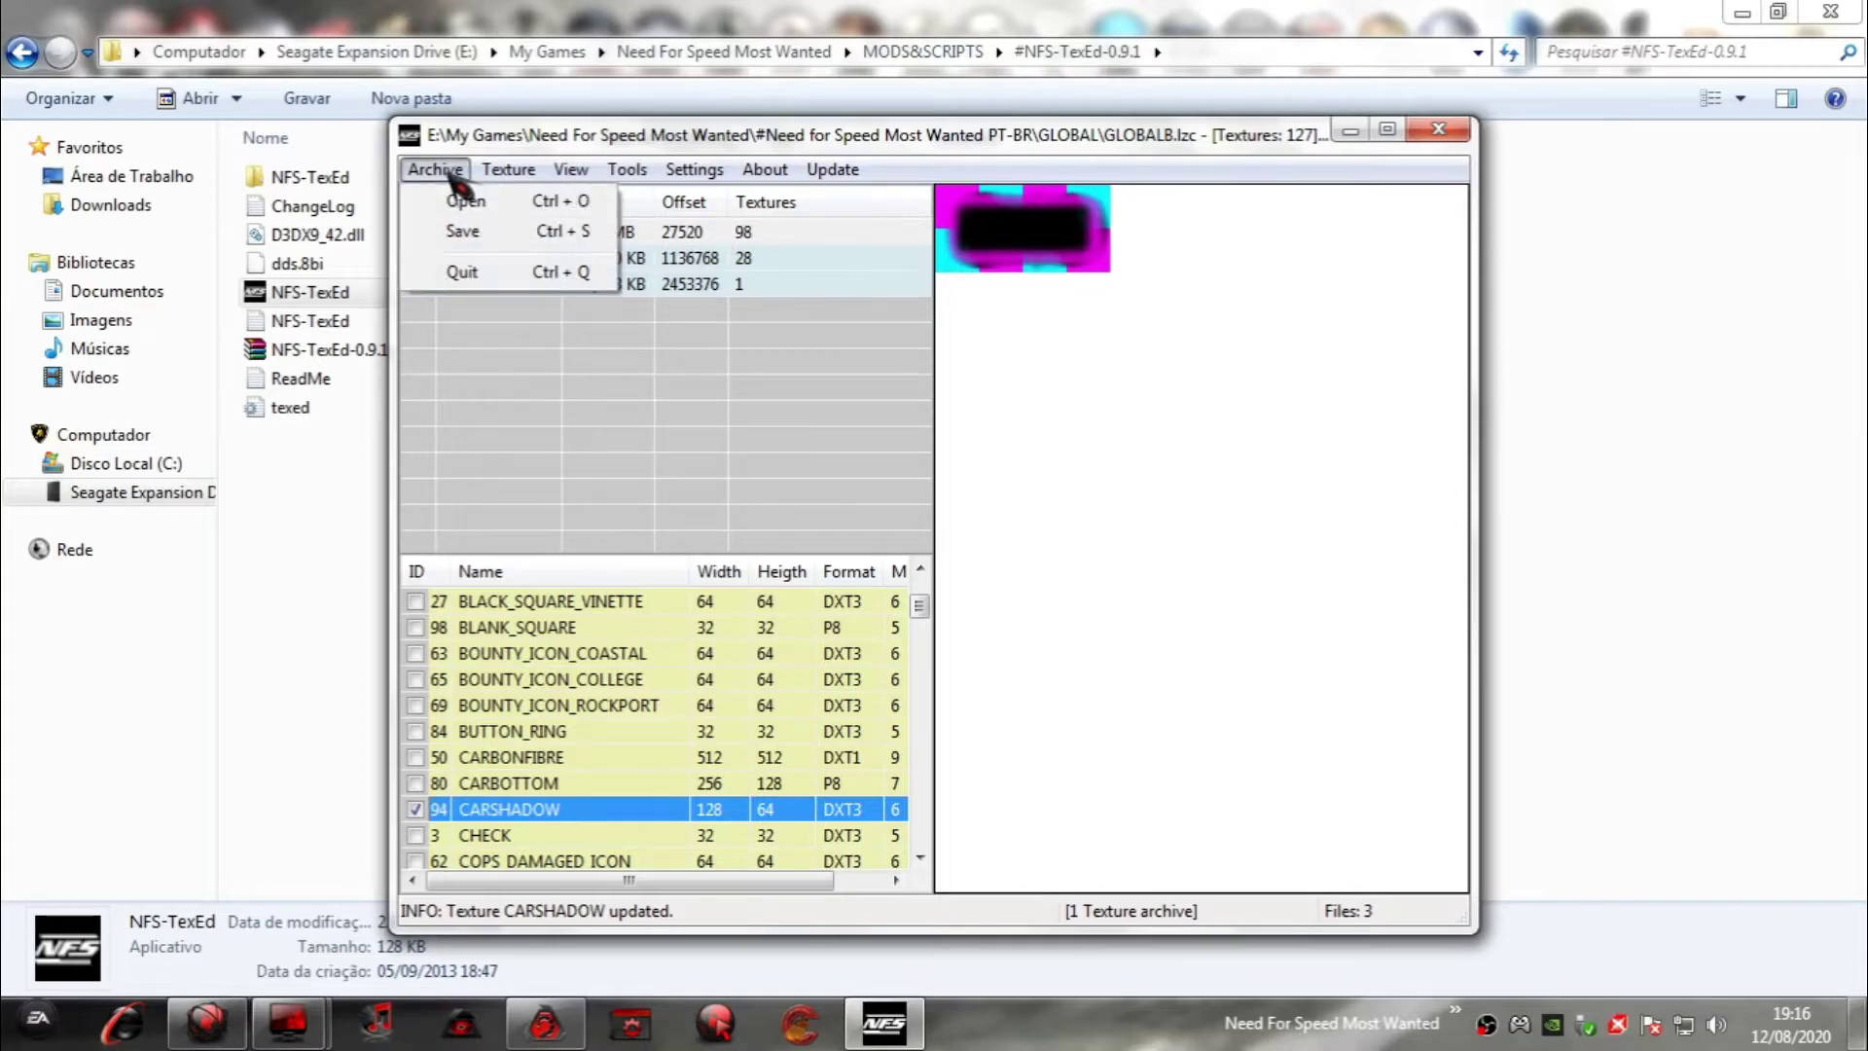
pyautogui.click(467, 231)
pyautogui.click(1430, 132)
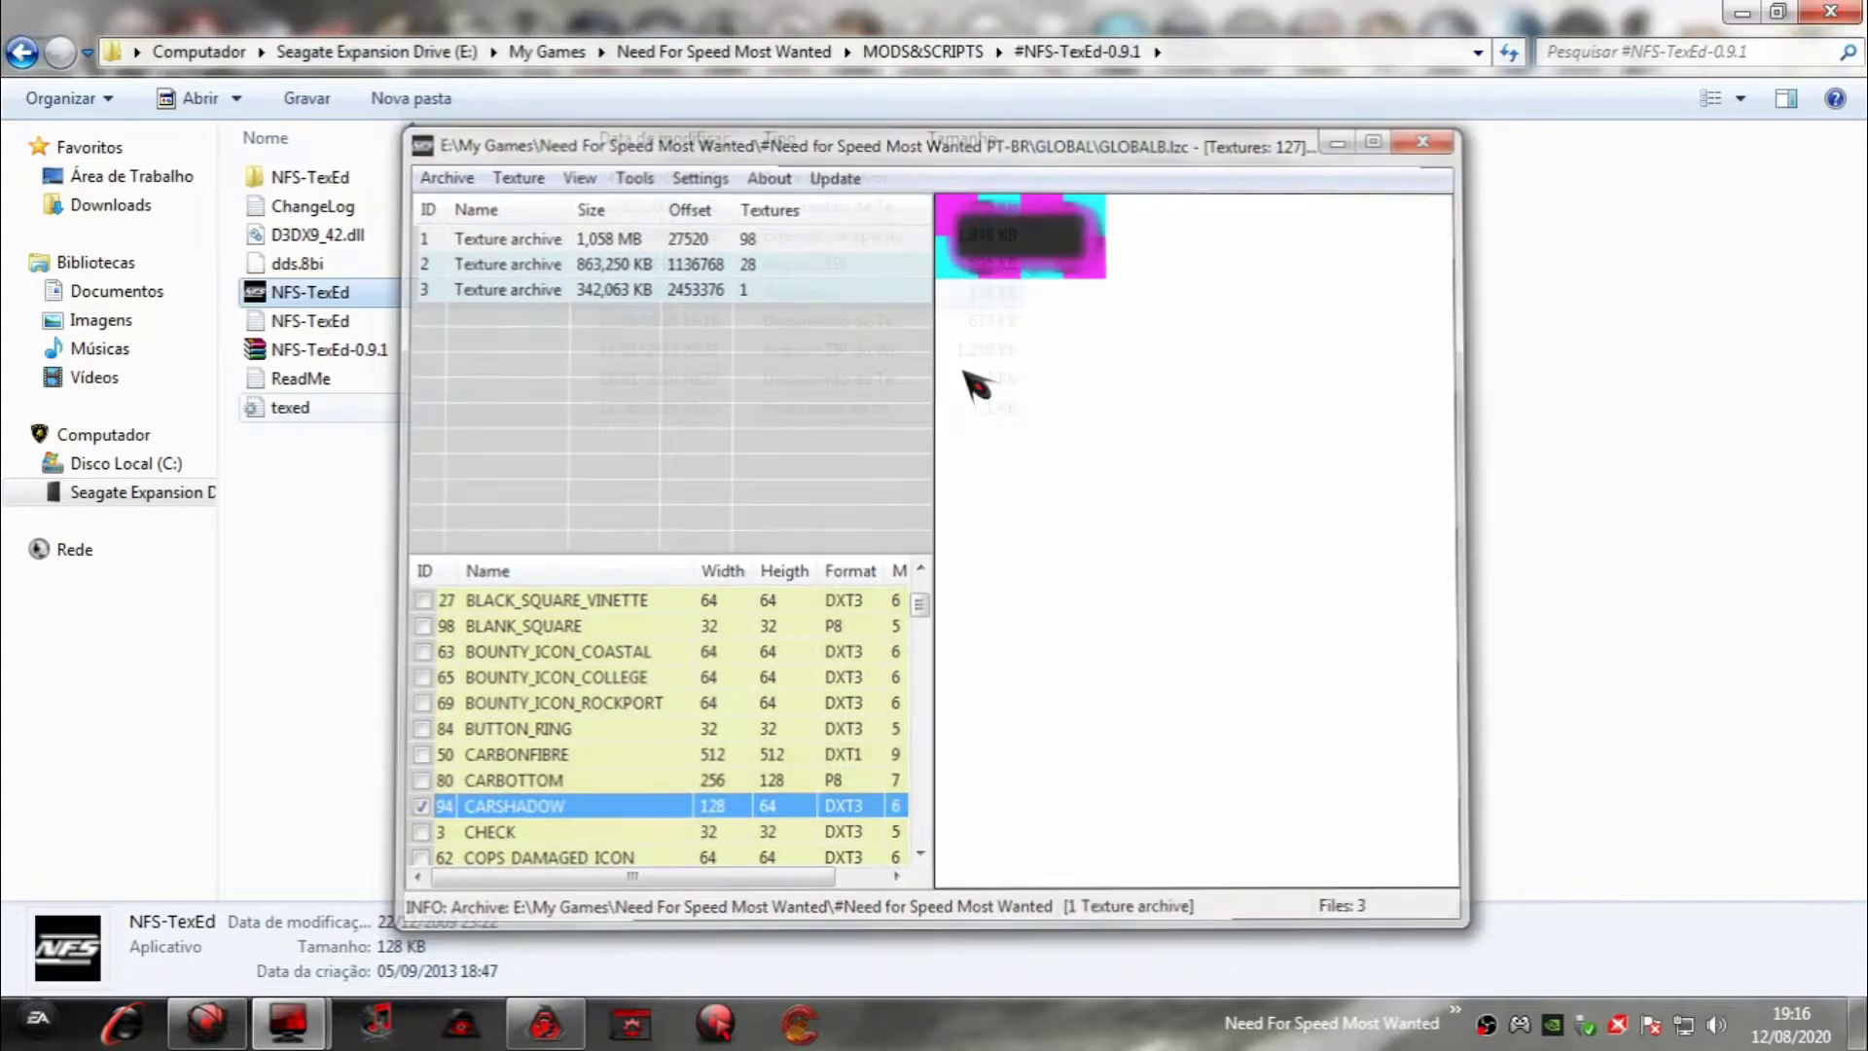
# Review the folders from #Day to #Textura Neon in #NFSMW Dark Night (v0.0.0.1), and close both Explorer windows.
pyautogui.click(21, 51)
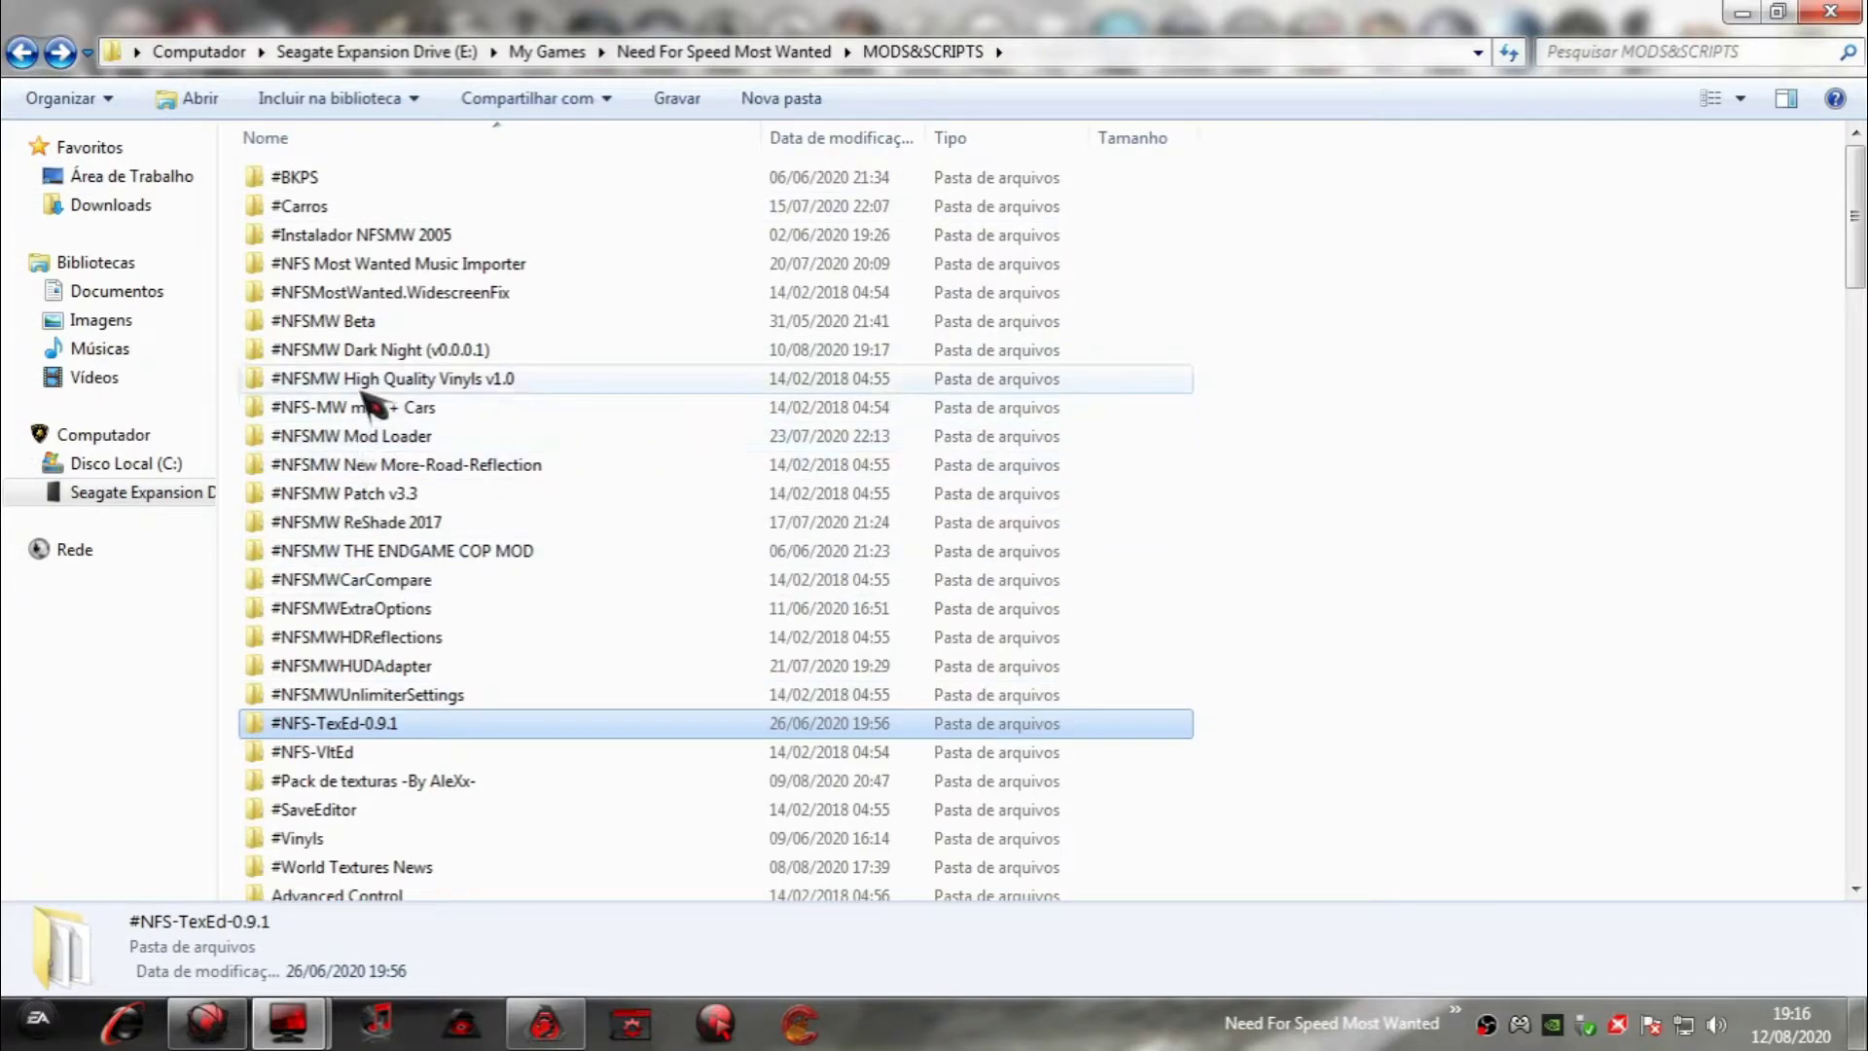
pyautogui.doubleClick(381, 351)
pyautogui.click(321, 179)
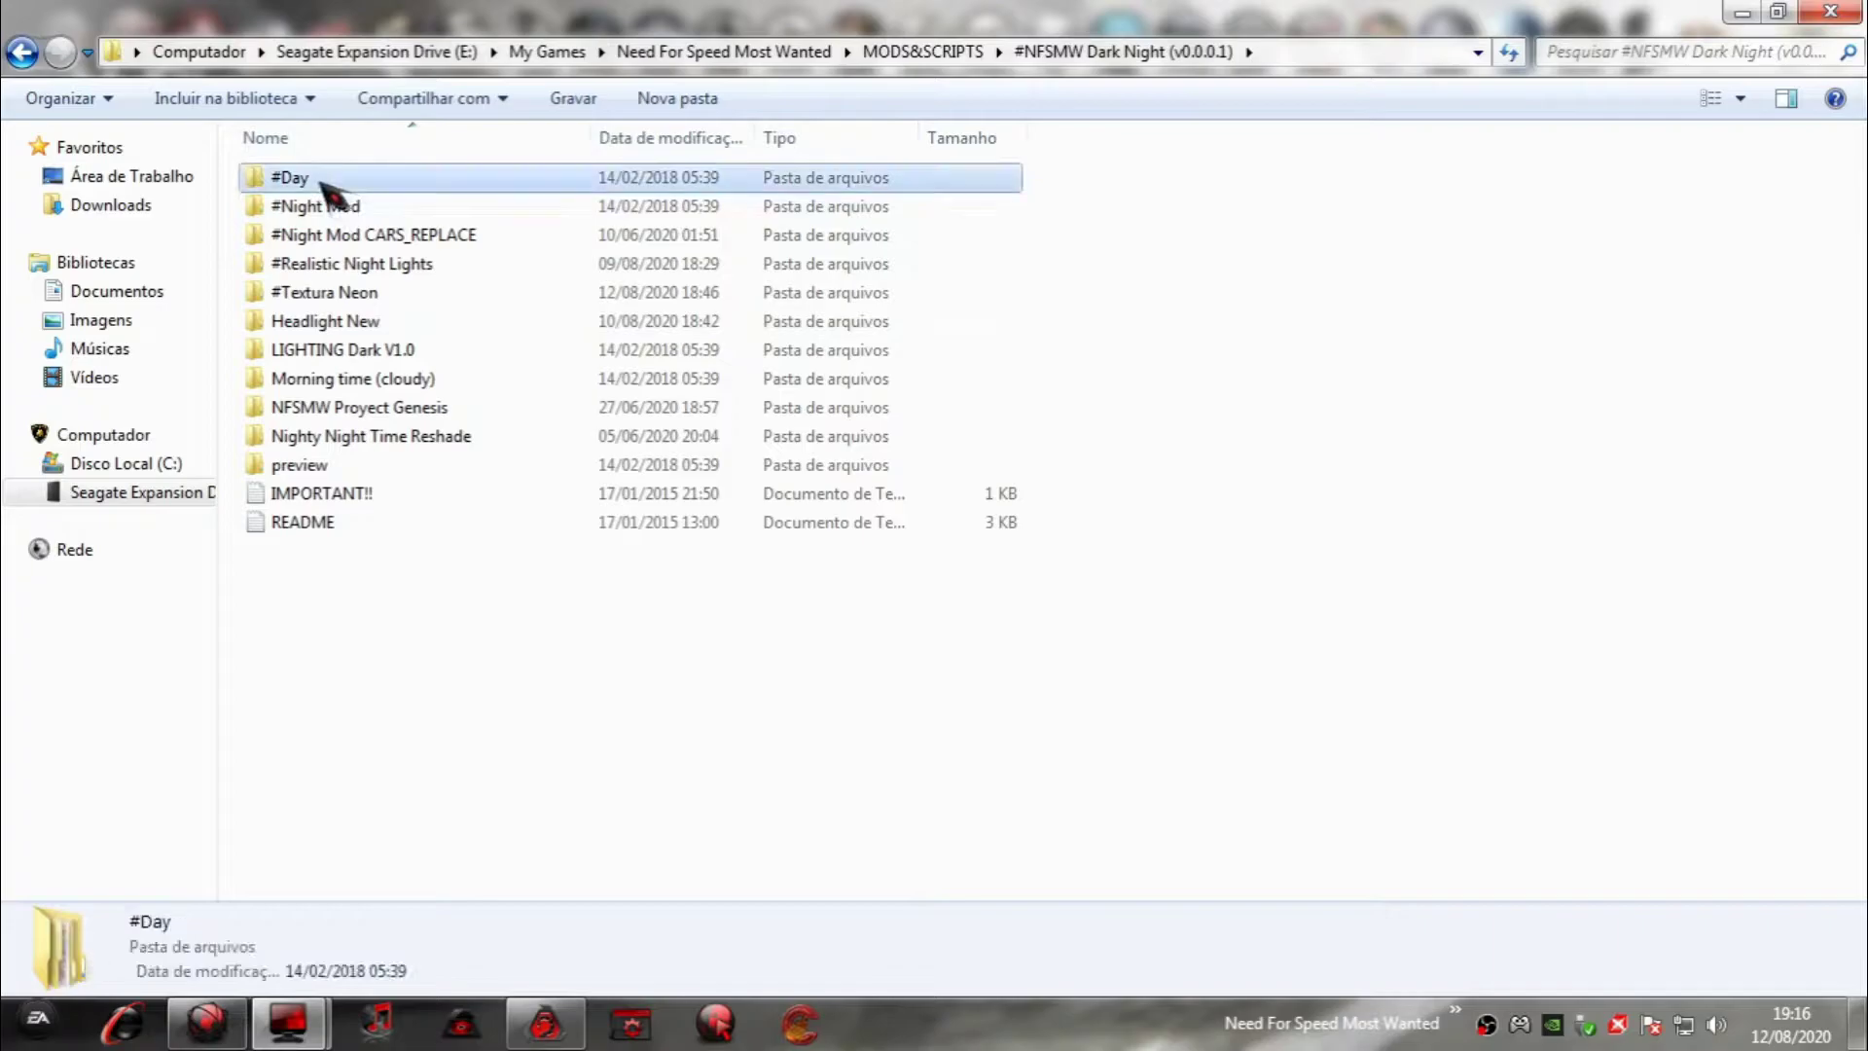
pyautogui.click(341, 206)
pyautogui.click(350, 235)
pyautogui.click(343, 264)
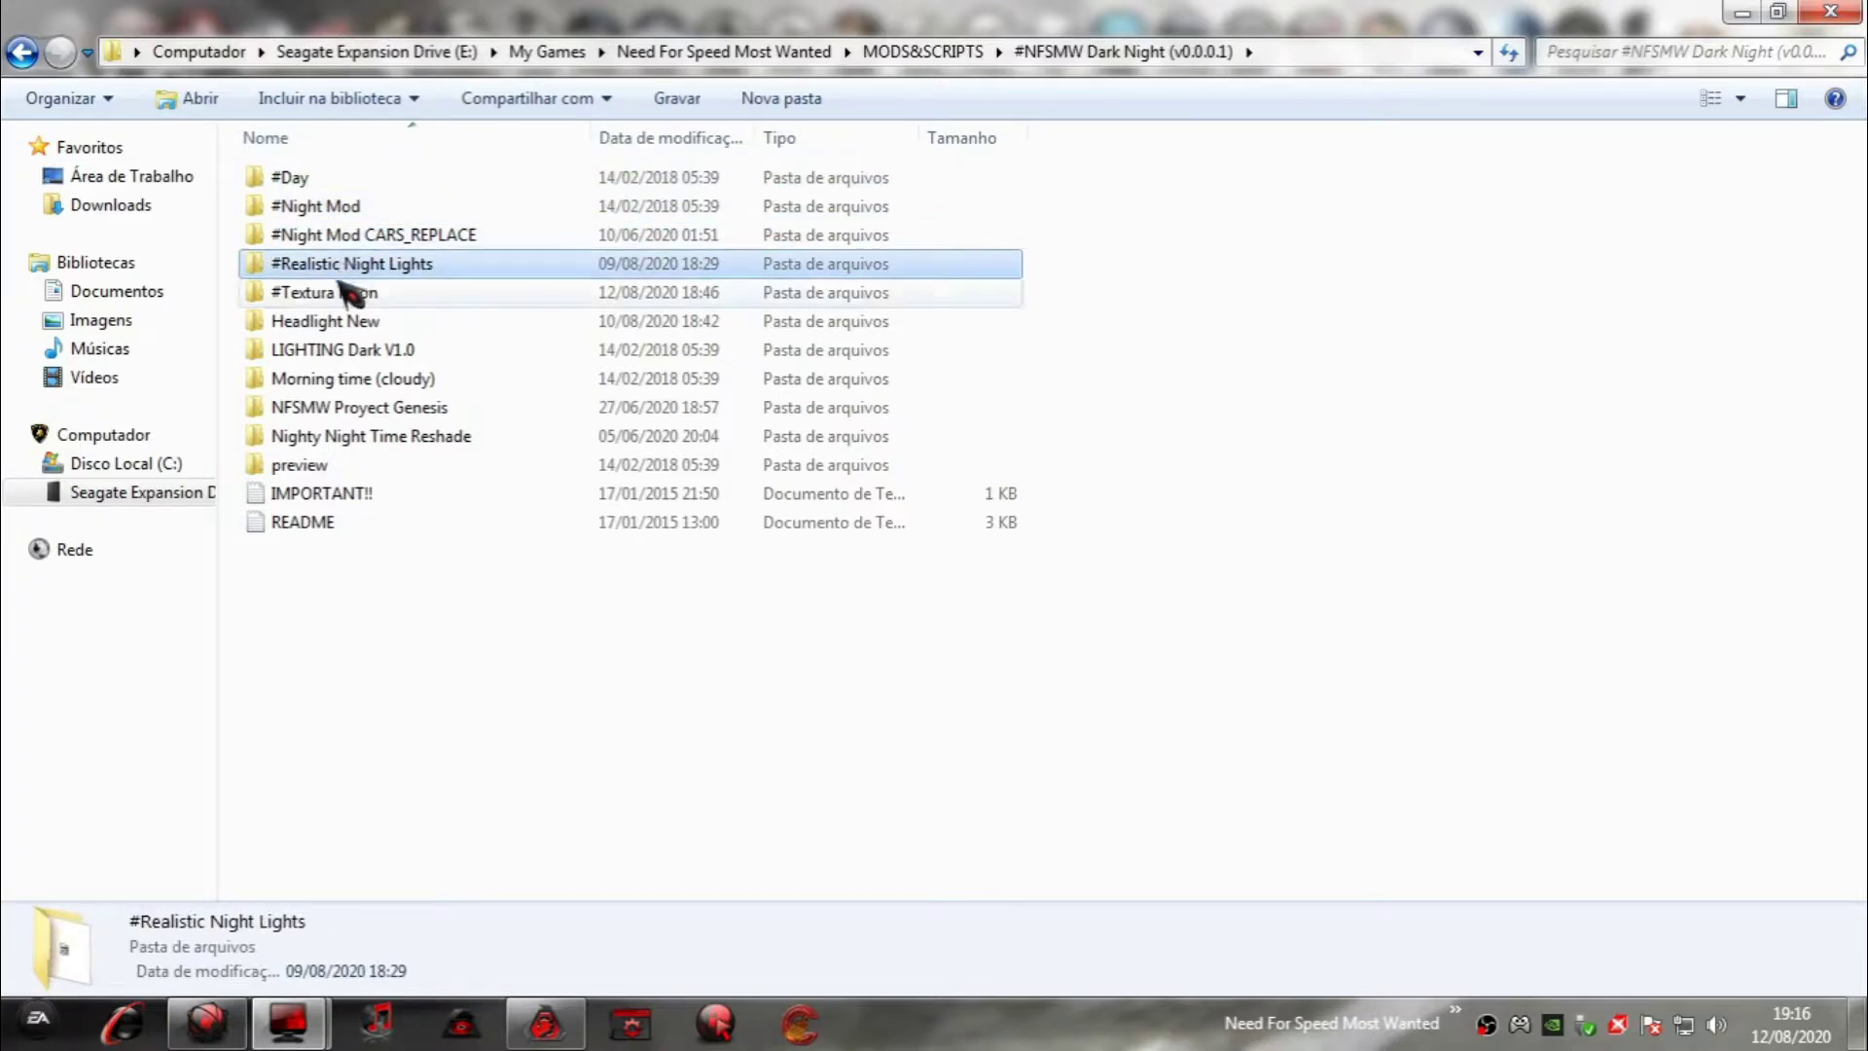
pyautogui.click(356, 291)
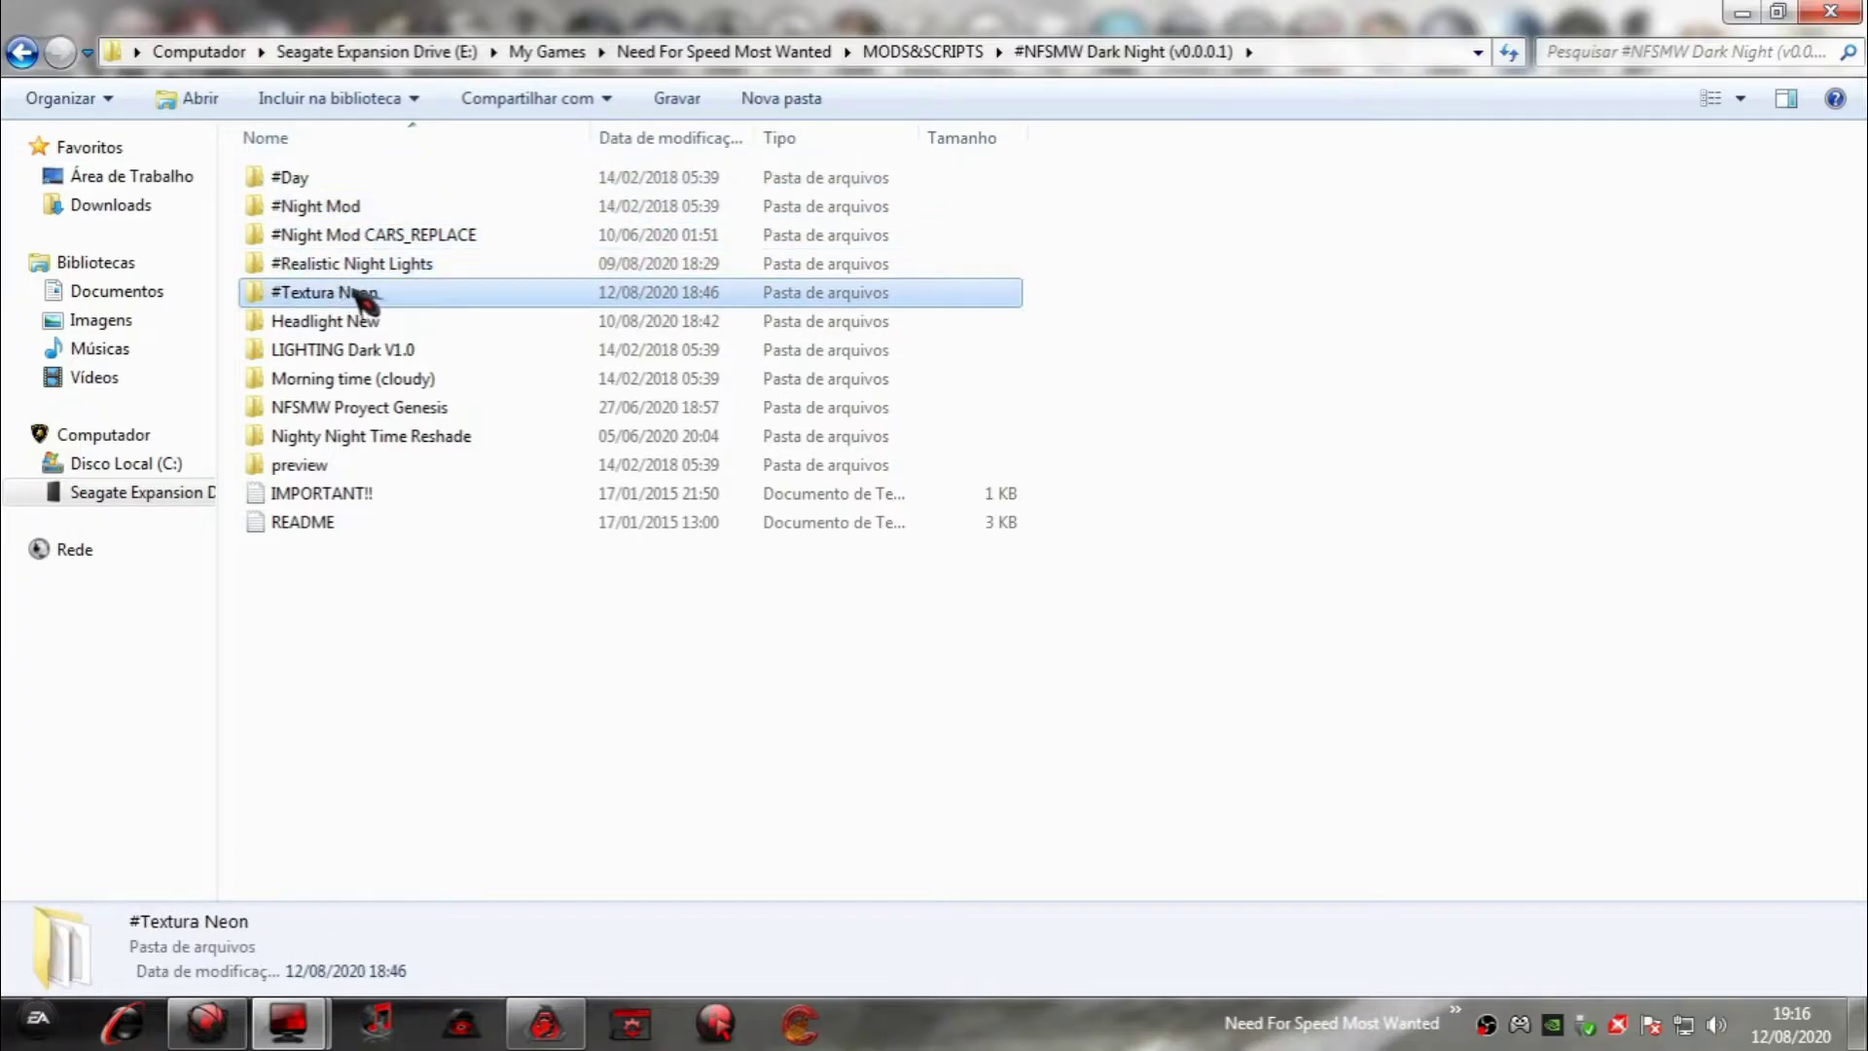
pyautogui.click(1828, 13)
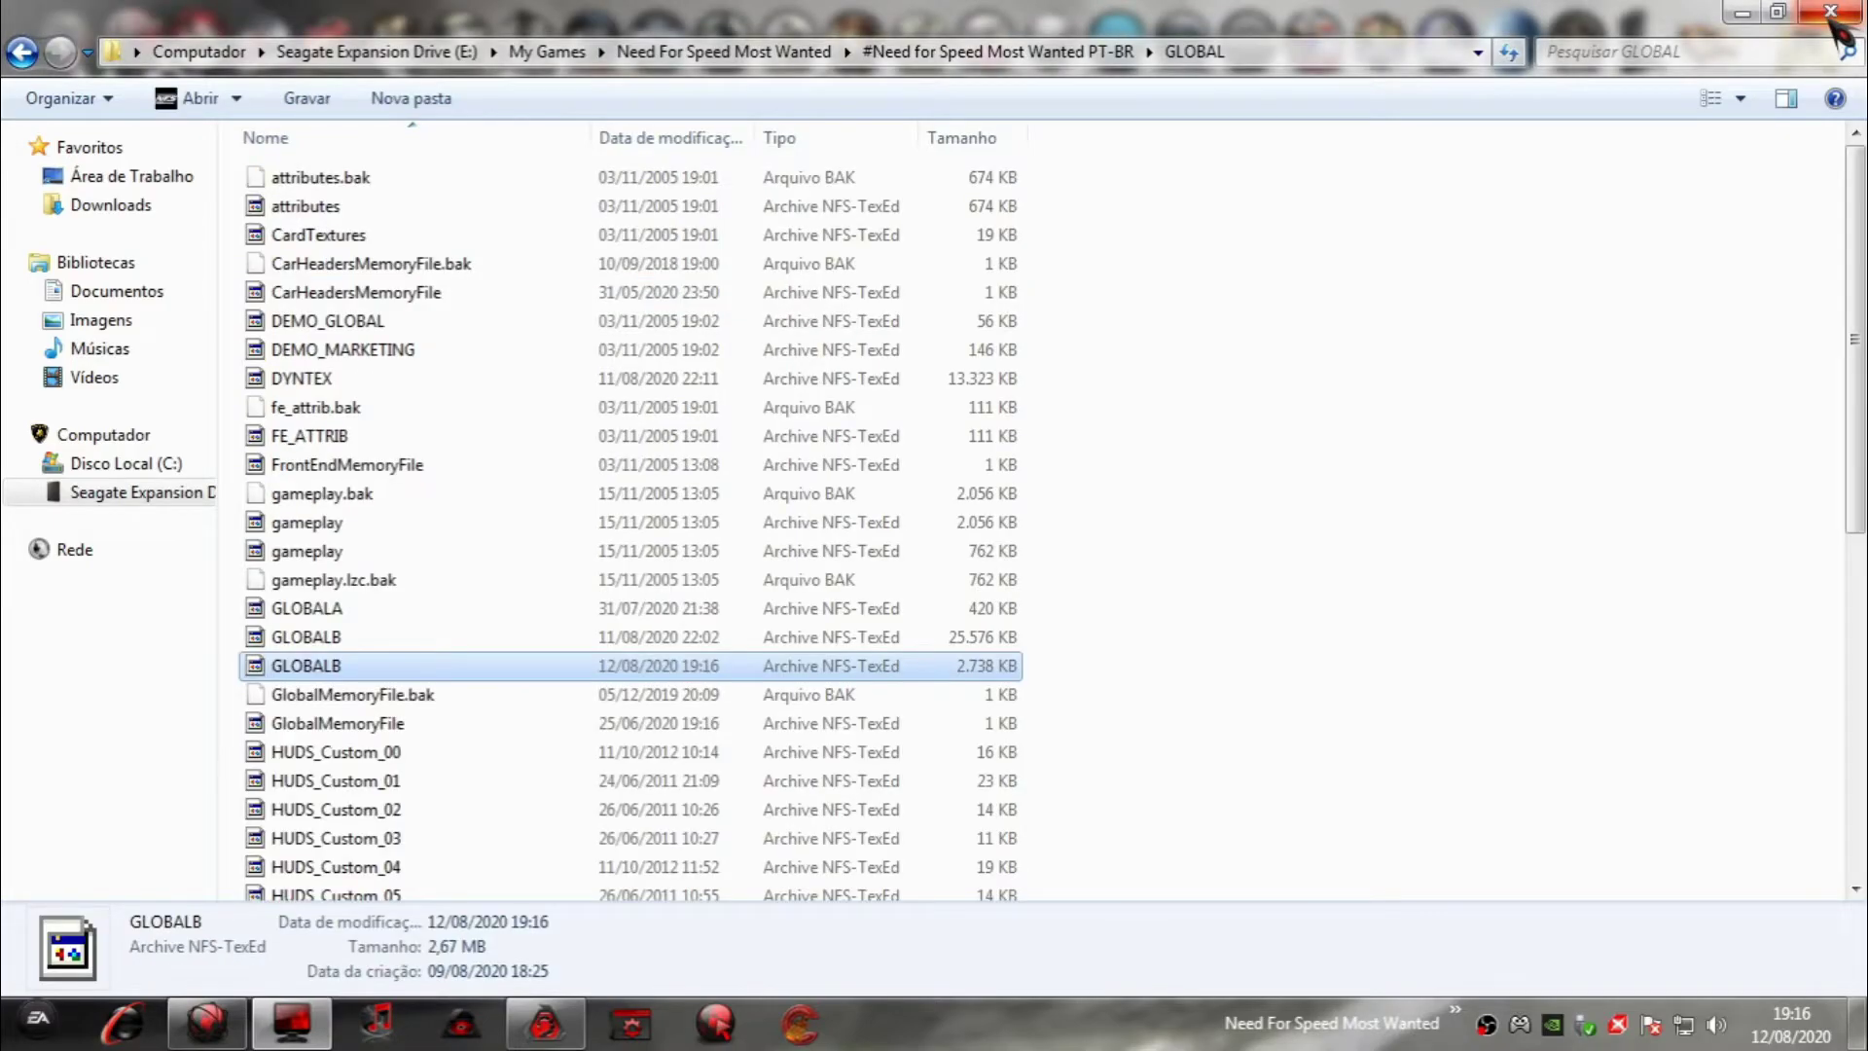
pyautogui.click(1829, 14)
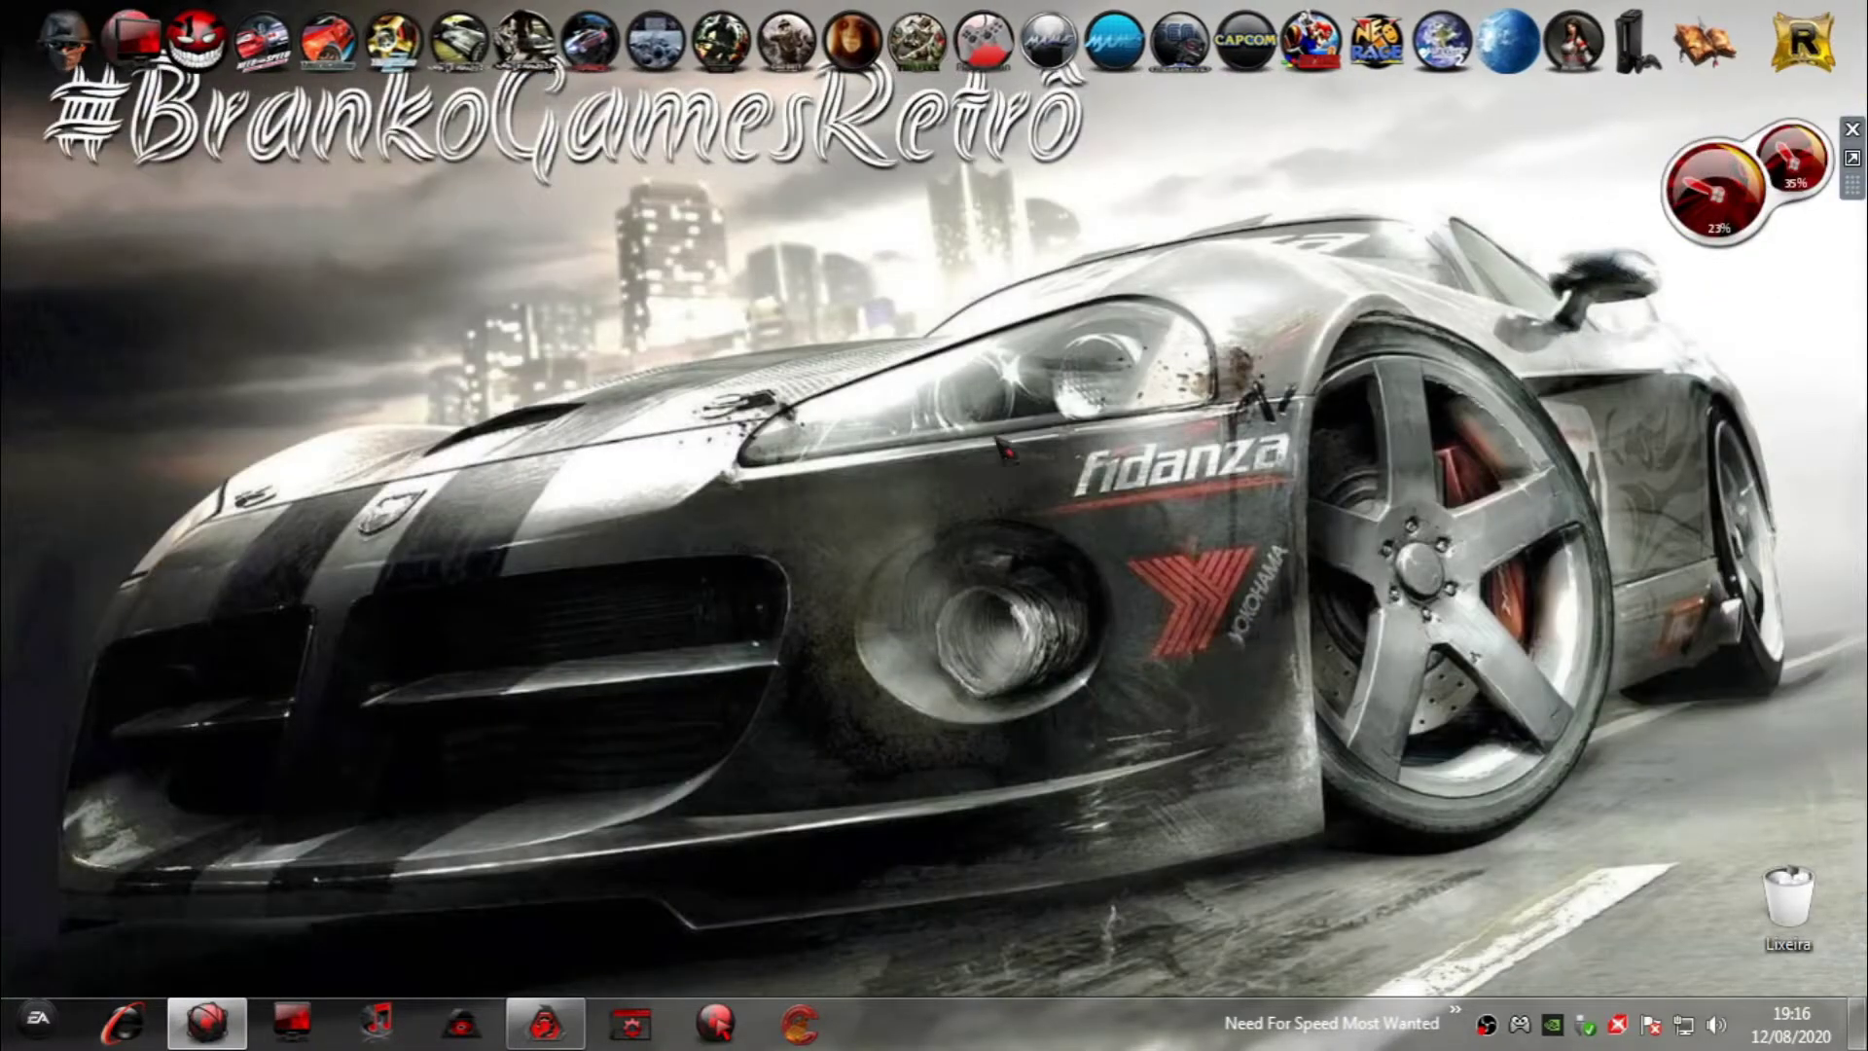
pyautogui.rightClick(806, 438)
pyautogui.click(963, 526)
pyautogui.rightClick(829, 417)
pyautogui.click(943, 506)
pyautogui.rightClick(598, 405)
pyautogui.click(700, 489)
pyautogui.rightClick(860, 454)
pyautogui.click(948, 521)
pyautogui.rightClick(575, 366)
pyautogui.click(292, 635)
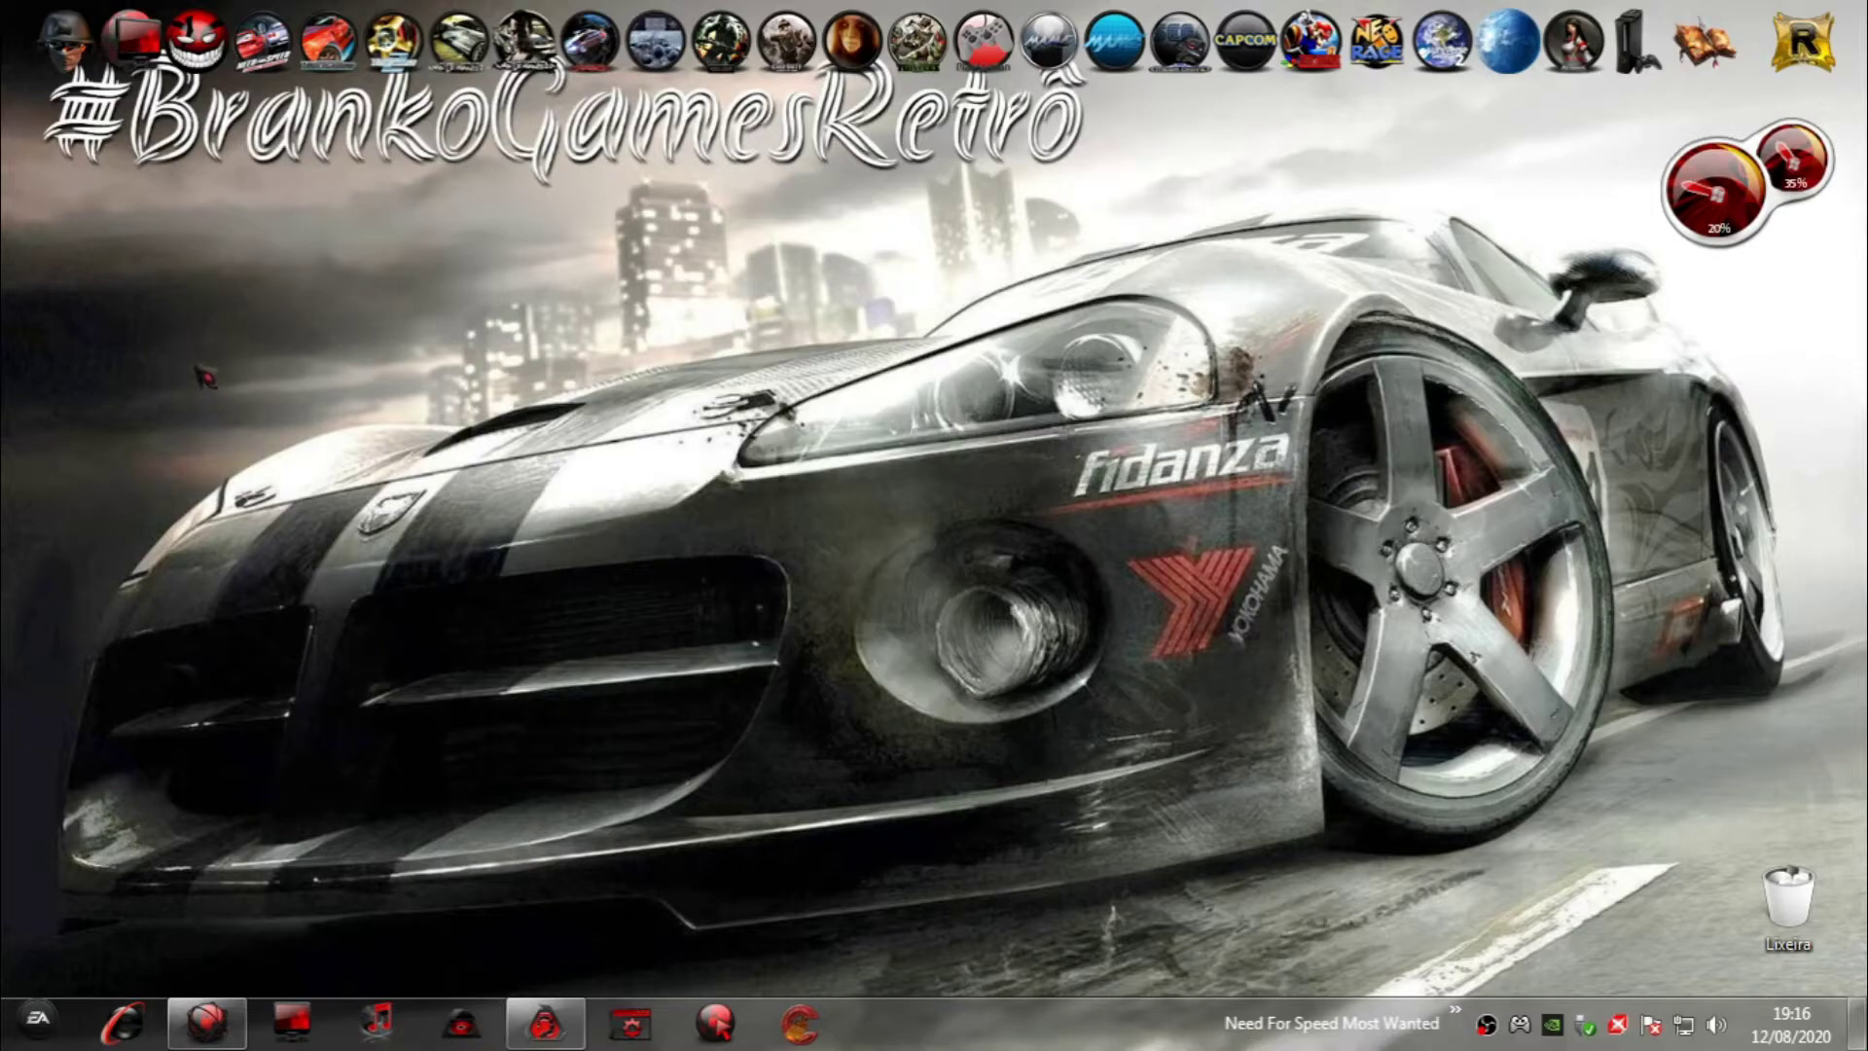
# Browse My Games to the #Need for Speed Most Wanted PT-BR folder and locate the modloader configuration file.
pyautogui.click(200, 53)
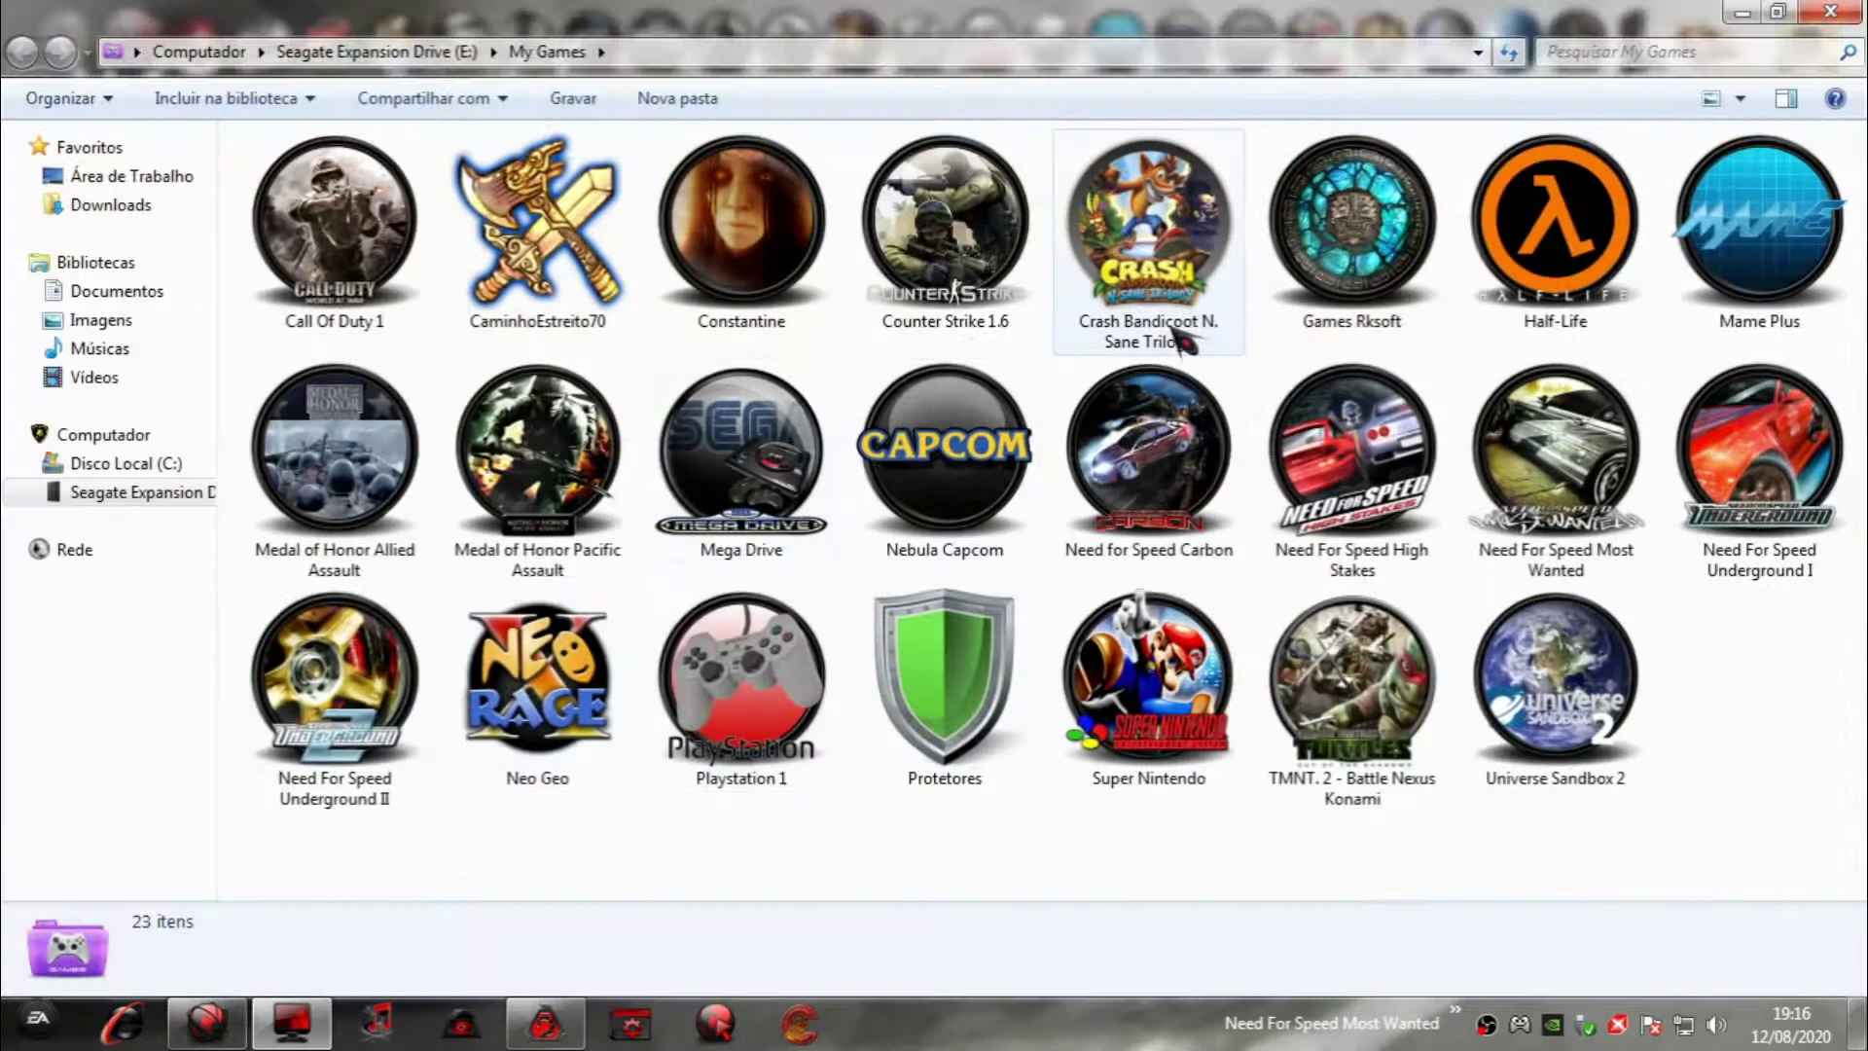
pyautogui.doubleClick(1555, 452)
pyautogui.doubleClick(418, 183)
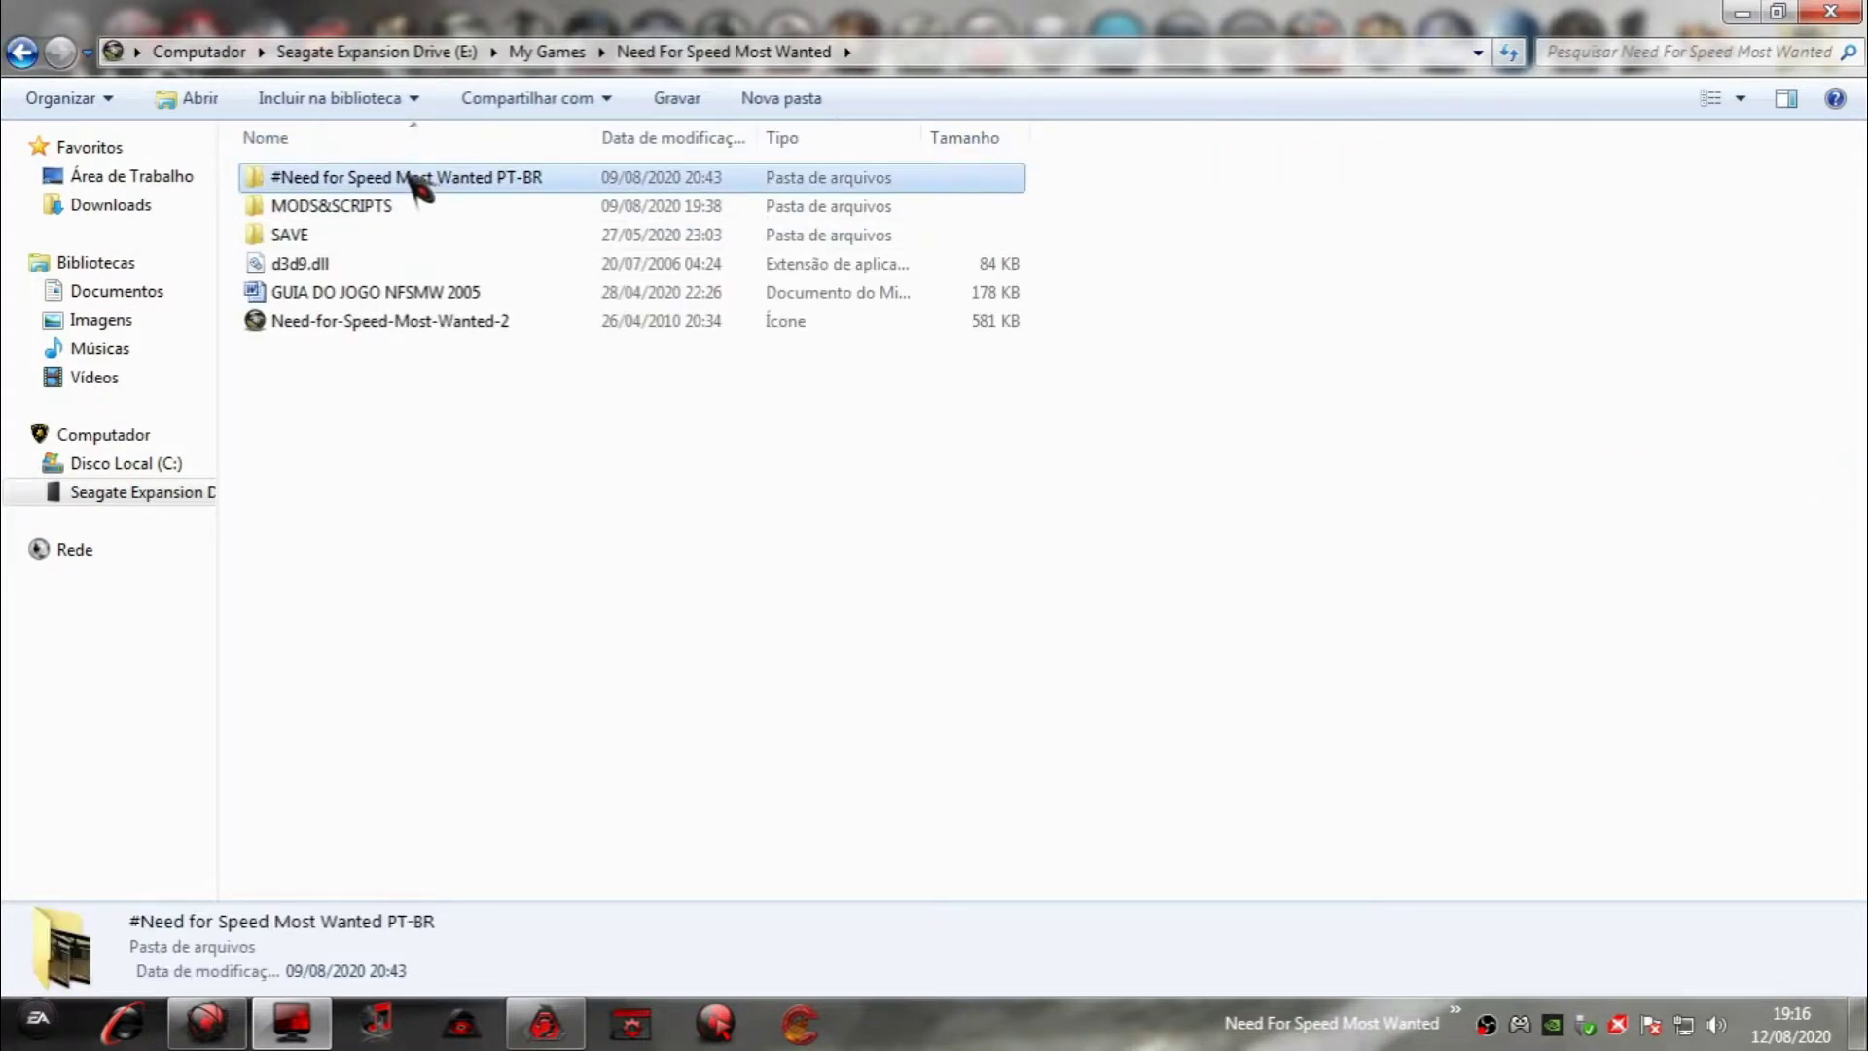
pyautogui.scroll(-3, 400, 784)
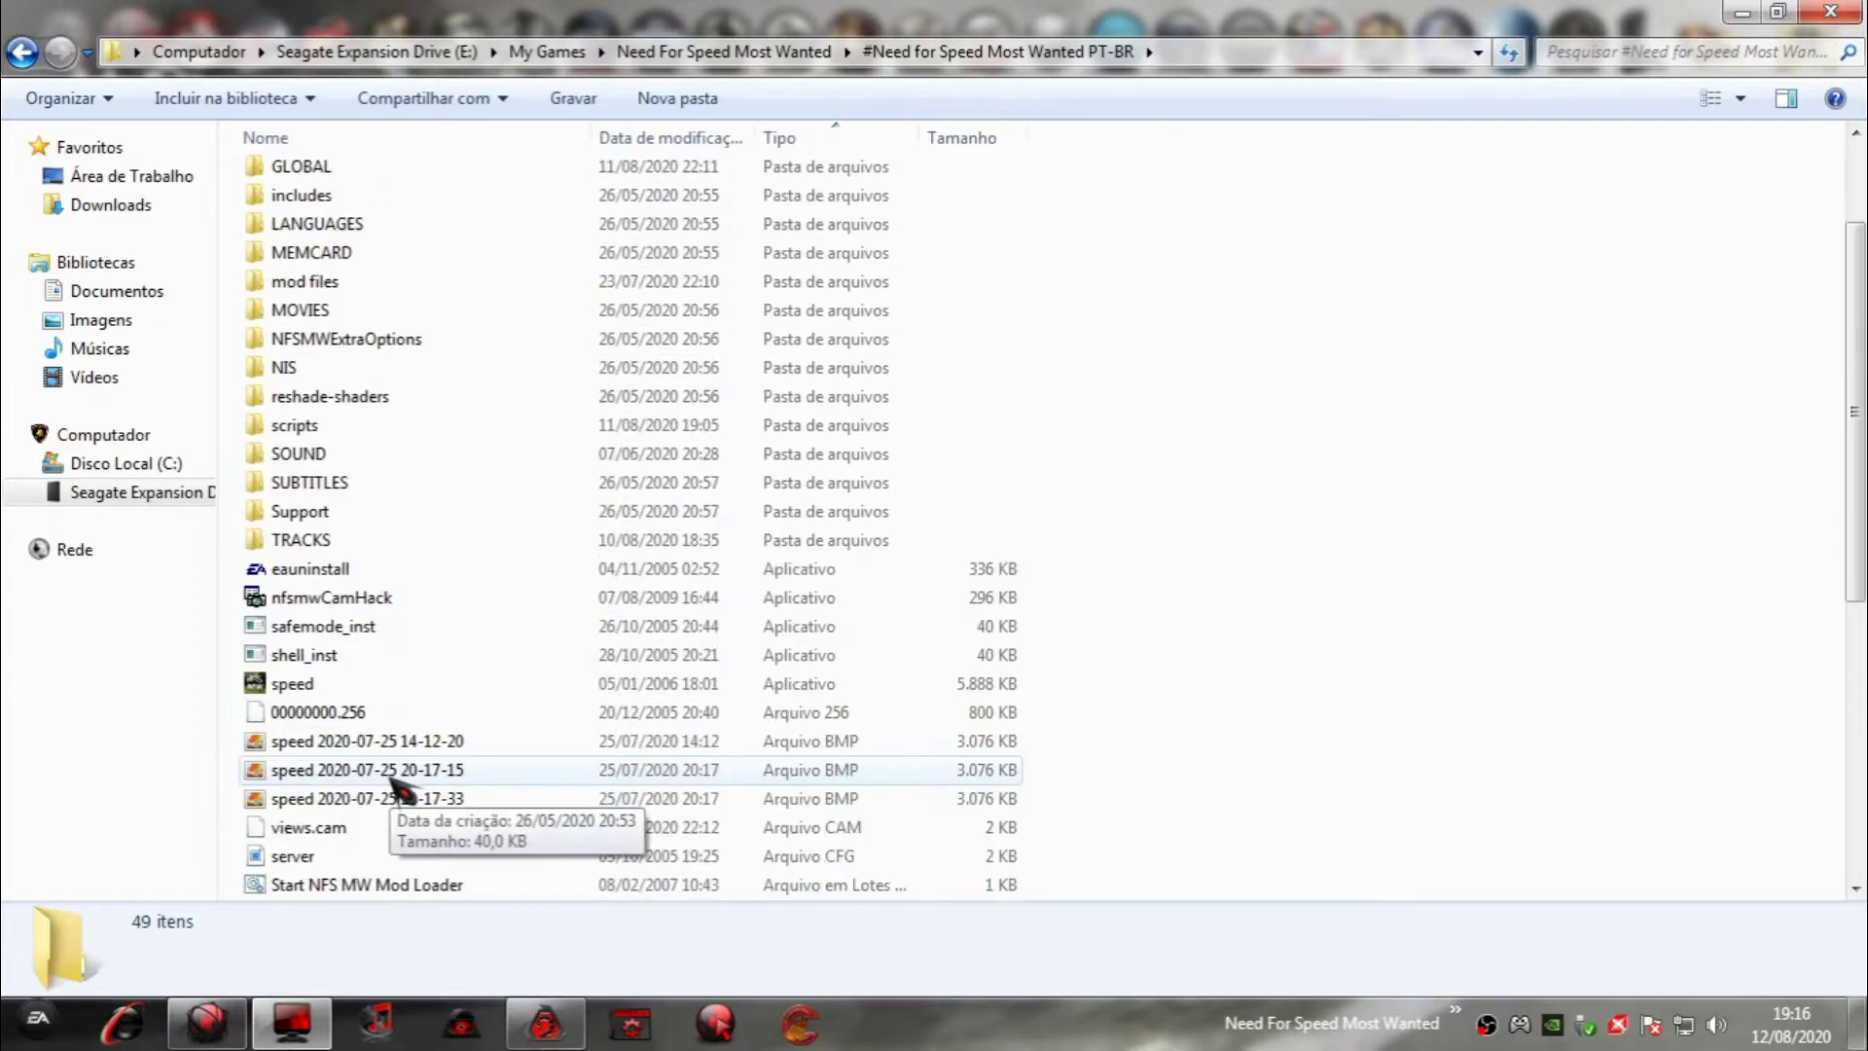
pyautogui.scroll(-3, 540, 771)
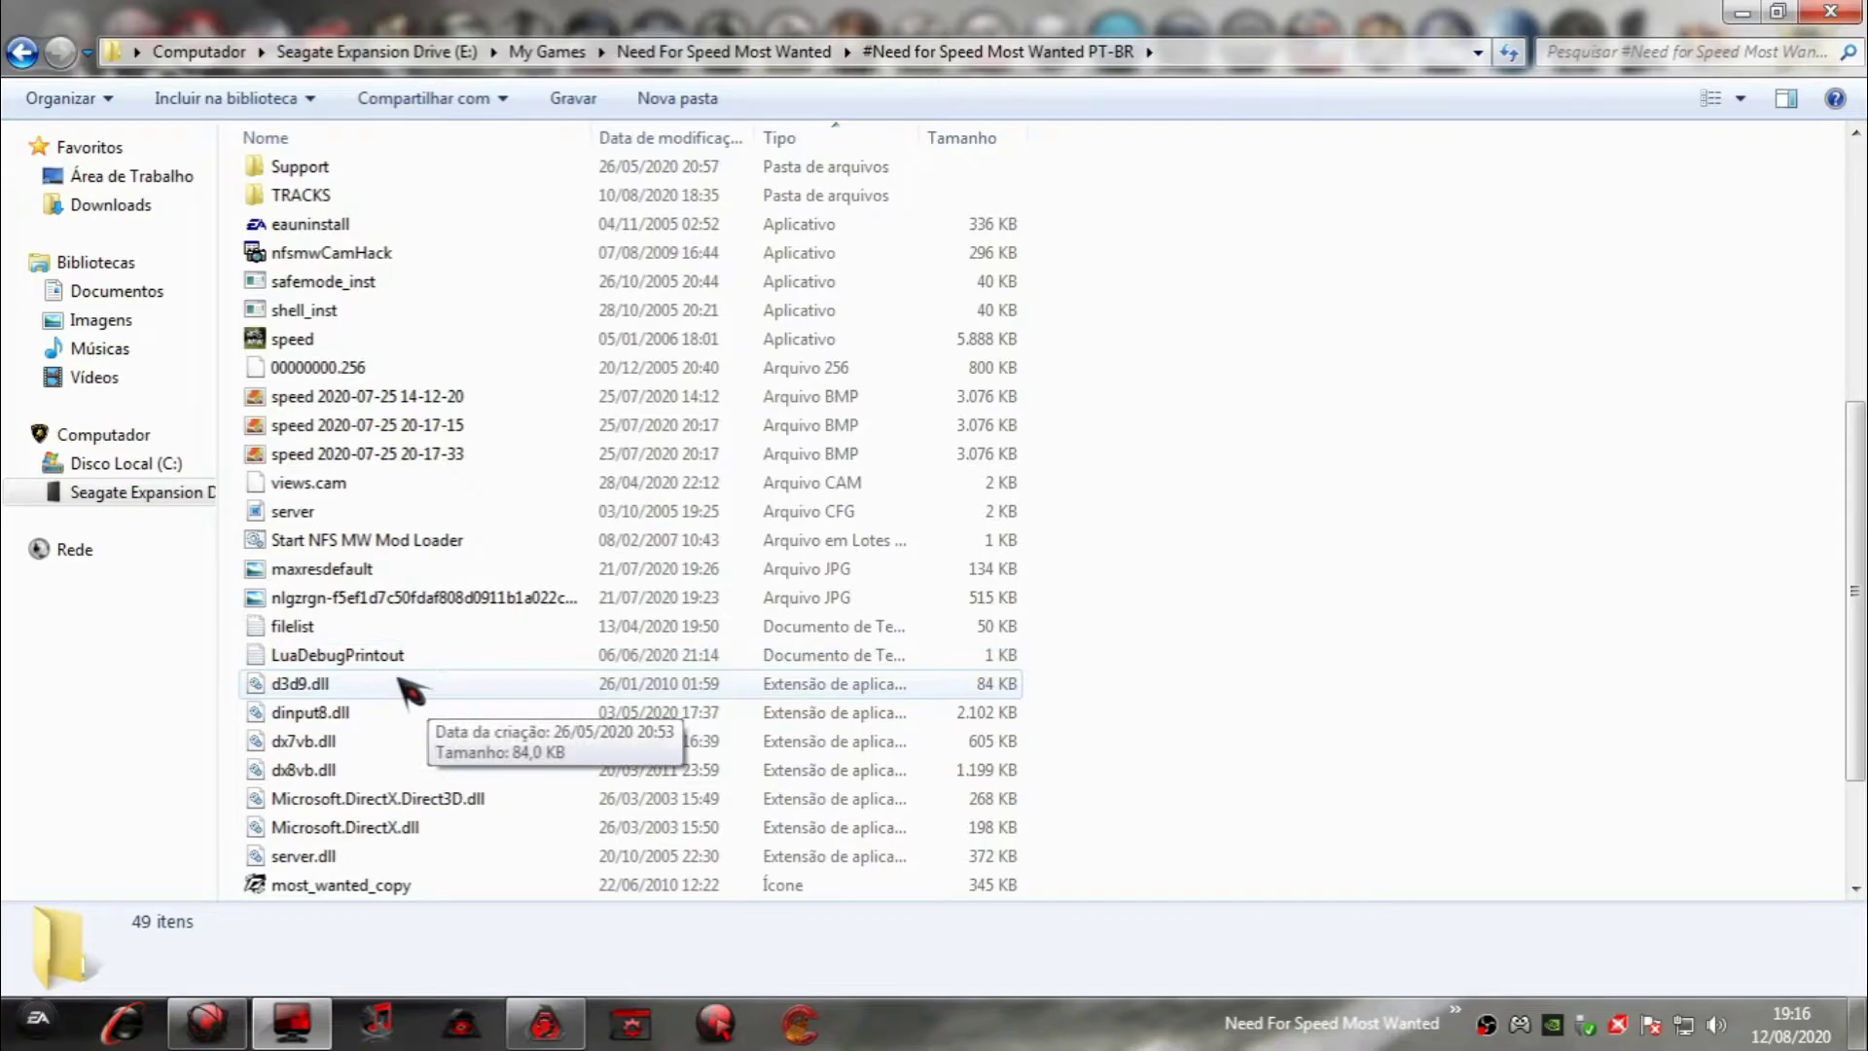
pyautogui.scroll(-2, 403, 686)
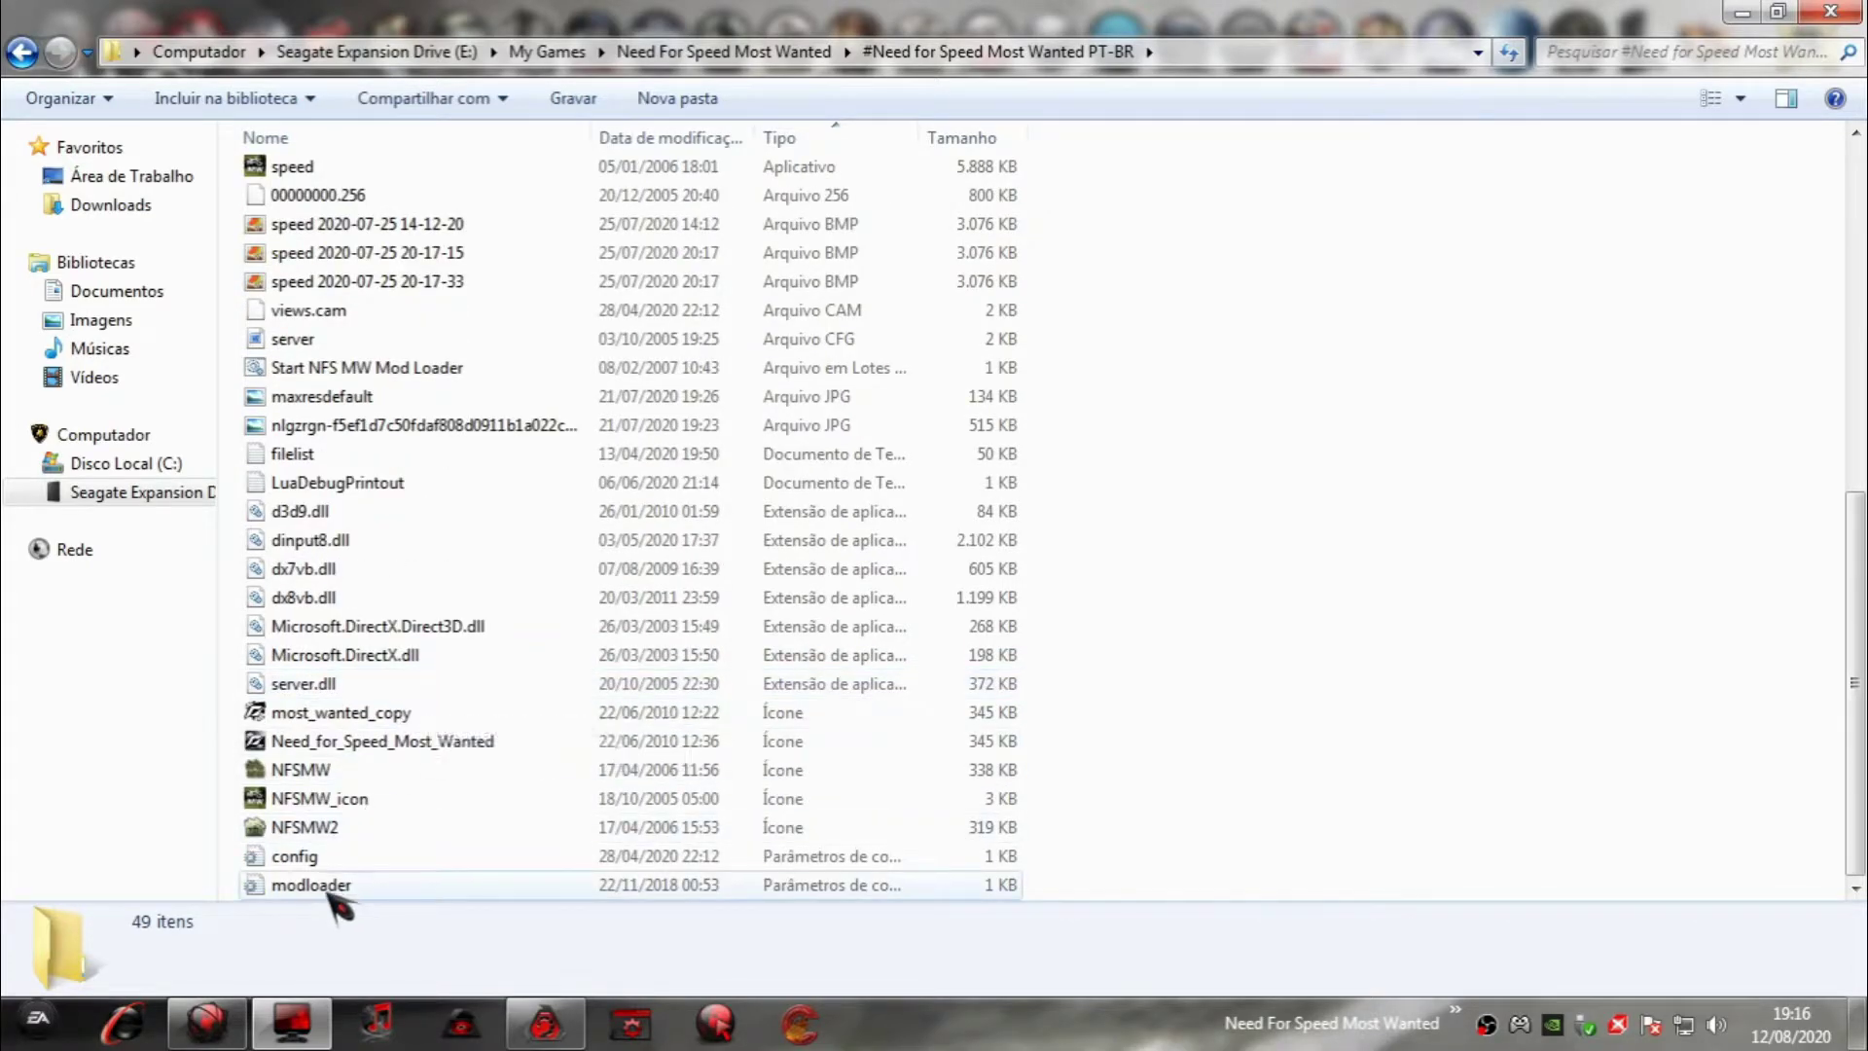
pyautogui.click(311, 886)
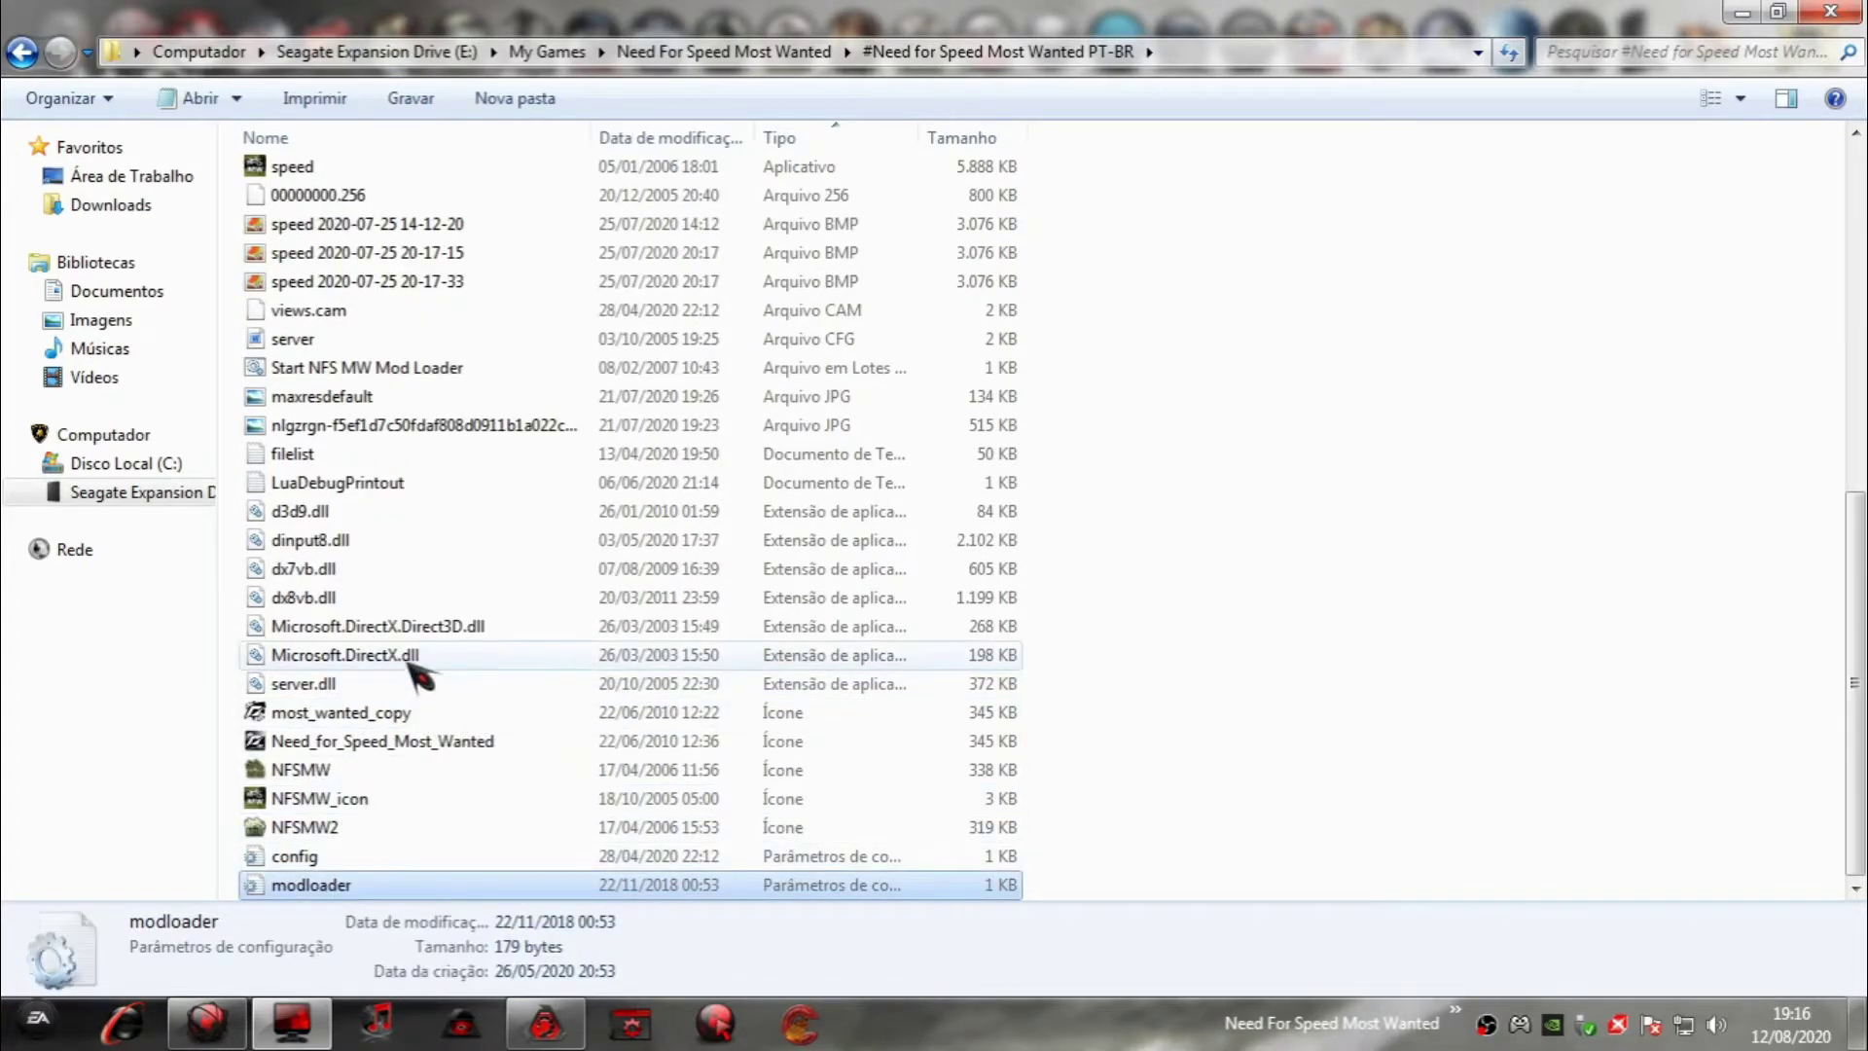
# Check the scripts folder inside #Need for Speed Most Wanted PT-BR, and close the Explorer window.
pyautogui.scroll(8, 416, 666)
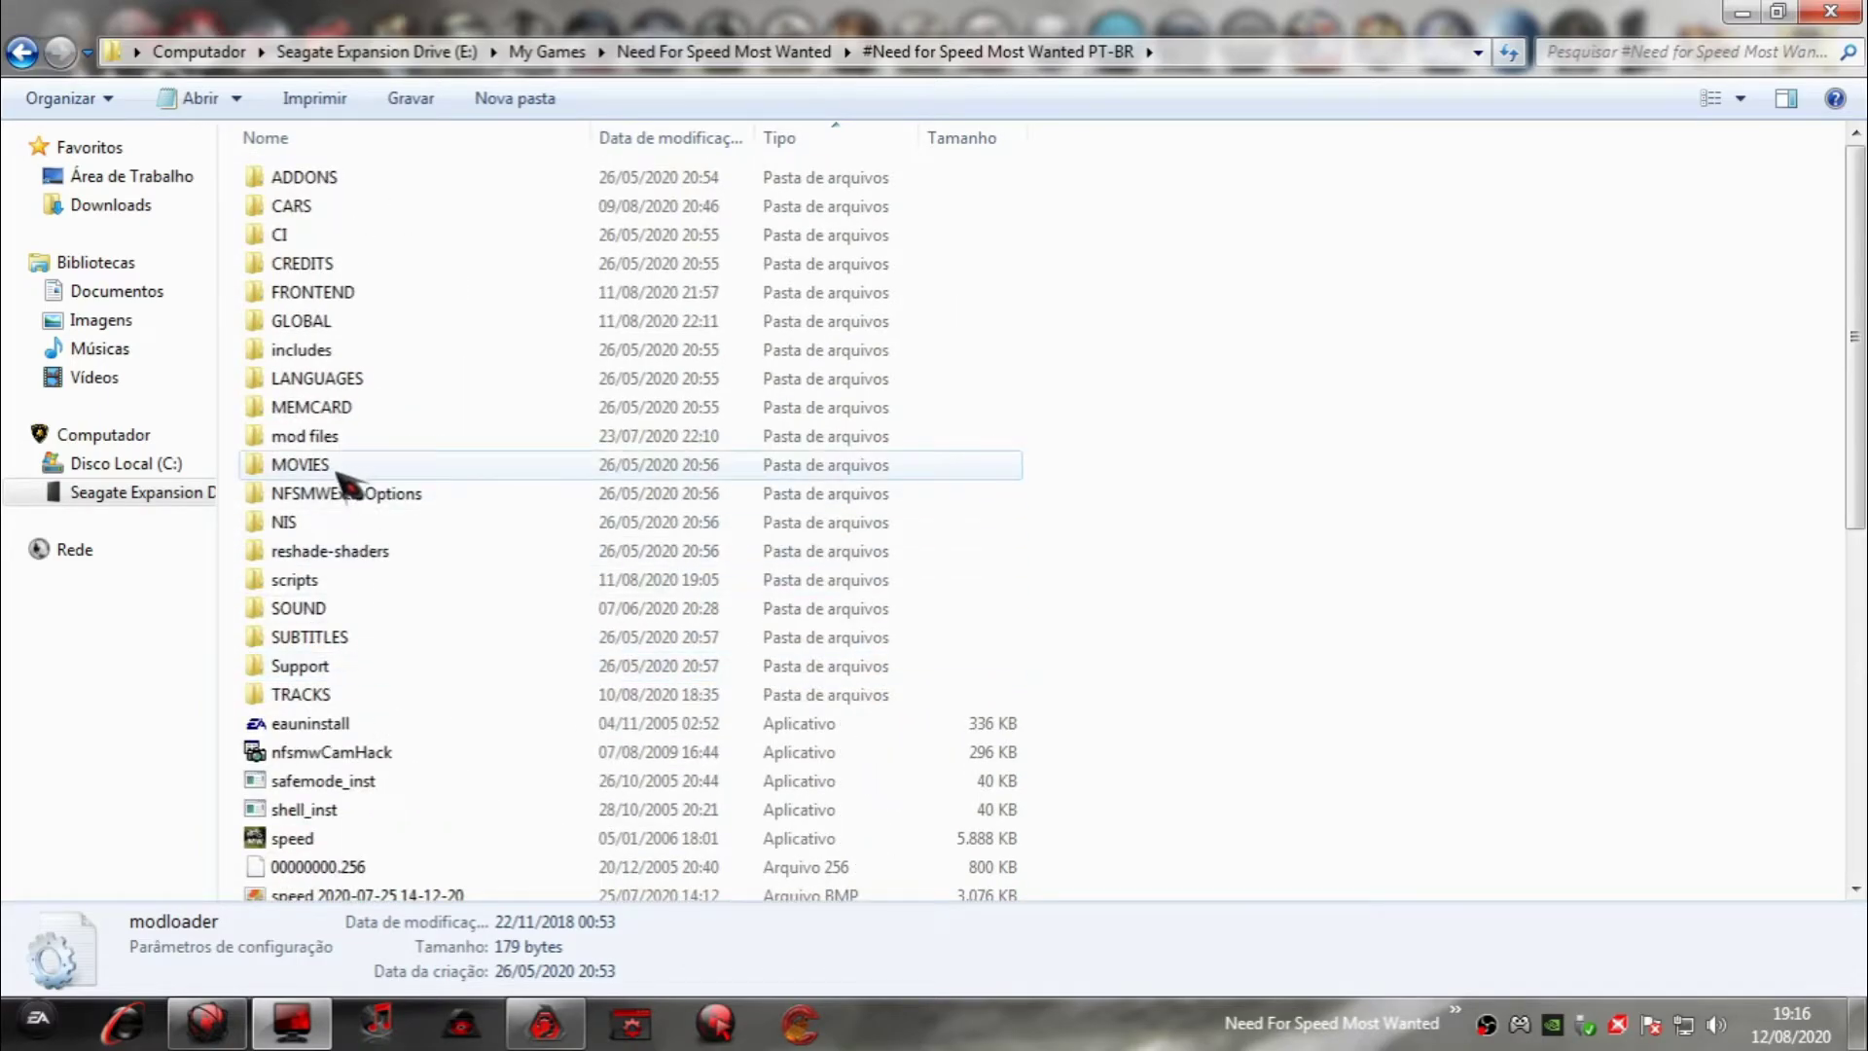
pyautogui.click(322, 581)
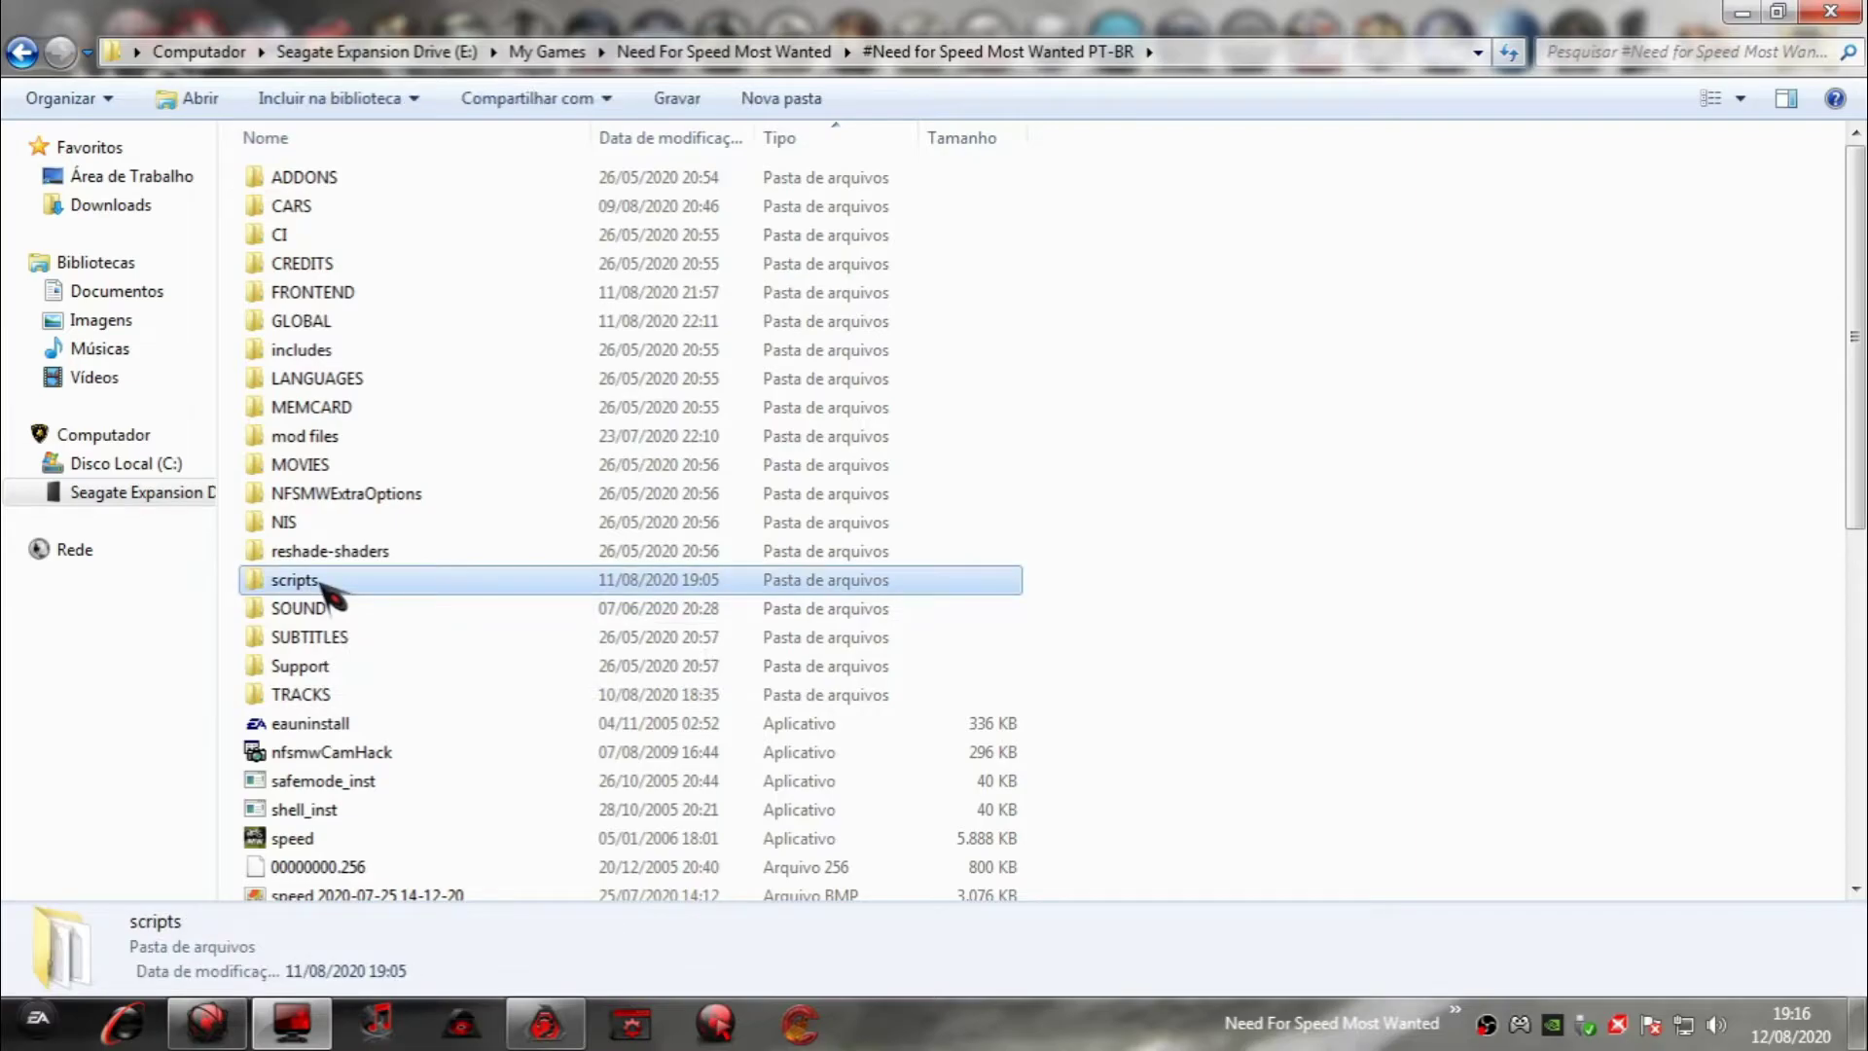
pyautogui.doubleClick(322, 582)
pyautogui.click(22, 53)
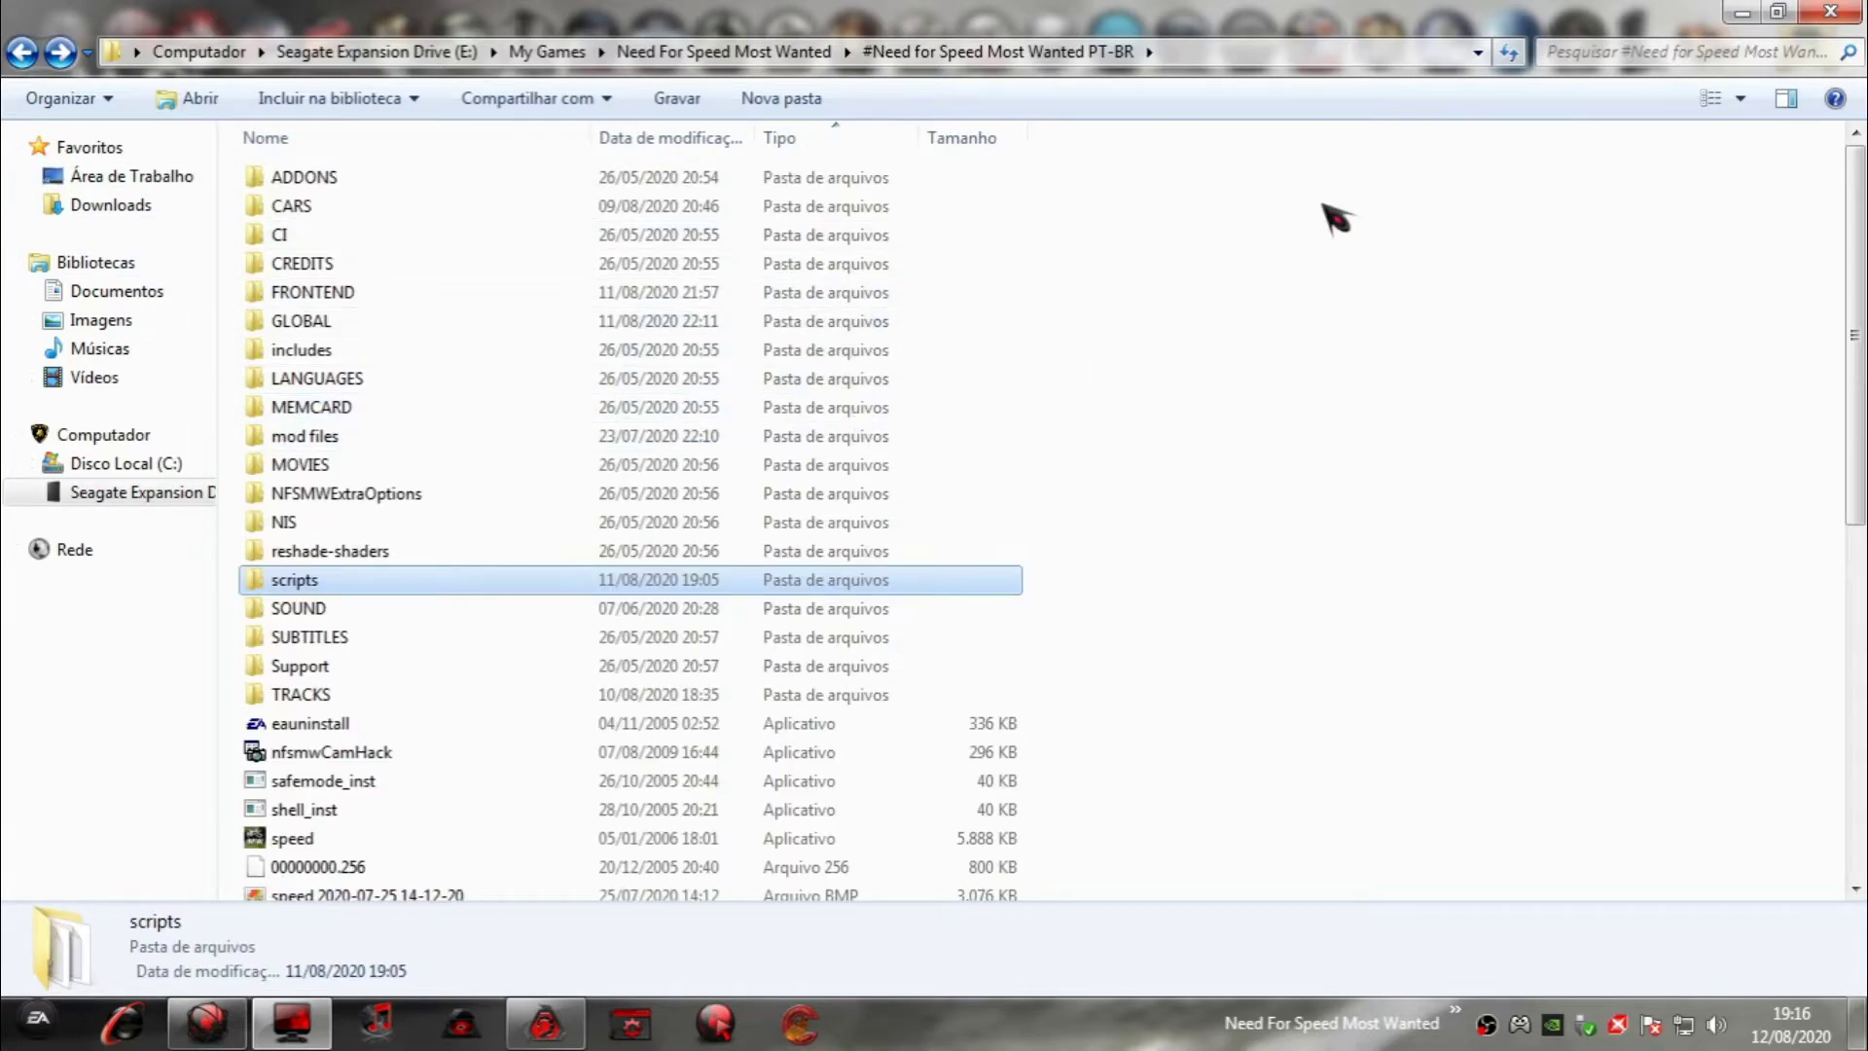
pyautogui.click(1830, 10)
pyautogui.rightClick(852, 493)
pyautogui.click(914, 529)
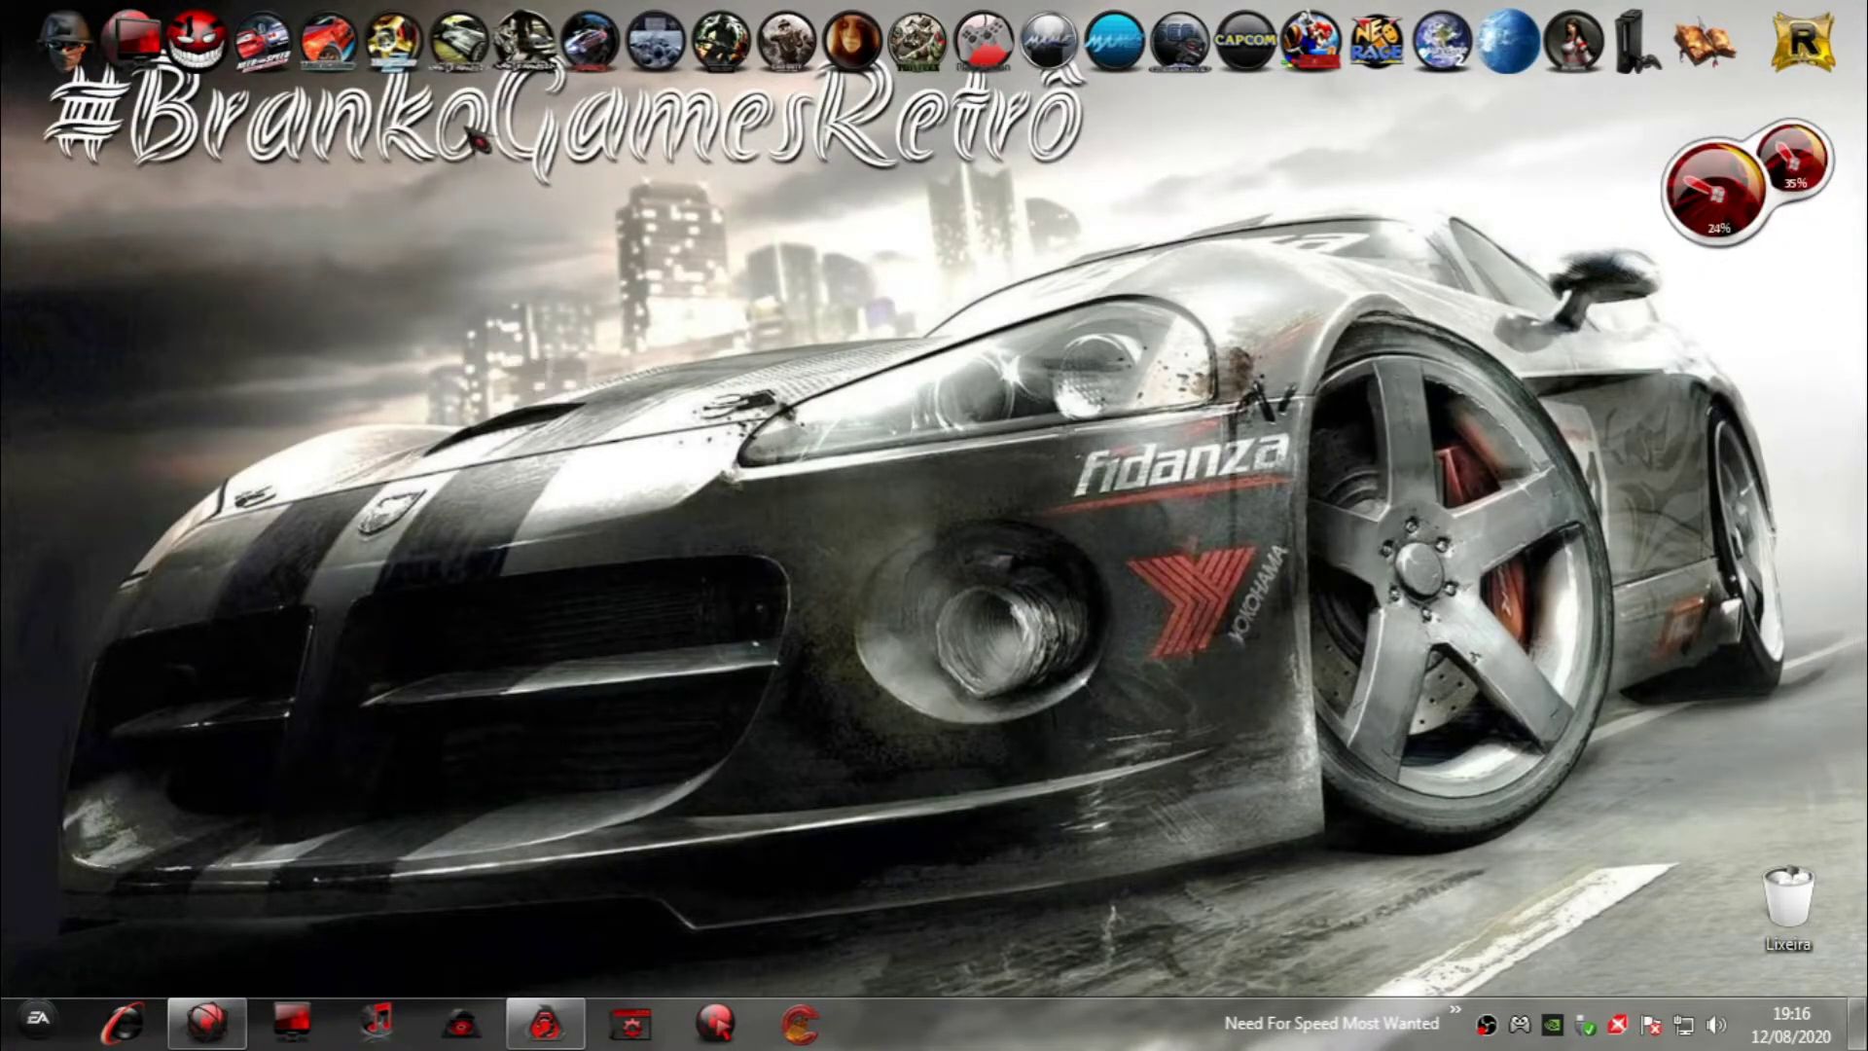
# Launch TexMod and set the speed executable from #Need for Speed Most Wanted PT-BR as the target application.
pyautogui.click(565, 146)
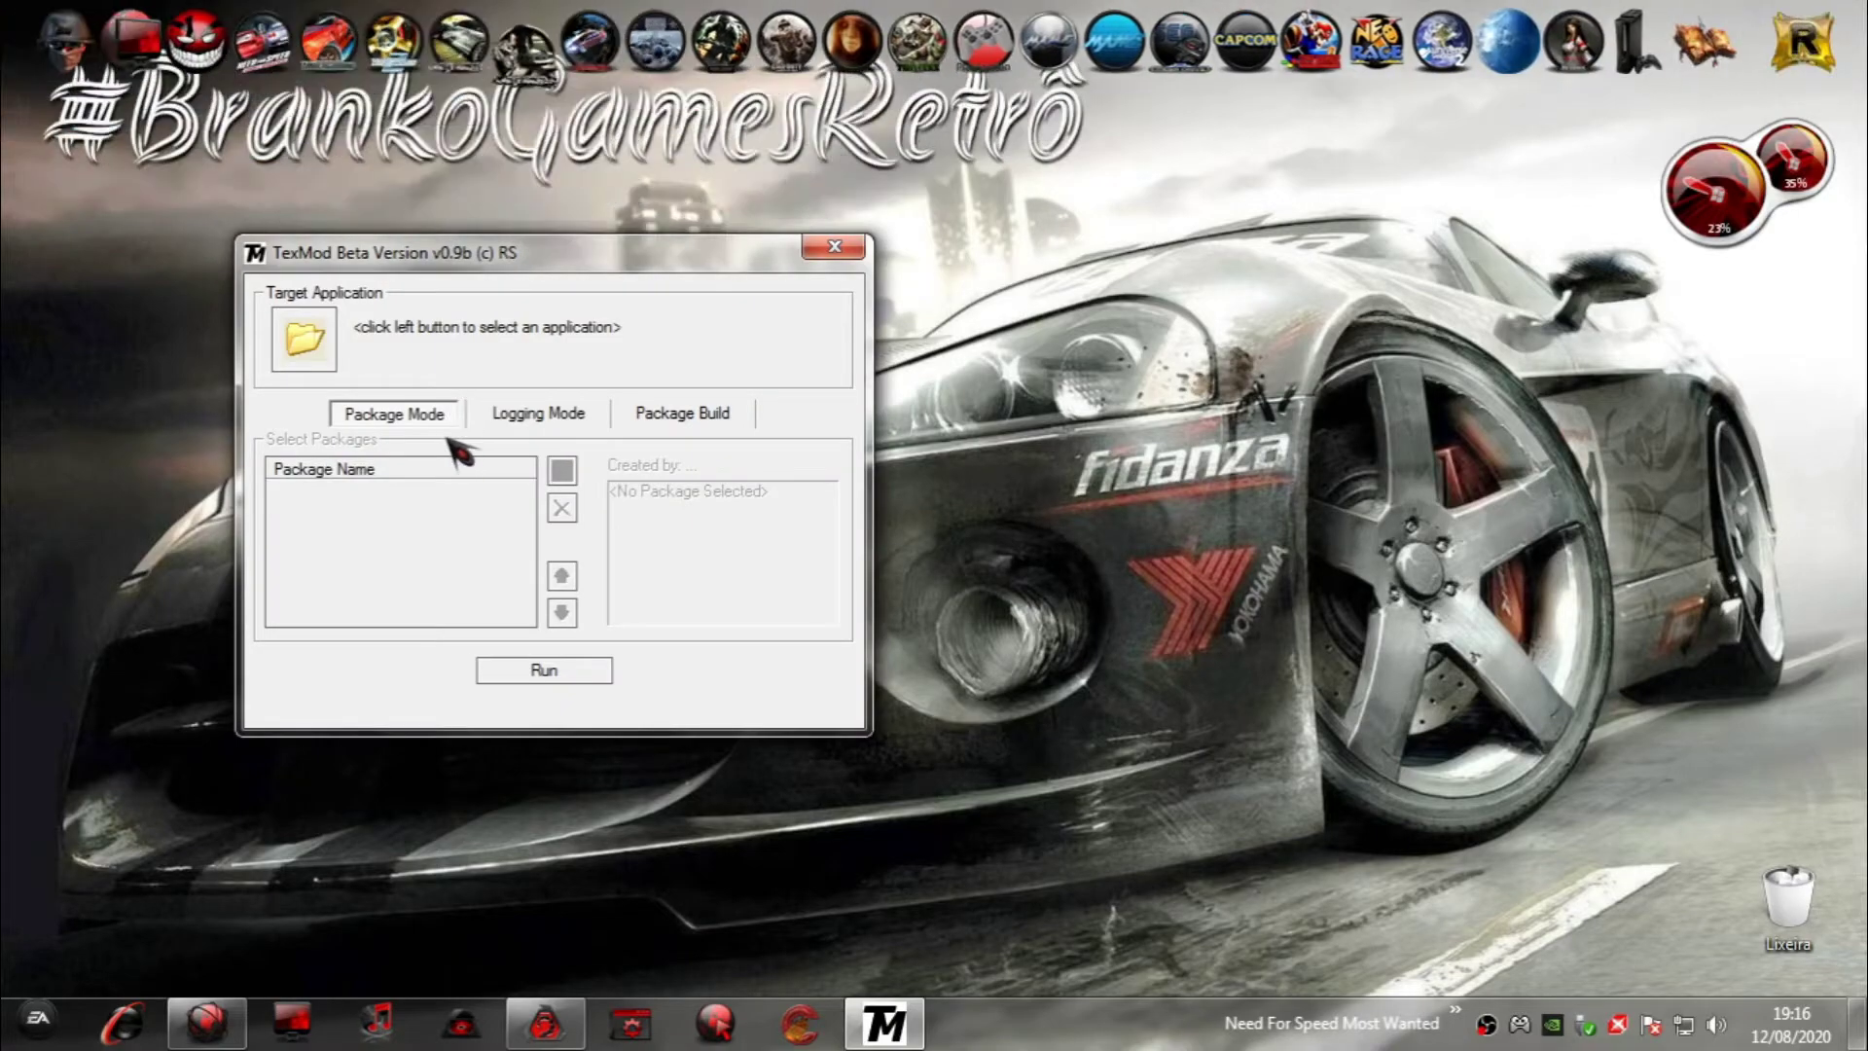
pyautogui.click(306, 341)
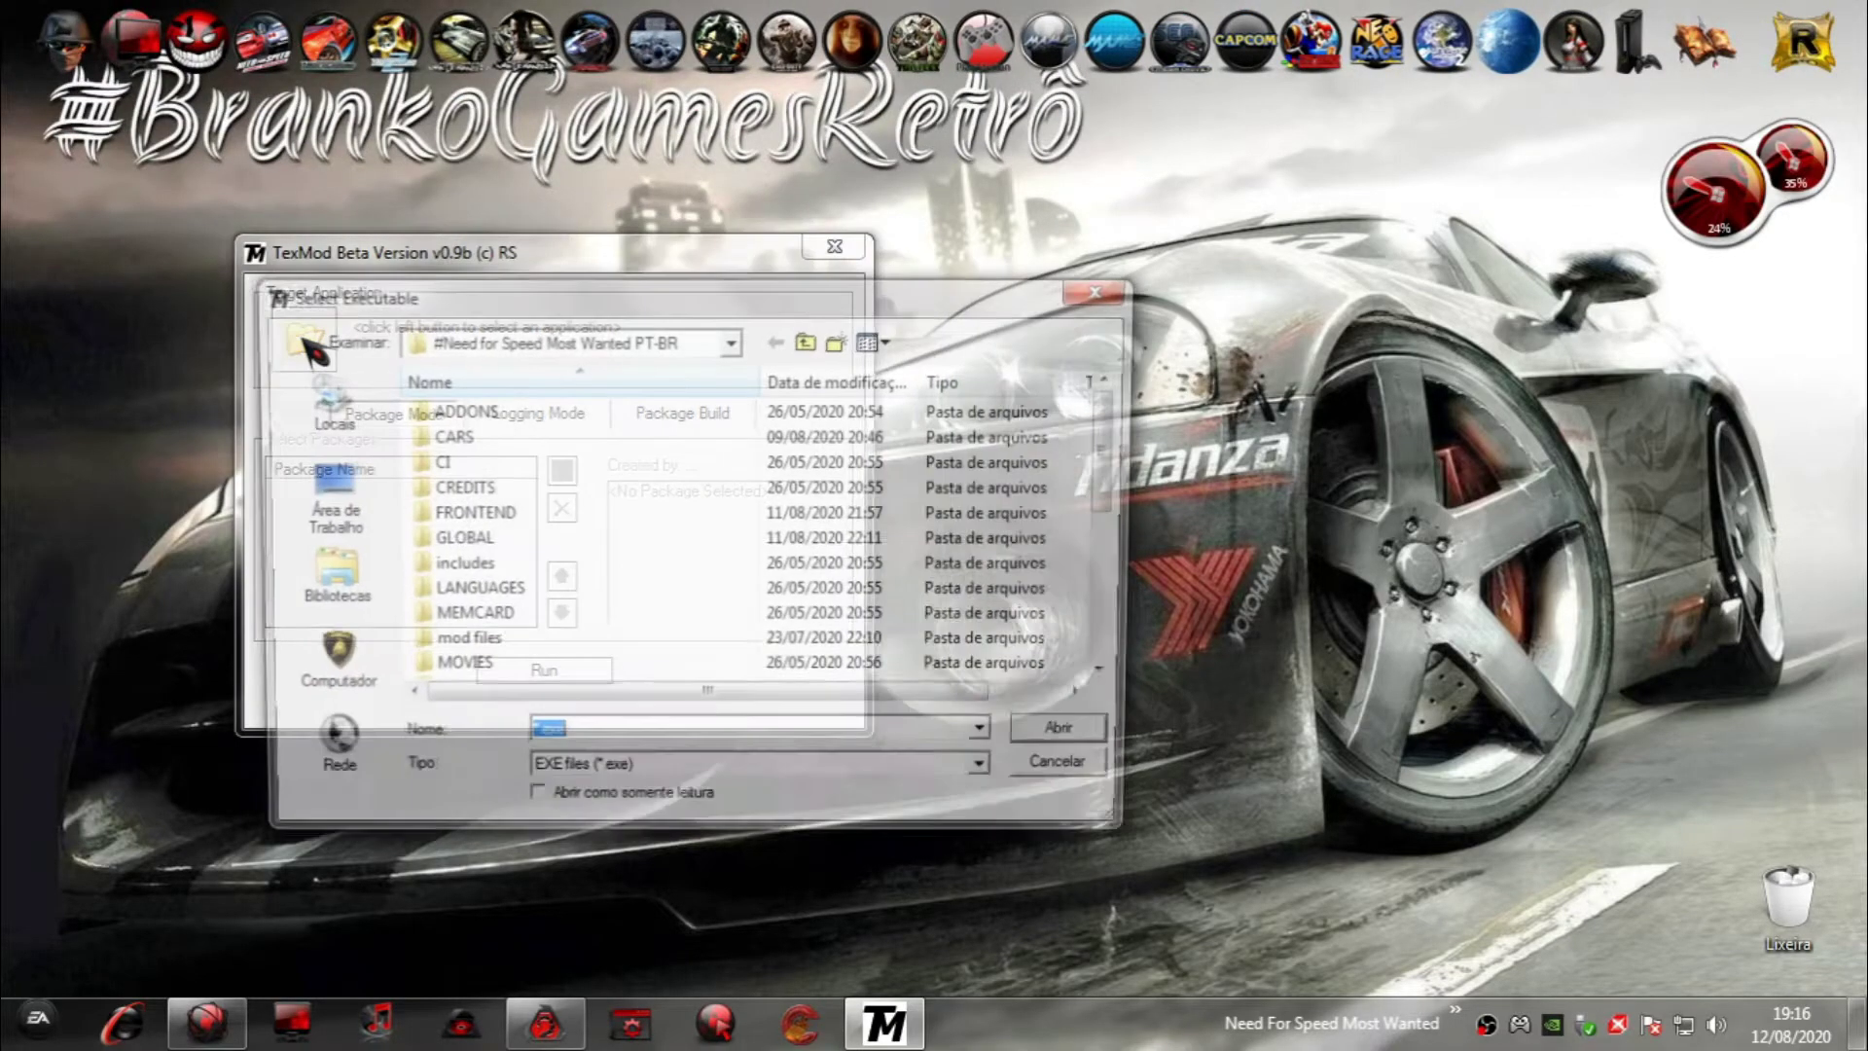
pyautogui.scroll(-3, 559, 544)
pyautogui.scroll(-2, 554, 549)
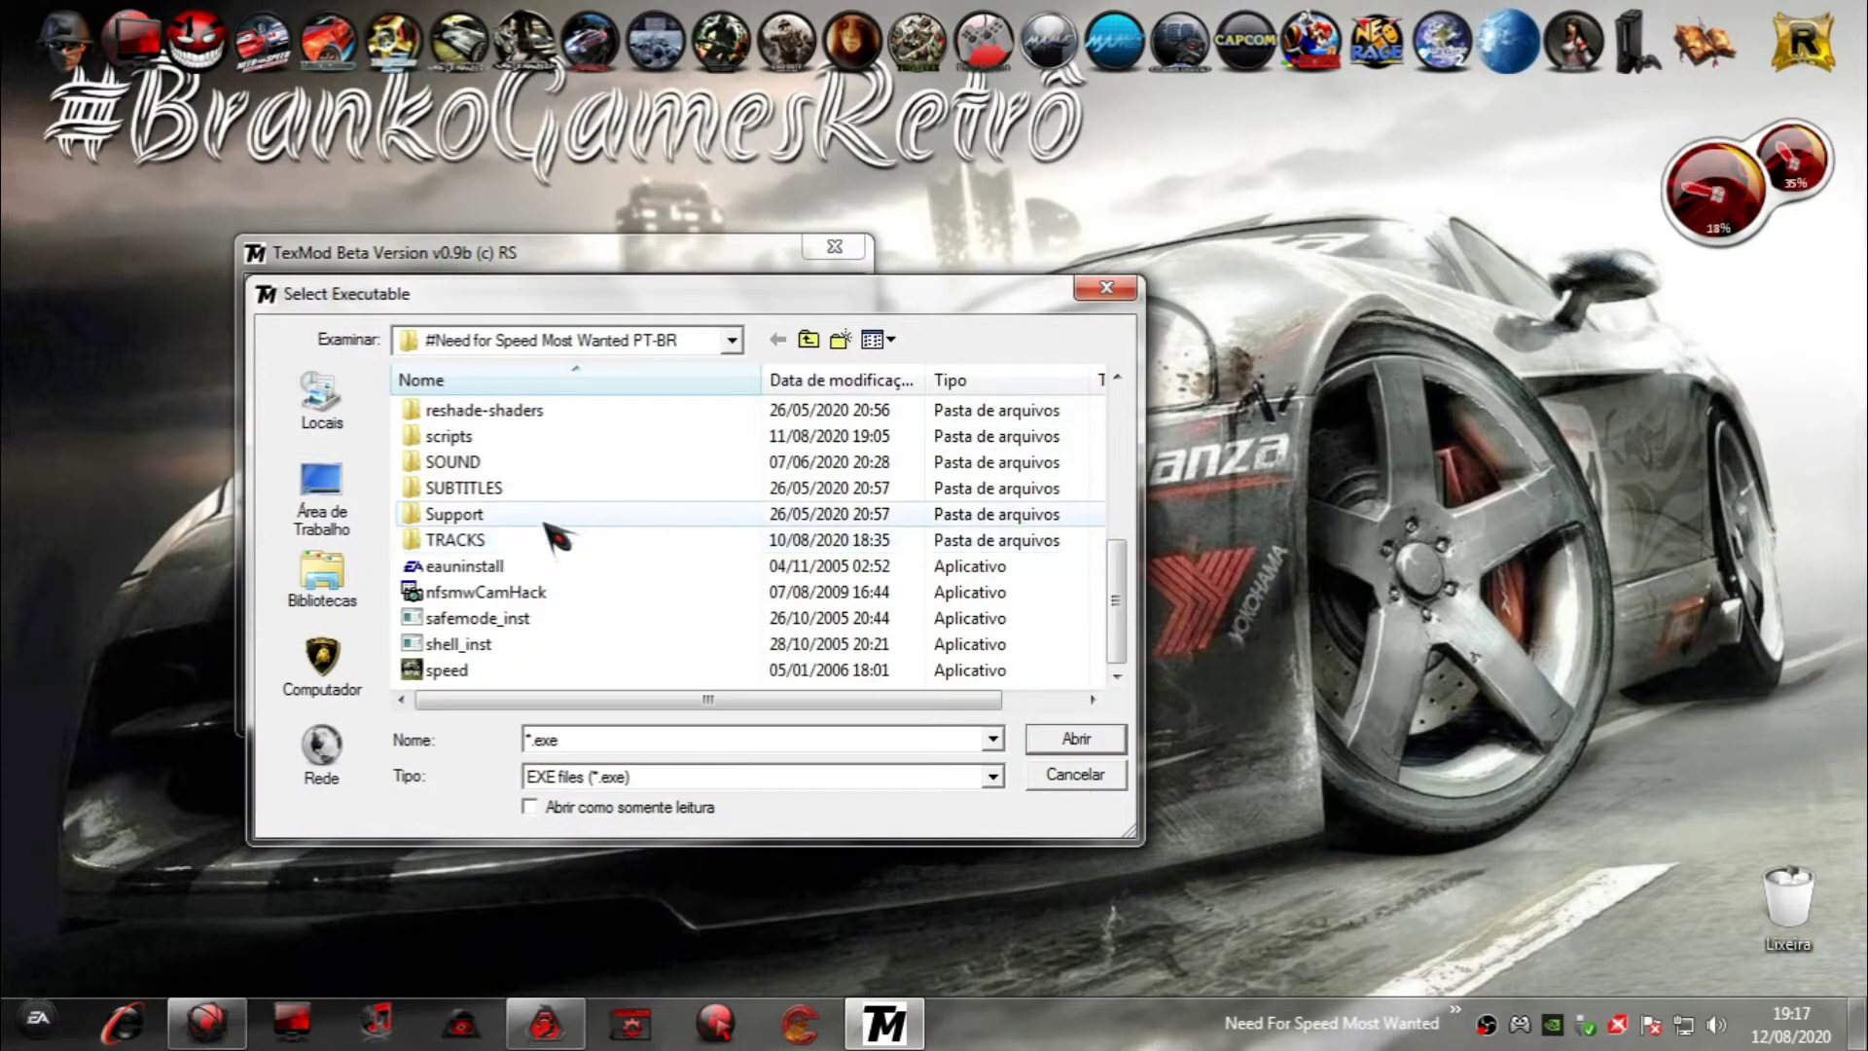
pyautogui.doubleClick(446, 671)
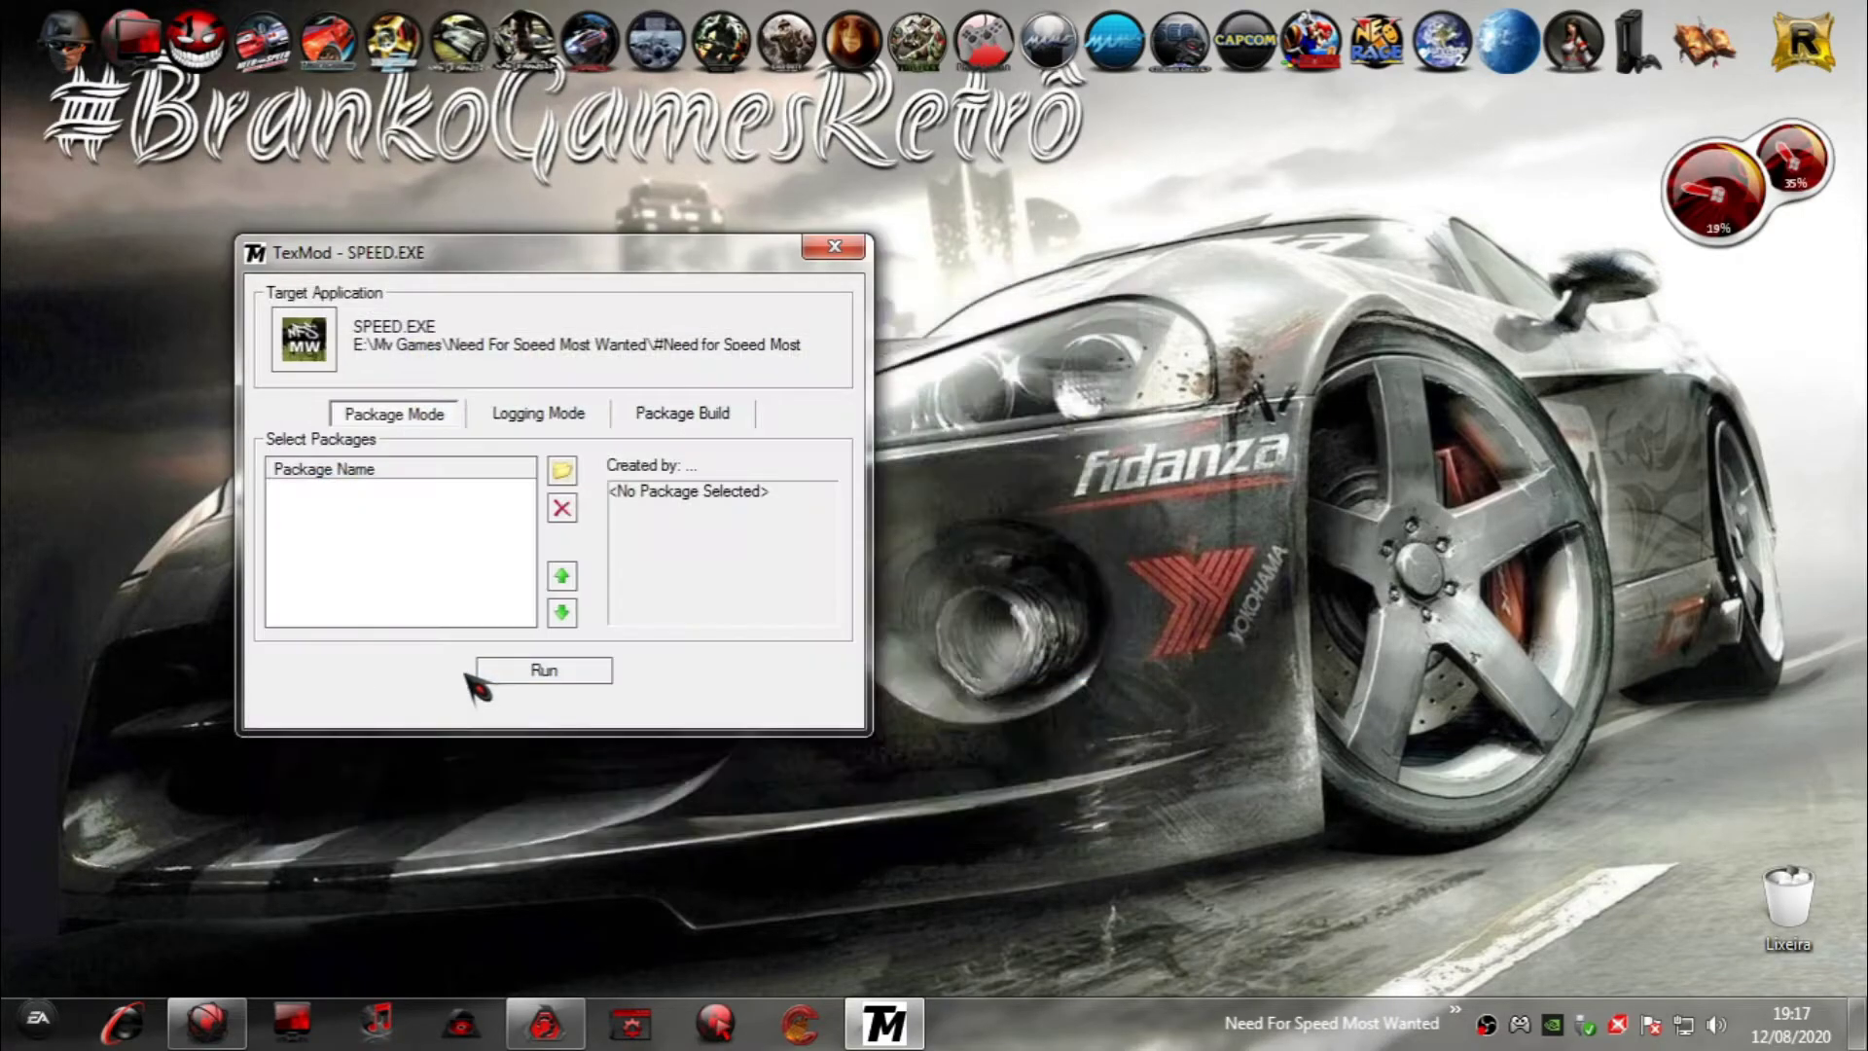
# Add the NFSAddons Menu Interface HD, New effects and textures for NFSMW and MW HD HUD packages, and run the game.
pyautogui.click(562, 472)
pyautogui.click(739, 531)
pyautogui.click(562, 474)
pyautogui.click(1106, 562)
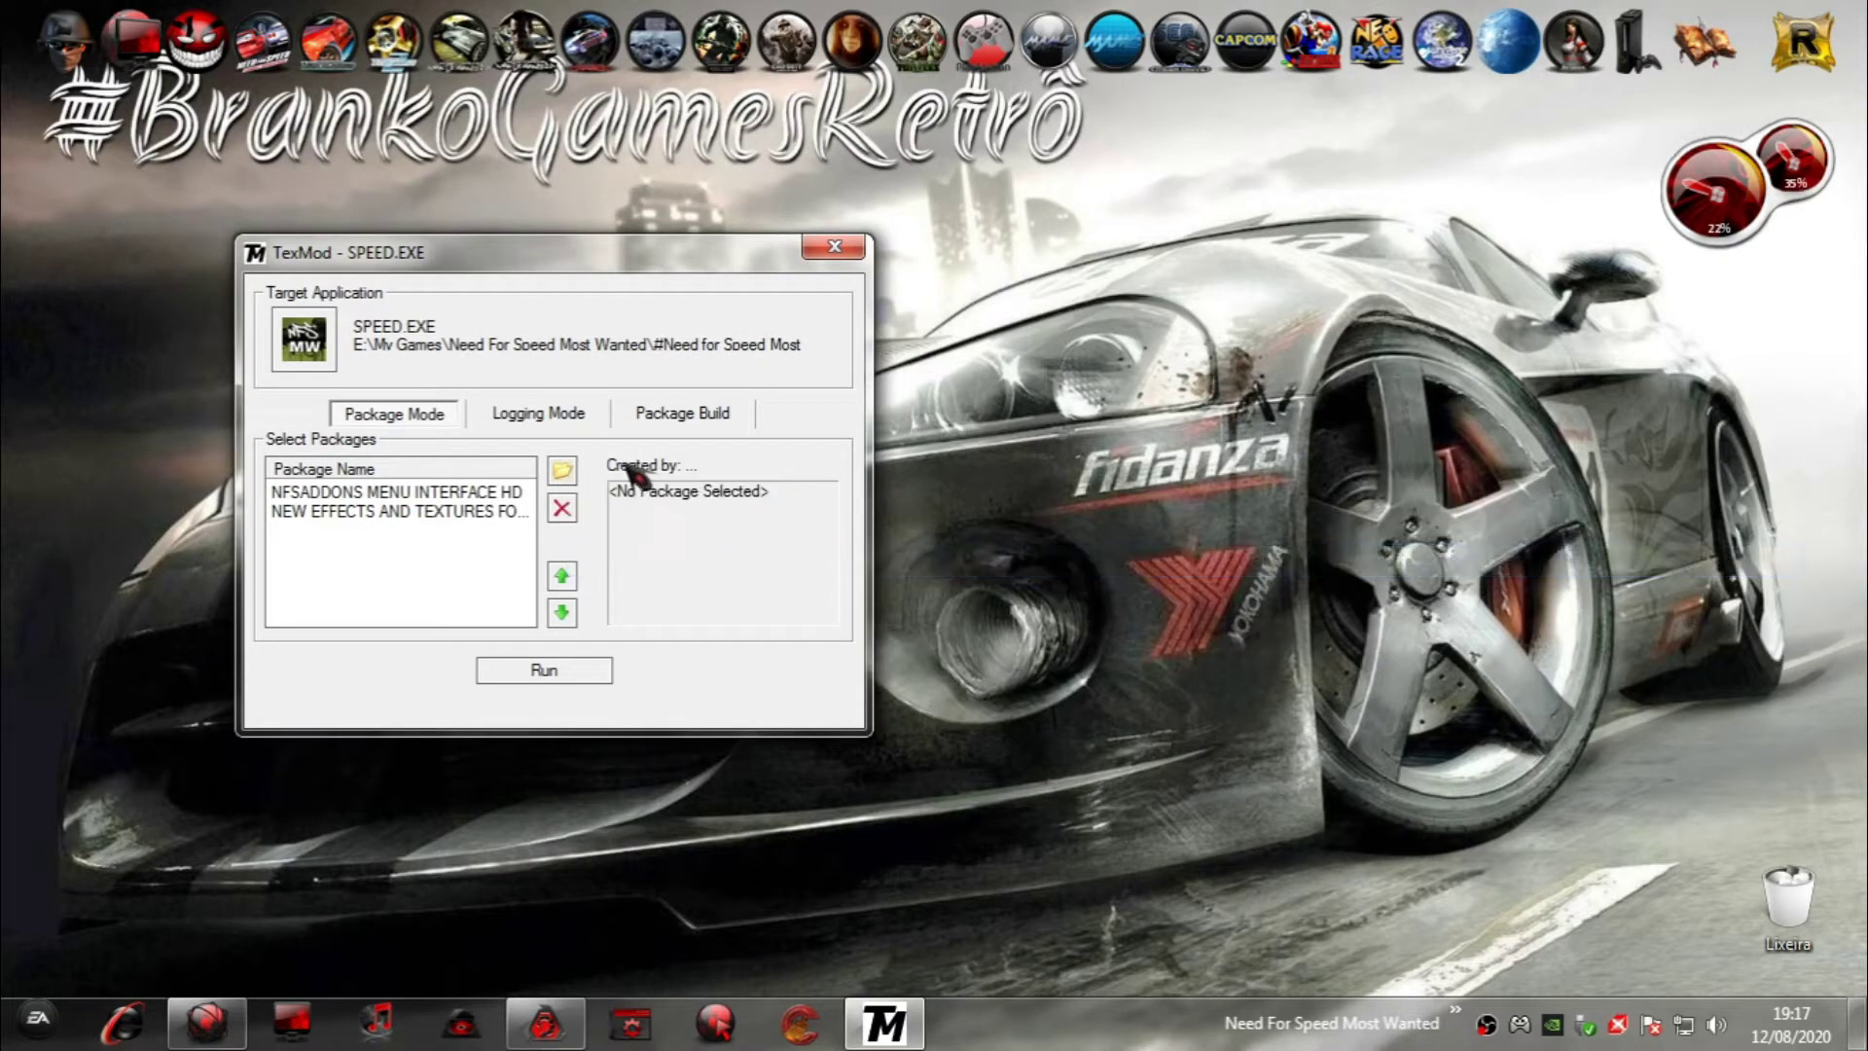
pyautogui.click(562, 472)
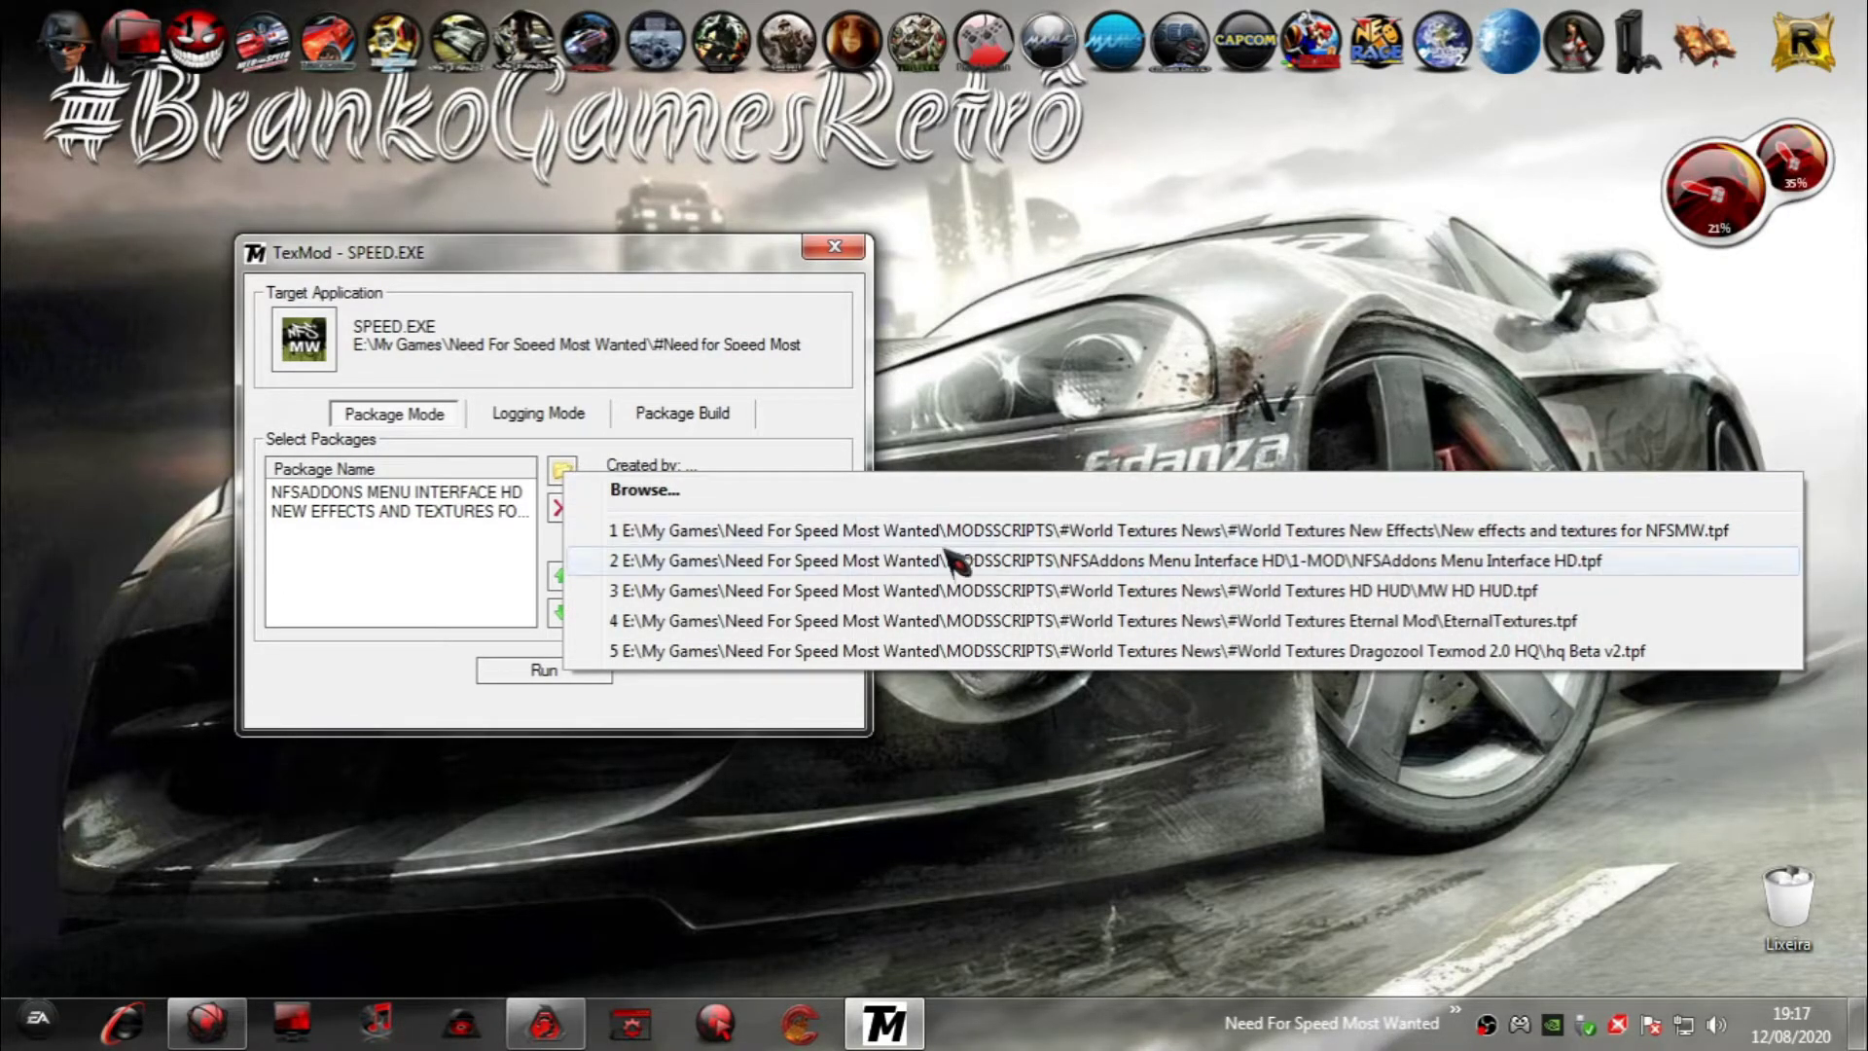
pyautogui.click(1002, 590)
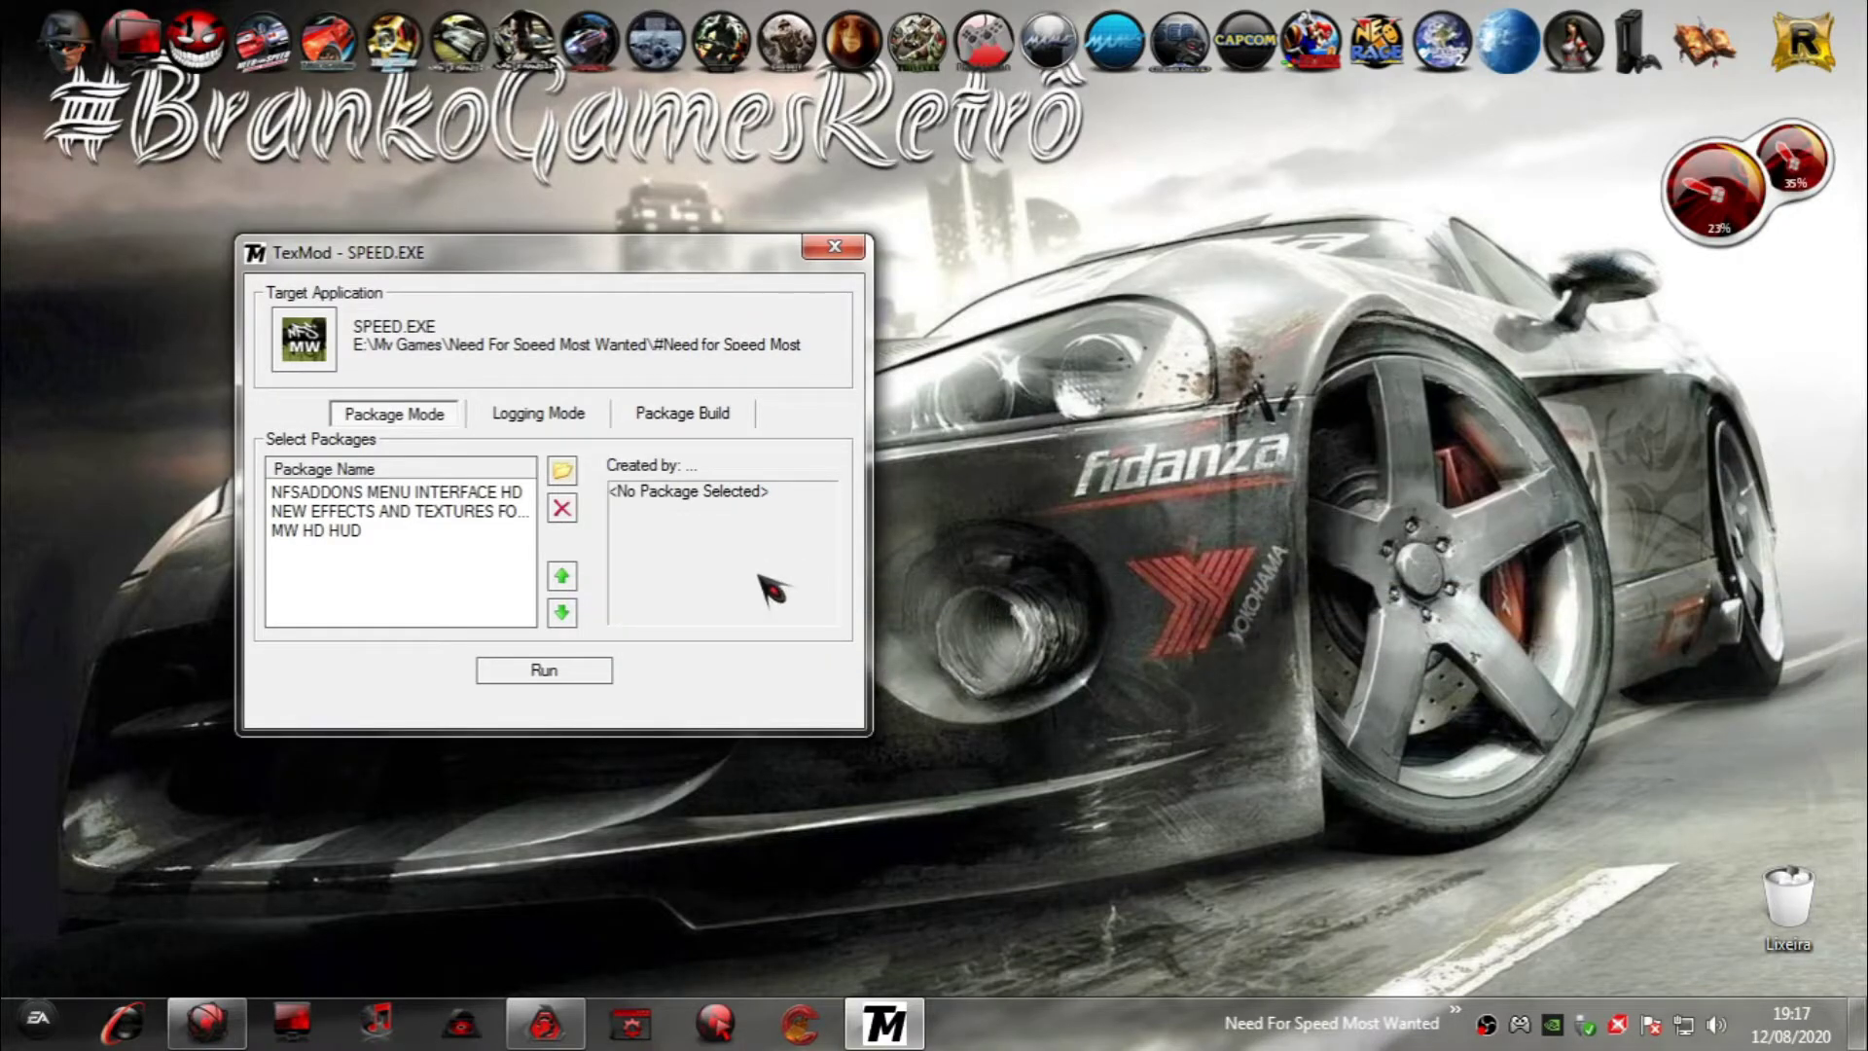
pyautogui.click(556, 673)
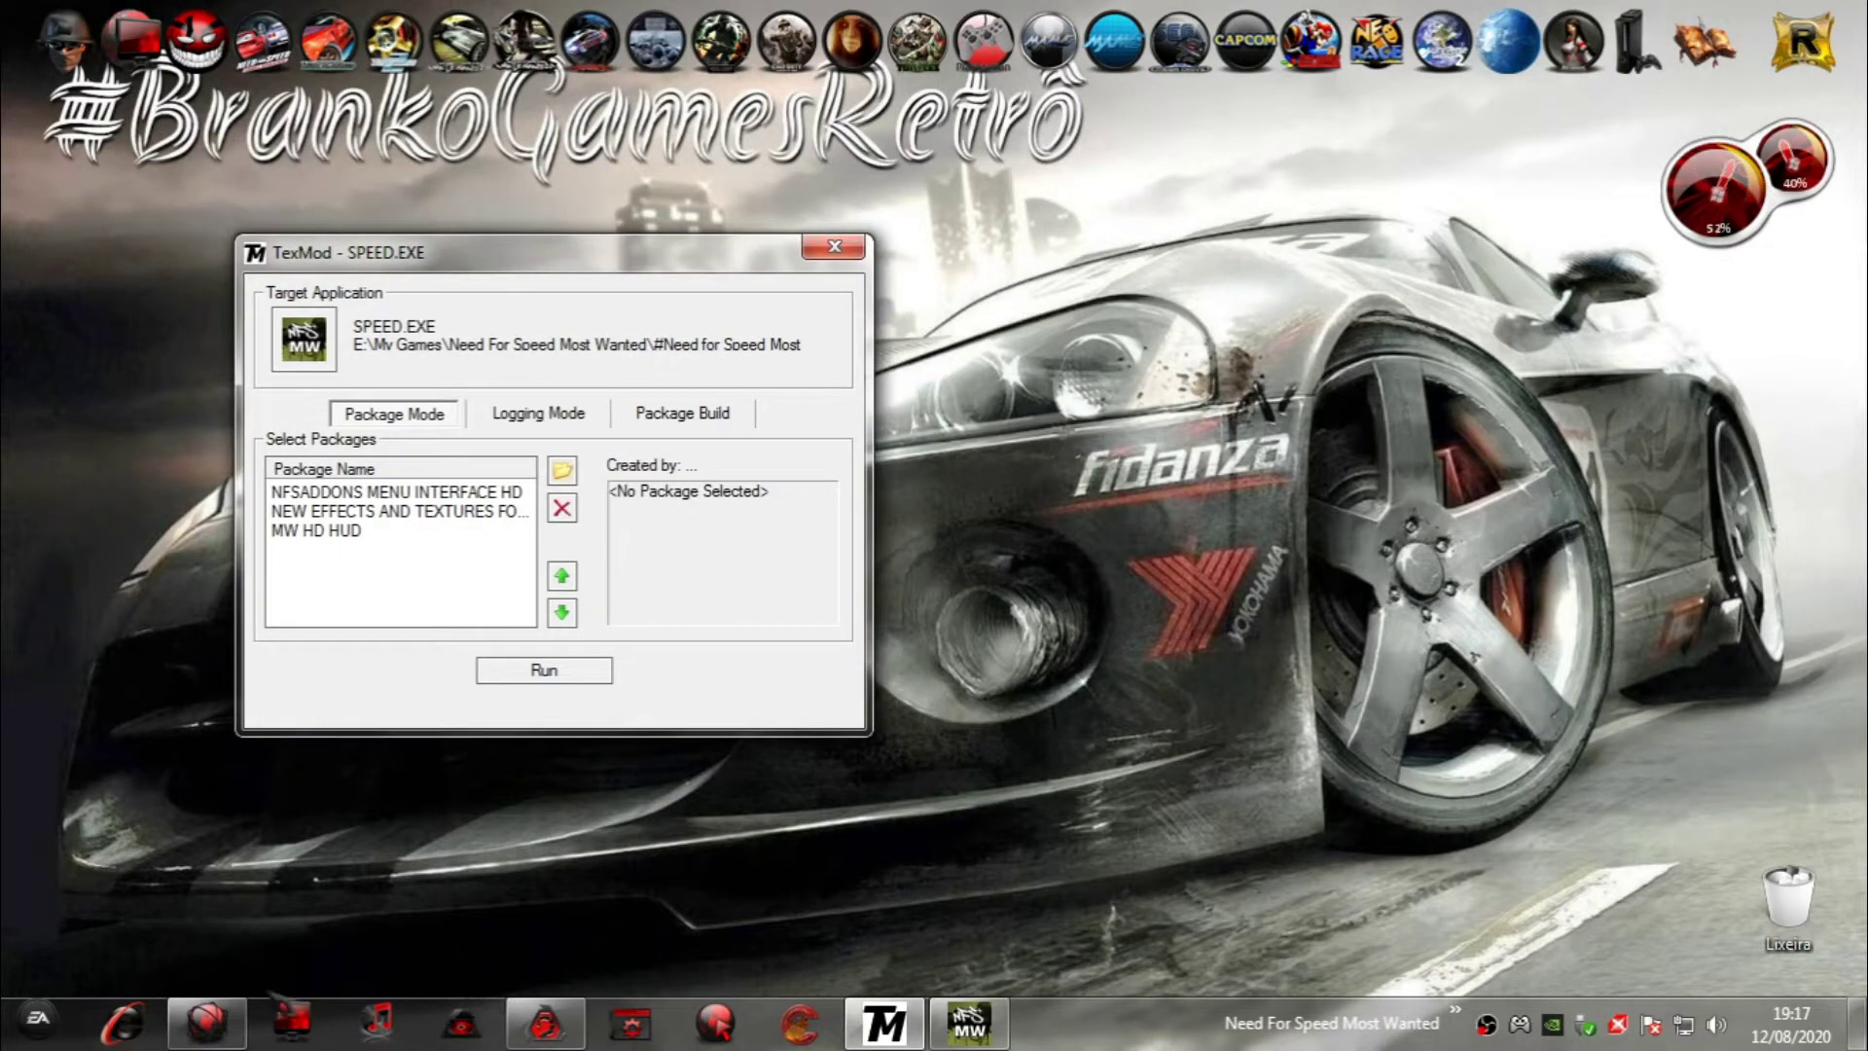
# Switch to OBS and make the Navegador and Imagem sources visible for the game recording.
pyautogui.click(545, 1022)
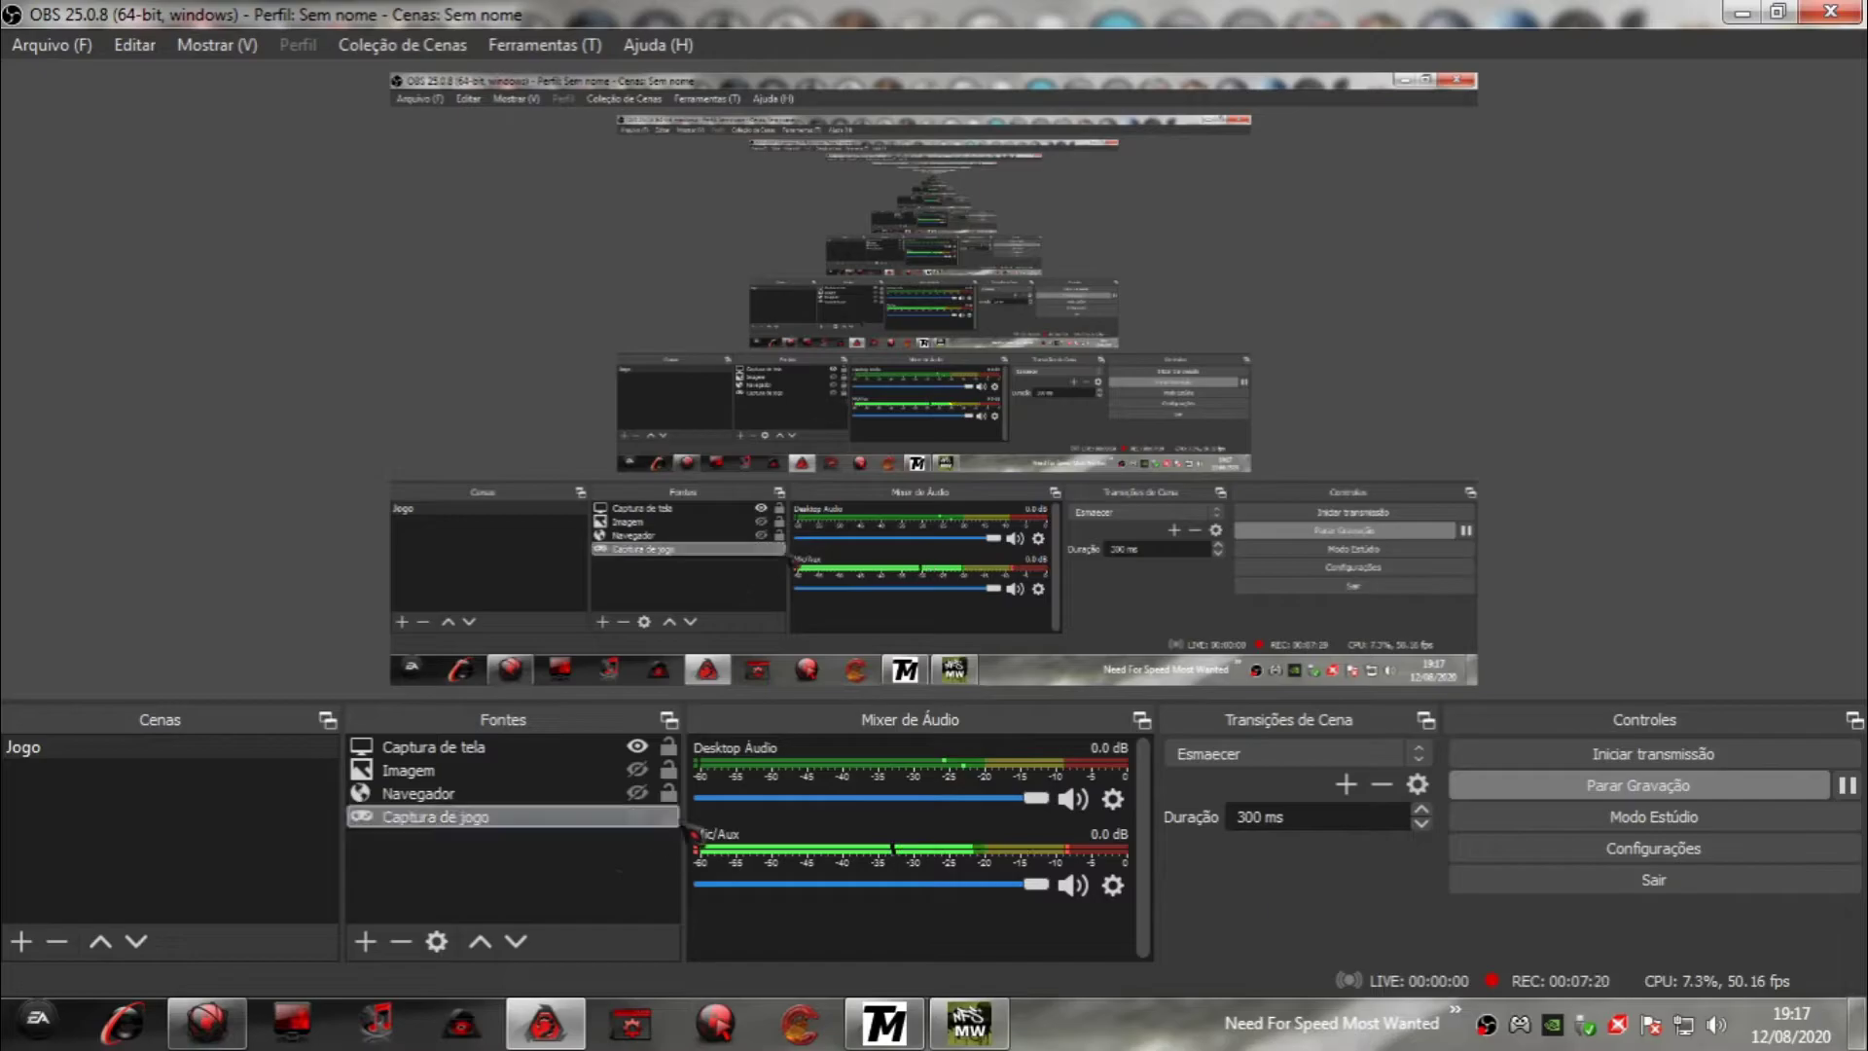
pyautogui.click(633, 795)
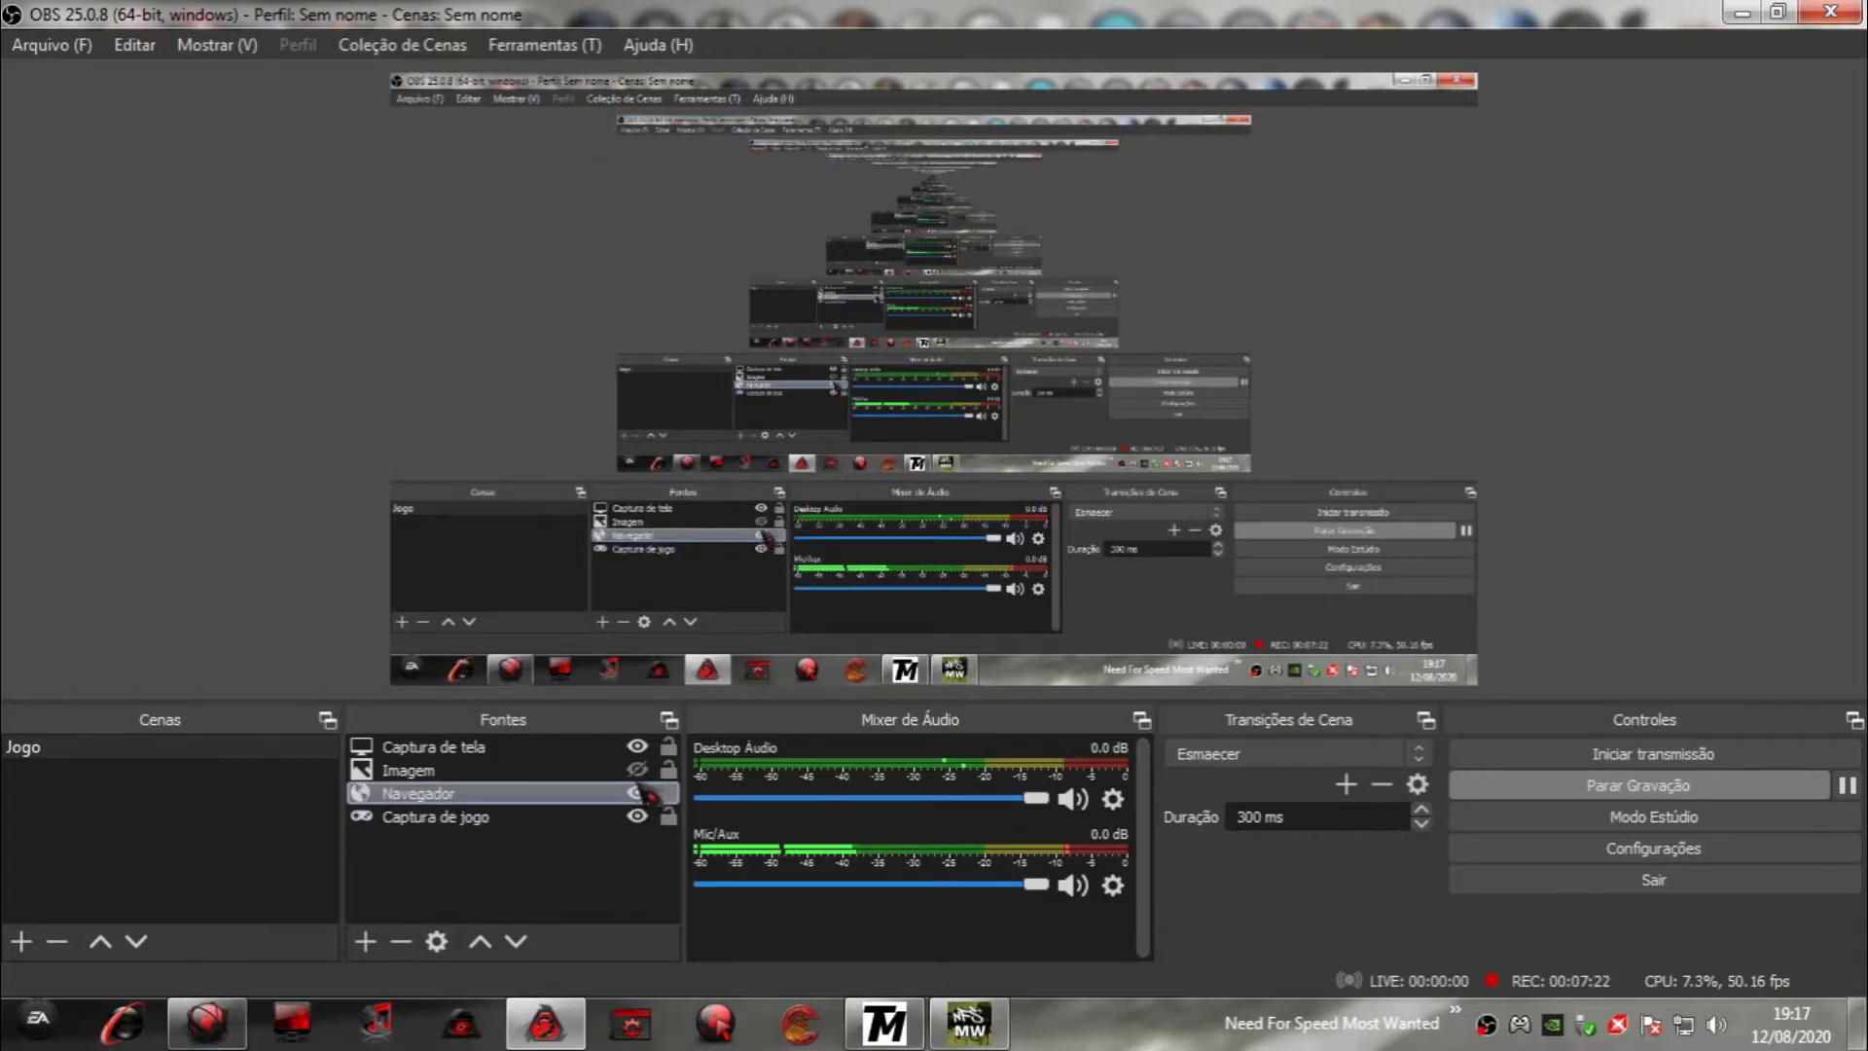
pyautogui.click(637, 769)
pyautogui.click(637, 769)
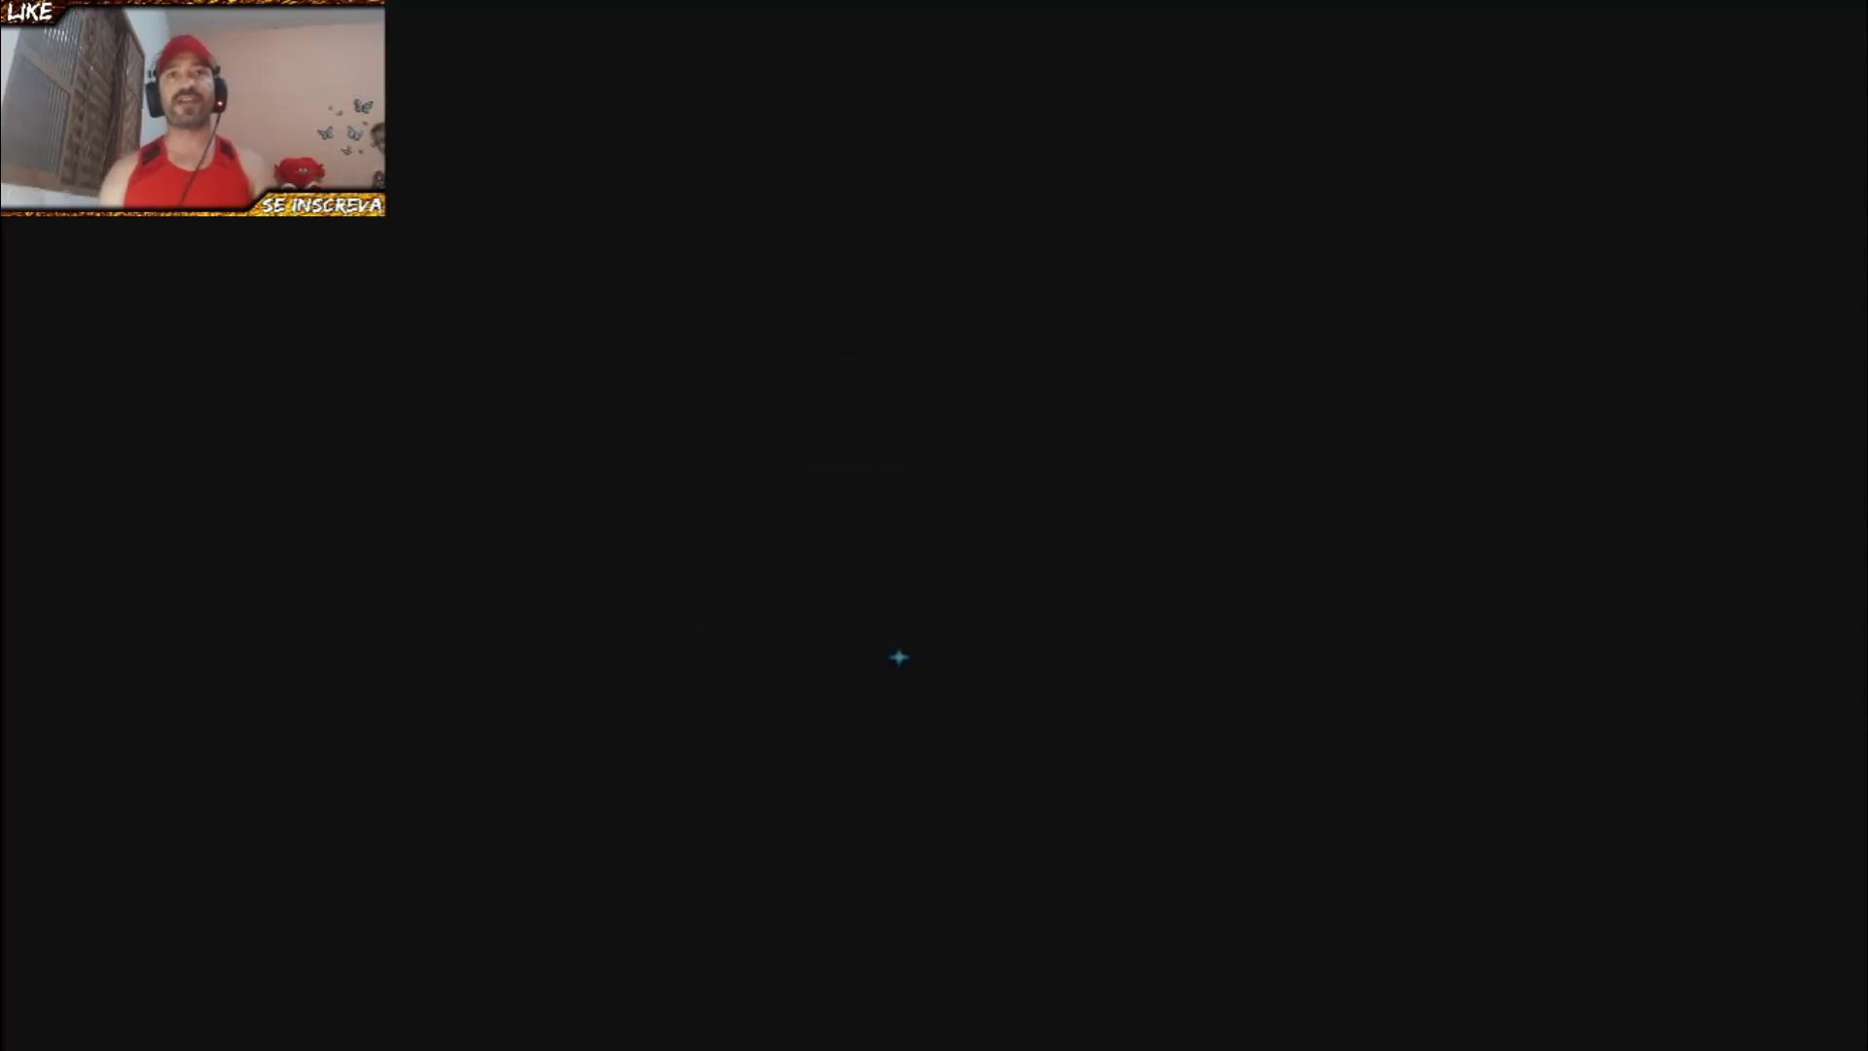
# Pass the game's startup screens and continue the saved career from Modo Carreira into the garage.
pyautogui.press('Return')
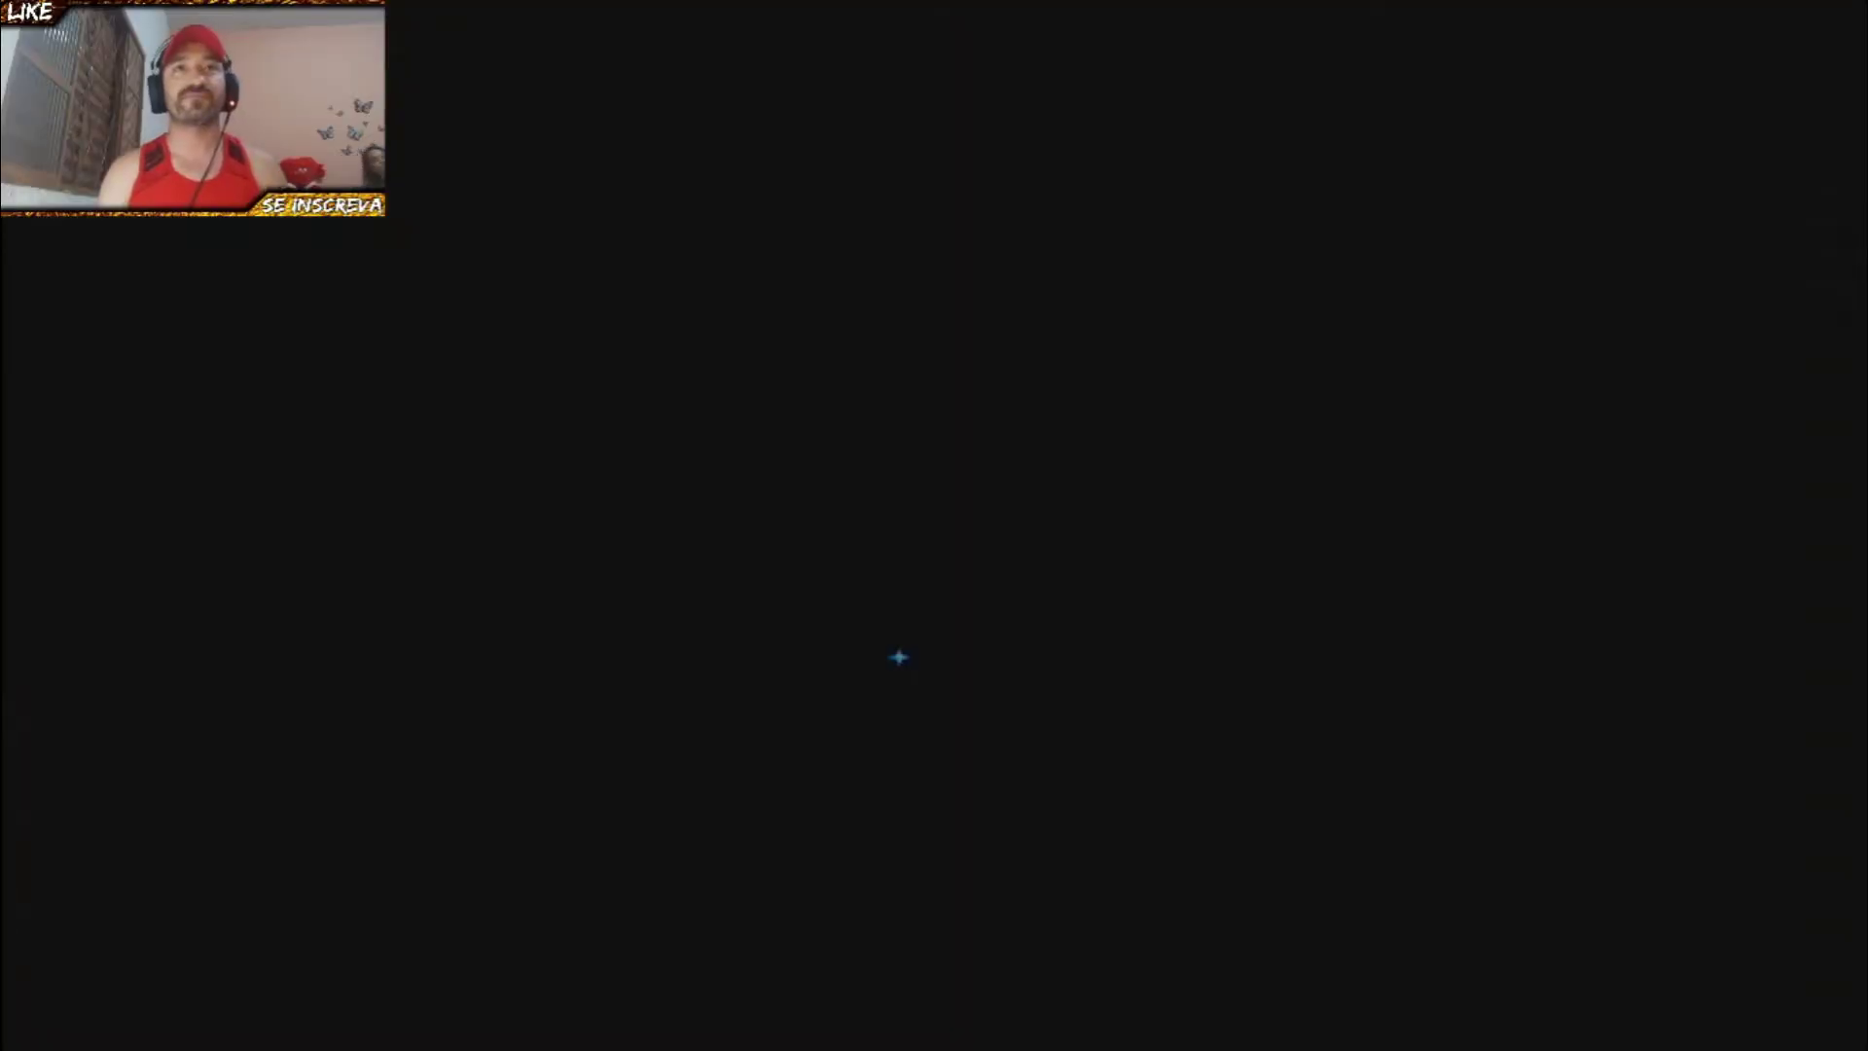
pyautogui.press('Return')
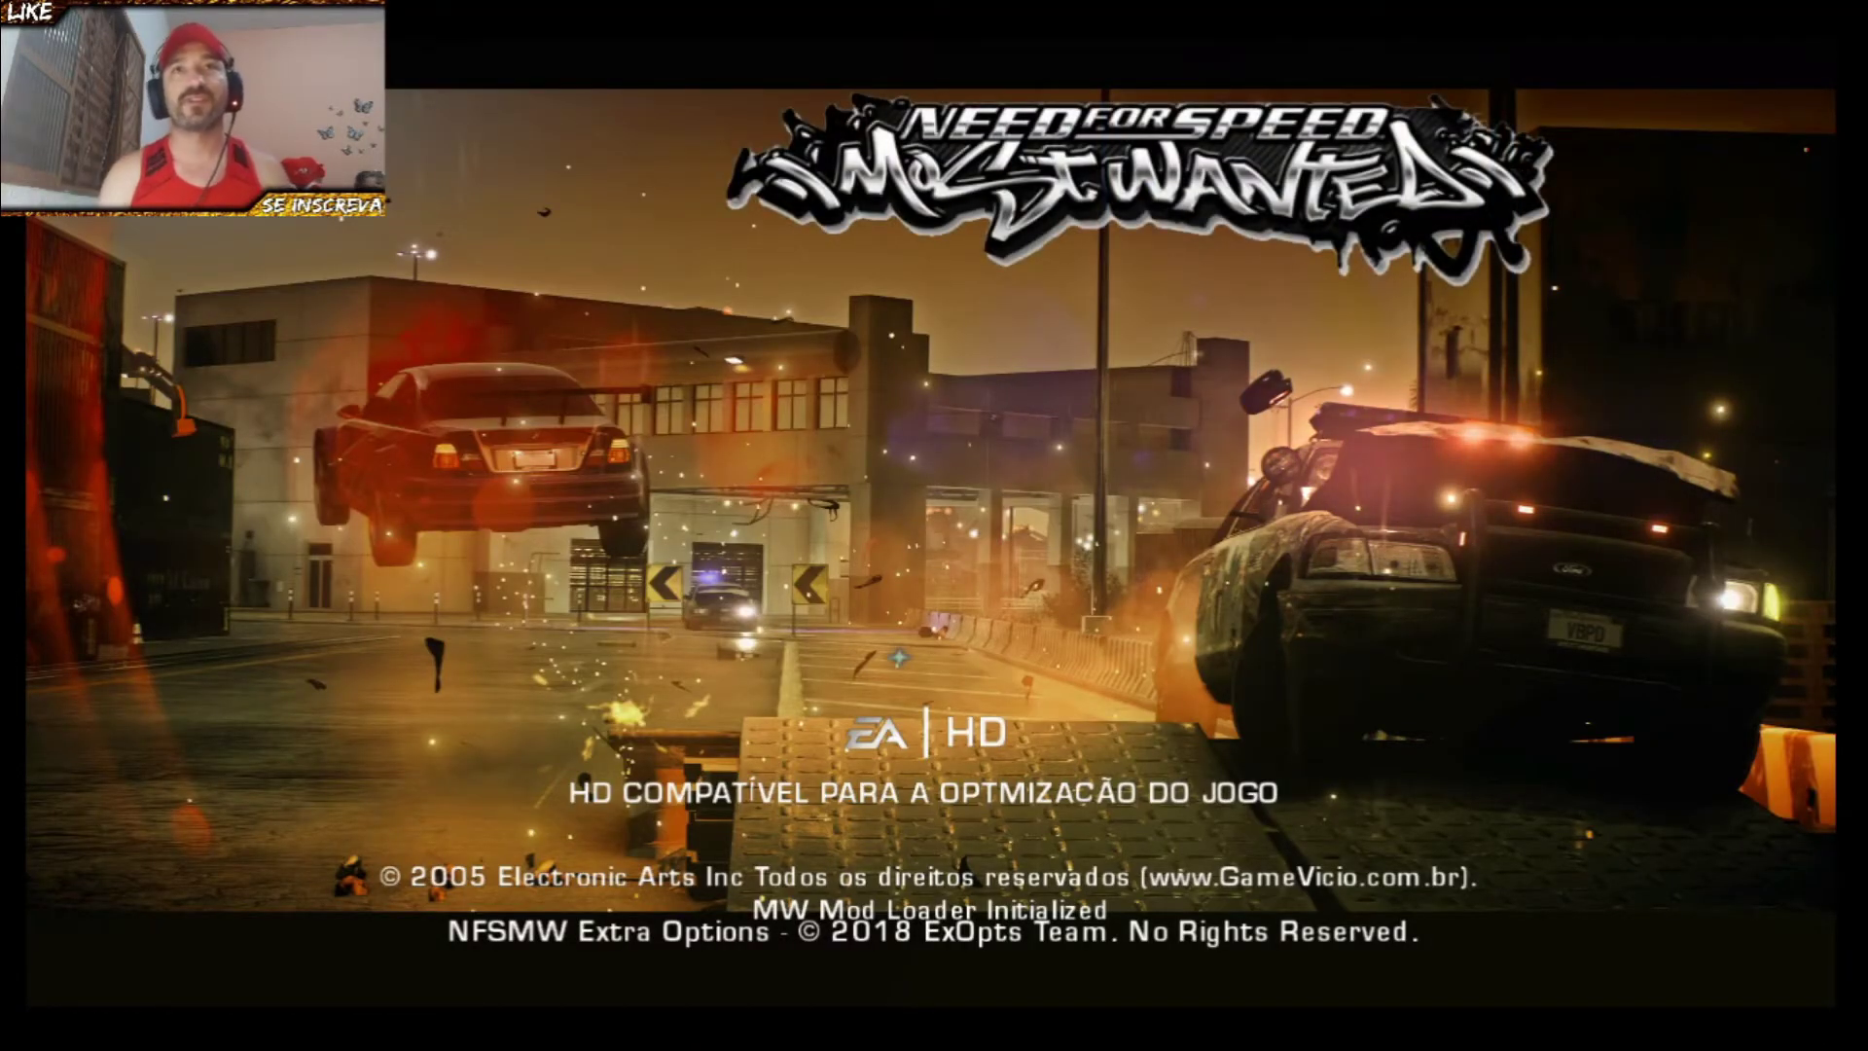
pyautogui.press('Return')
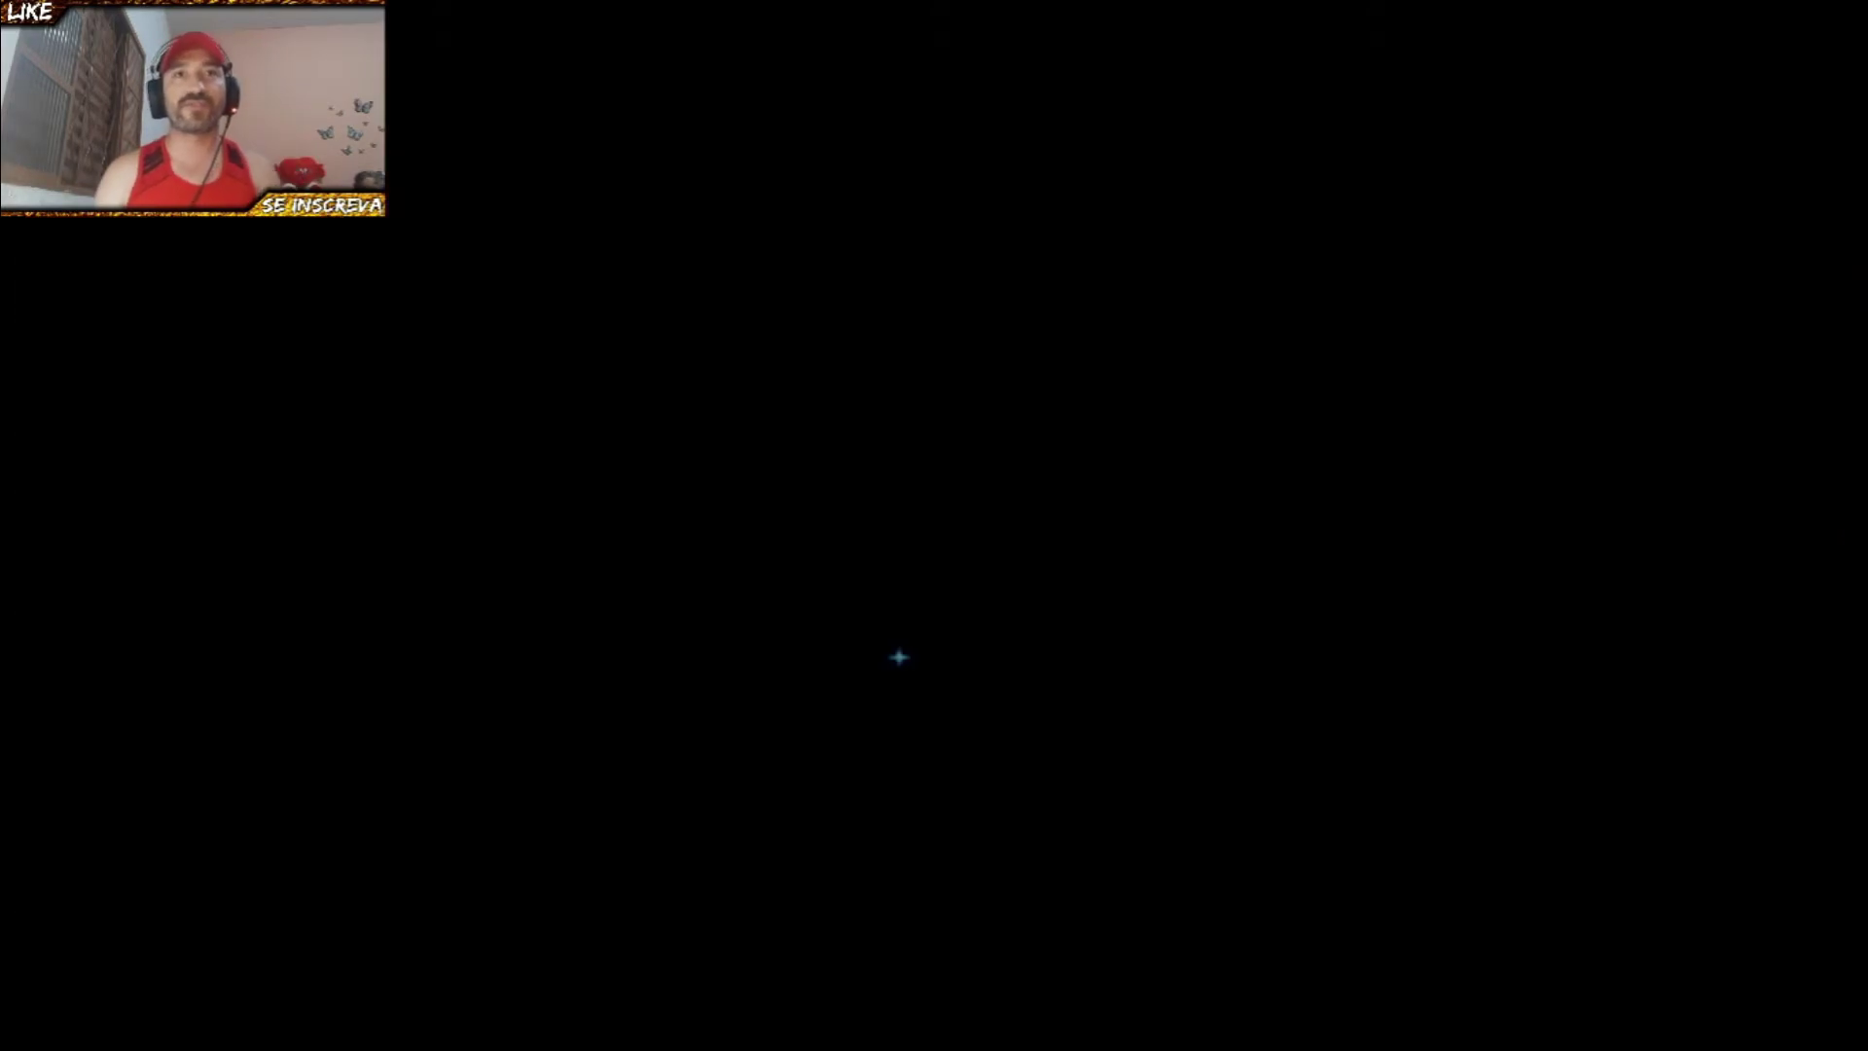
pyautogui.press('Down')
pyautogui.press('Return')
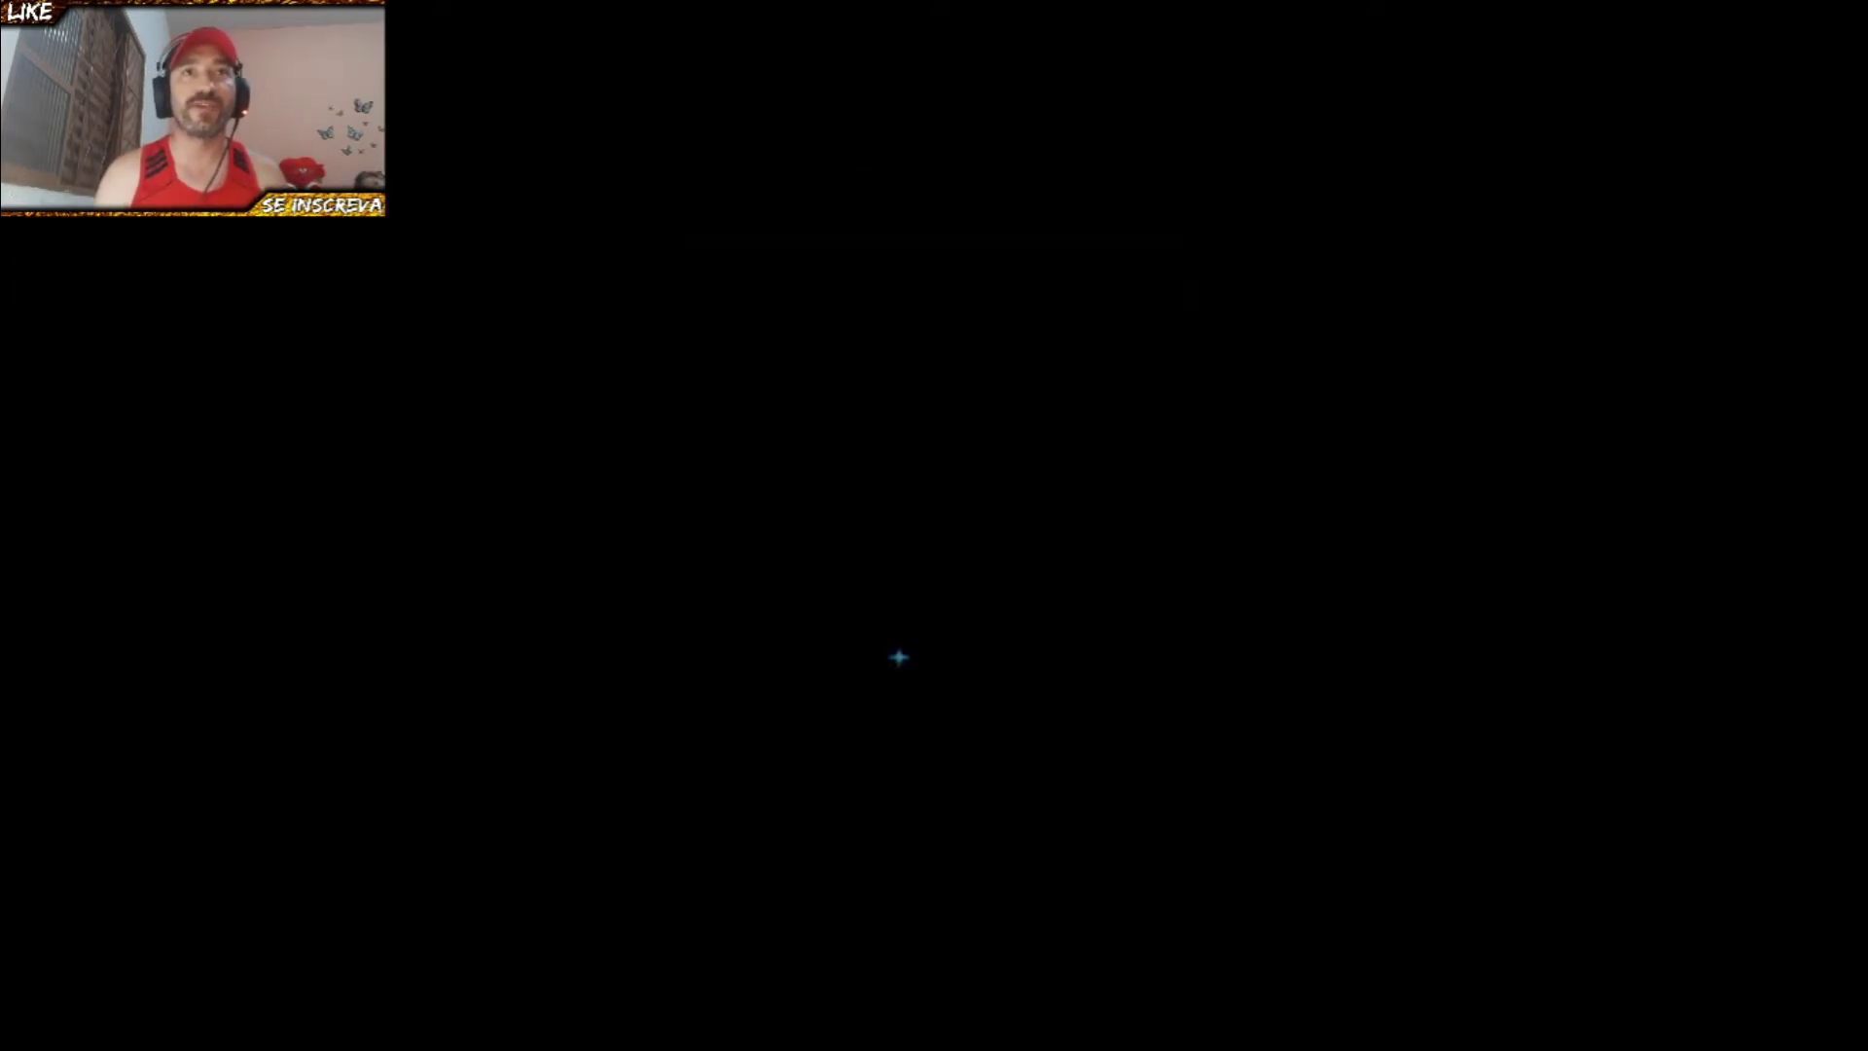
pyautogui.press('Return')
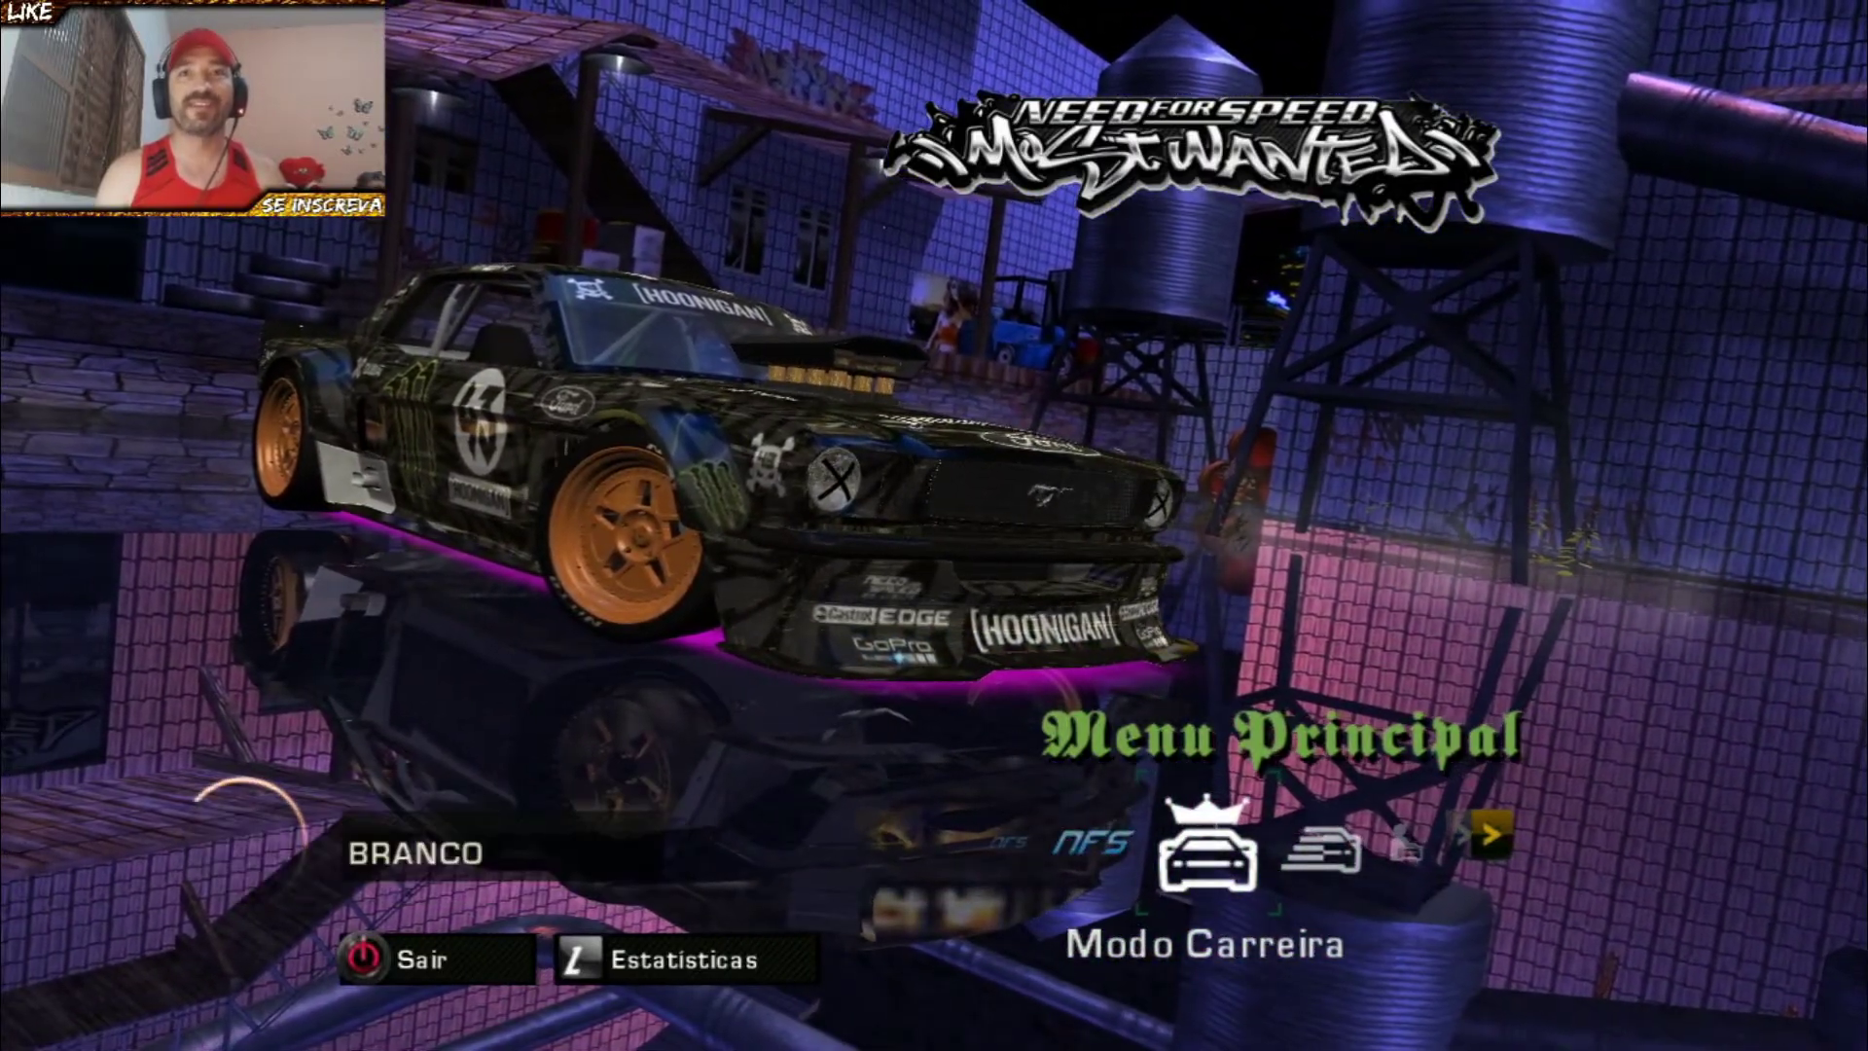
pyautogui.press('Return')
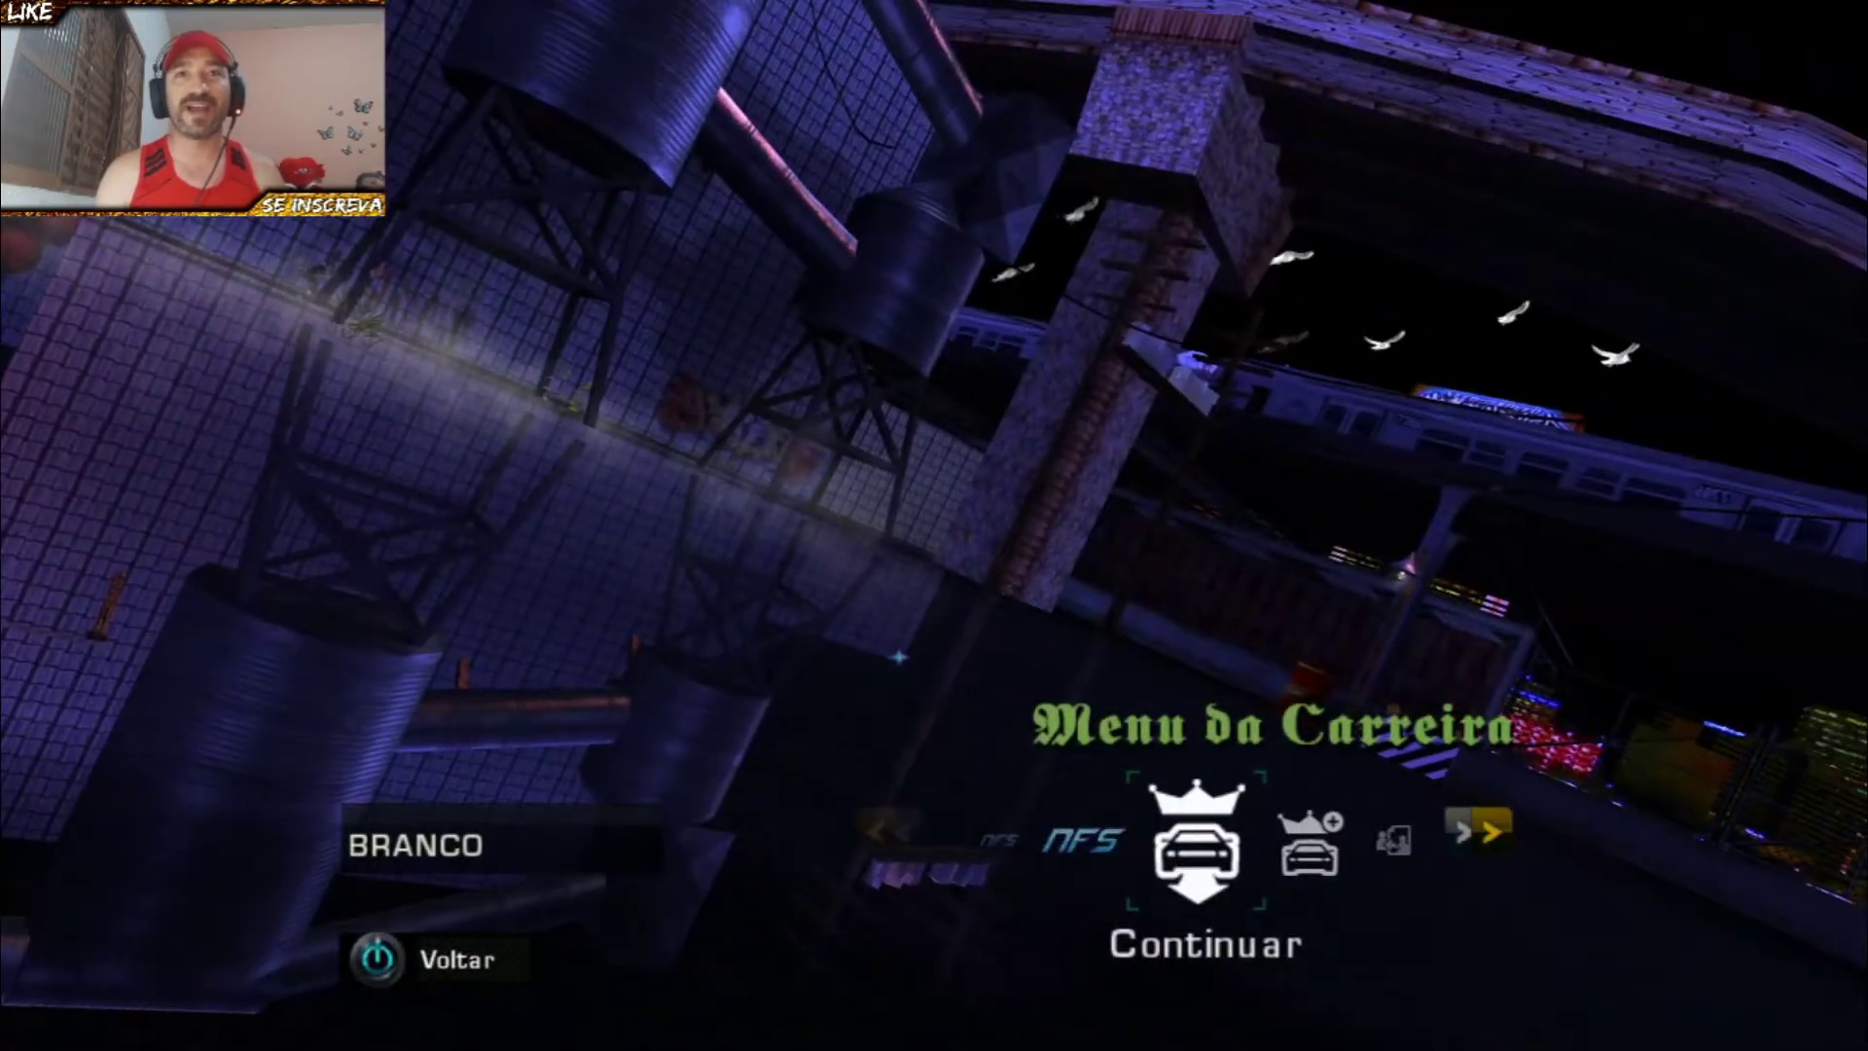
pyautogui.press('Return')
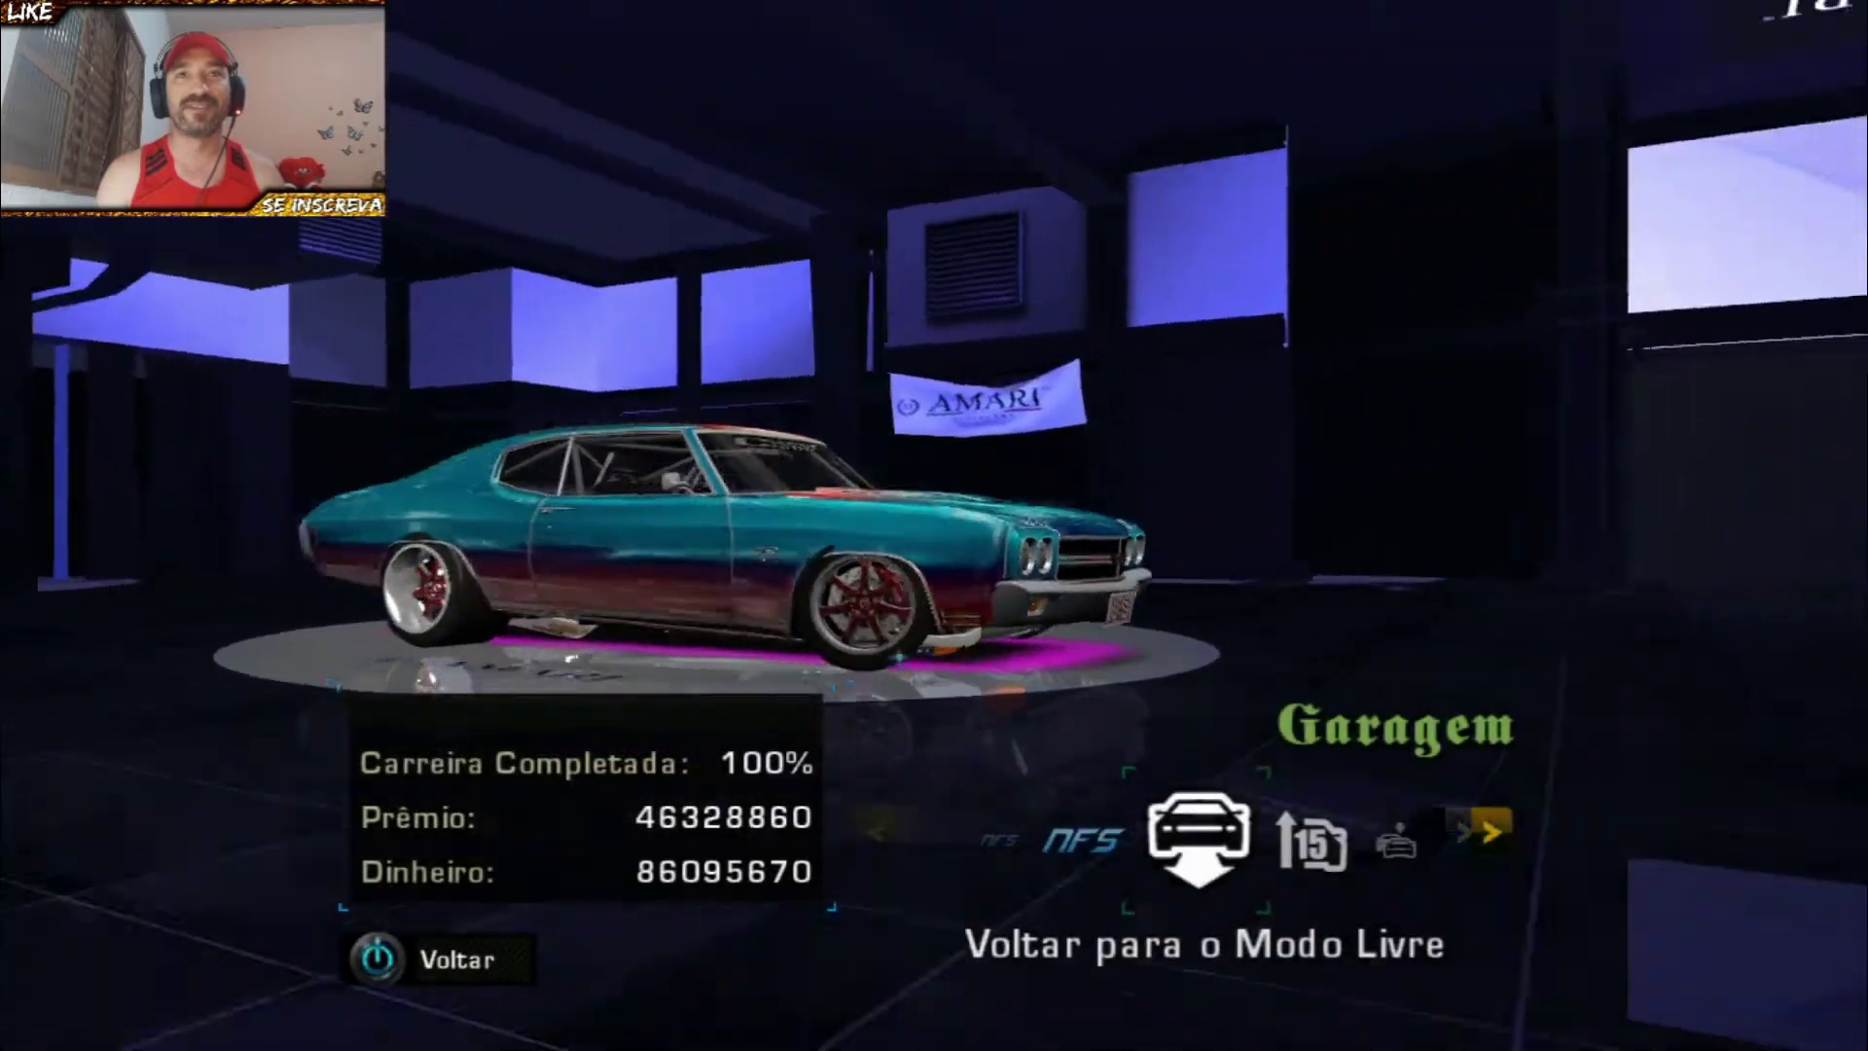
# Browse the career cars and choose the black car listed just before the Oldsmobile Toronado.
pyautogui.press('Right')
pyautogui.press('Right')
pyautogui.press('Return')
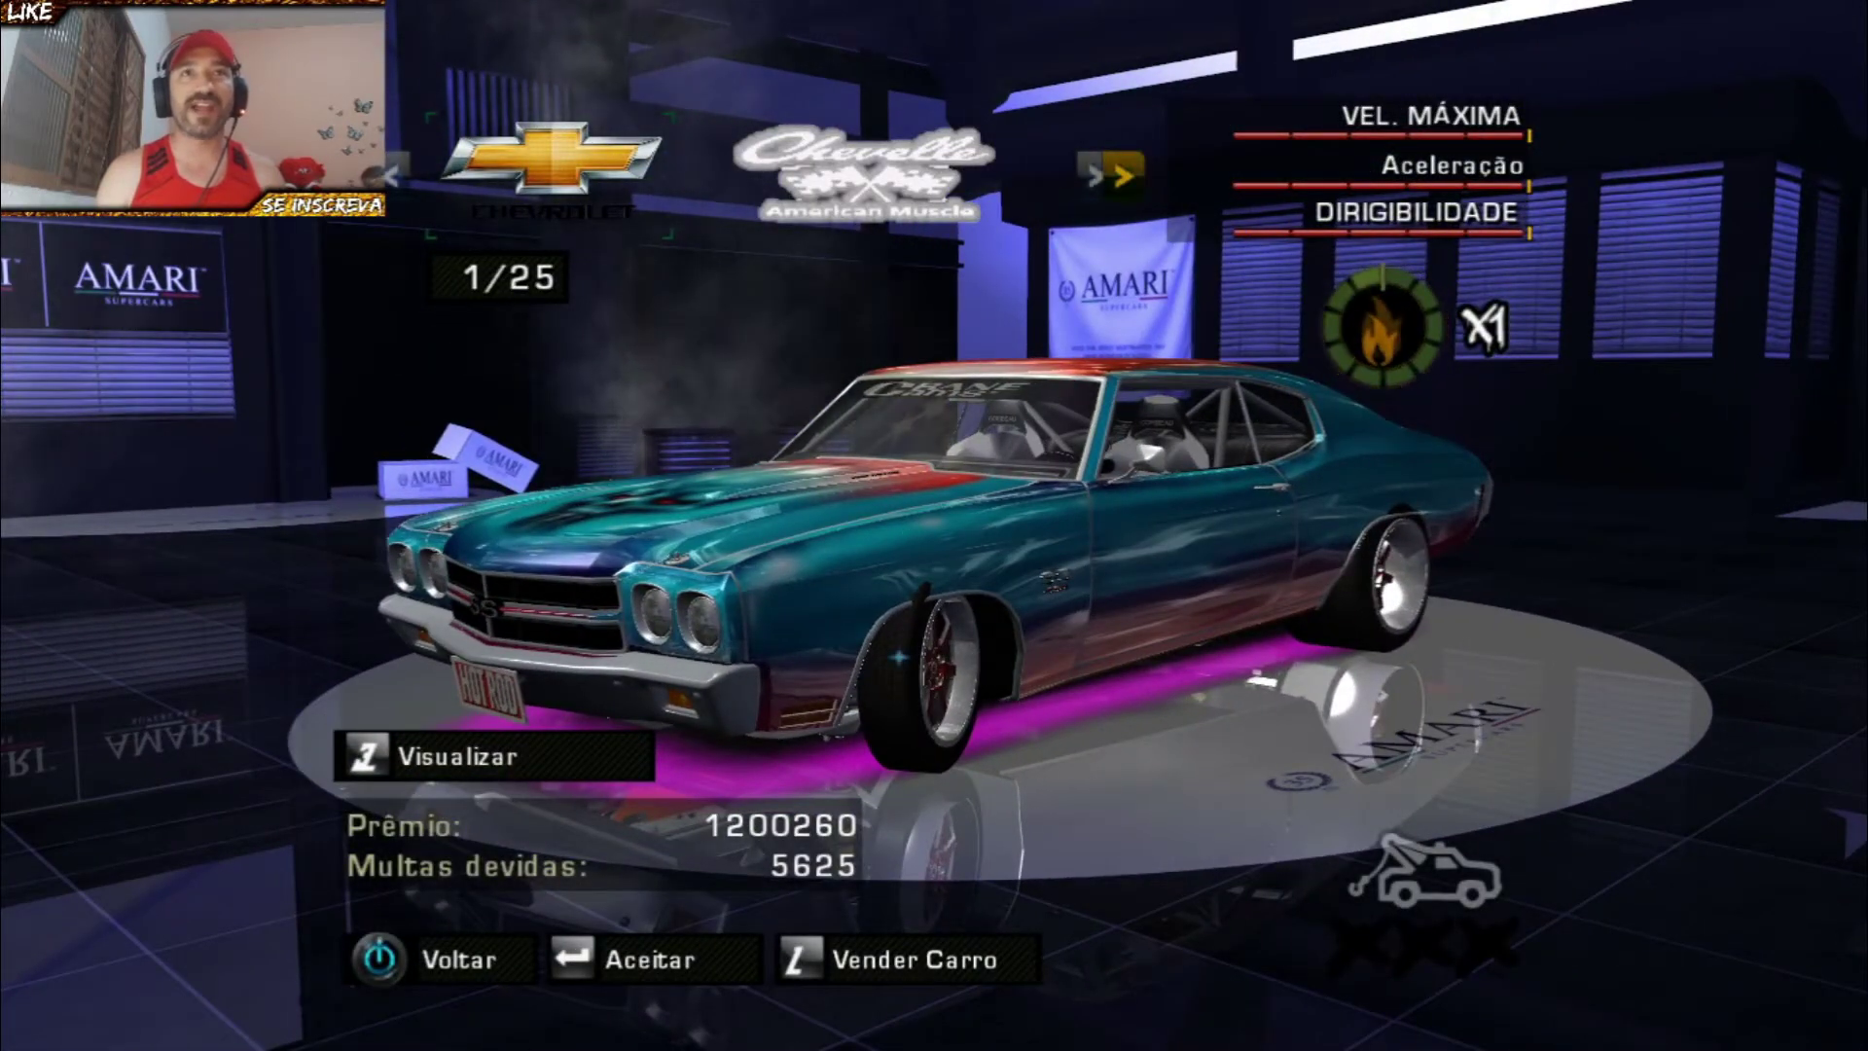
pyautogui.press('Right')
pyautogui.press('Right')
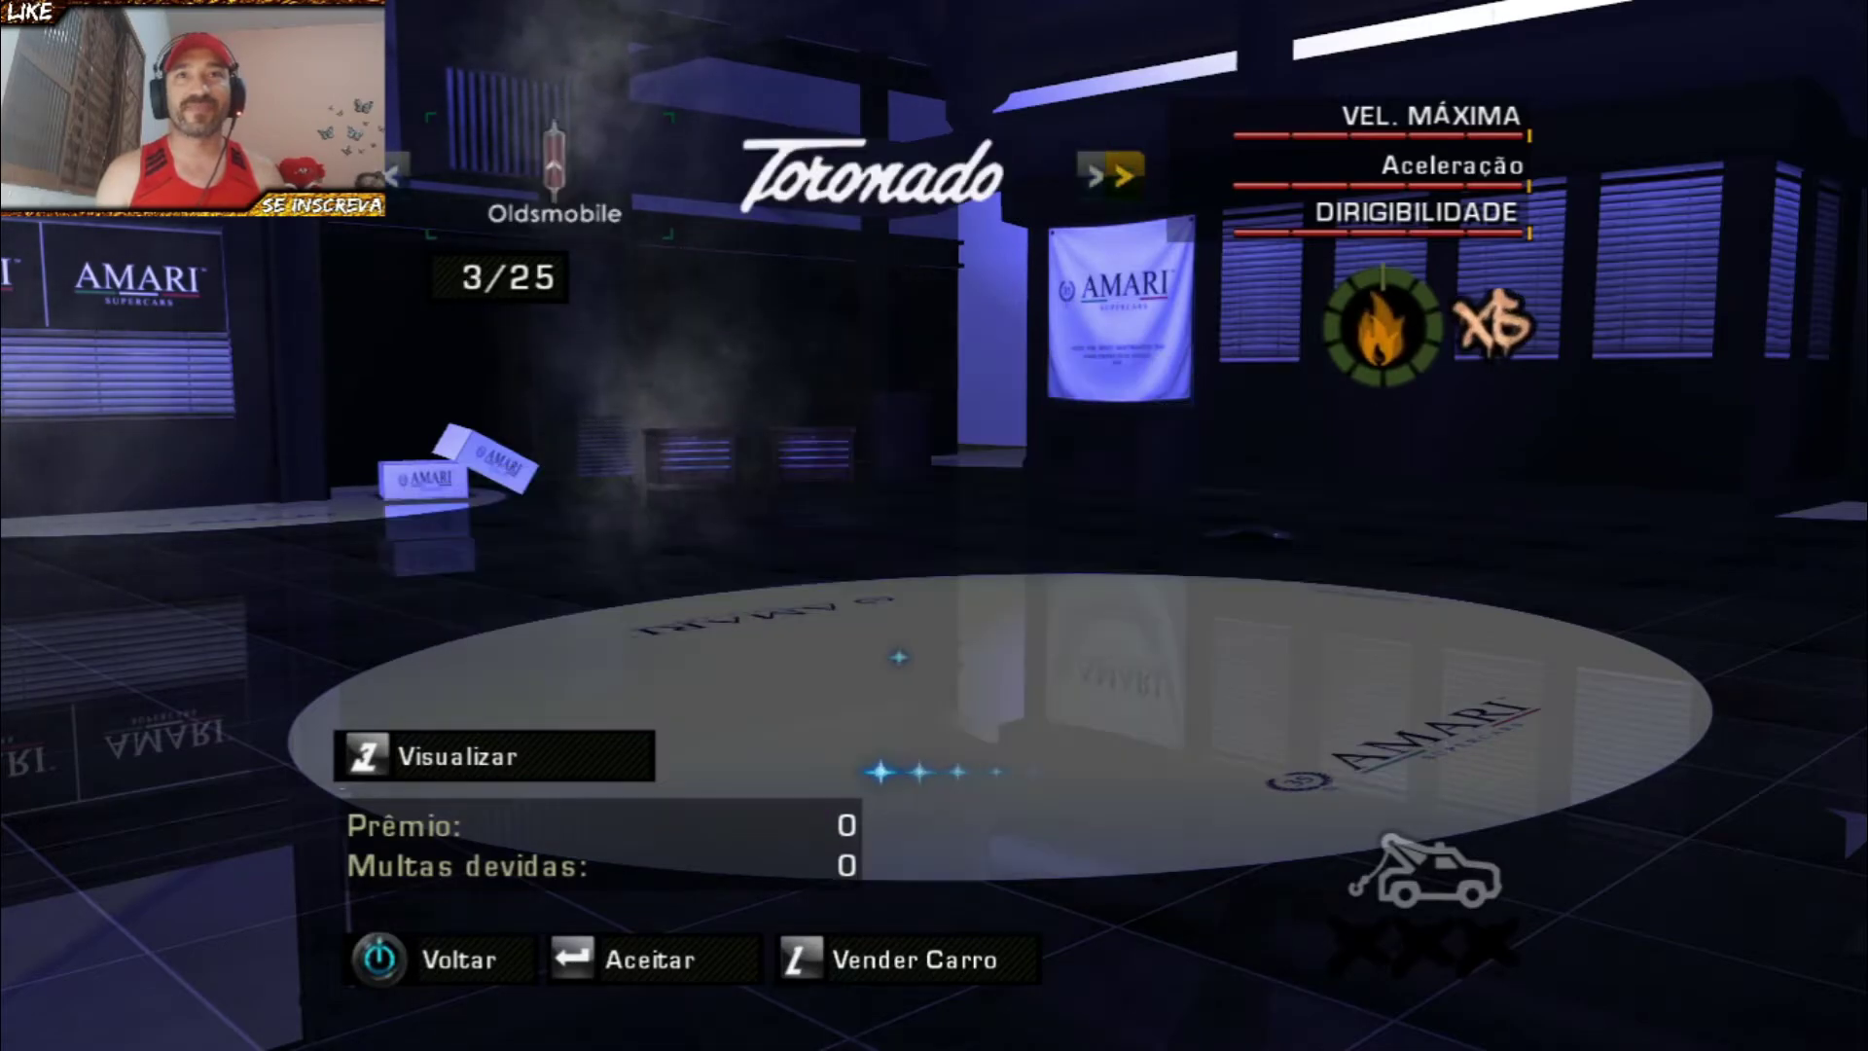
pyautogui.press('Left')
pyautogui.press('Return')
# Leave the garage with Voltar para o Modo Livre and confirm the return to free roam.
pyautogui.press('Left')
pyautogui.press('Left')
pyautogui.press('Return')
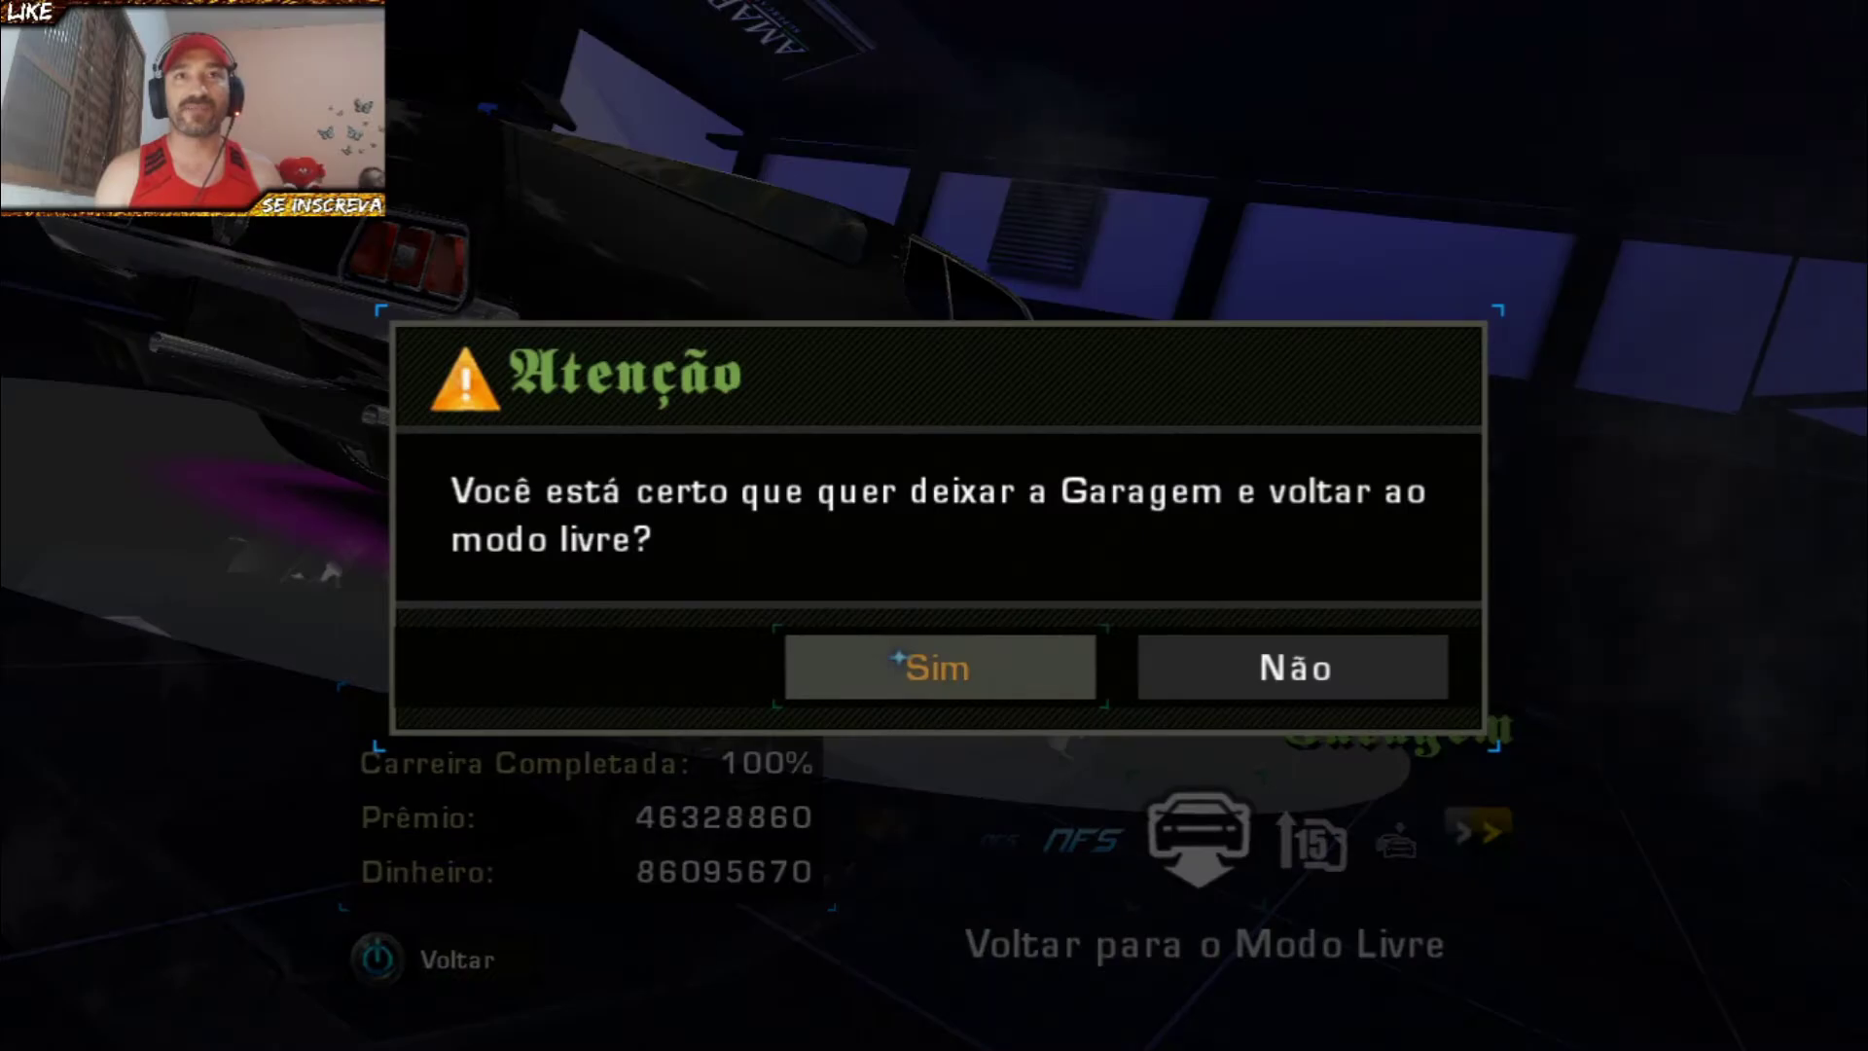
pyautogui.press('Return')
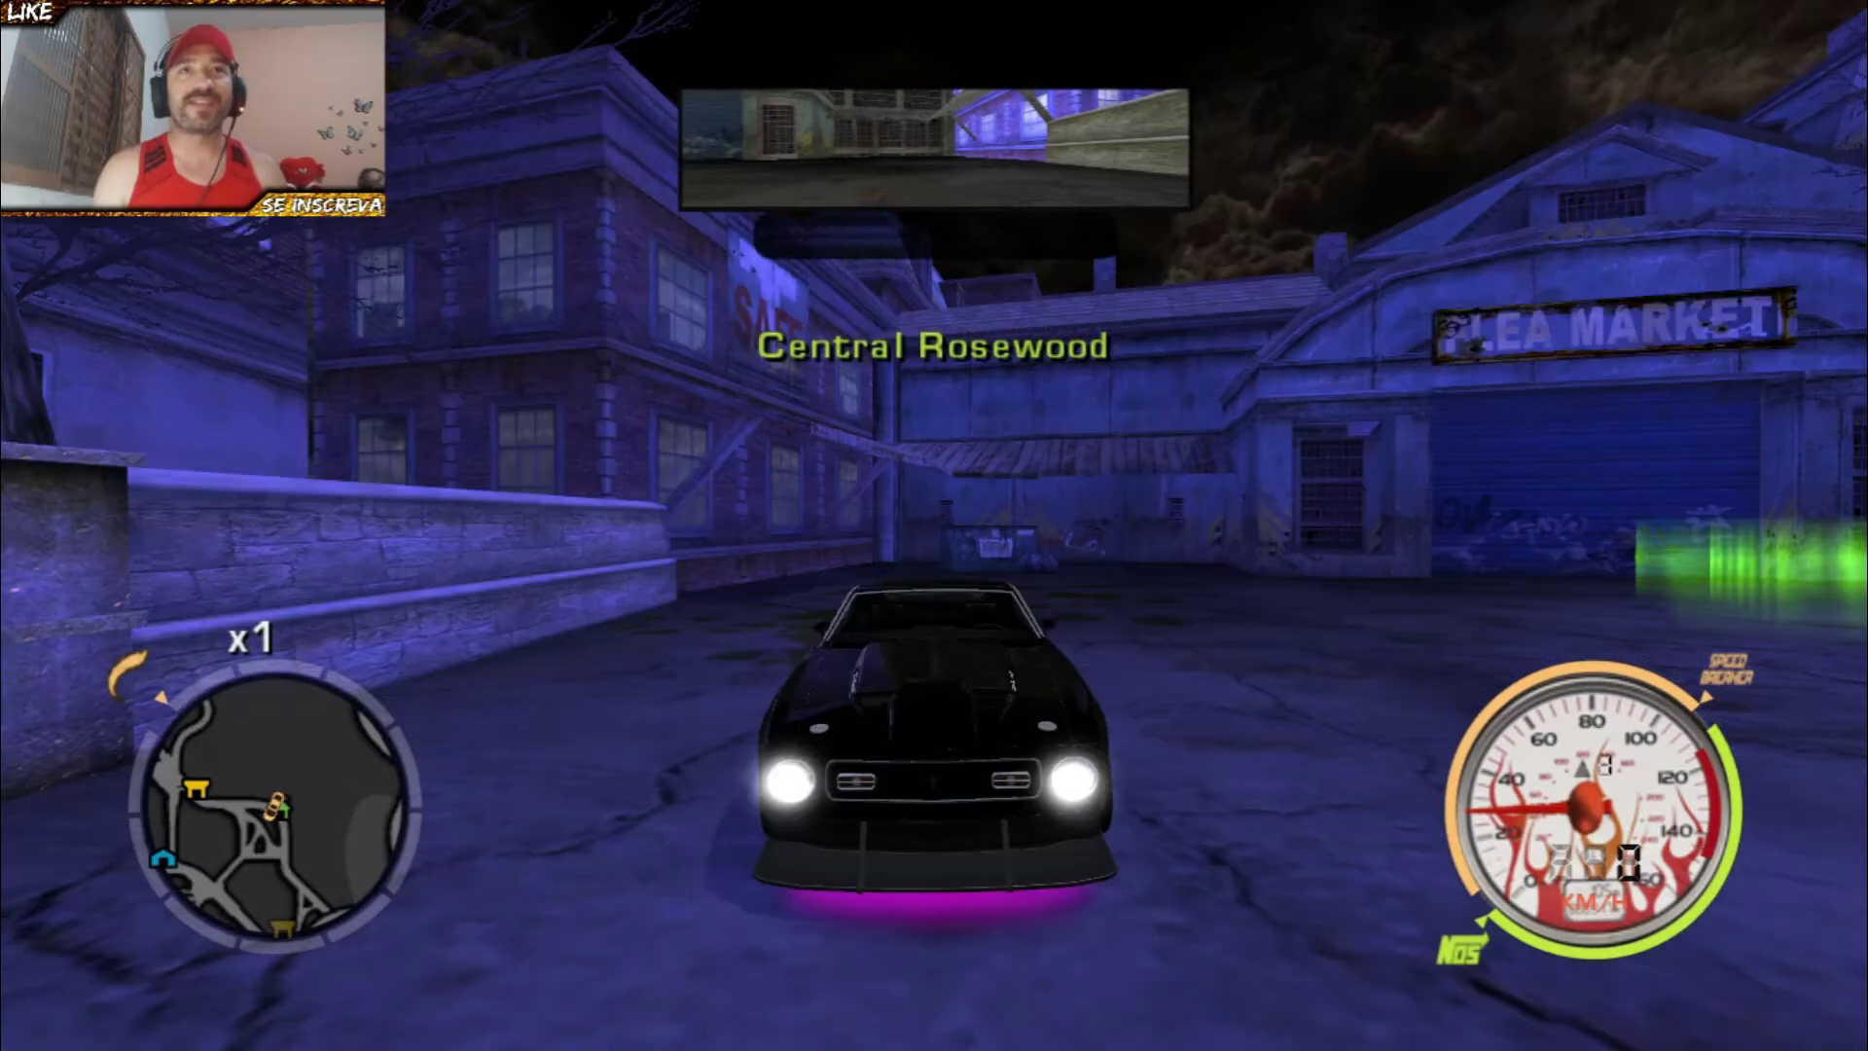
# Drive the black car through the Rosewood streets to inspect the night textures and magenta neon in free roam.
pyautogui.press('Up')
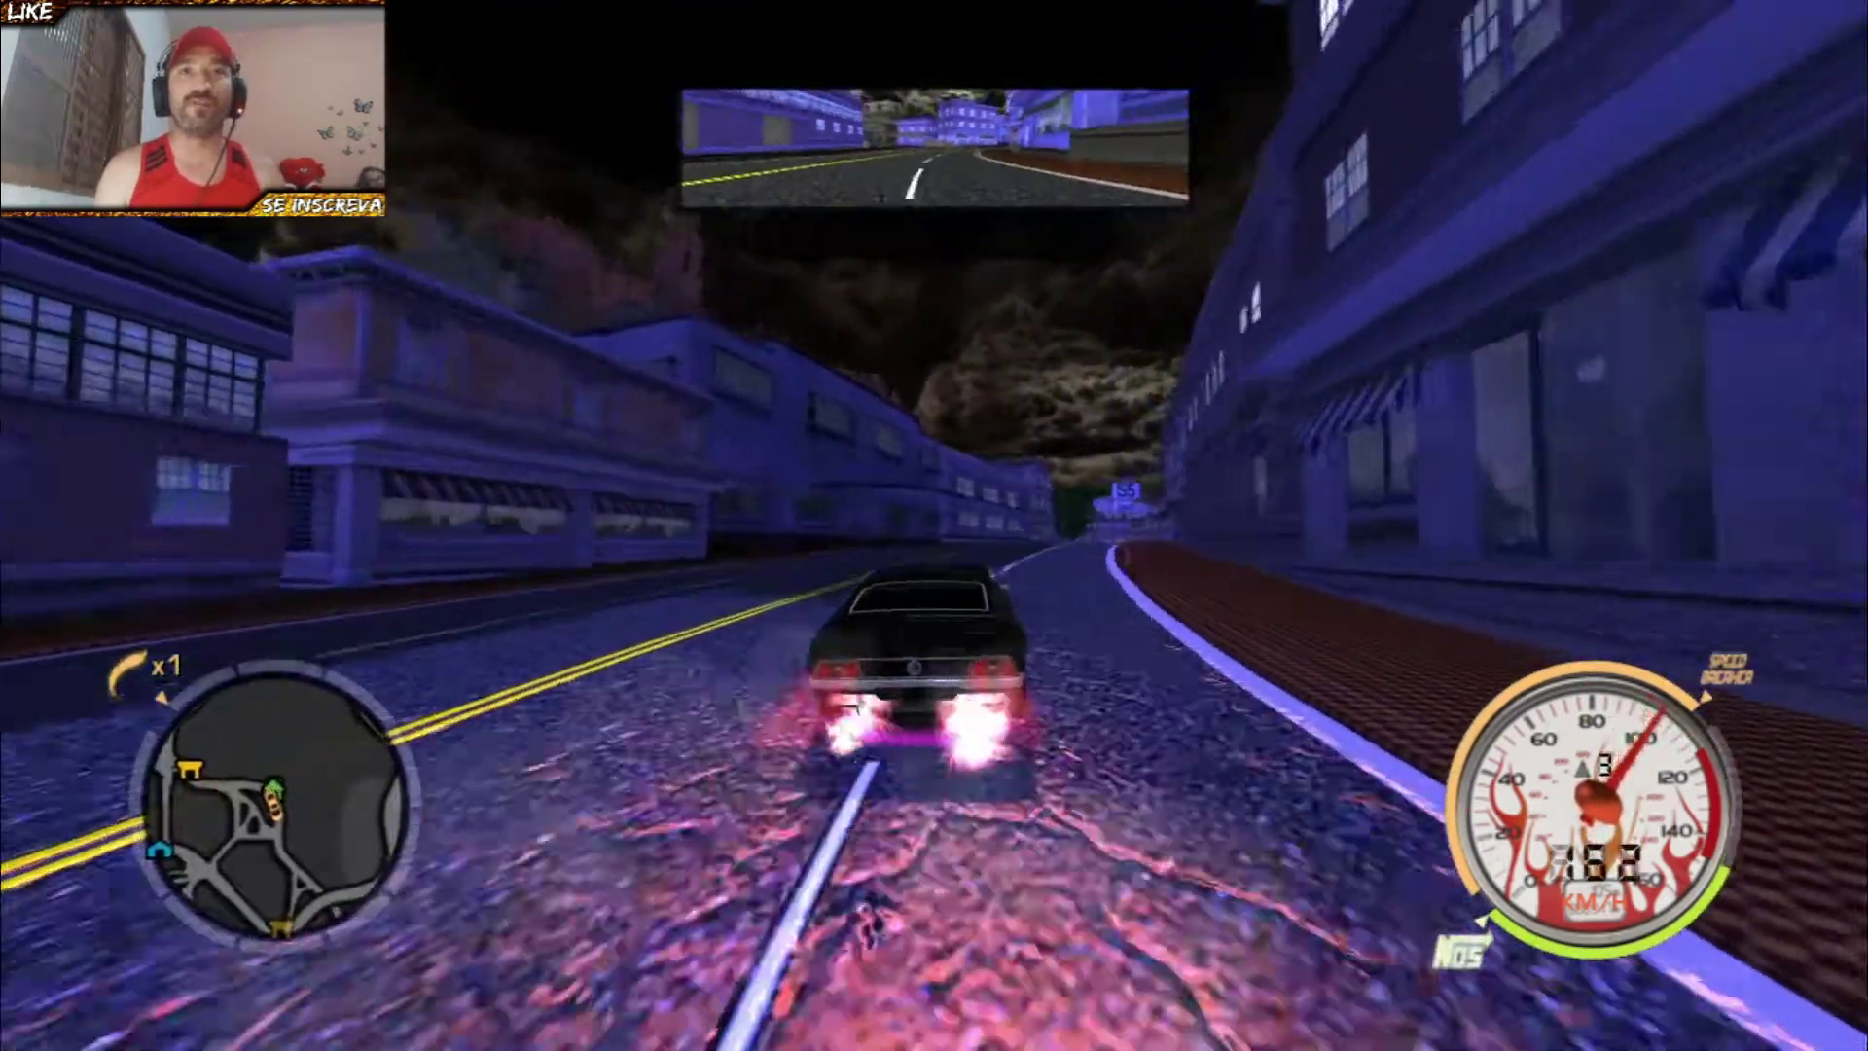
pyautogui.press('Right')
pyautogui.press('Down')
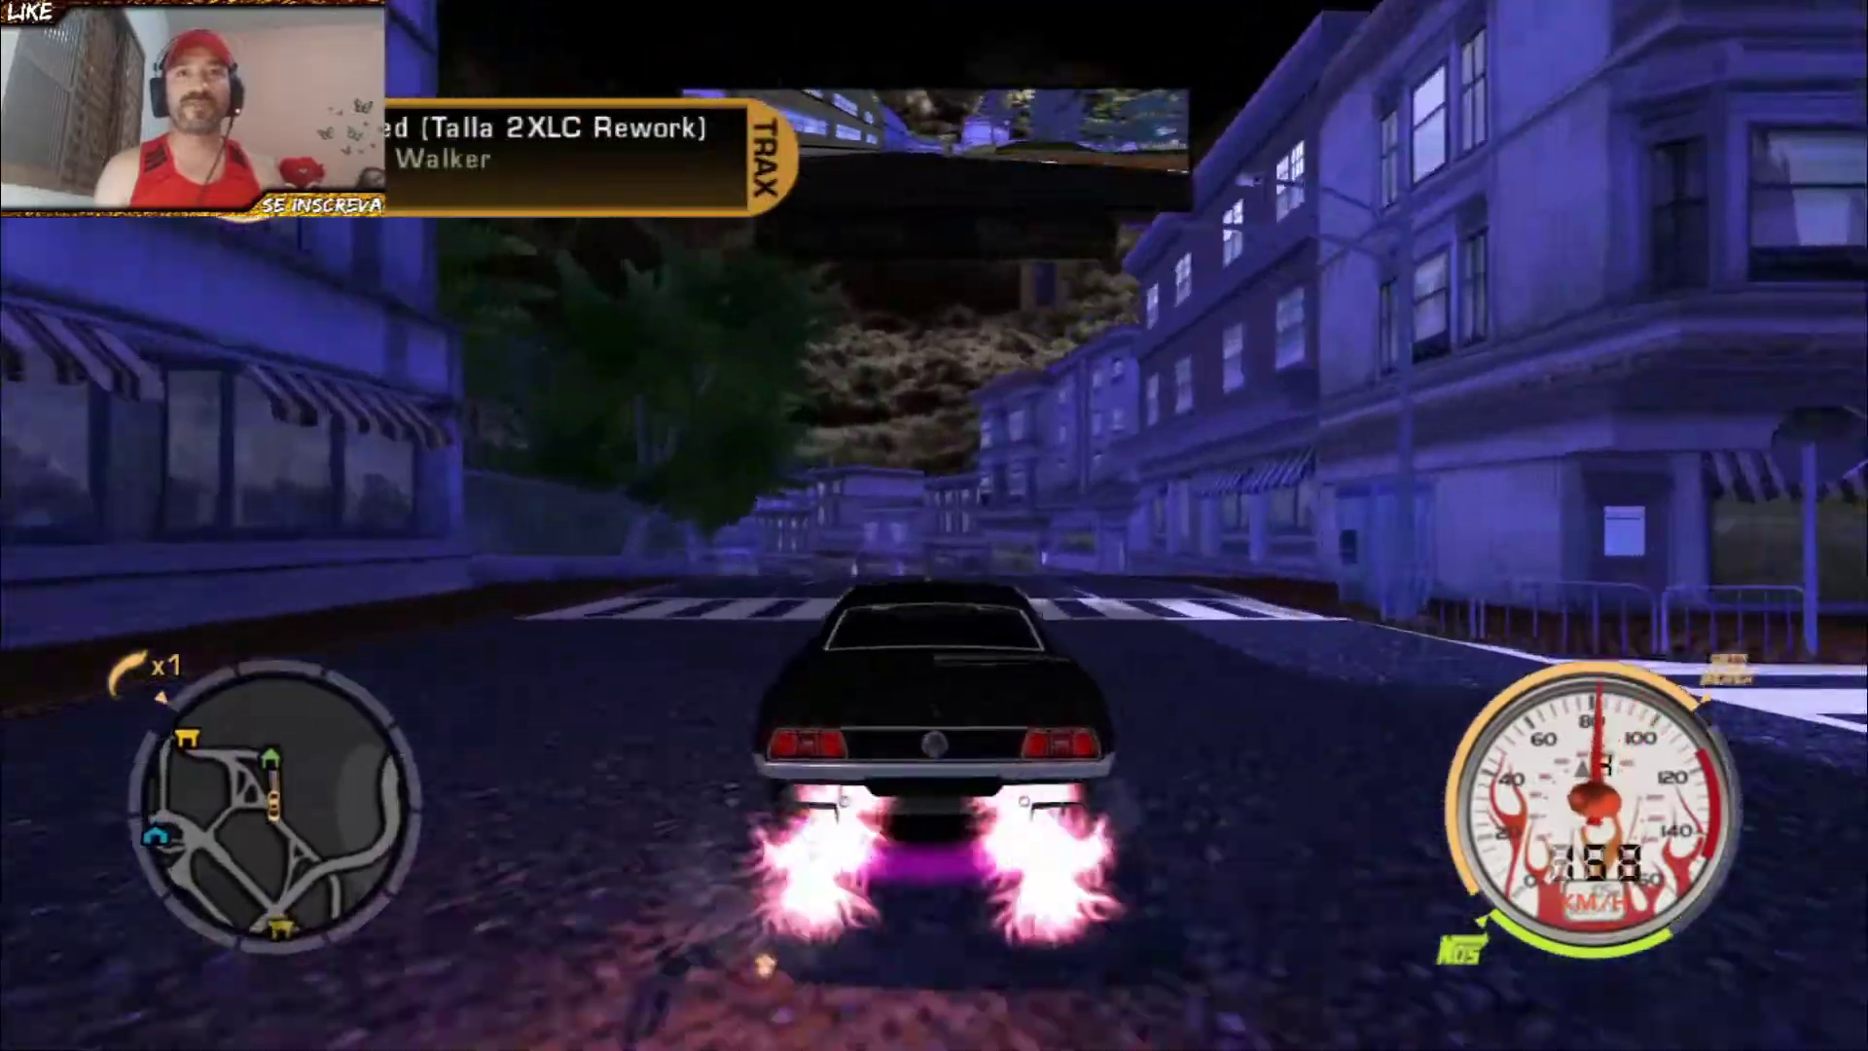
pyautogui.press('Left')
pyautogui.press('Down')
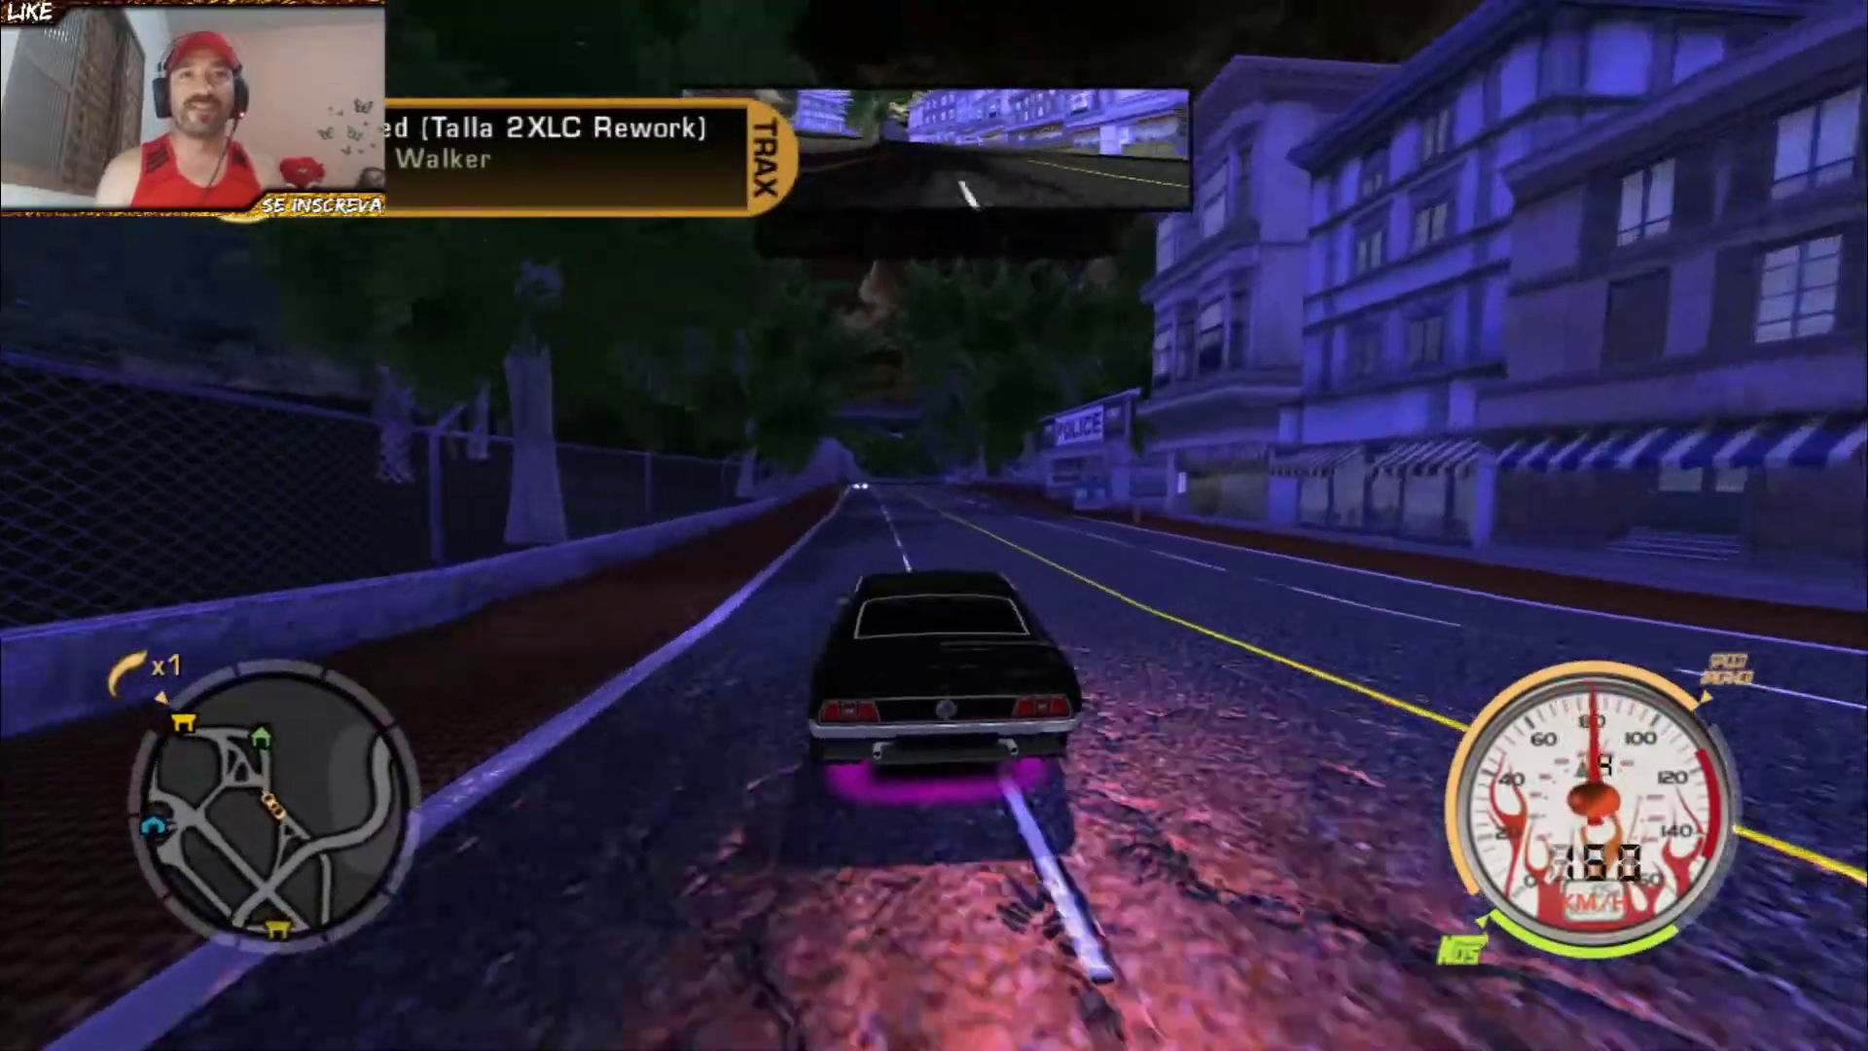
pyautogui.press('Right')
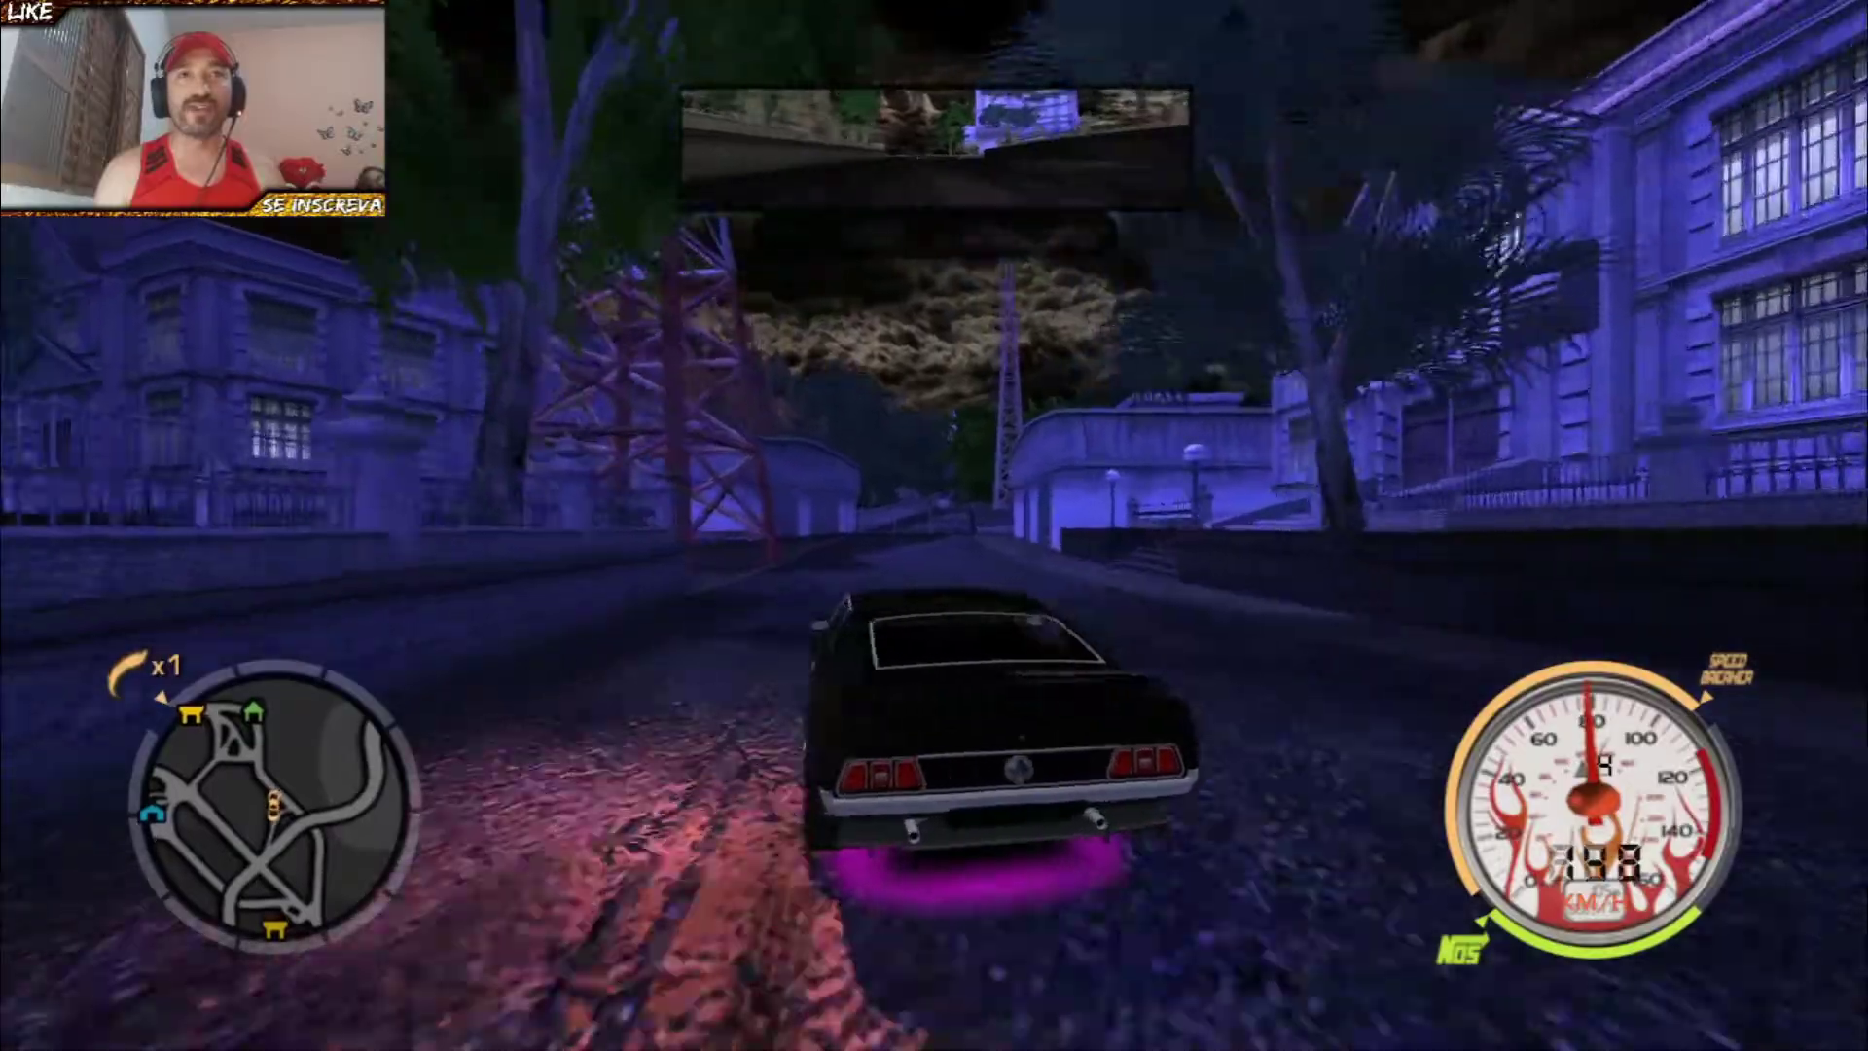